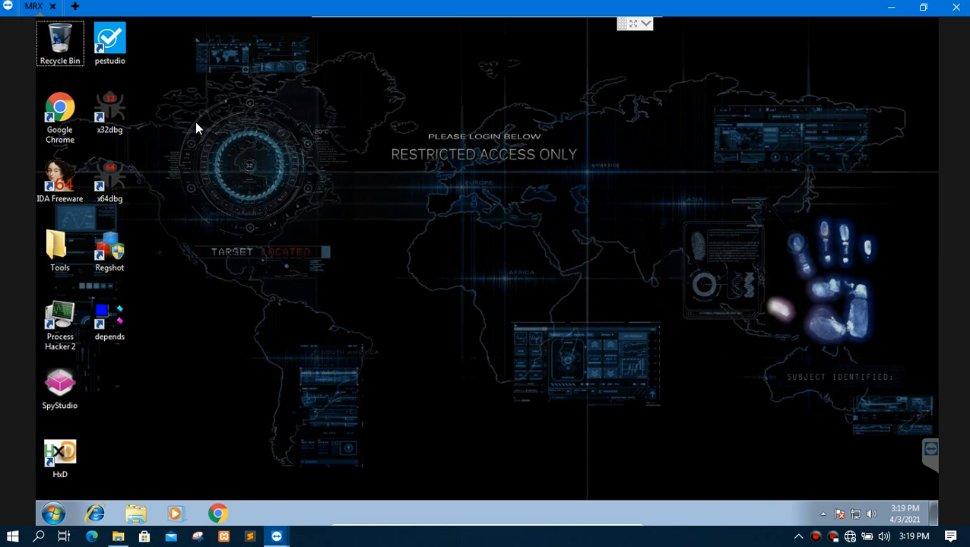
Launch pestudio and load the GoziBankerISFB application from the Downloads folder for analysis
double_click(119, 45)
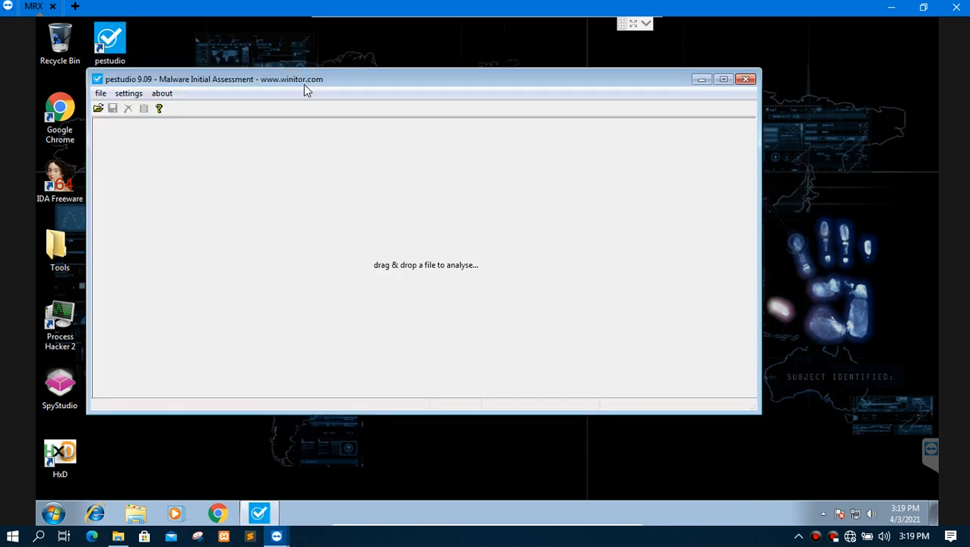
left_click_drag(304, 89, 435, 98)
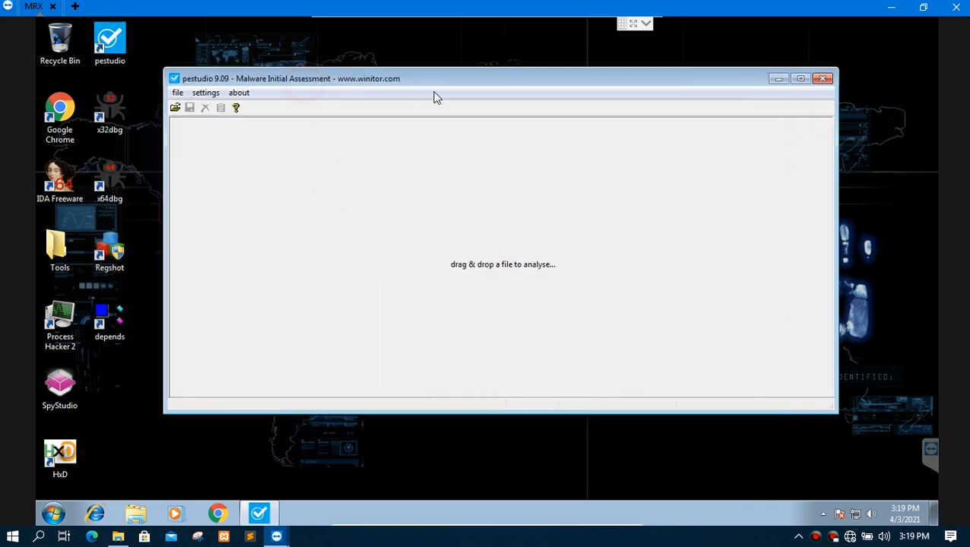
left_click(237, 102)
left_click(232, 102)
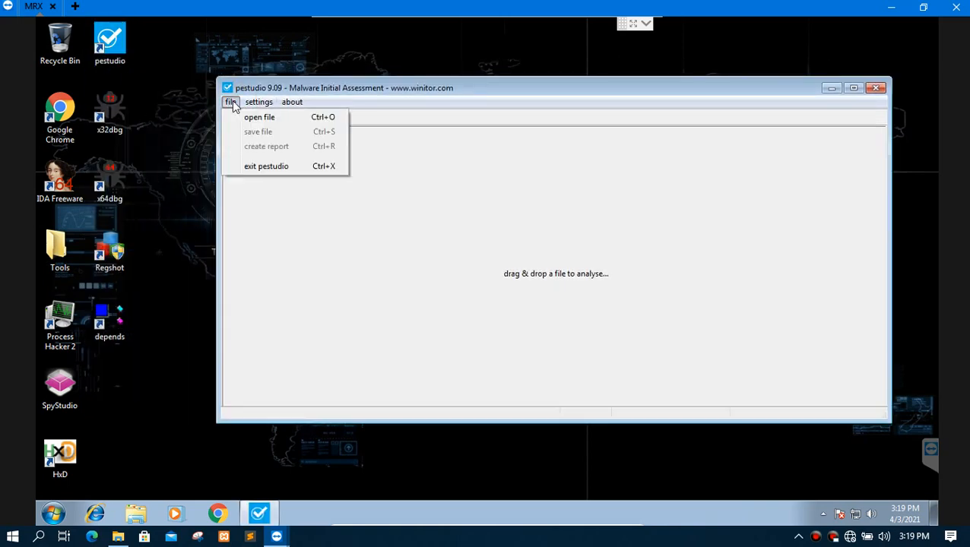
left_click(231, 103)
left_click(232, 105)
left_click(257, 119)
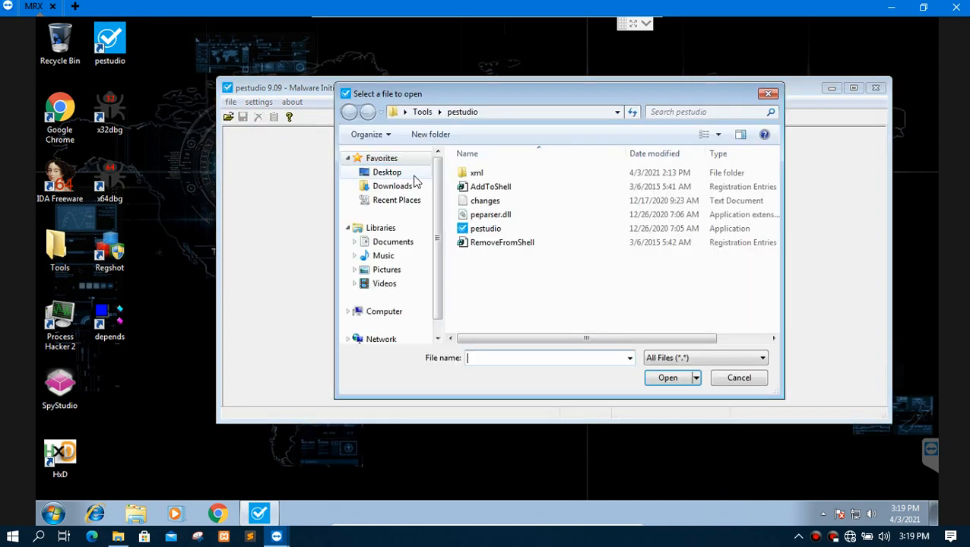
left_click(398, 185)
left_click(481, 173)
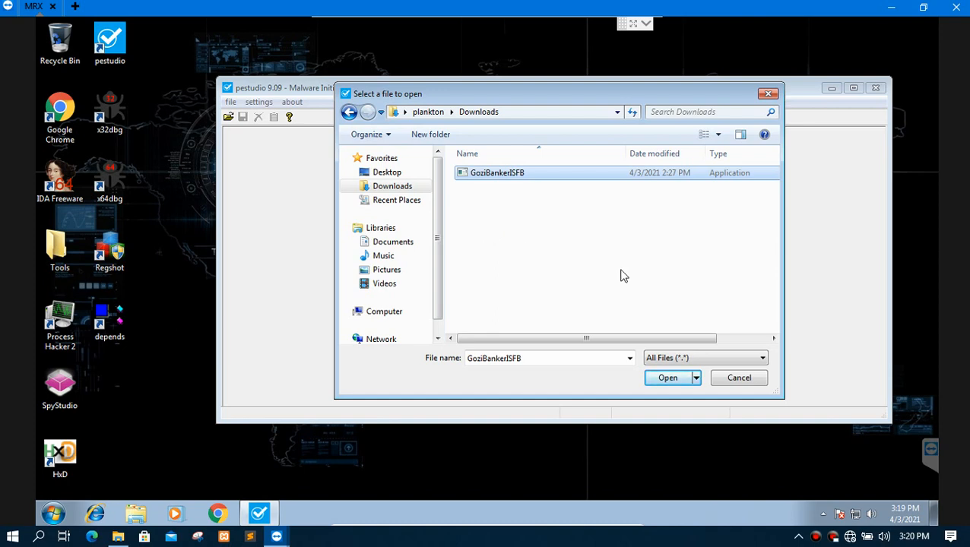
left_click(678, 374)
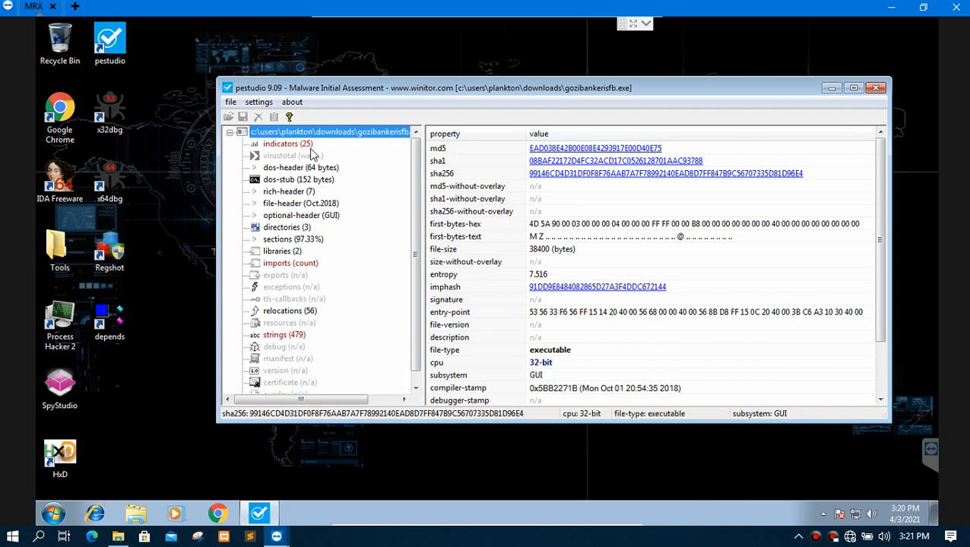
Show the sample's indicators in a maximized window and examine the level 1 entry about blacklisted strings
left_click(304, 147)
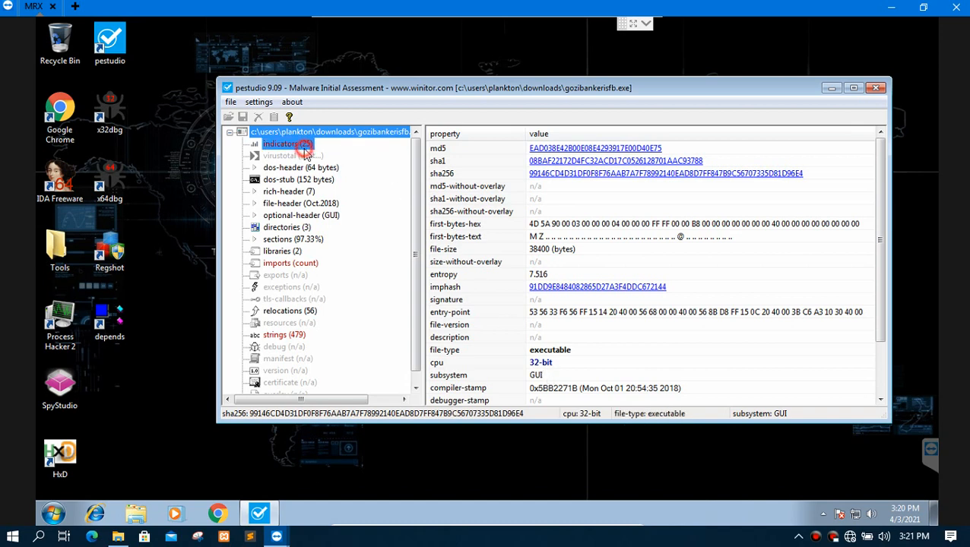
left_click(852, 88)
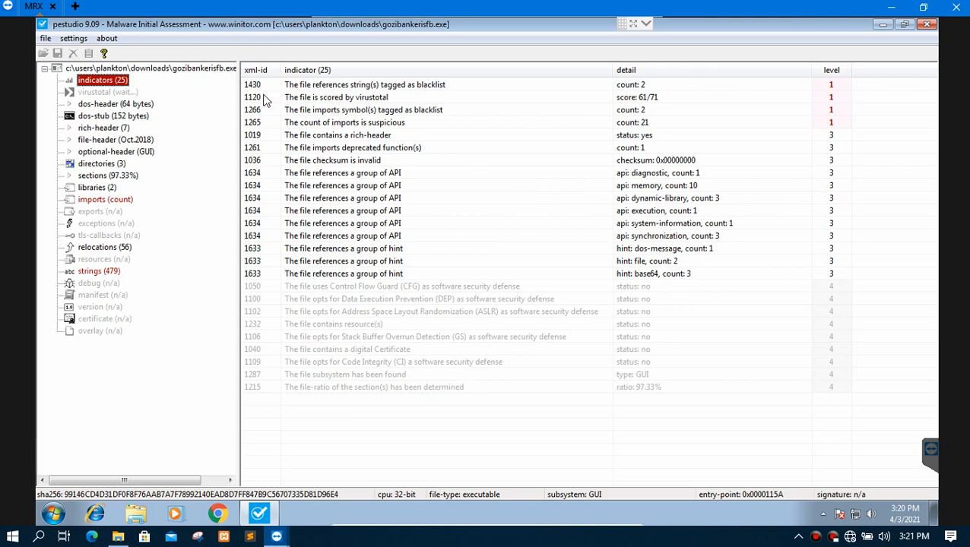
left_click(838, 86)
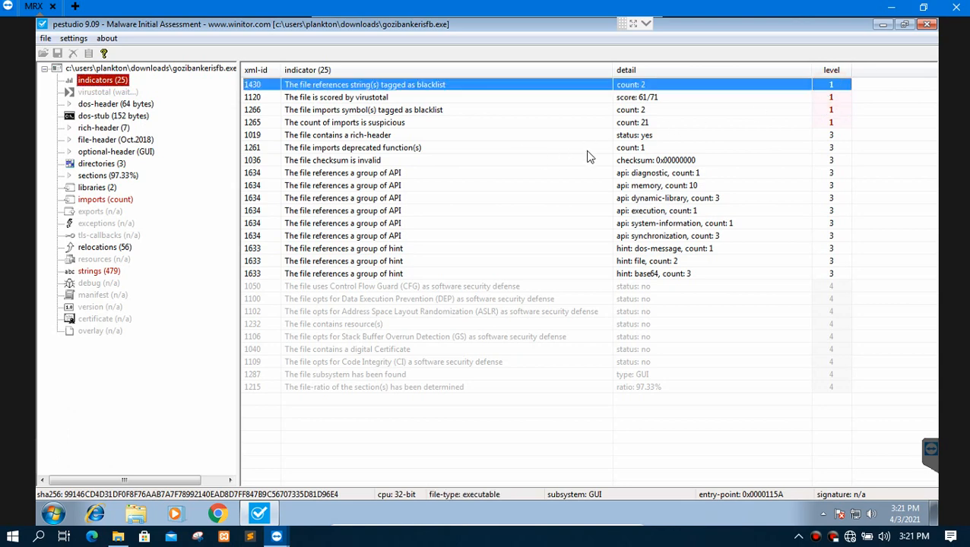
Review the VirusTotal detection results for the sample across the full list of antivirus engines
left_click(138, 95)
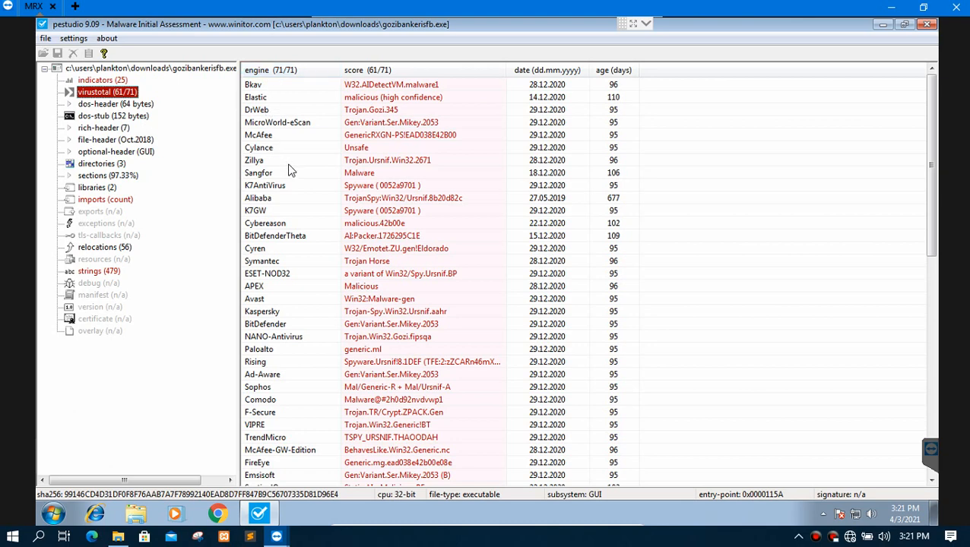
left_click(513, 165)
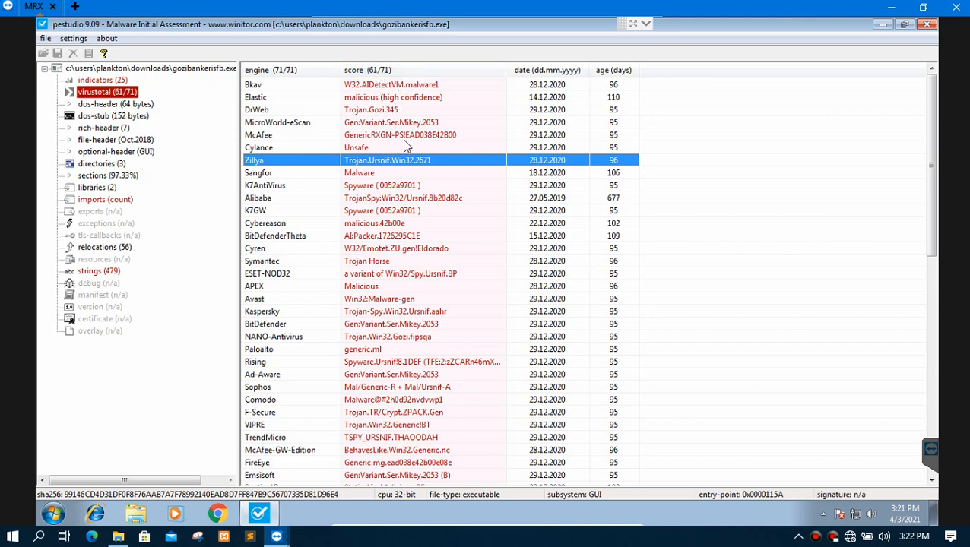
scroll(404, 139, "down", 12)
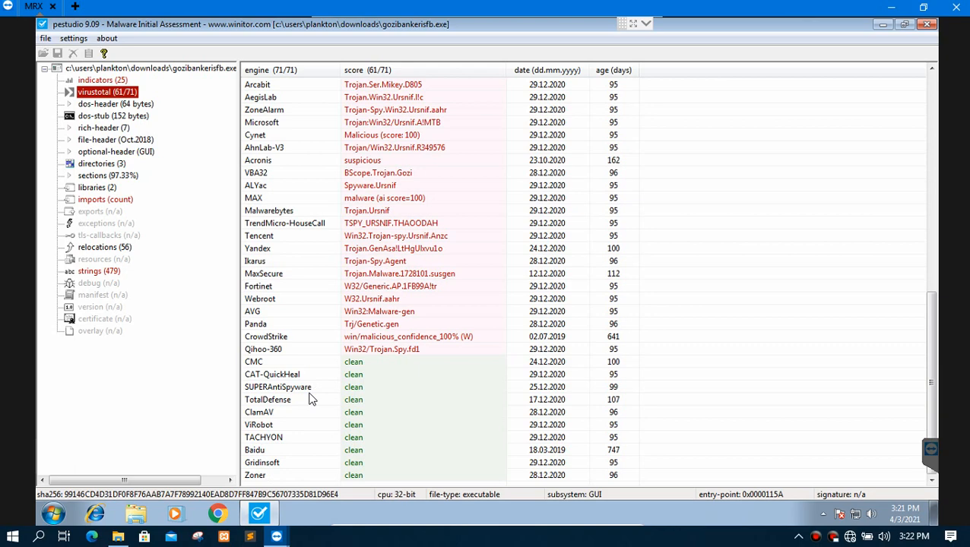
scroll(348, 317, "up", 6)
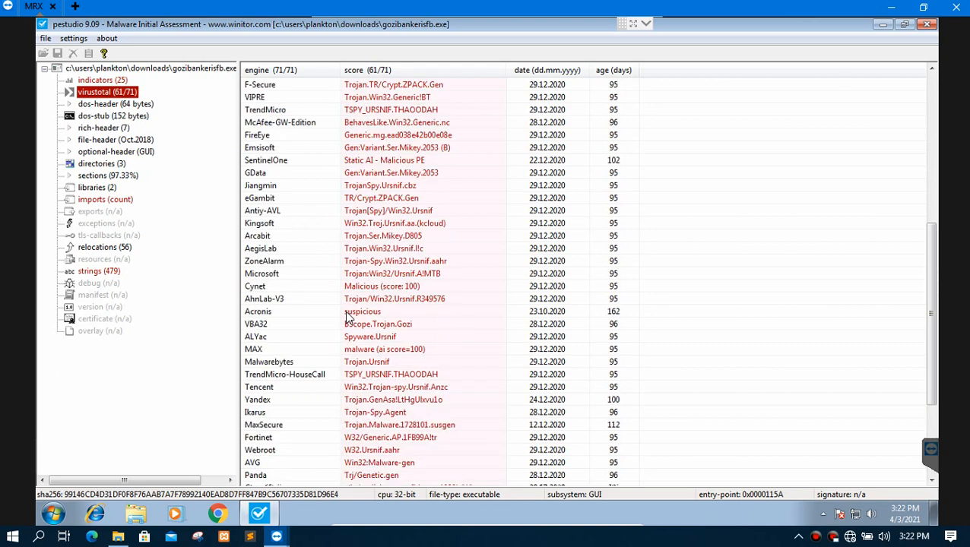
scroll(348, 317, "up", 1)
scroll(348, 317, "up", 6)
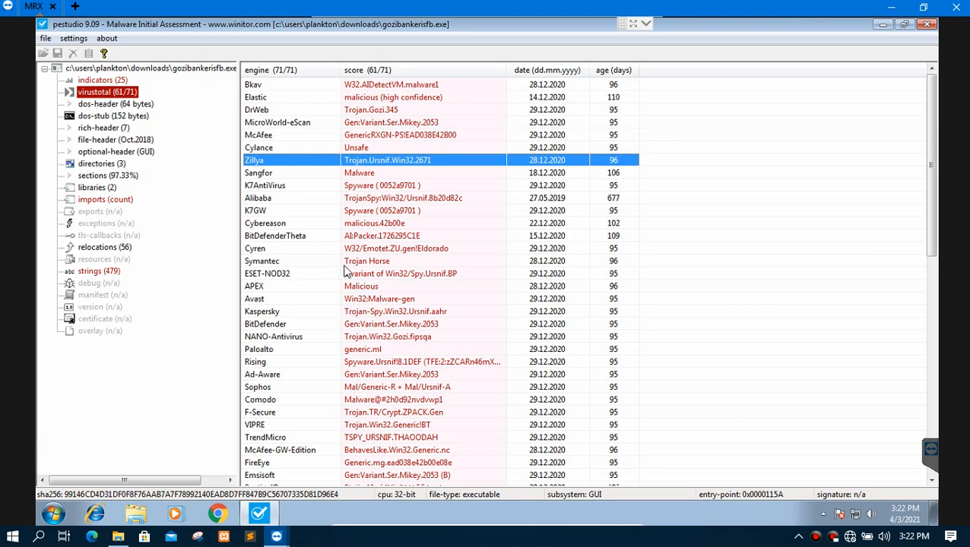
Examine the sample's DOS header, DOS stub, rich header and file header in turn
left_click(140, 104)
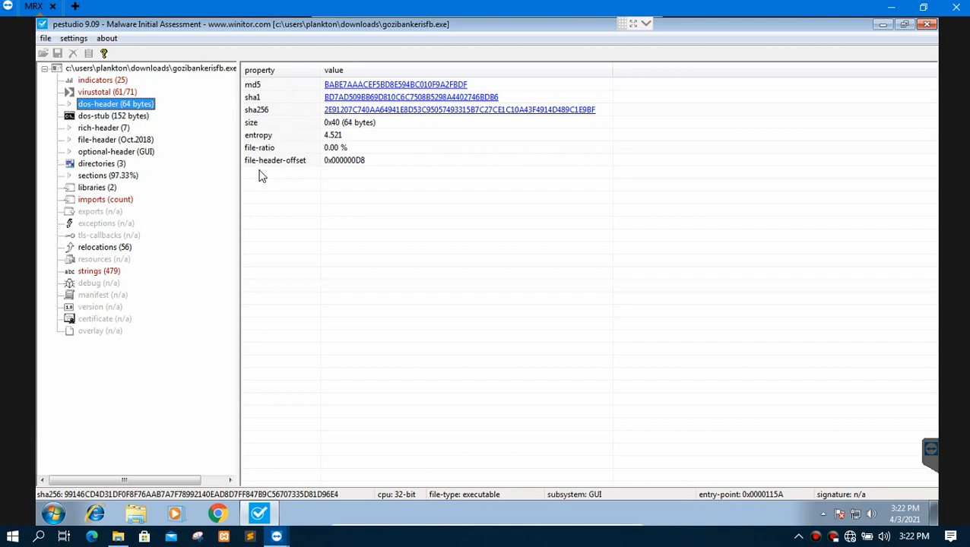
left_click(163, 117)
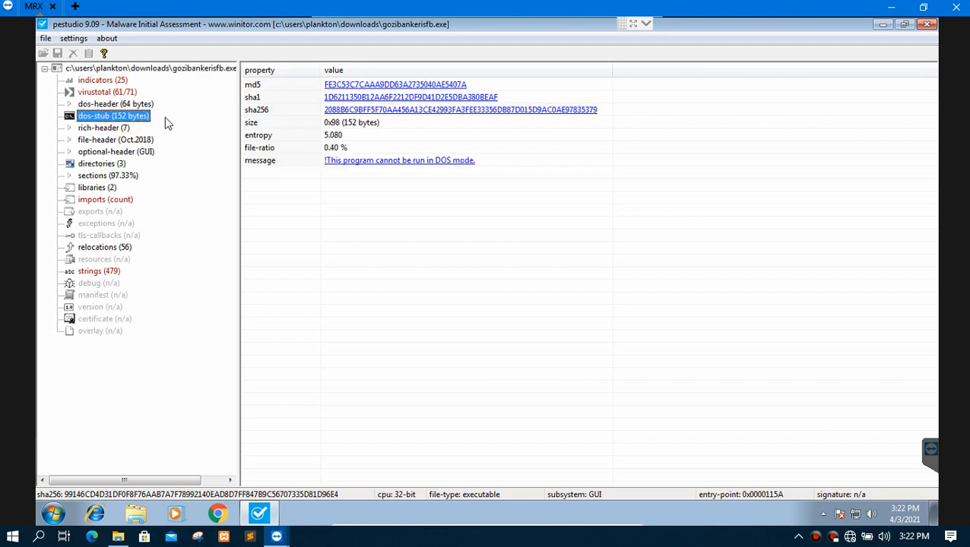
left_click(108, 128)
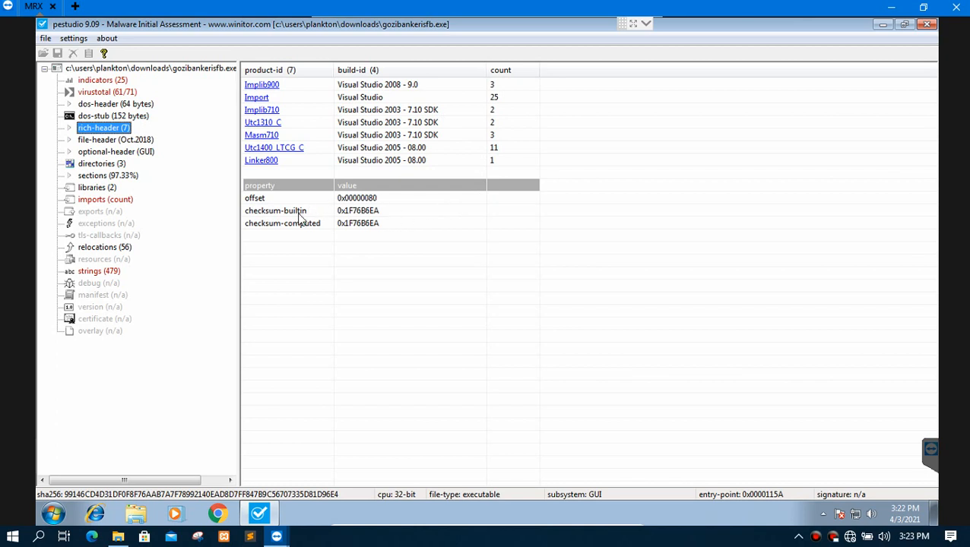
left_click(125, 140)
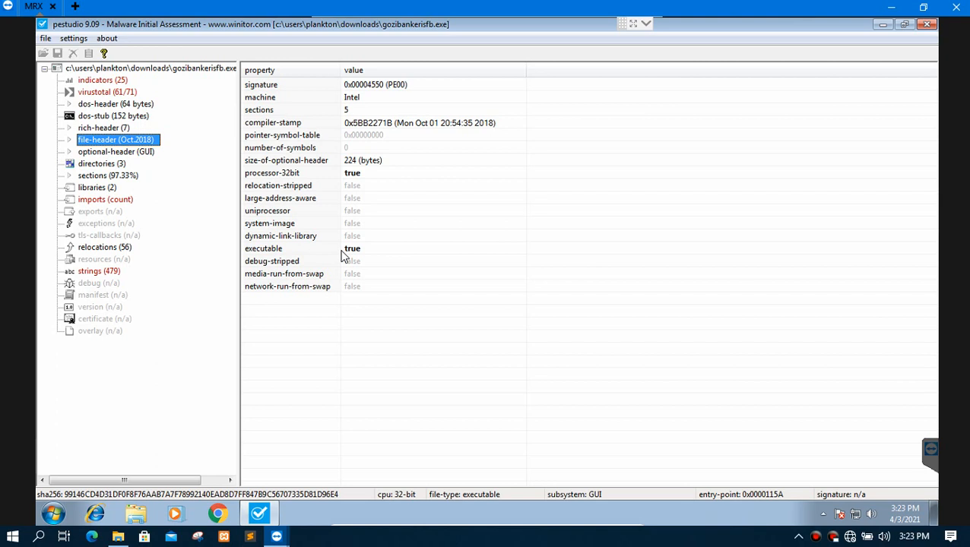
Inspect the optional header's properties, including the entry point and os-version
left_click(144, 153)
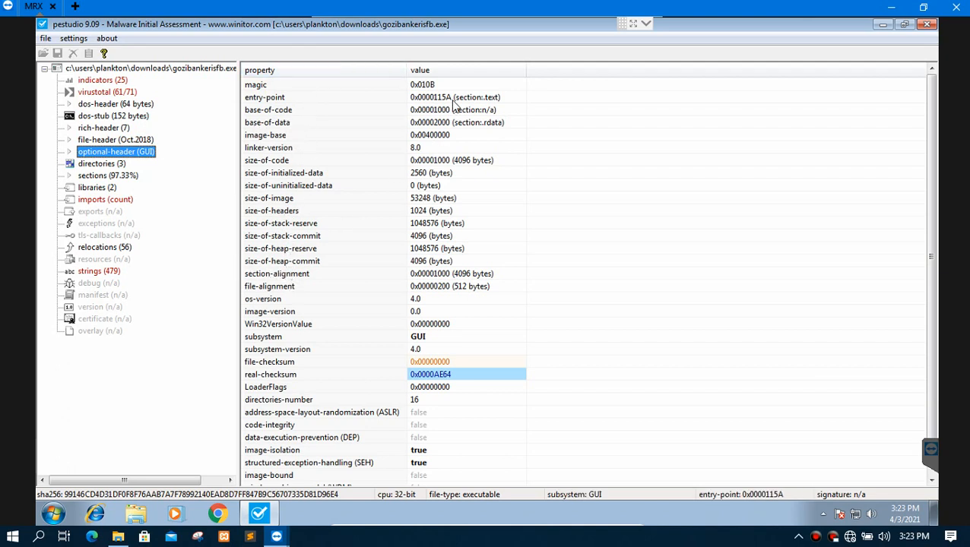
scroll(452, 348, "down", 2)
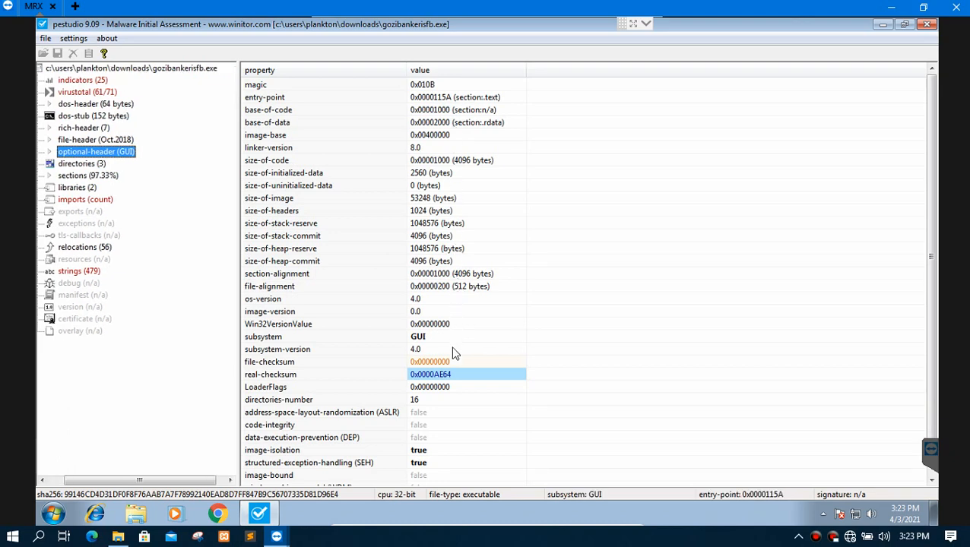
left_click(472, 303)
scroll(475, 309, "down", 3)
scroll(477, 308, "up", 1)
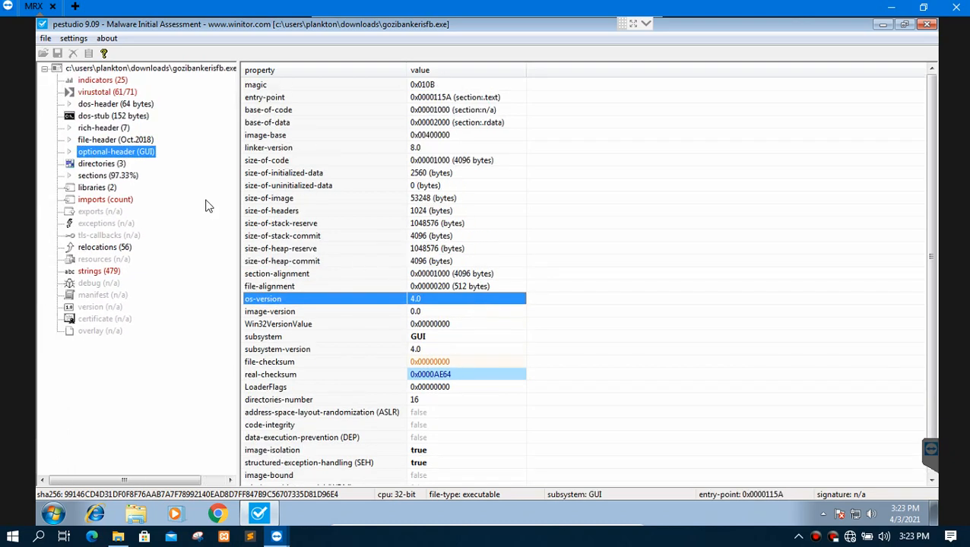
Review the executable's directories and sections along with its libraries and imported functions
left_click(109, 166)
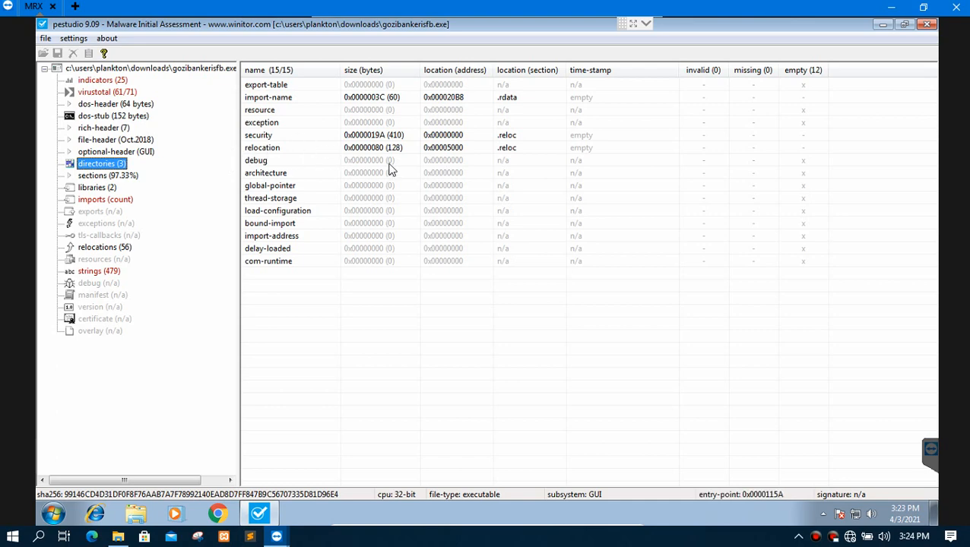
left_click(108, 176)
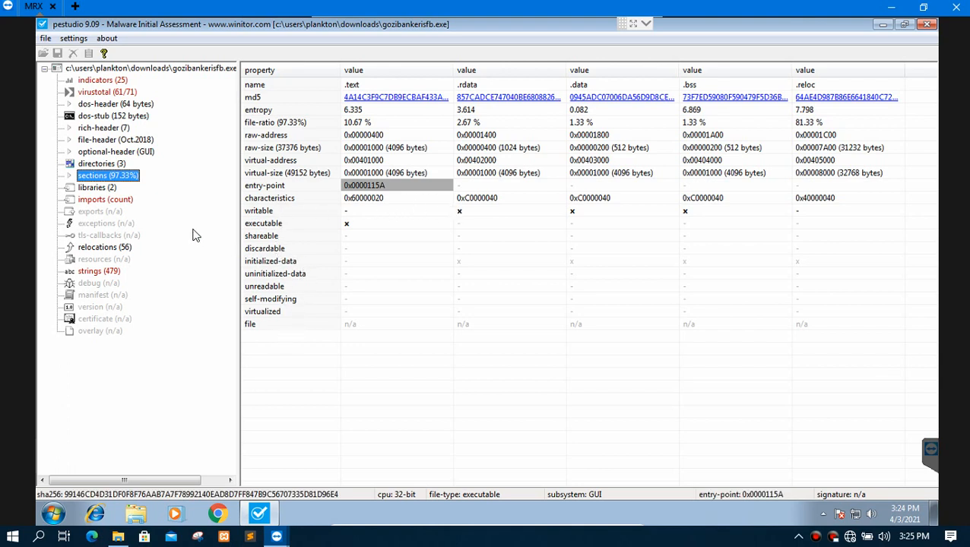
left_click(97, 188)
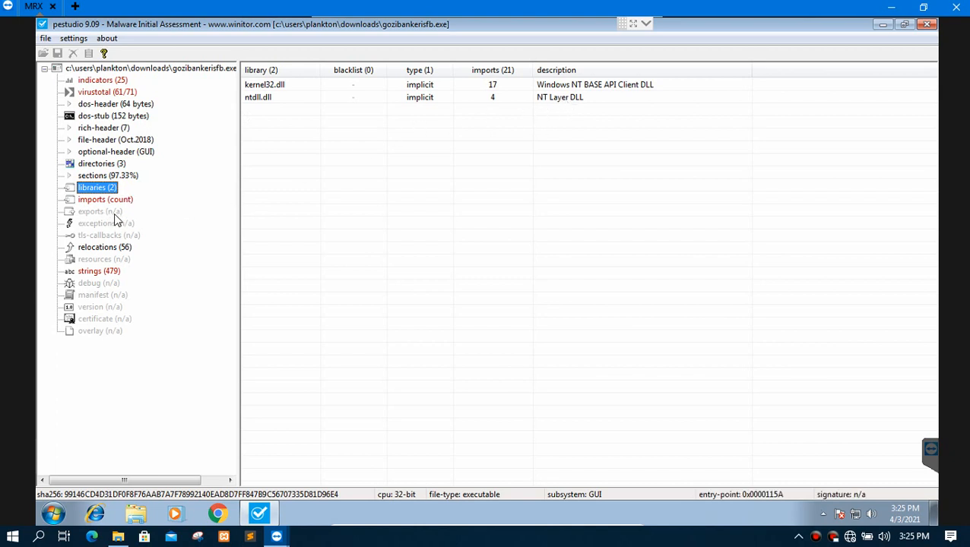
left_click(114, 199)
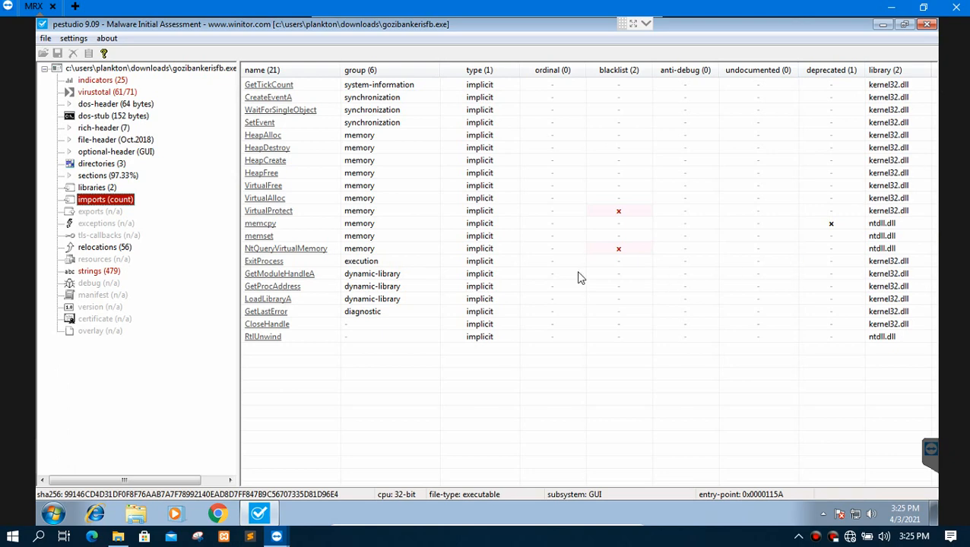
Look through the sample's relocation entries down to the end of the list, checking their addresses and types
left_click(114, 248)
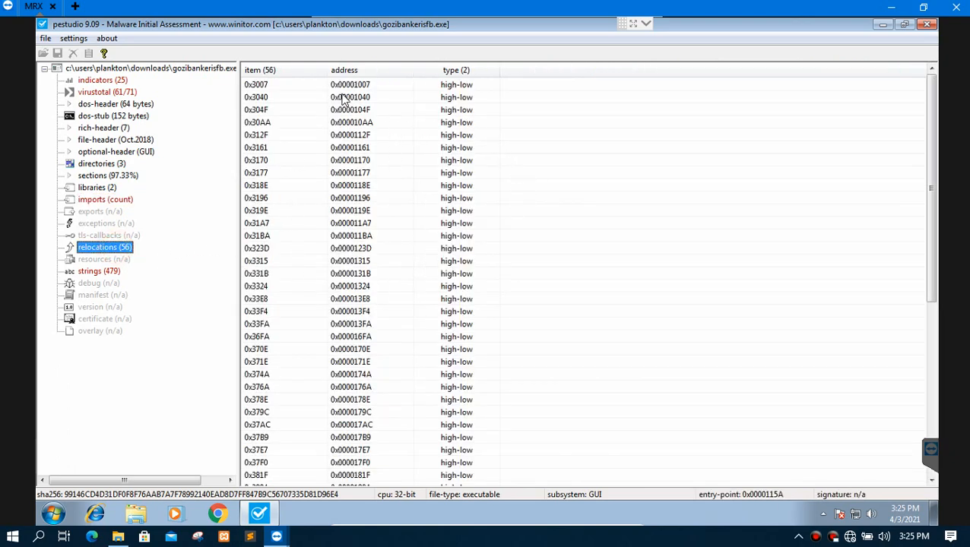
scroll(489, 106, "down", 3)
left_click(484, 150)
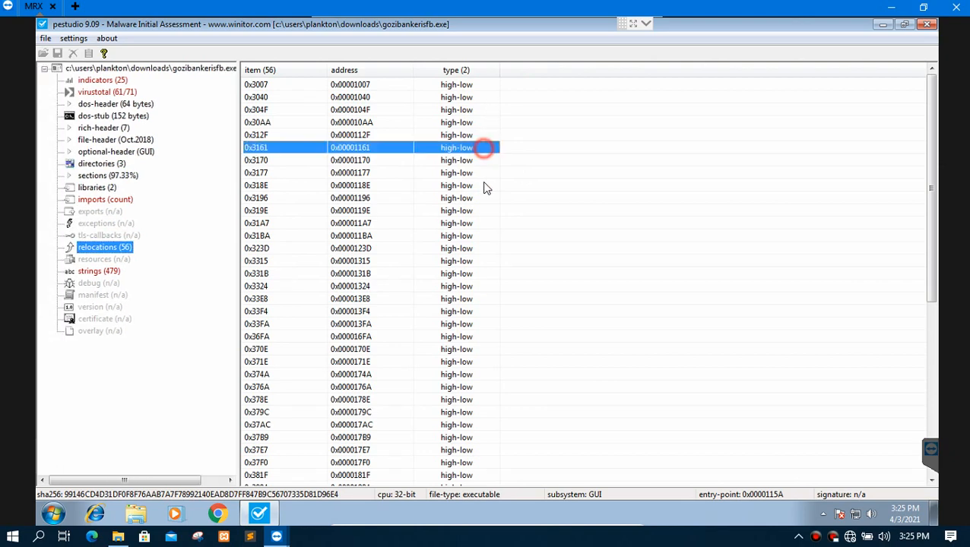
scroll(477, 255, "down", 8)
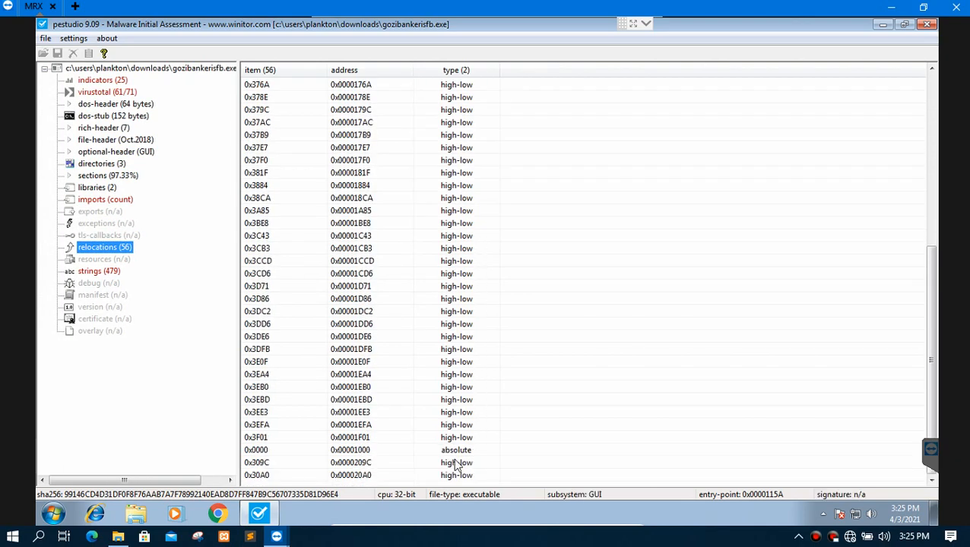
Examine the strings extracted from the sample, including API names such as WaitForSingleObject, CreateEvent and HeapAlloc and the .text section name
left_click(111, 270)
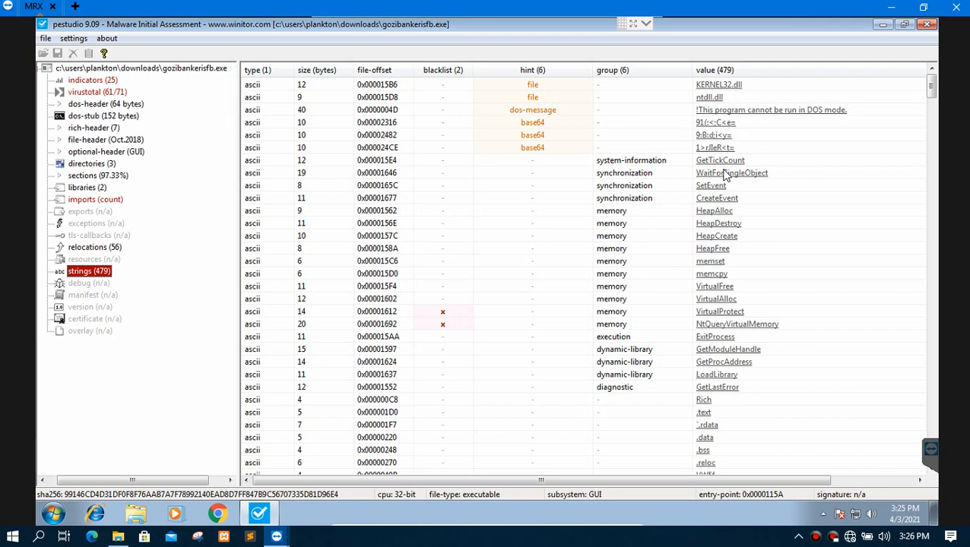
left_click(716, 149)
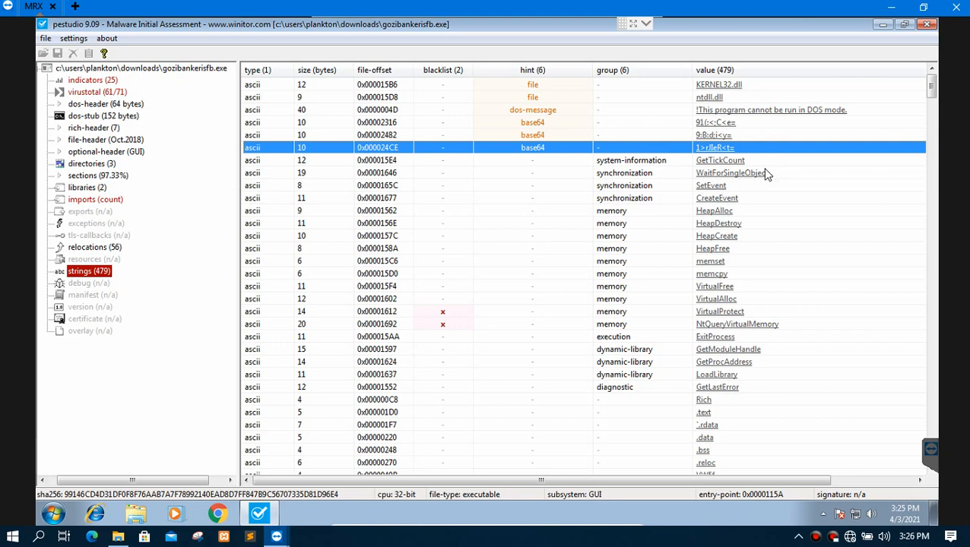
left_click(769, 175)
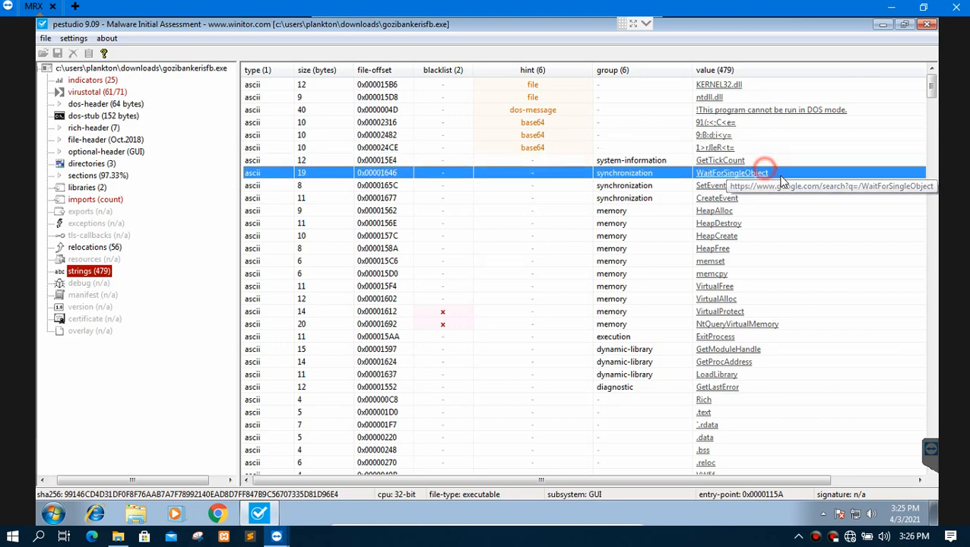
left_click(728, 201)
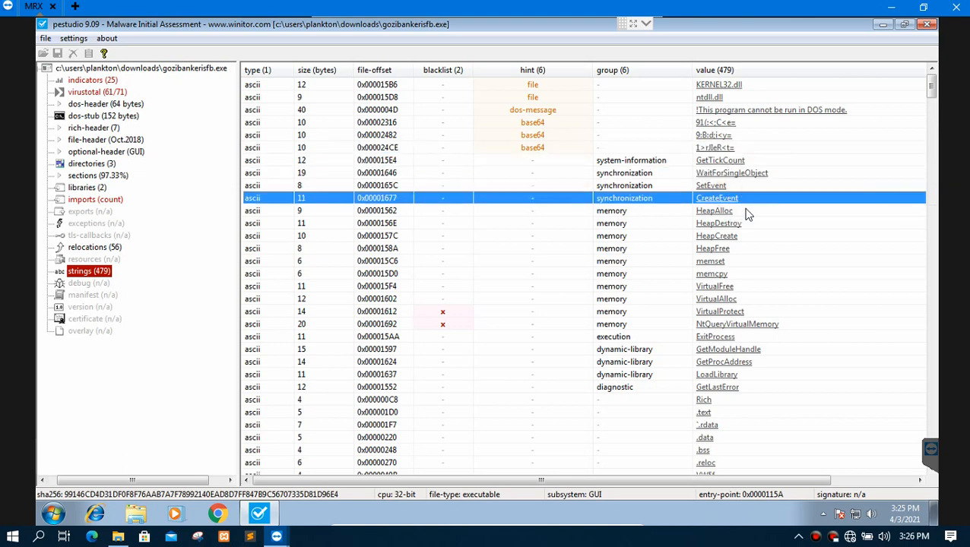
left_click(736, 212)
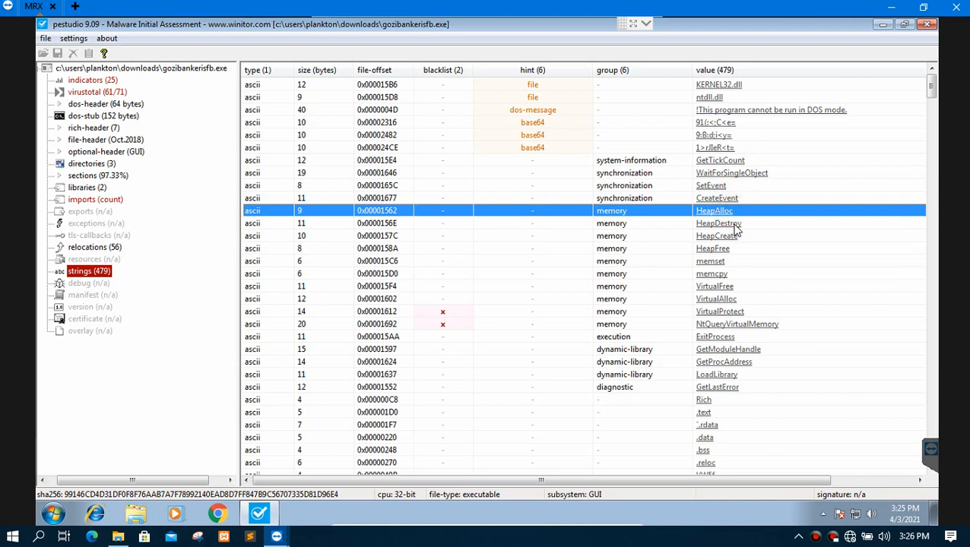
left_click(731, 225)
scroll(731, 238, "down", 4)
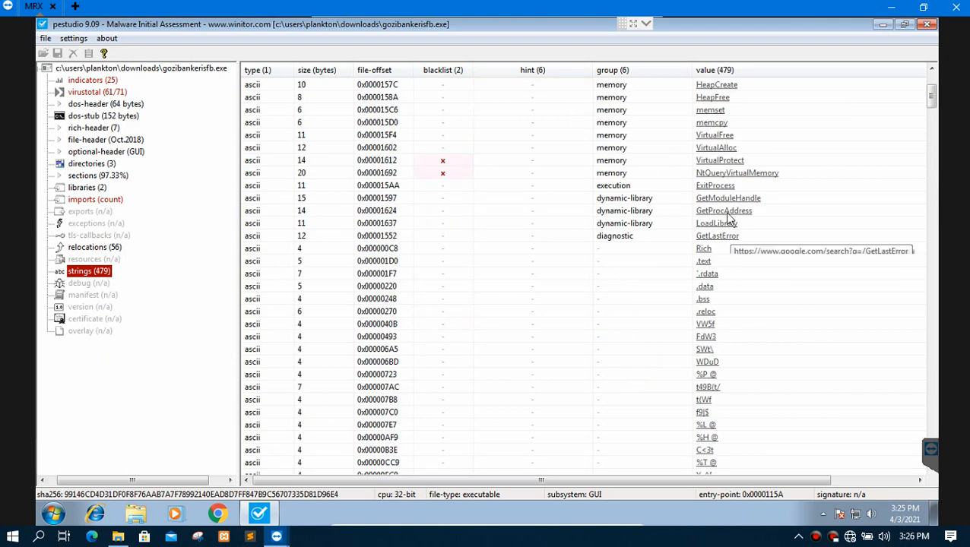
left_click(719, 261)
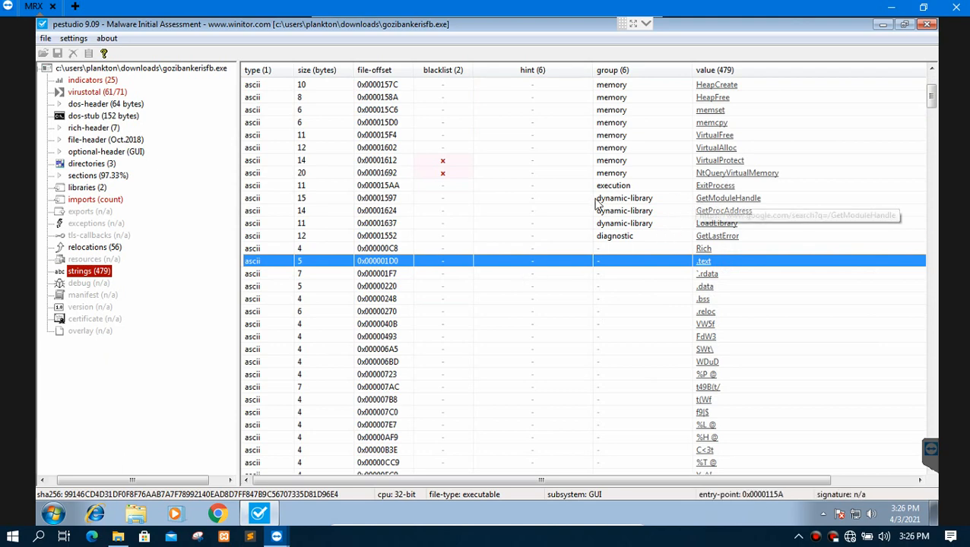
Close pestudio and load the GoziBankerISFB executable from Downloads into a maximized Dependency Walker
scroll(576, 199, "up", 4)
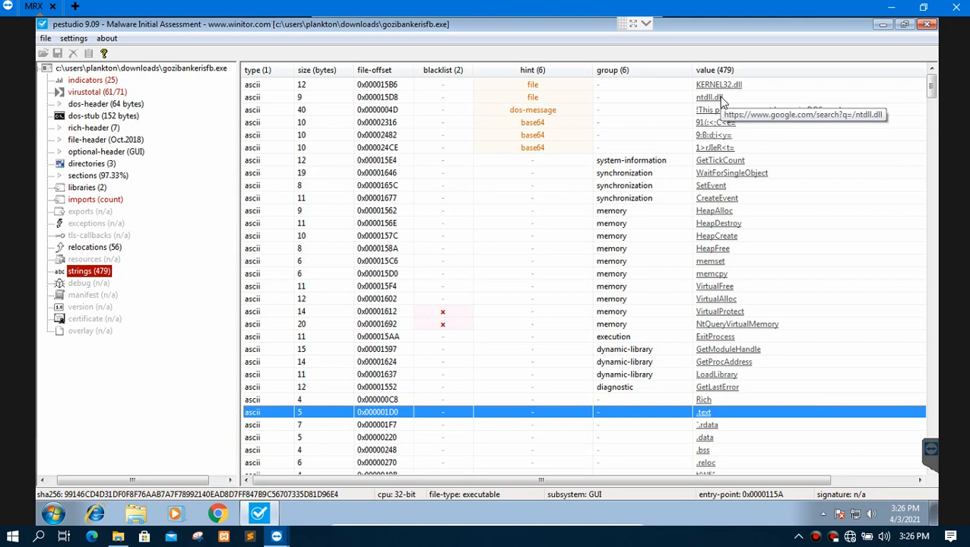
left_click(929, 25)
double_click(109, 319)
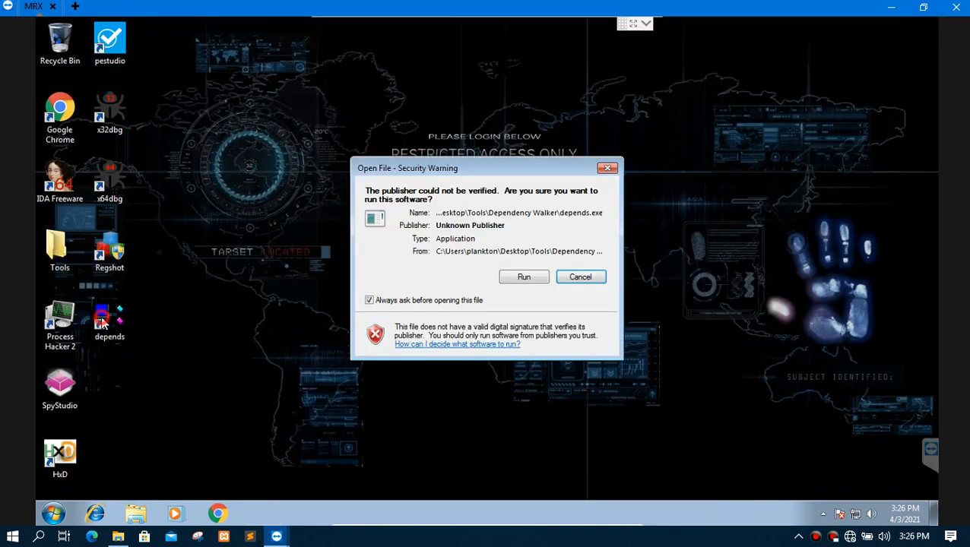
left_click(509, 278)
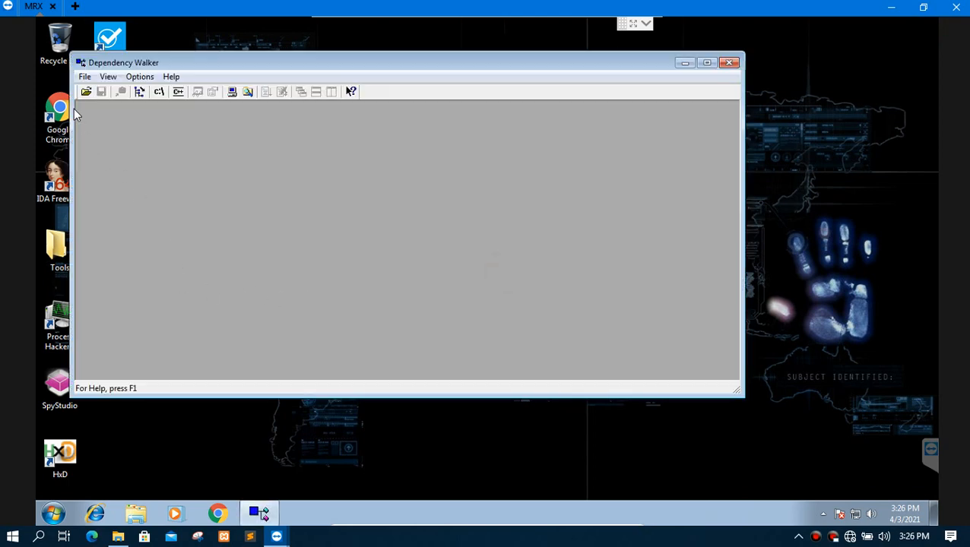
left_click(84, 77)
left_click(106, 92)
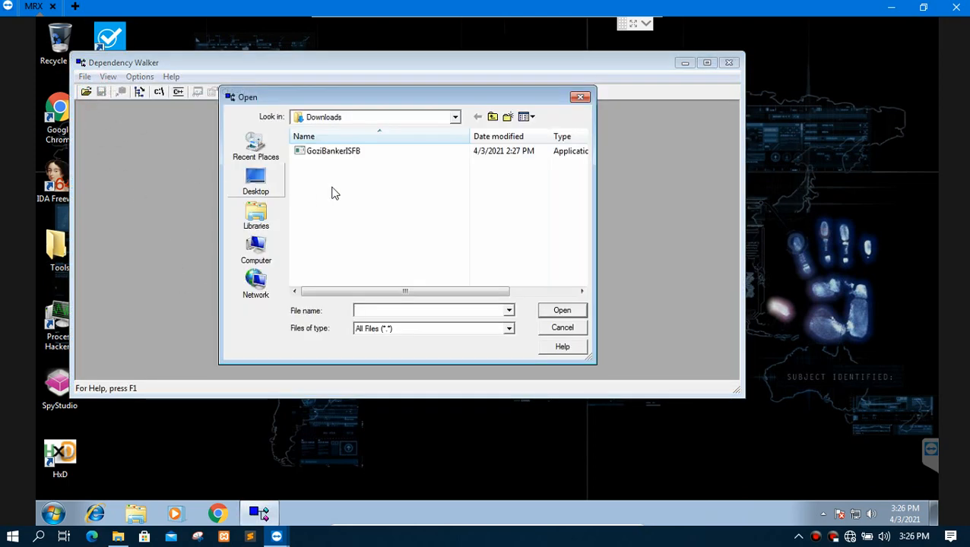
double_click(351, 158)
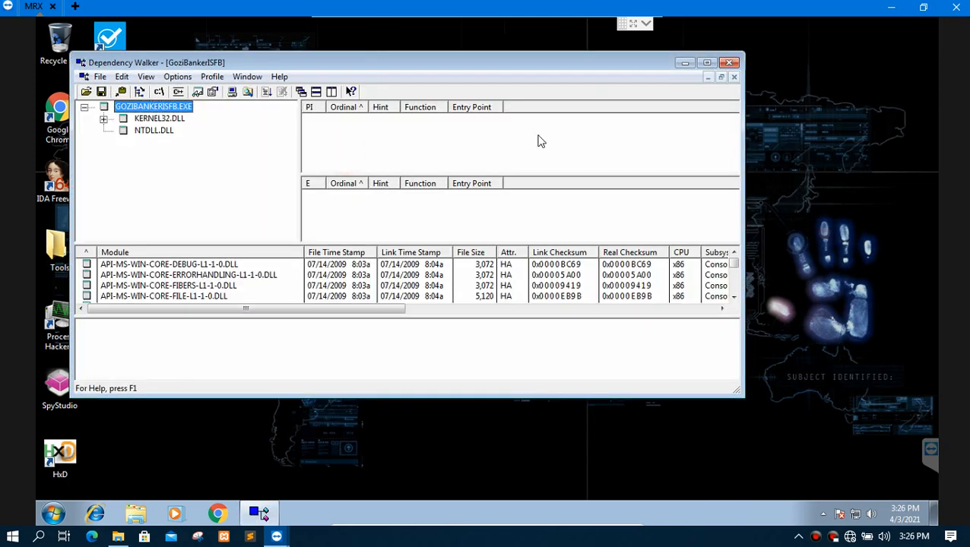
left_click(707, 63)
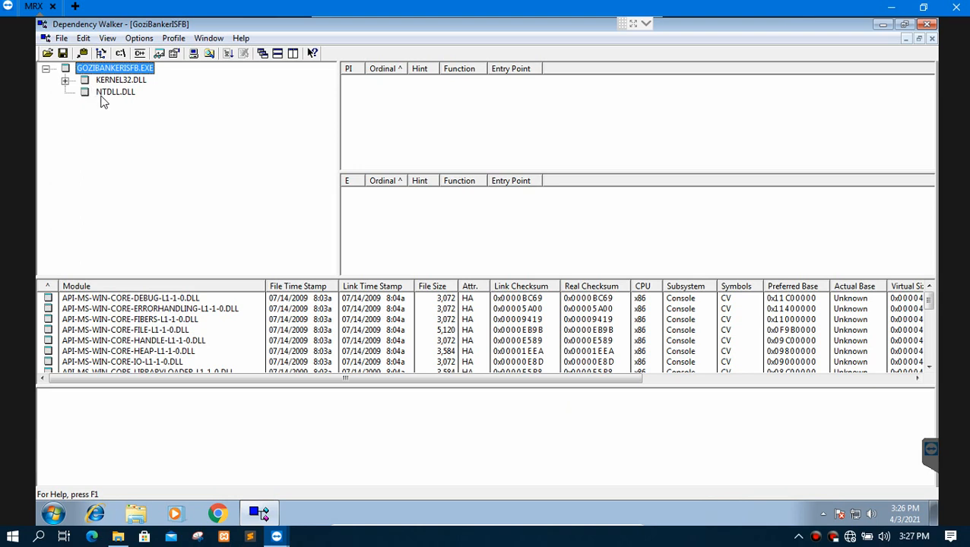
Expand KERNEL32.DLL in the dependency tree and review the functions the sample imports from it, from CloseHandle to WaitForSingleObject
left_click(110, 80)
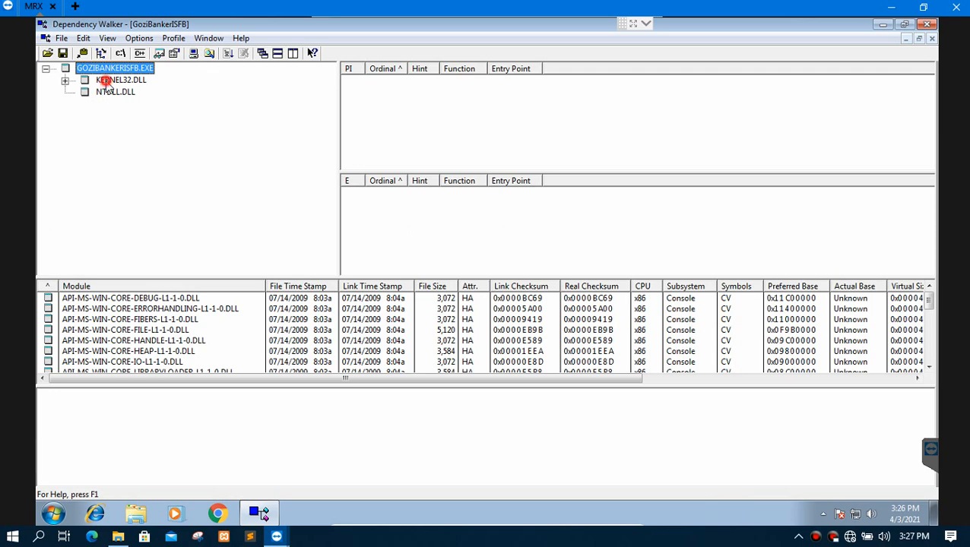
left_click(65, 81)
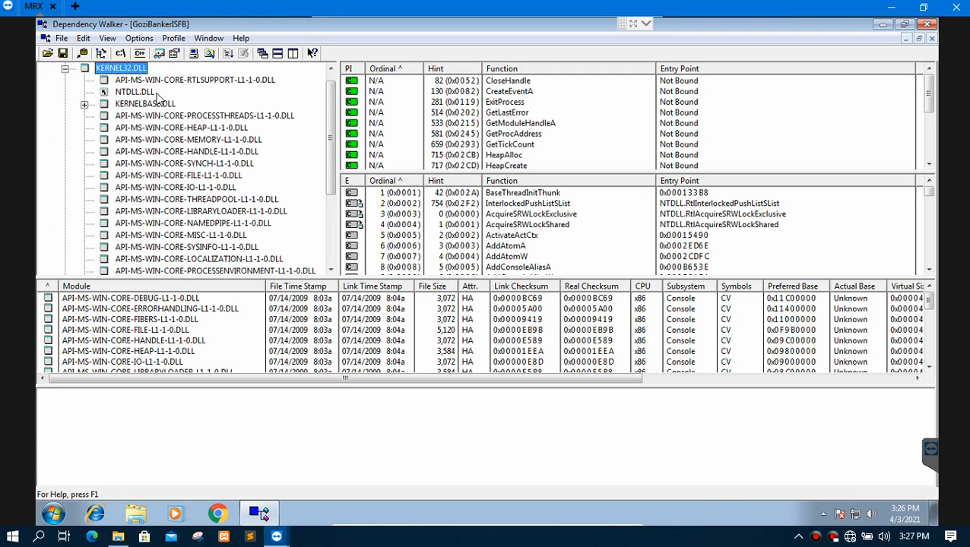
scroll(154, 130, "down", 1)
scroll(154, 129, "up", 2)
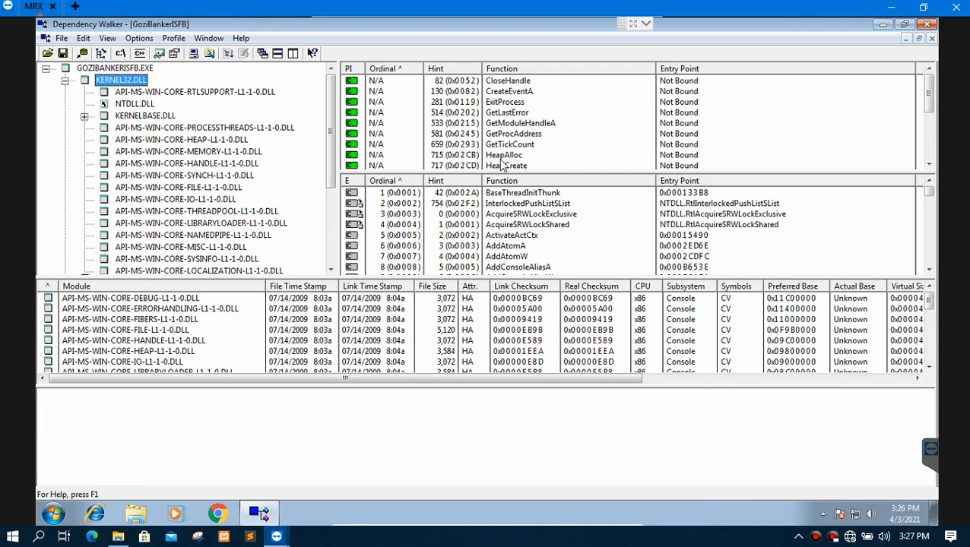
scroll(519, 152, "down", 1)
scroll(520, 152, "up", 1)
left_click(532, 82)
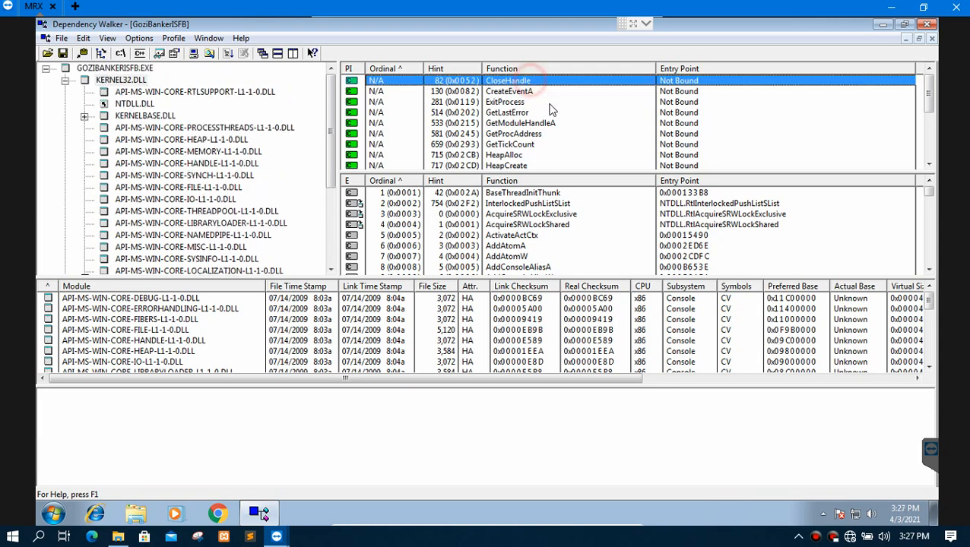
scroll(532, 95, "down", 3)
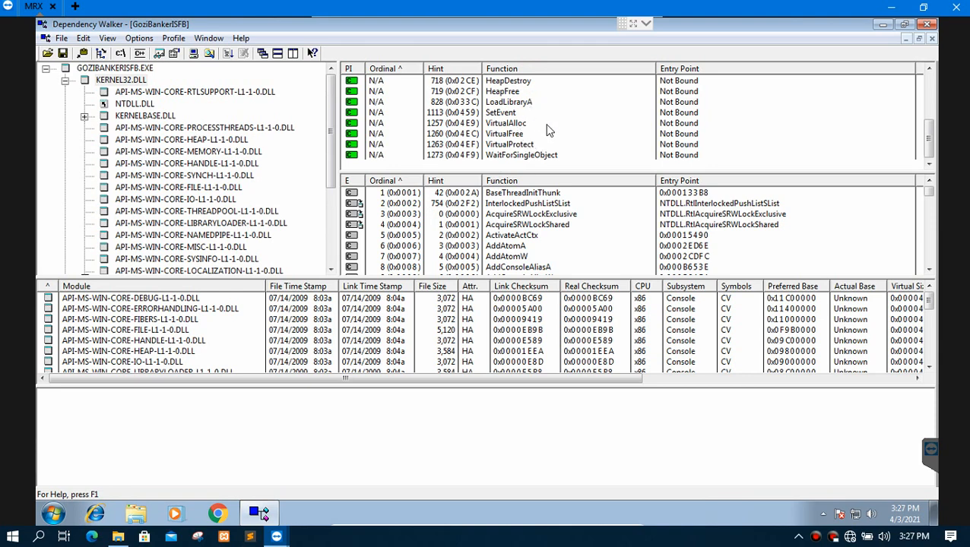
Examine the functions exported by KERNEL32.DLL, including CloseHandle, CreateDirectoryA, CreateEventA and the CreateMutex entries
left_click(515, 203)
scroll(532, 217, "down", 5)
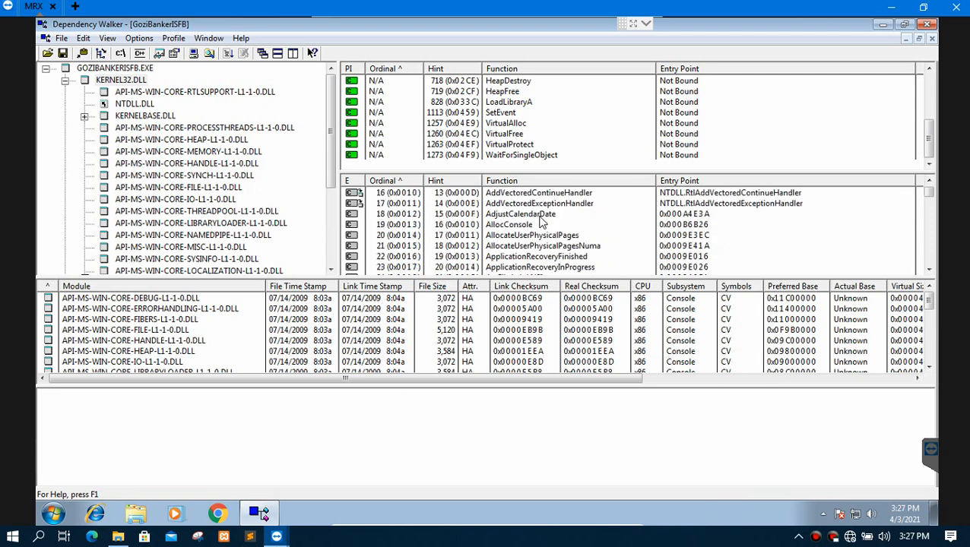
scroll(541, 219, "down", 5)
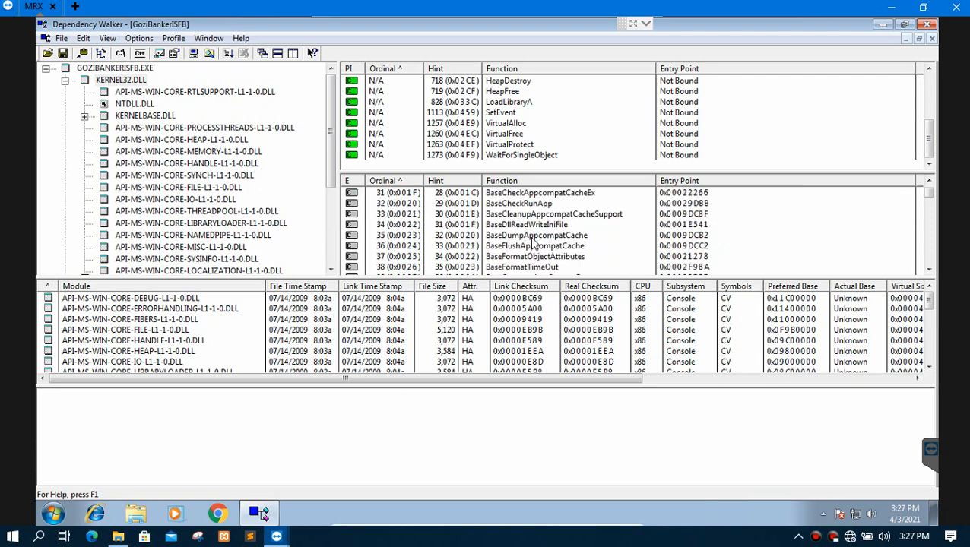
scroll(534, 241, "down", 8)
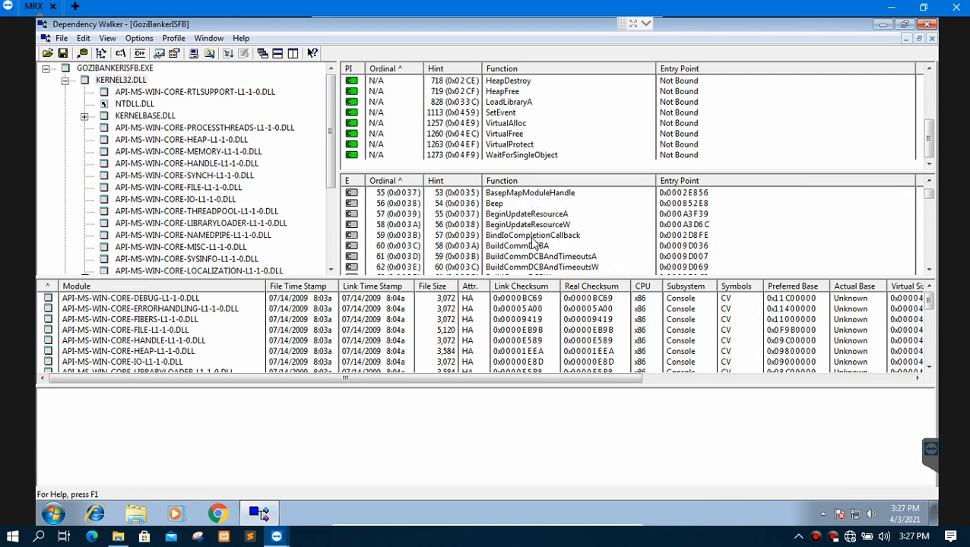
scroll(534, 242, "down", 3)
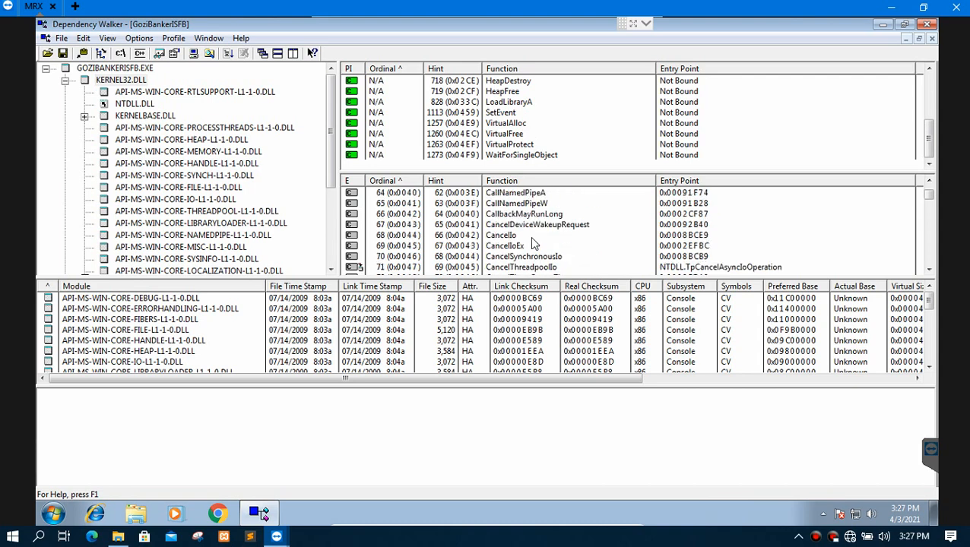
scroll(533, 242, "down", 4)
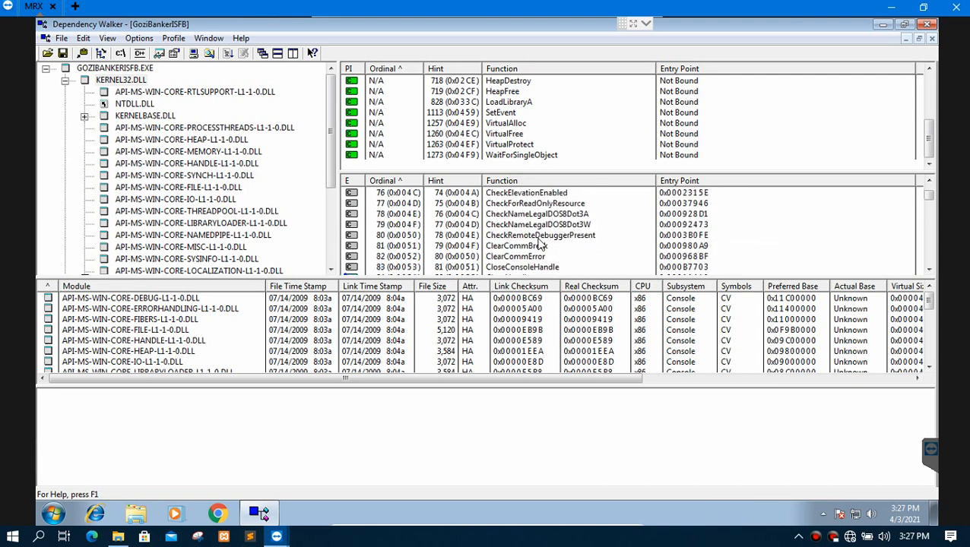
scroll(553, 246, "down", 1)
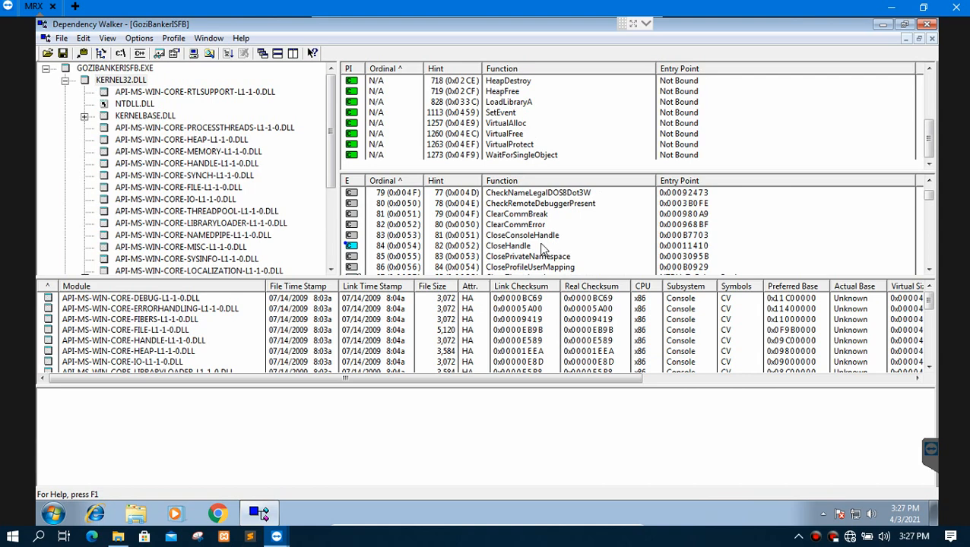
left_click(543, 247)
scroll(546, 247, "down", 2)
scroll(549, 250, "down", 8)
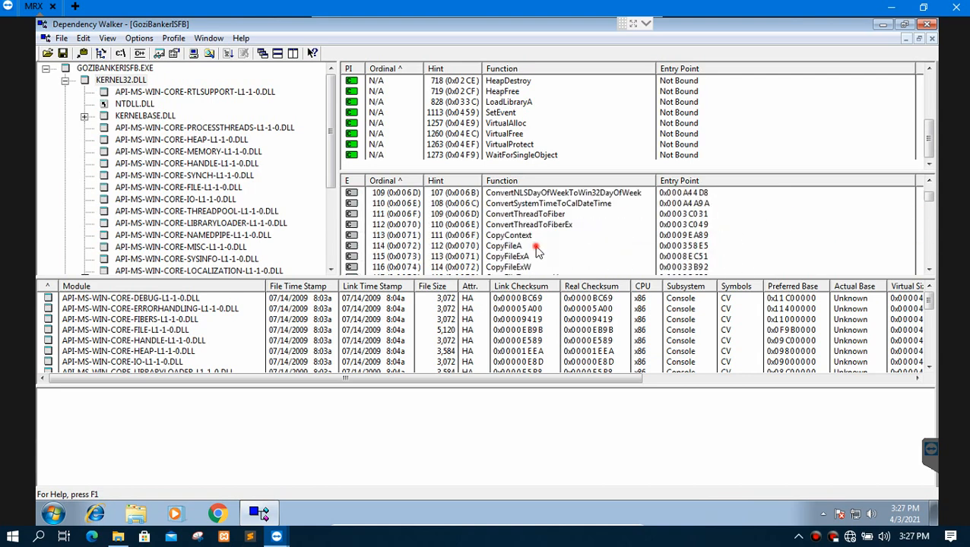
left_click(547, 254)
scroll(546, 252, "down", 4)
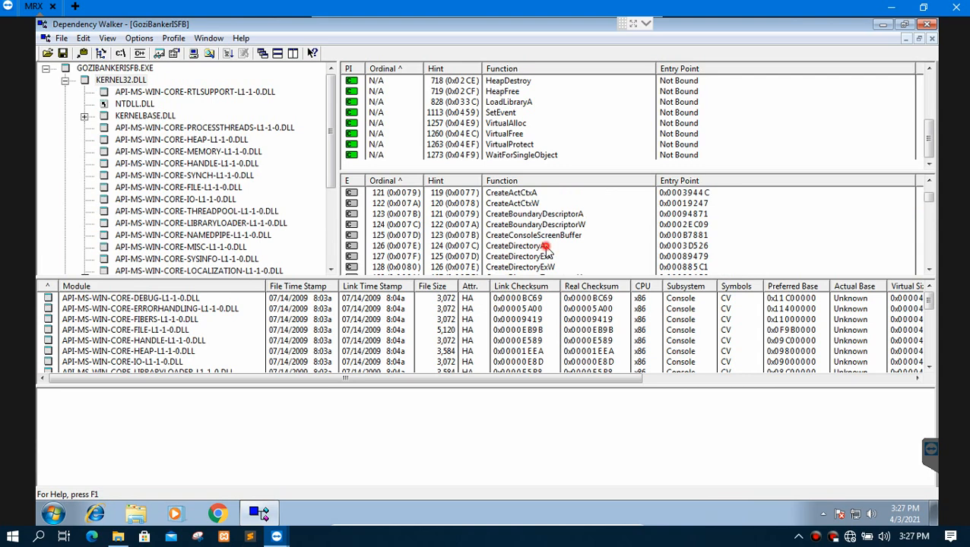
left_click(546, 248)
scroll(549, 243, "down", 6)
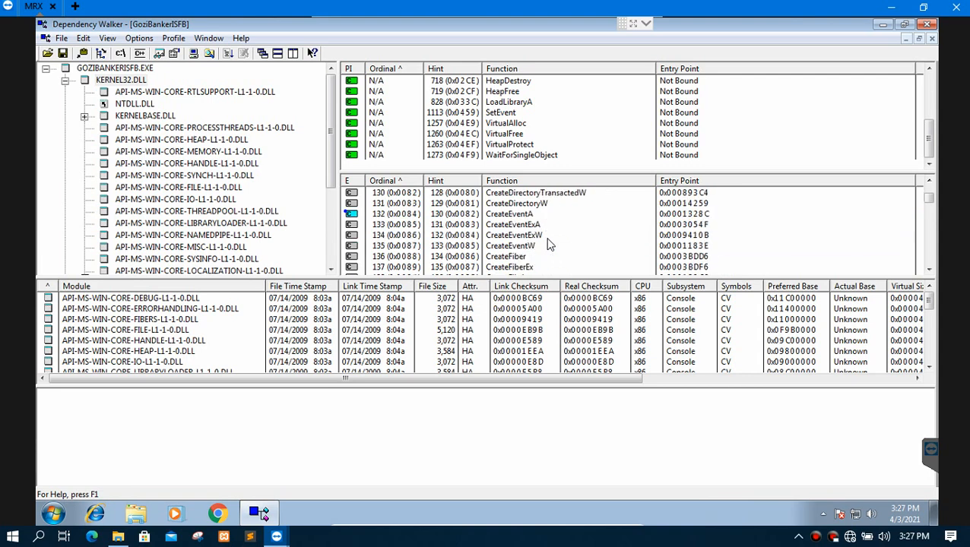
scroll(549, 244, "down", 10)
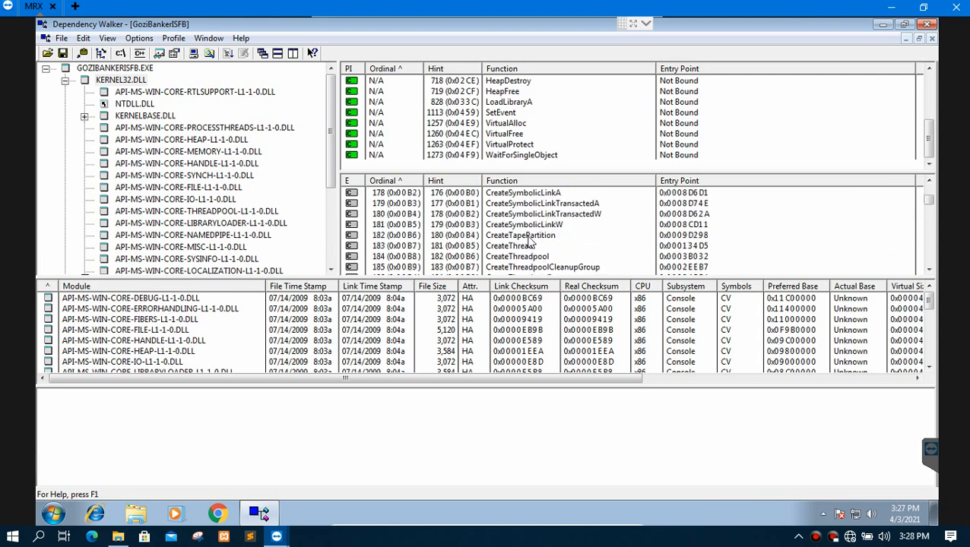
scroll(445, 228, "up", 4)
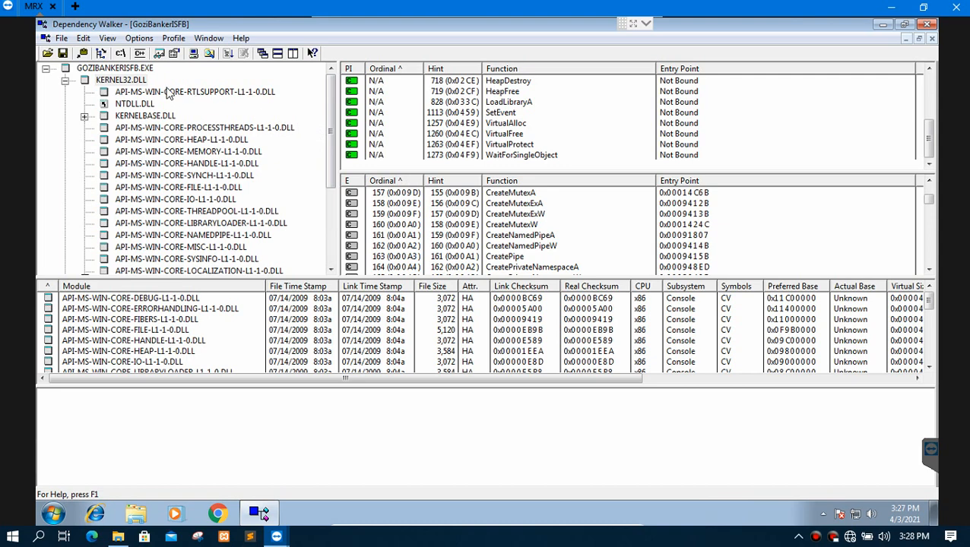
Inspect the functions of API-MS-WIN-CORE-RTLSUPPORT-L1-1-0.DLL, the remaining dependencies and the module list's version details
left_click(184, 93)
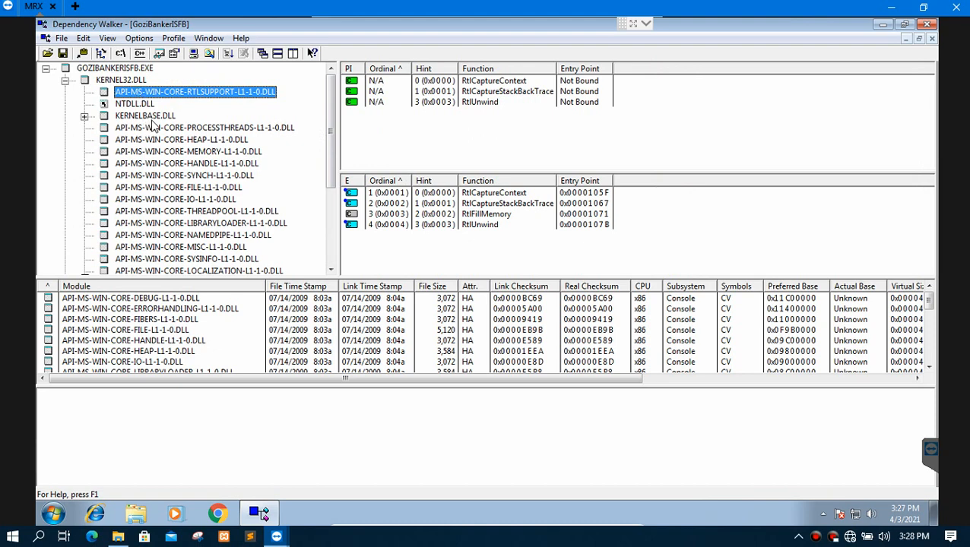
scroll(167, 156, "down", 1)
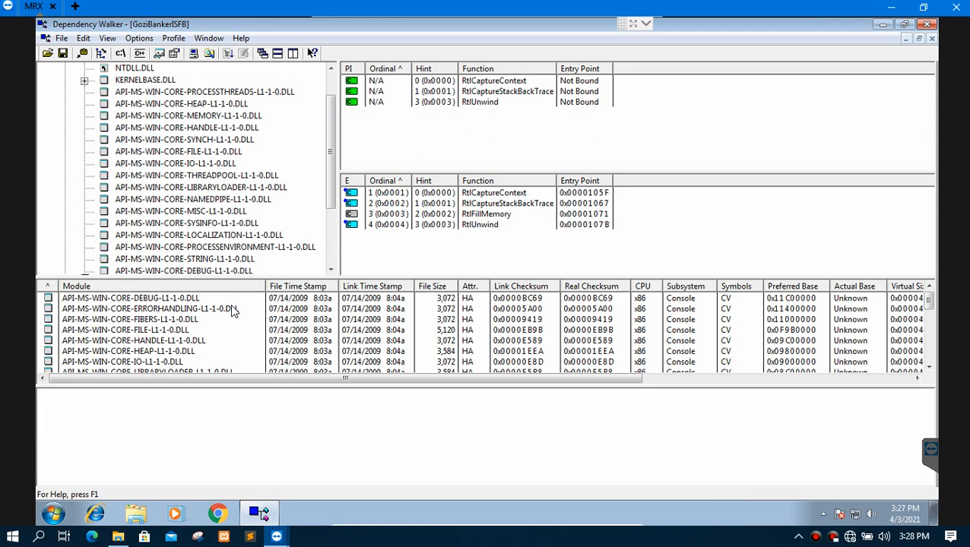
scroll(216, 304, "down", 2)
scroll(205, 302, "up", 4)
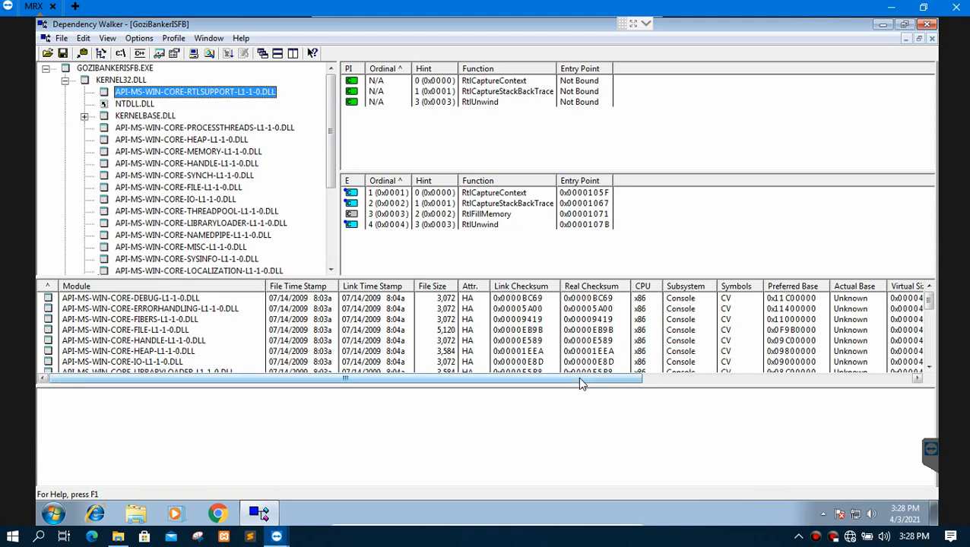
left_click(619, 380)
left_click_drag(619, 380, 871, 389)
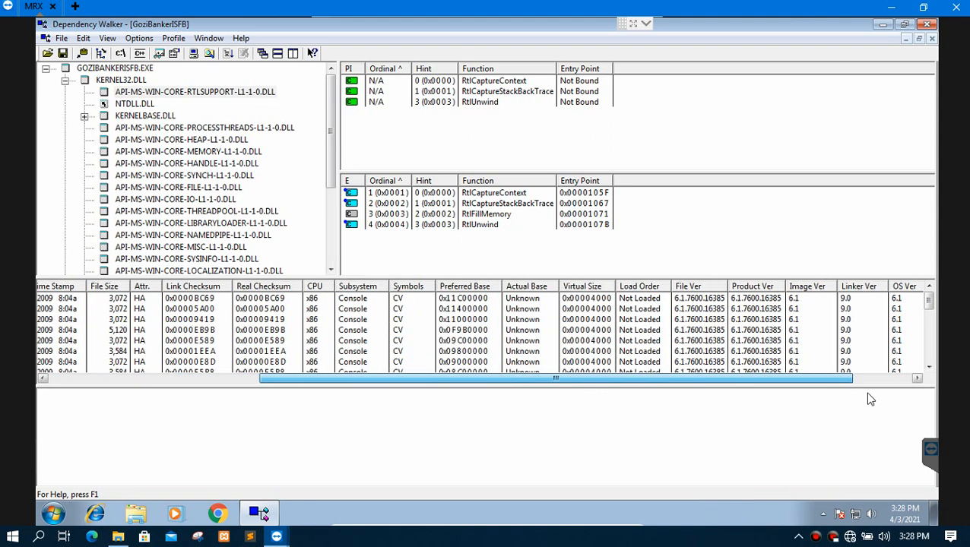
Switch from Dependency Walker to x32dbg, load GoziBankerISFB from Downloads and run it to the entry breakpoint
left_click(926, 24)
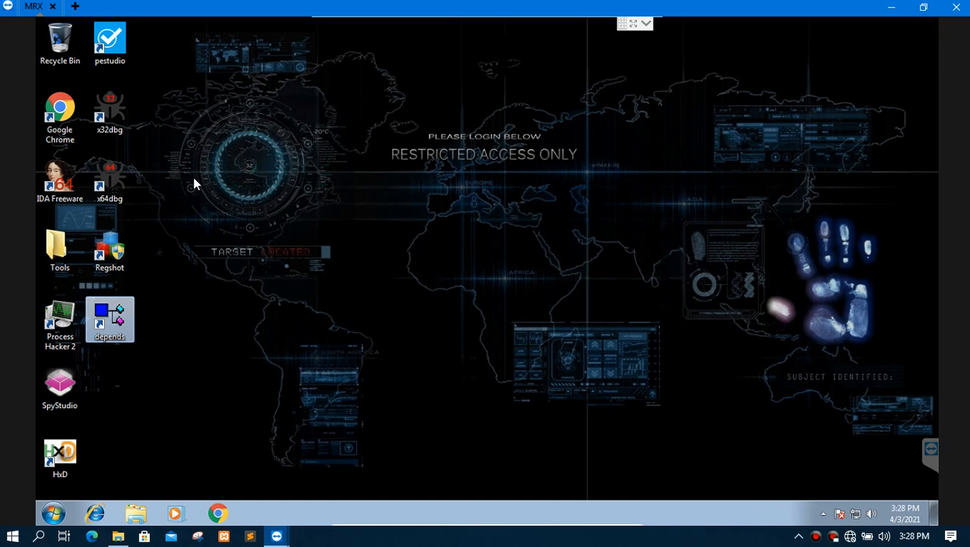
double_click(124, 134)
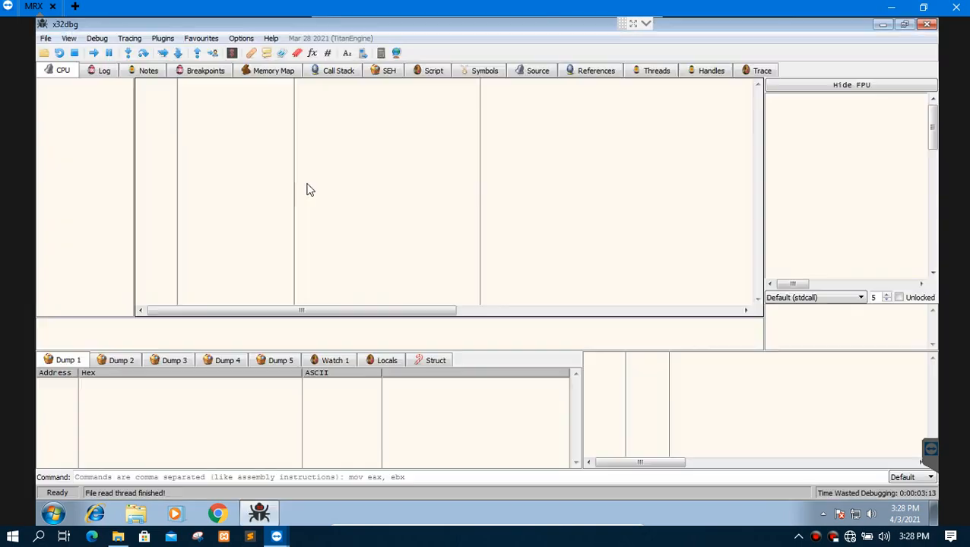
left_click(46, 38)
left_click(60, 53)
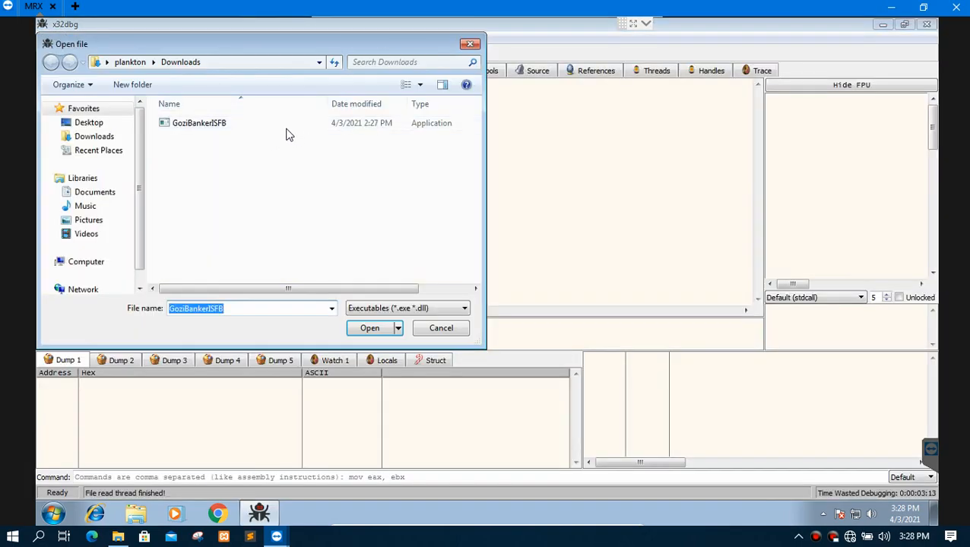
left_click(267, 129)
double_click(268, 130)
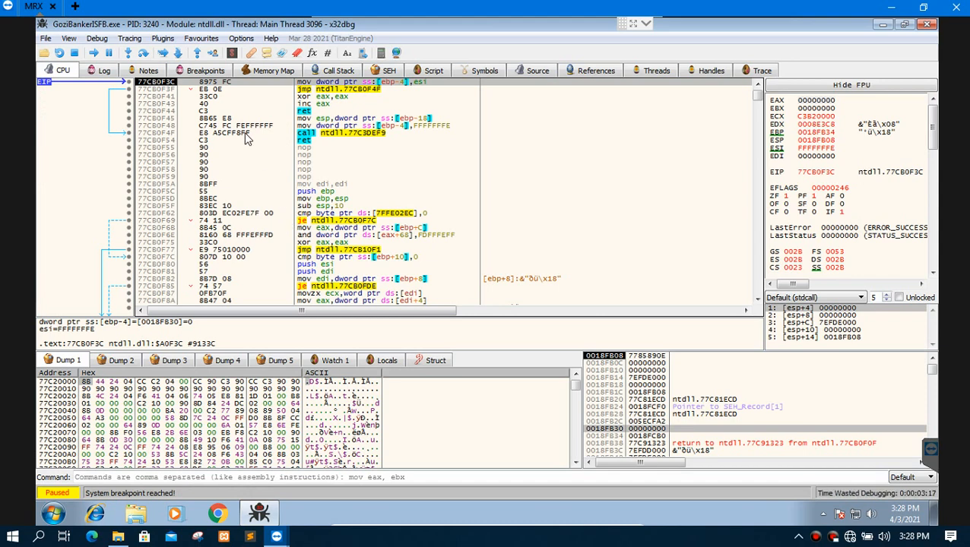
left_click(93, 52)
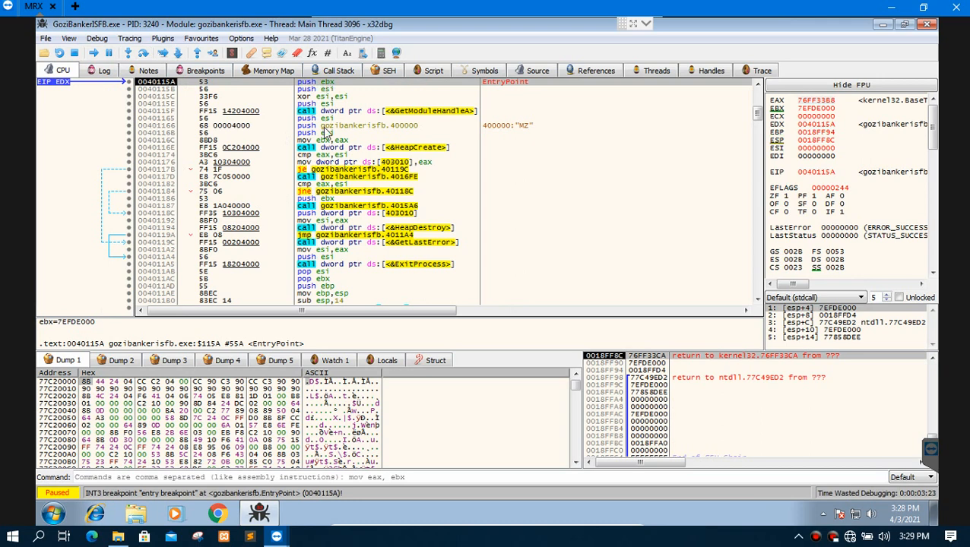
Examine the instructions following the entry point, including push esi, xor esi,esi and the call to GetModuleHandleA with its code preview
left_click(326, 89)
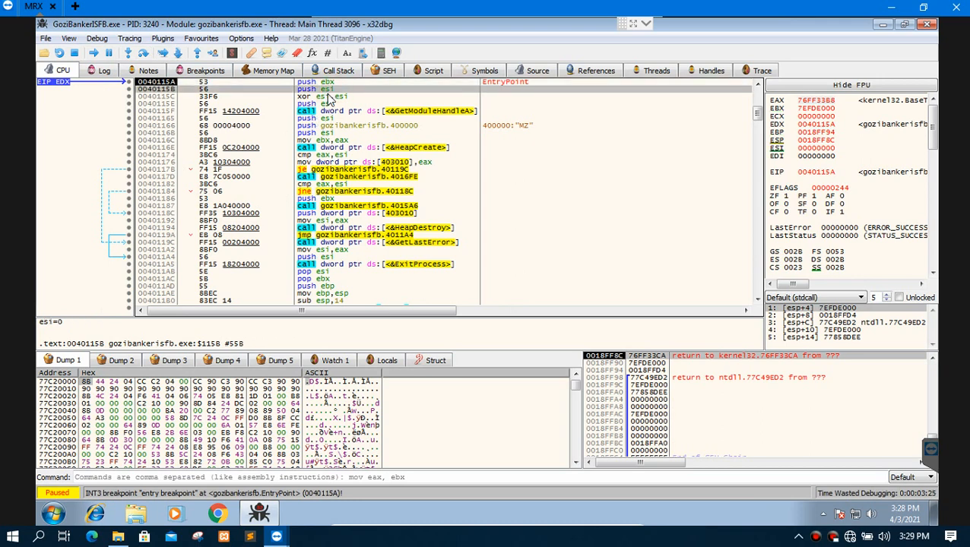
left_click(322, 97)
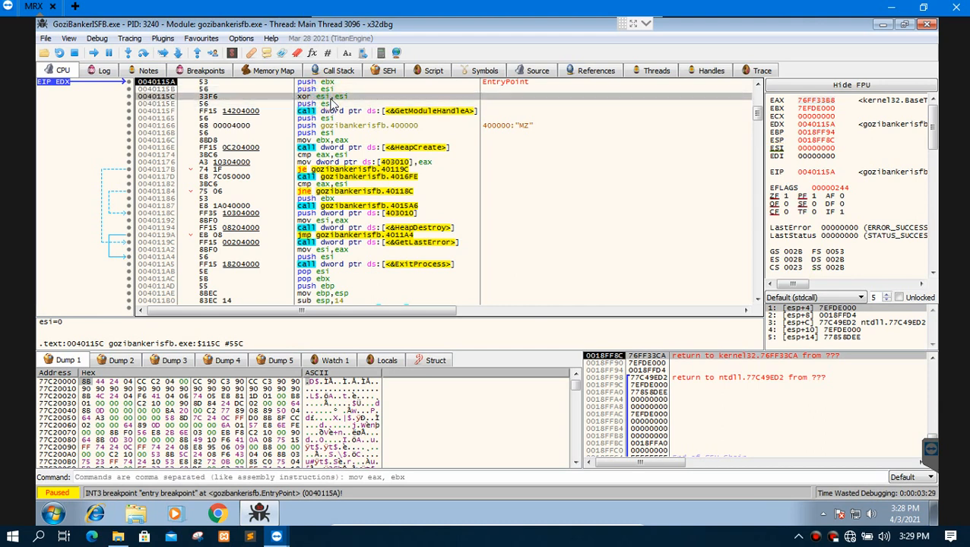
left_click(340, 112)
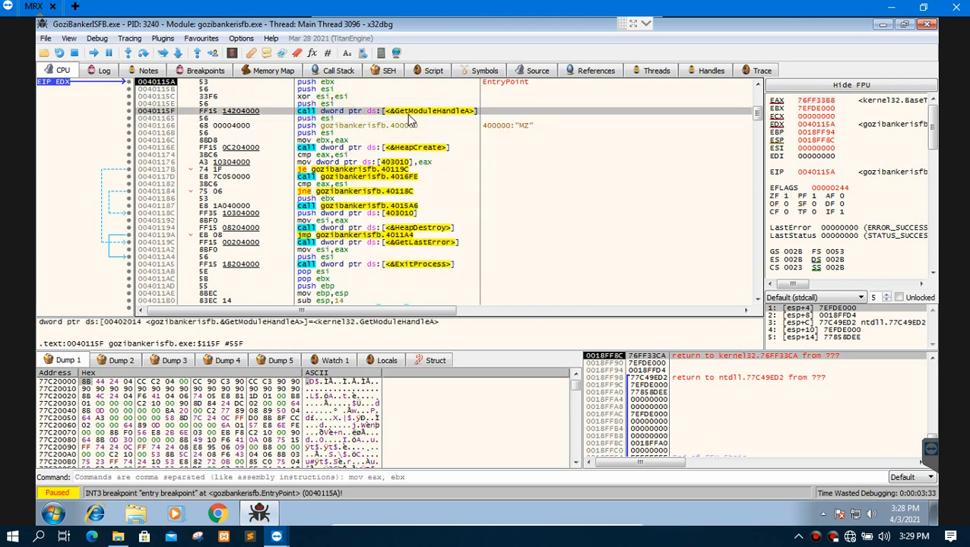
mouse_move(408, 115)
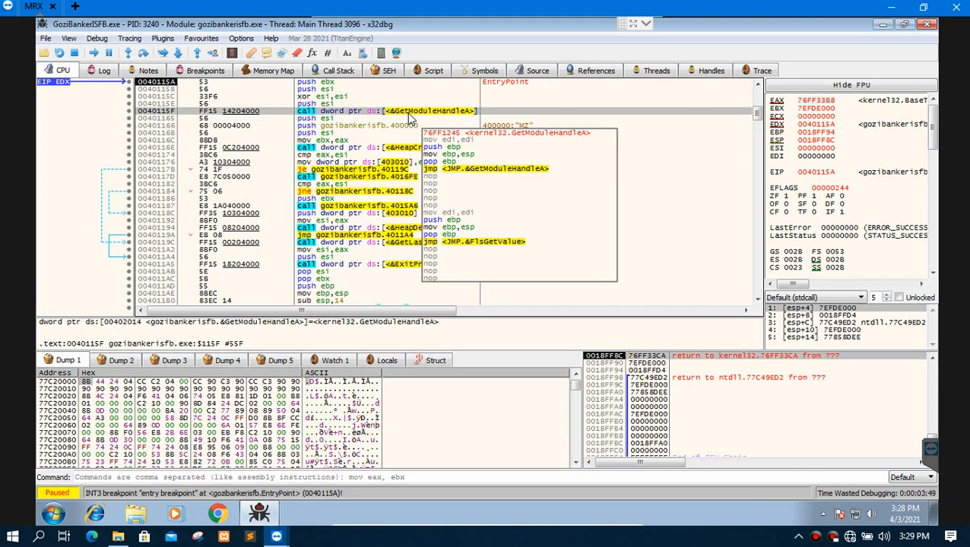
Review the debug log, focusing on the loaded DLLs and the INT3 entry breakpoint line
left_click_drag(402, 310, 340, 299)
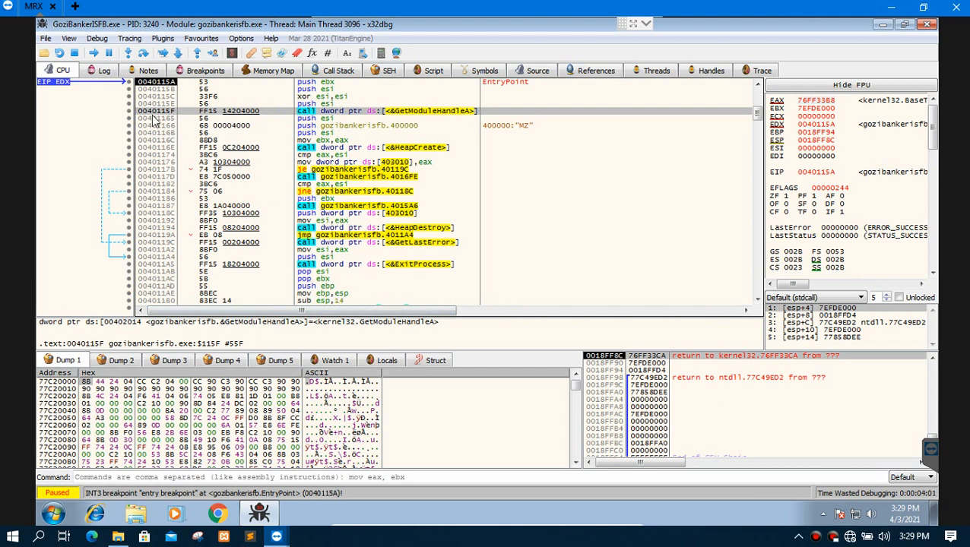
left_click(110, 71)
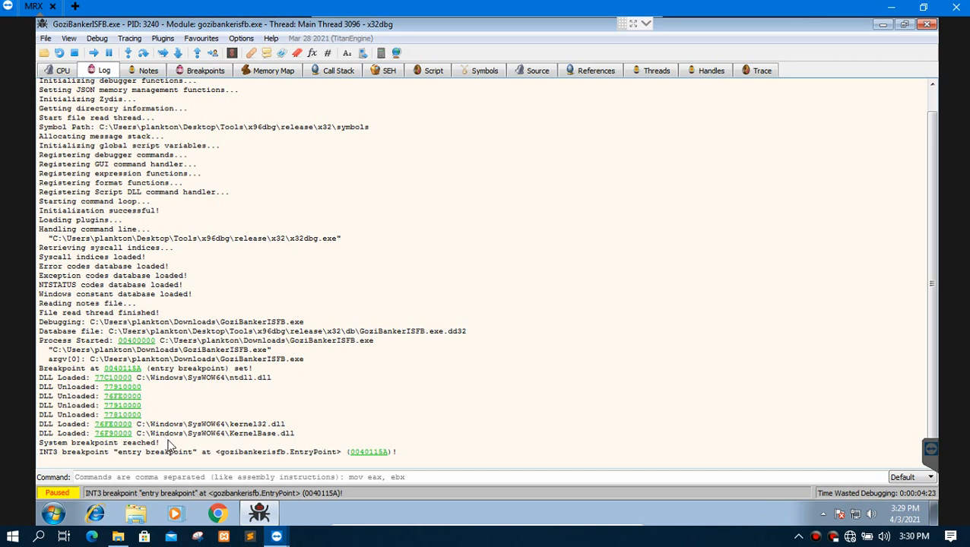
left_click_drag(168, 442, 201, 455)
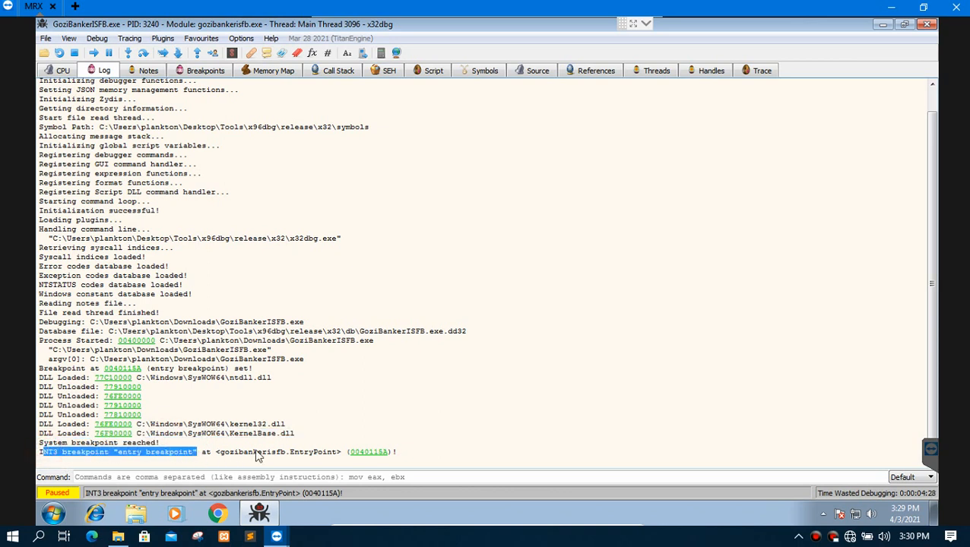
Examine the memory map's sections of gozibankerisfb.exe and kernelbase.dll, plus the kernel32.dll regions
left_click(141, 73)
left_click(192, 73)
left_click(269, 70)
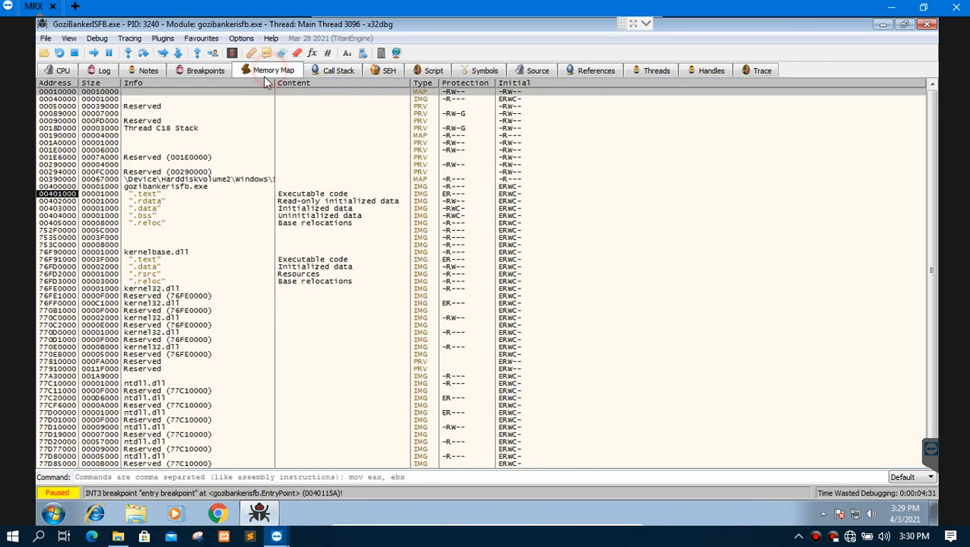
left_click(164, 187)
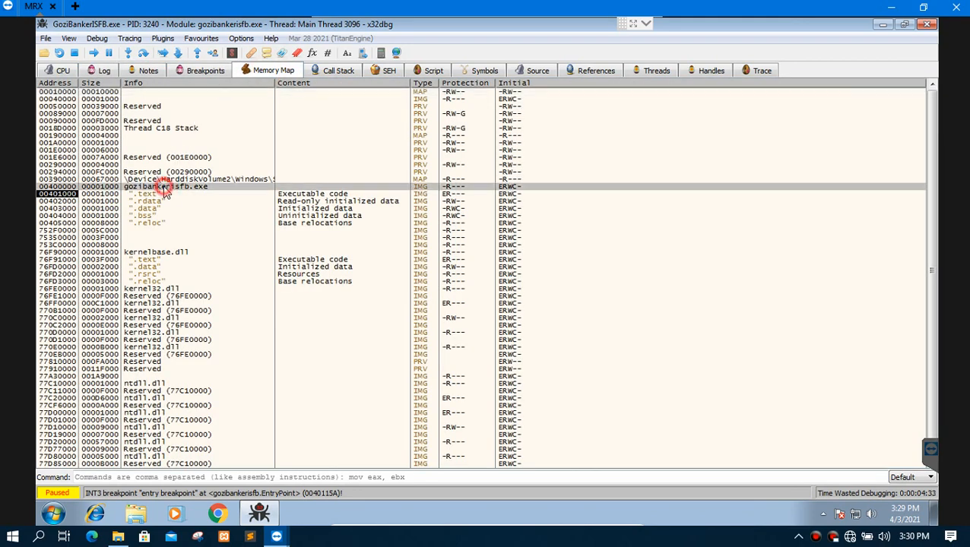
left_click(159, 196)
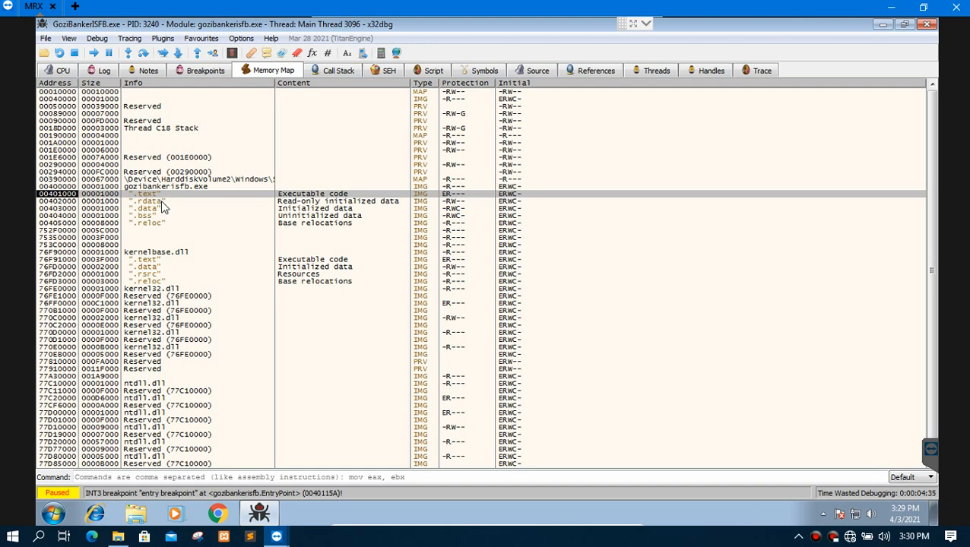
left_click(154, 186)
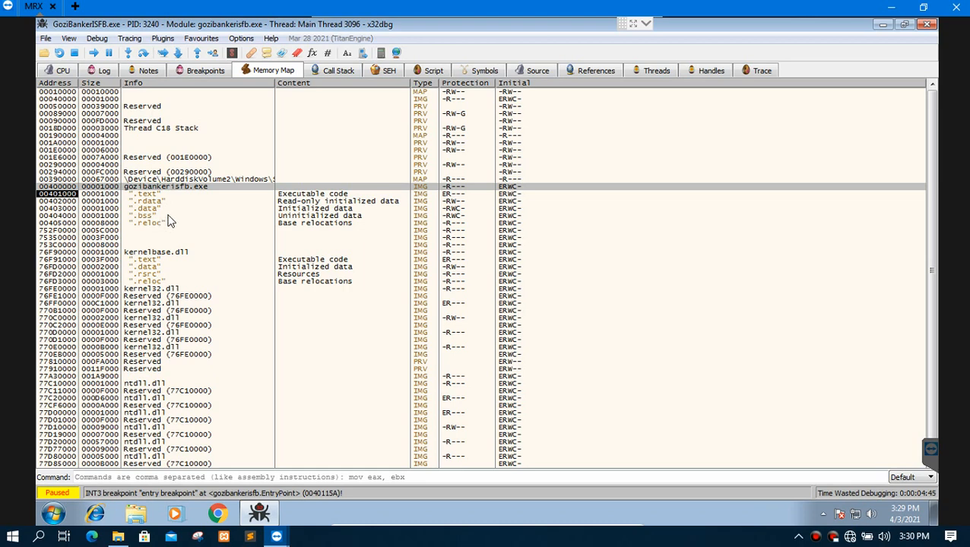
scroll(181, 214, "down", 2)
scroll(181, 214, "down", 1)
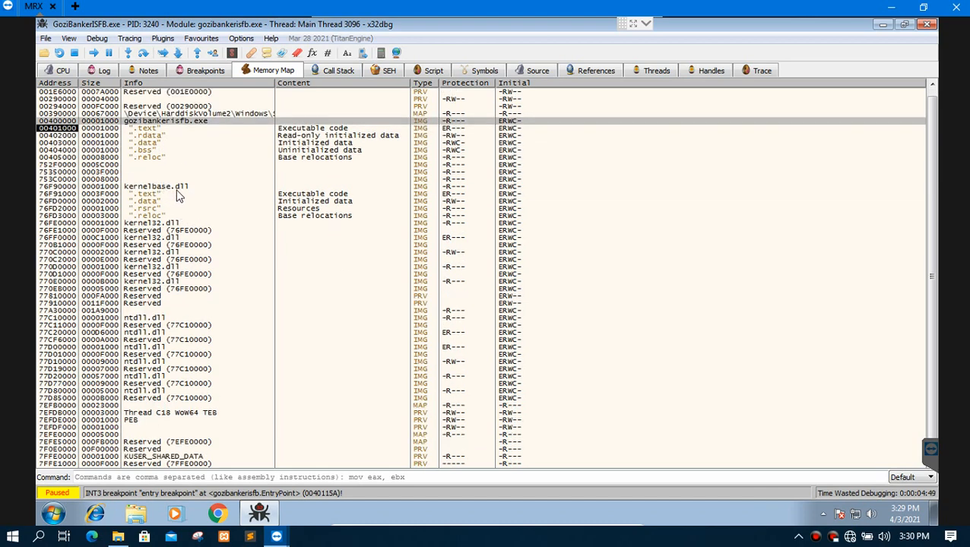
left_click(152, 196)
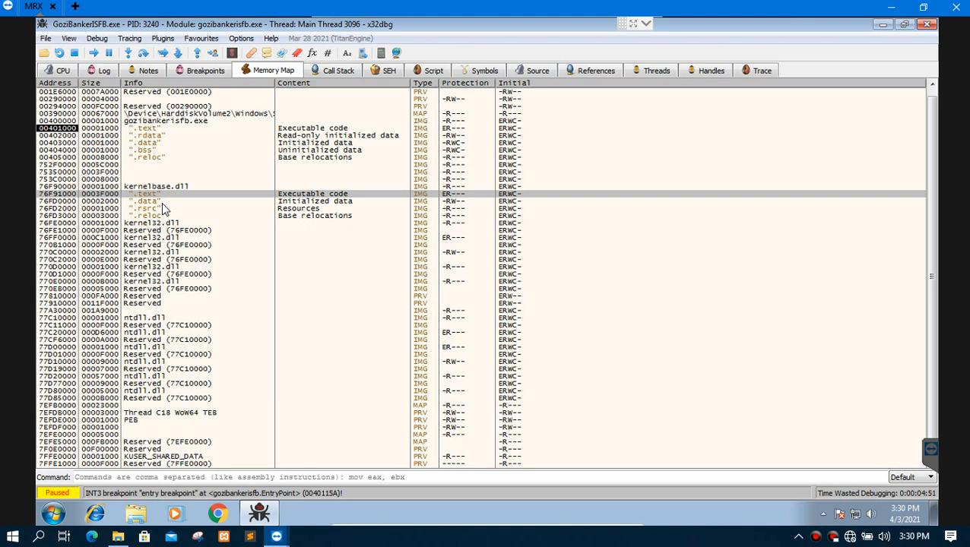
left_click(175, 221)
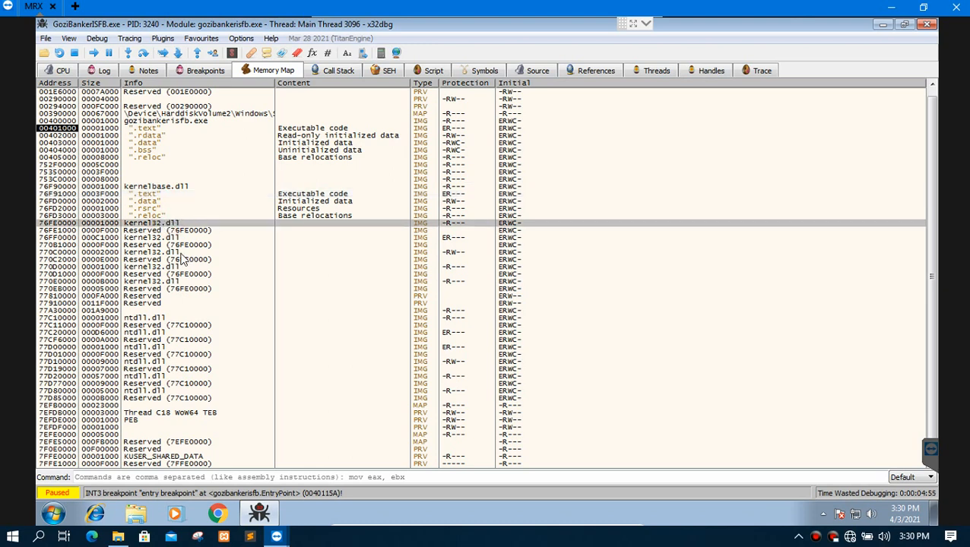
Inspect the call stack entries for gozibankerisfb.EntryPoint and ntdll, including the code preview of return address 77C49EA5
left_click(336, 71)
left_click(325, 100)
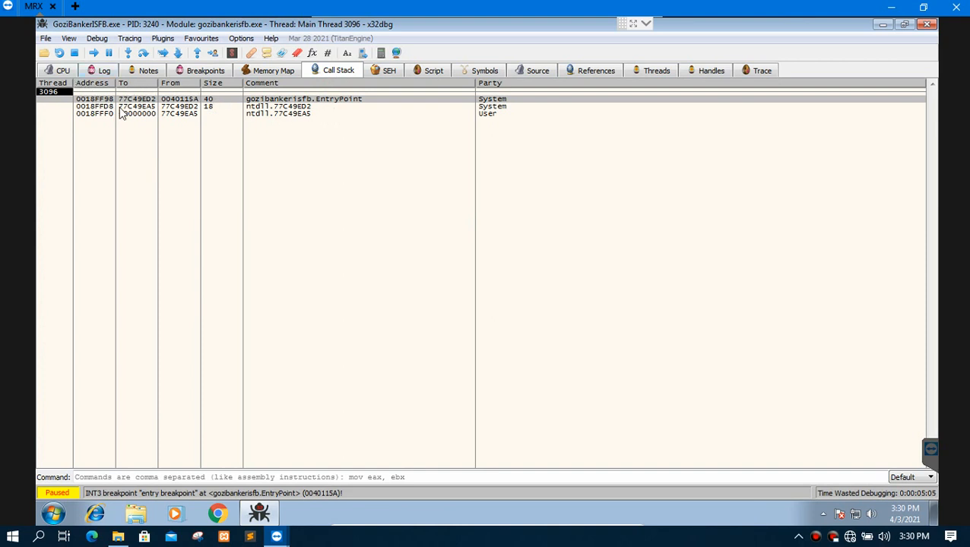
mouse_move(127, 104)
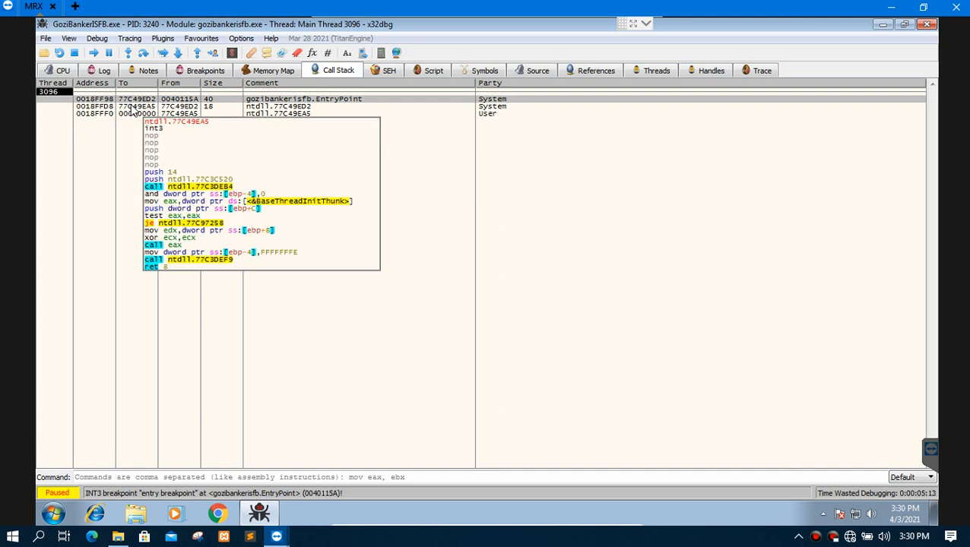
mouse_move(170, 104)
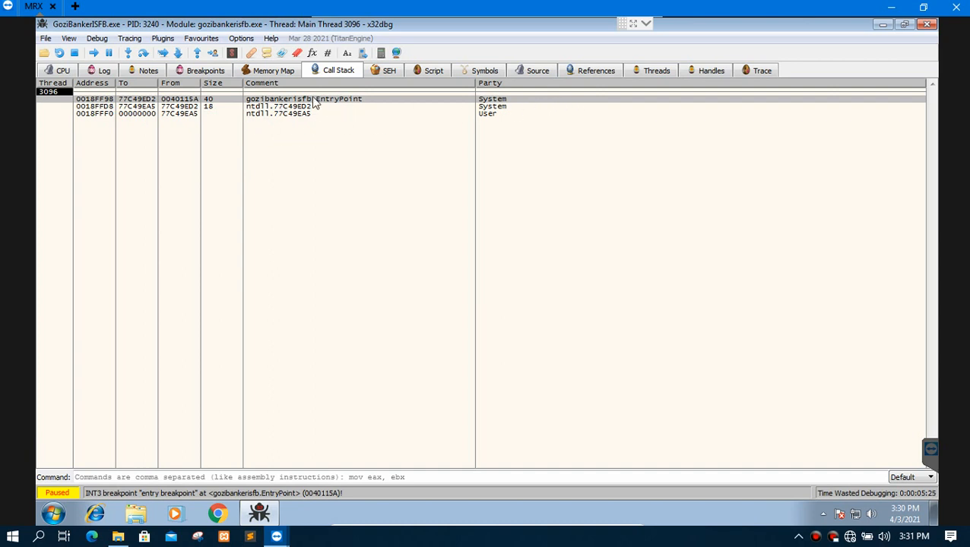
Check the SEH chain and the symbols view's module list, including each module's party, path and status
left_click(389, 72)
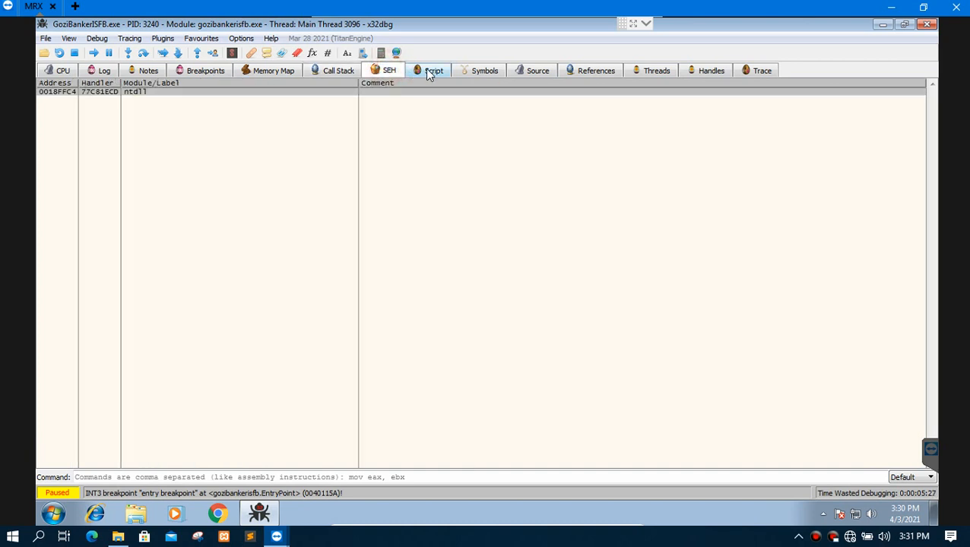
left_click(428, 70)
left_click(473, 73)
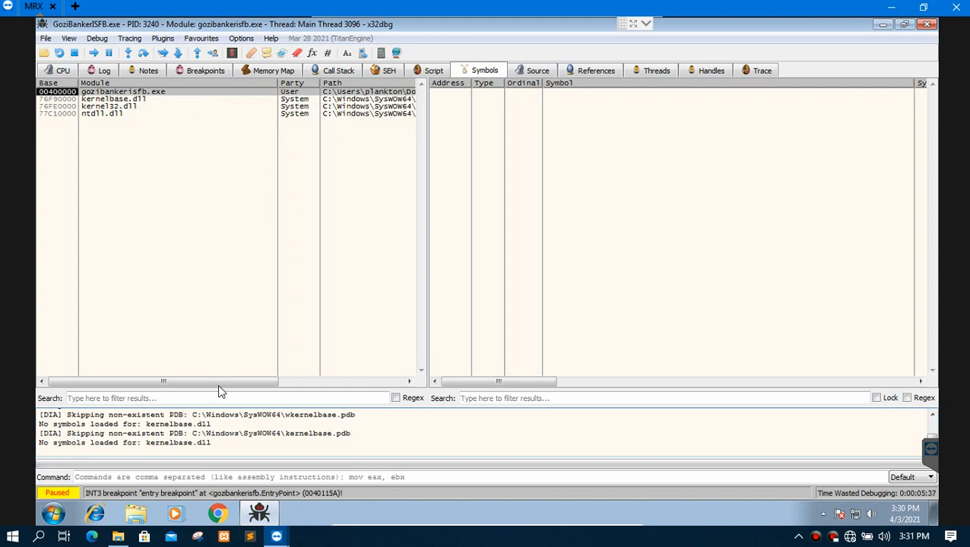
left_click_drag(219, 382, 174, 383)
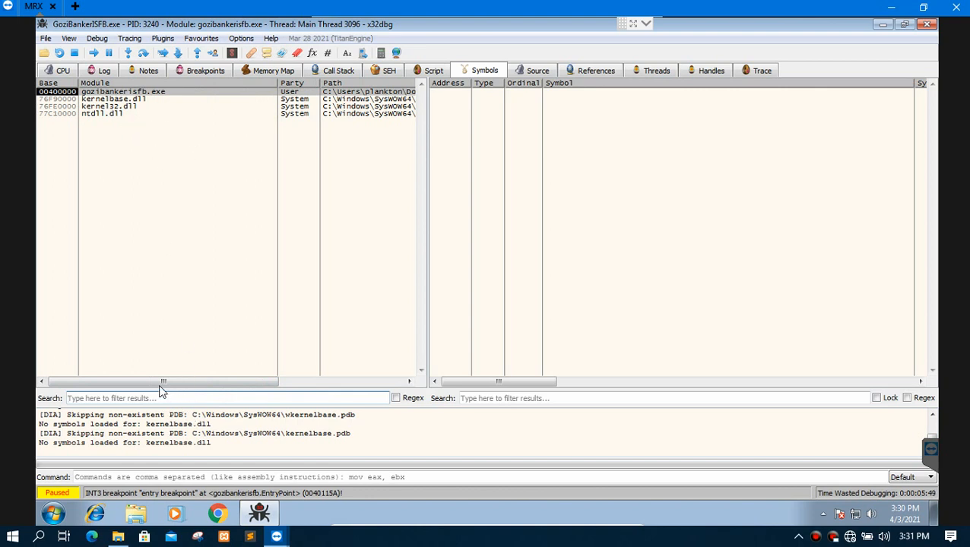
left_click_drag(151, 381, 264, 380)
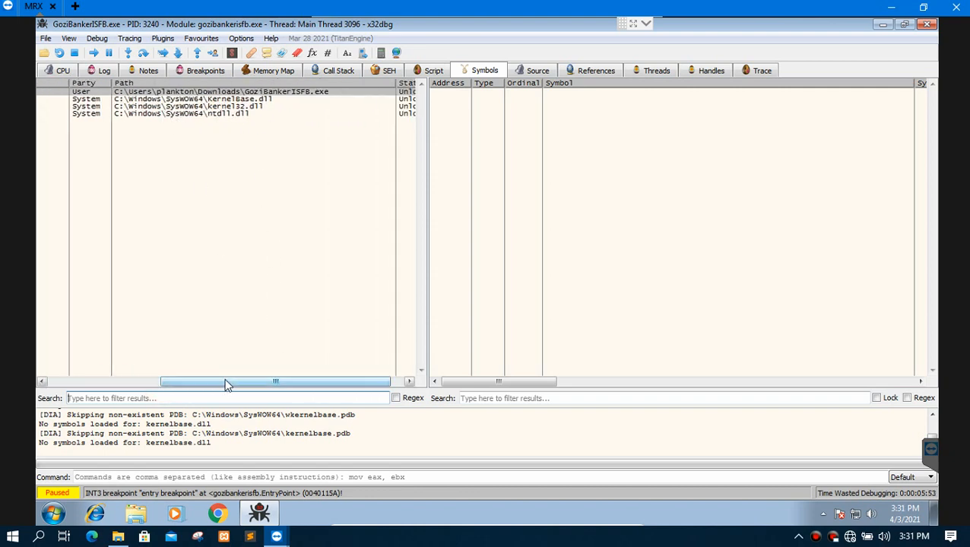
left_click_drag(224, 383, 262, 382)
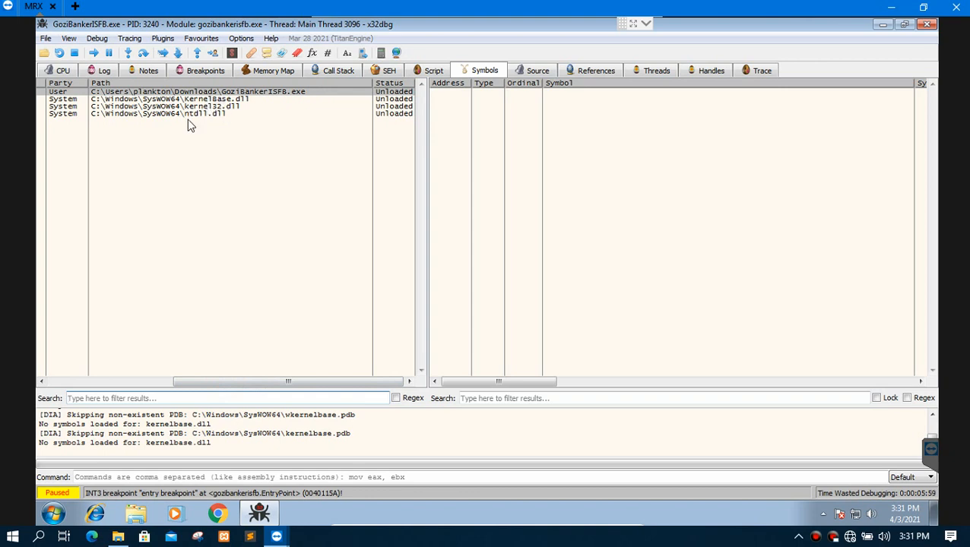
Look through the source, references, threads, handles and trace views for information on the paused process
left_click(536, 72)
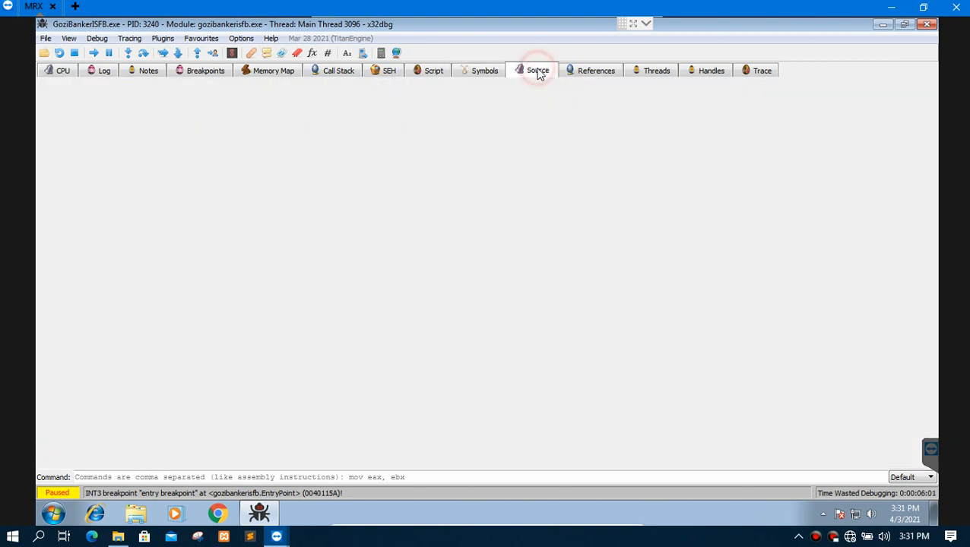
left_click(496, 70)
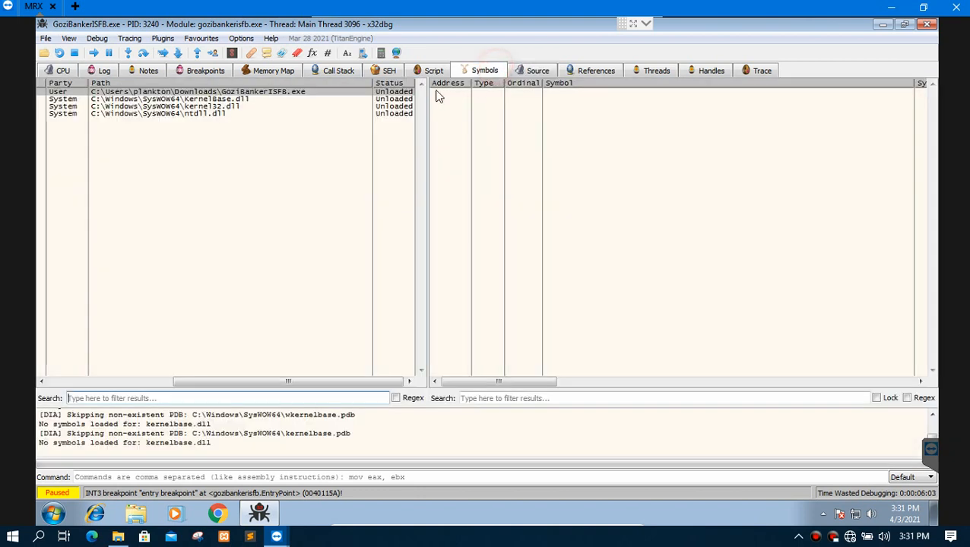
double_click(375, 84)
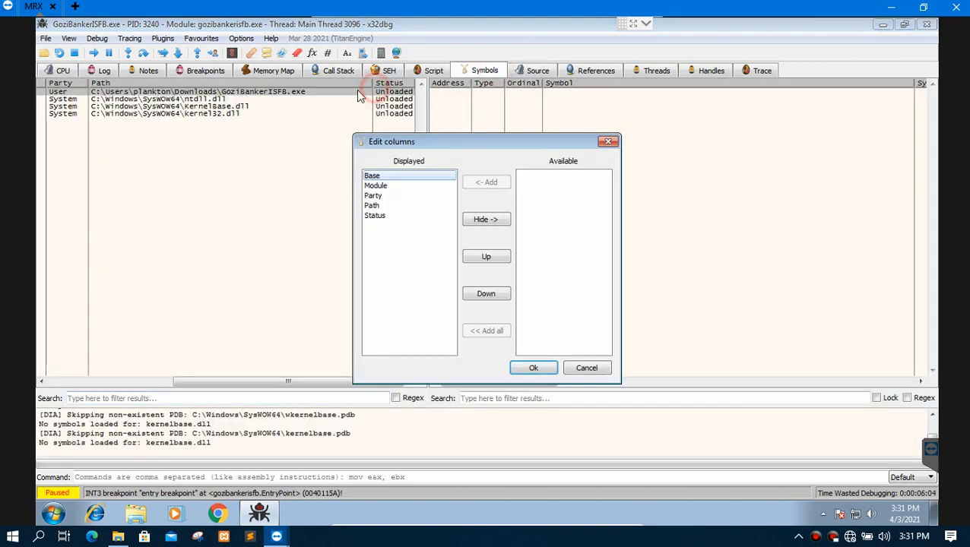
left_click(607, 142)
left_click(533, 70)
left_click(590, 76)
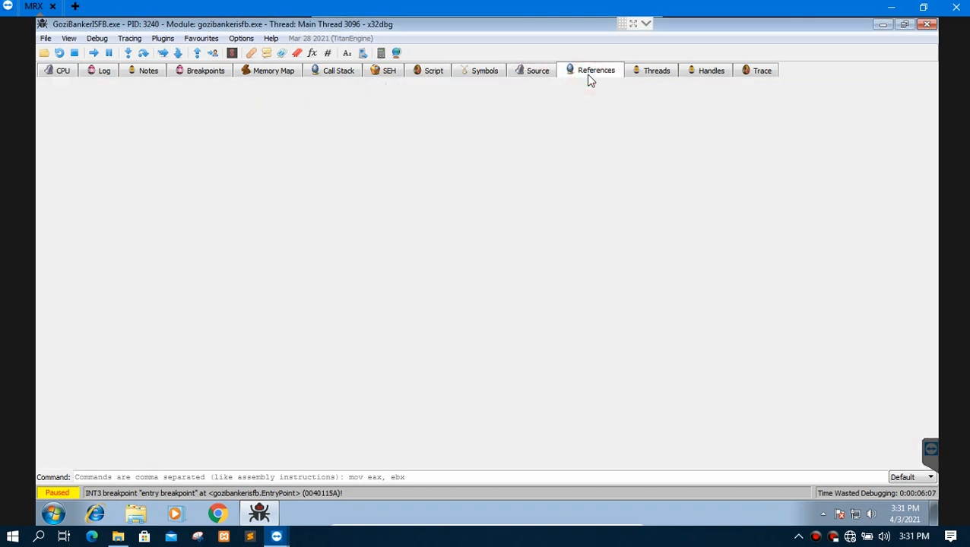
left_click(652, 70)
left_click(689, 72)
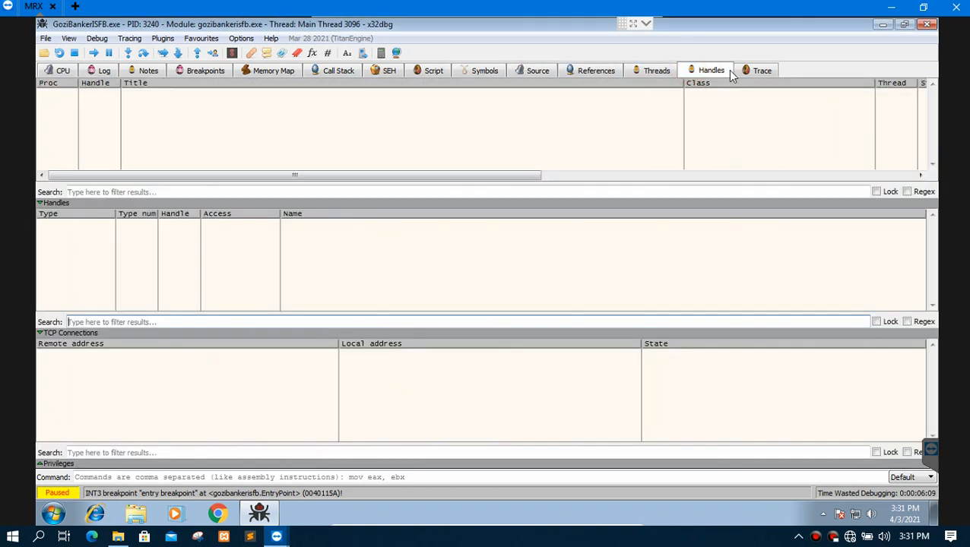
left_click(744, 71)
left_click(709, 73)
Recheck the log's DLL load entries and browse the disassembly past the entry point
left_click(100, 70)
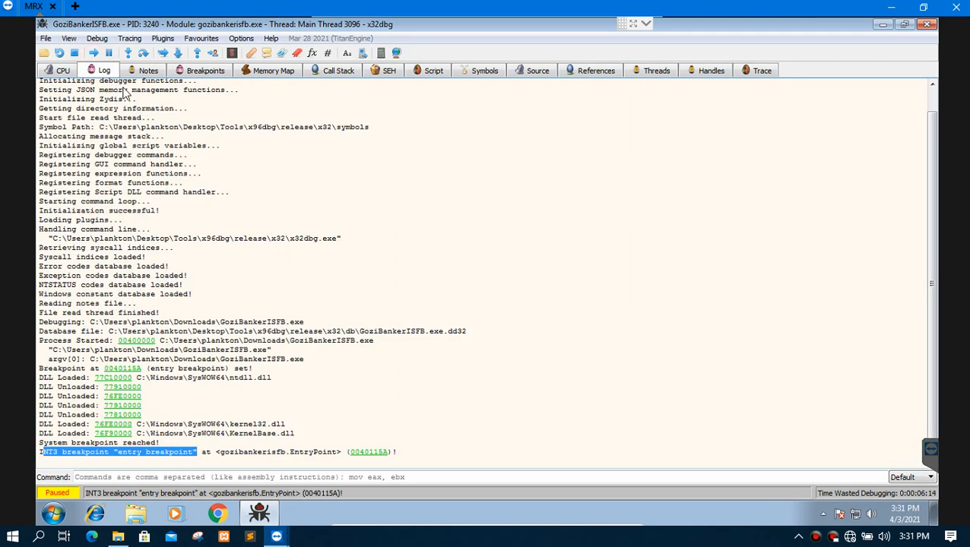
left_click(171, 227)
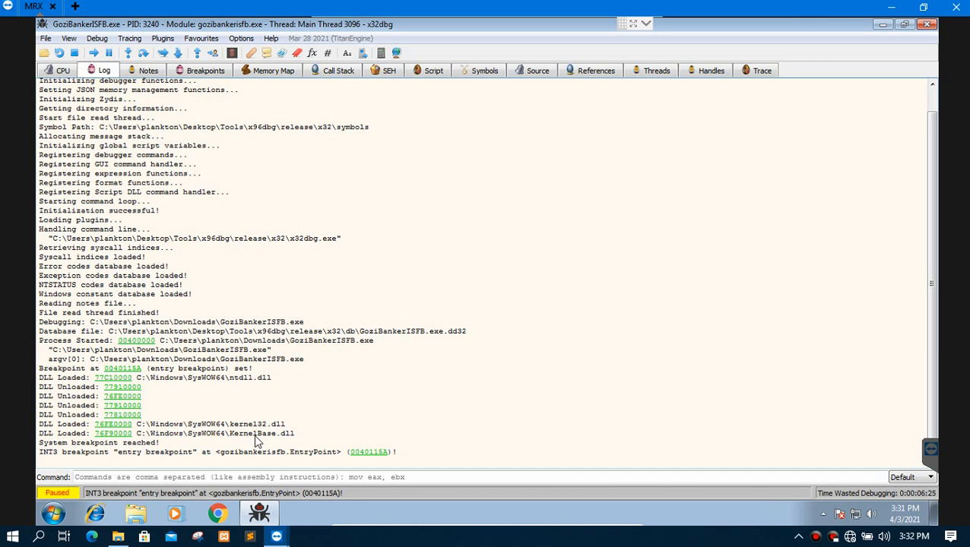
left_click(63, 70)
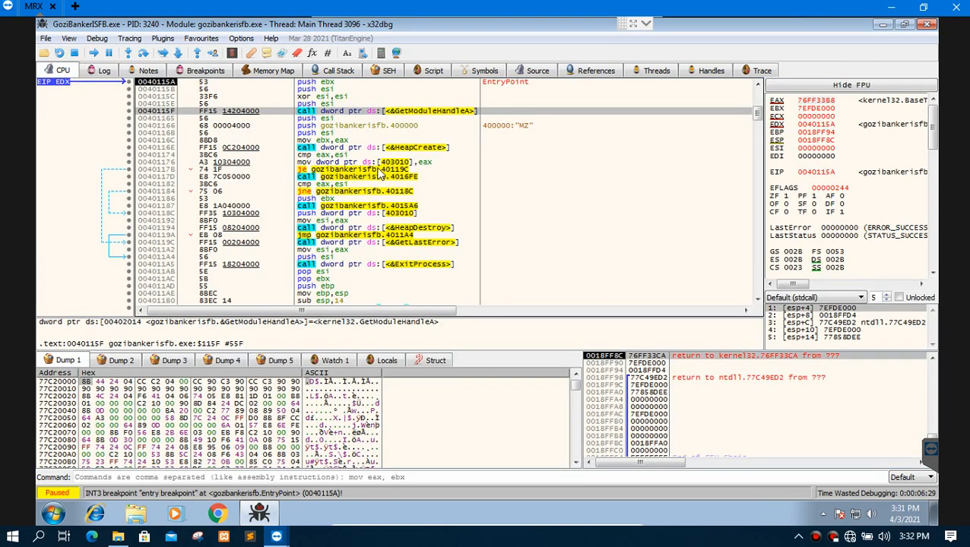
scroll(378, 174, "down", 15)
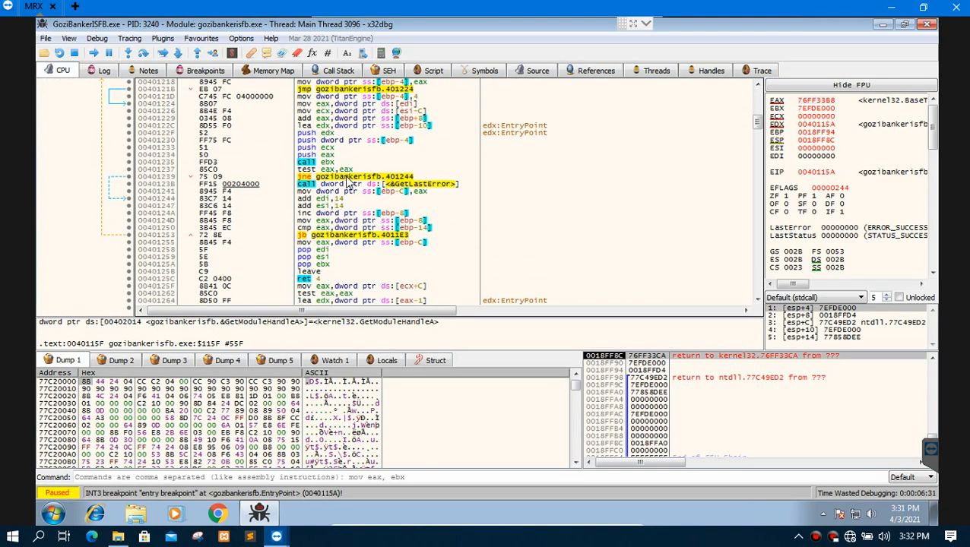
scroll(348, 182, "down", 12)
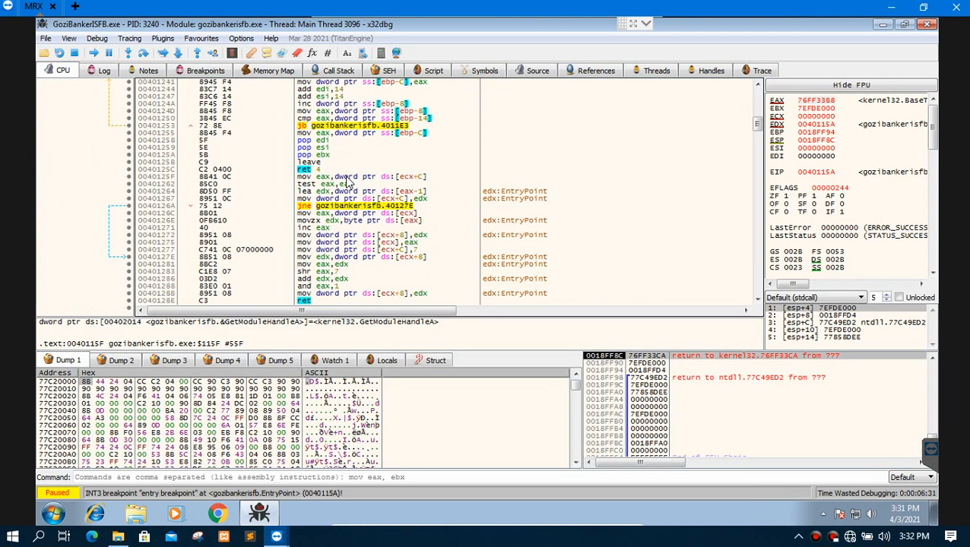
Examine the memory dump and the jumps leading to the pop edi instruction at 00401305
left_click(581, 425)
left_click(574, 409)
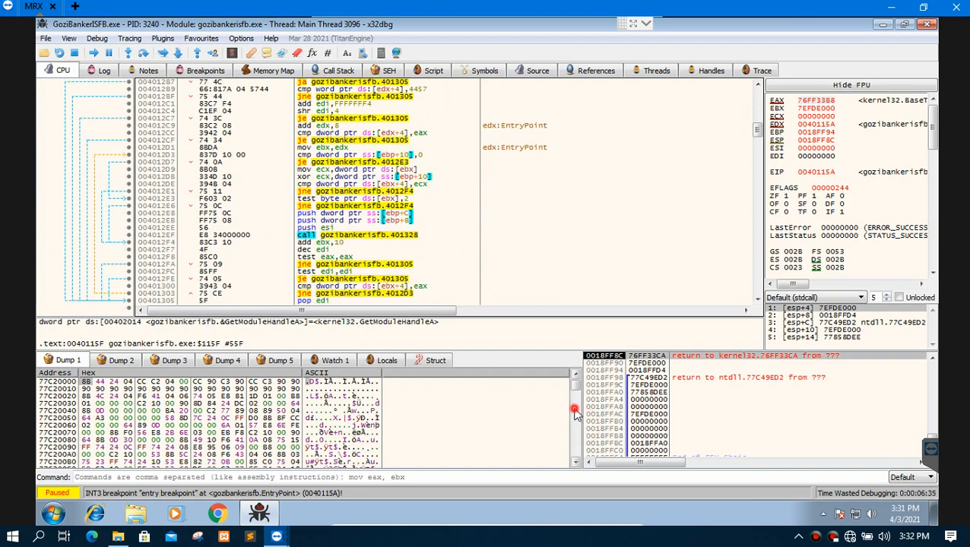
left_click(575, 409)
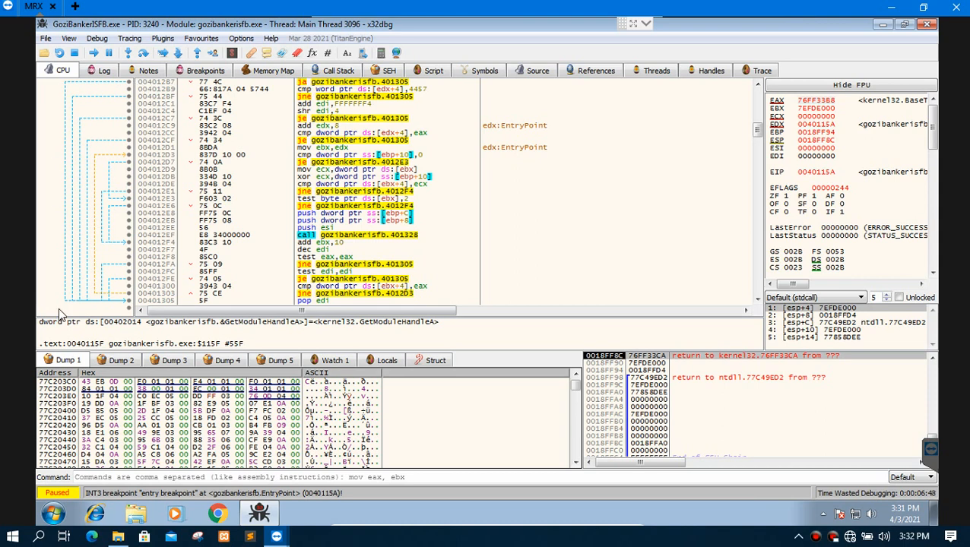
left_click(194, 301)
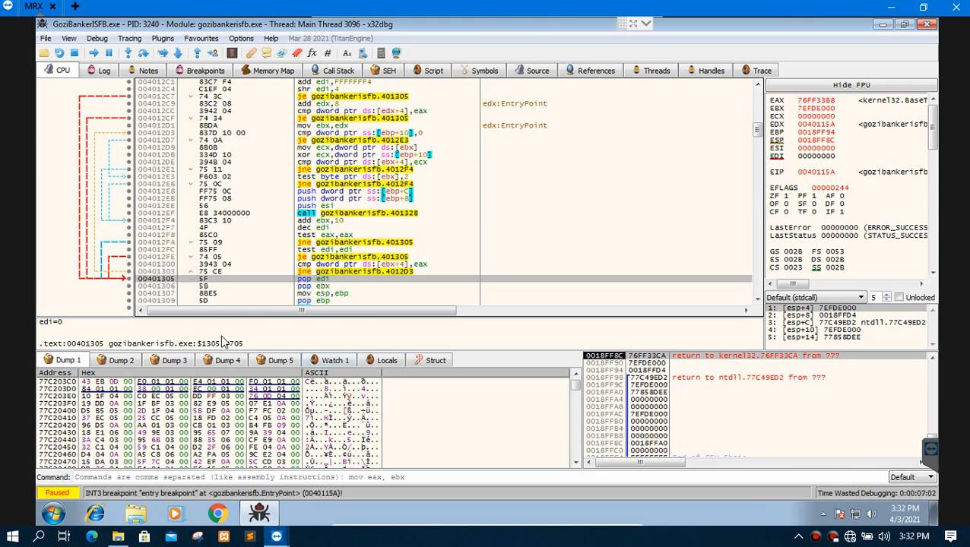
Browse further through the hex and ASCII contents of Dump 1
left_click(456, 402)
scroll(502, 410, "down", 8)
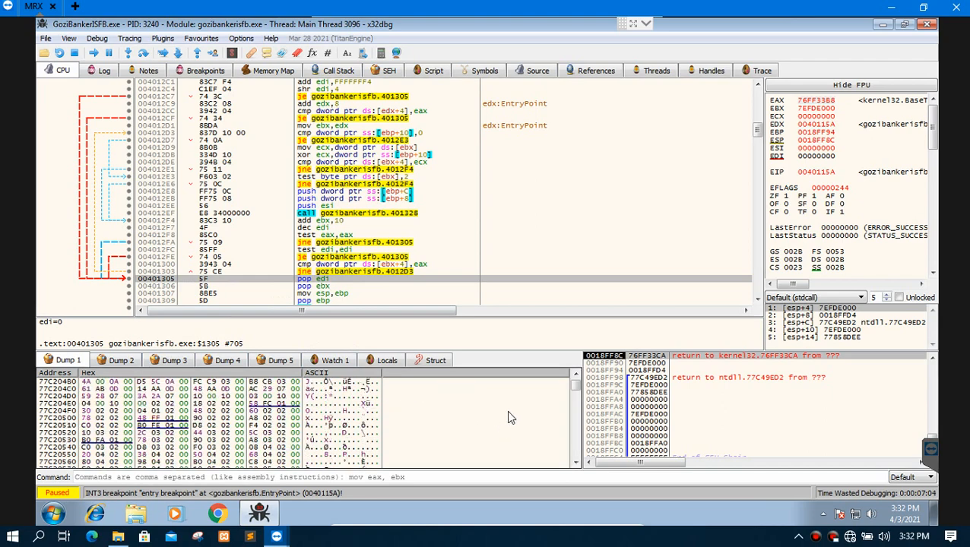
scroll(495, 418, "down", 6)
left_click(577, 432)
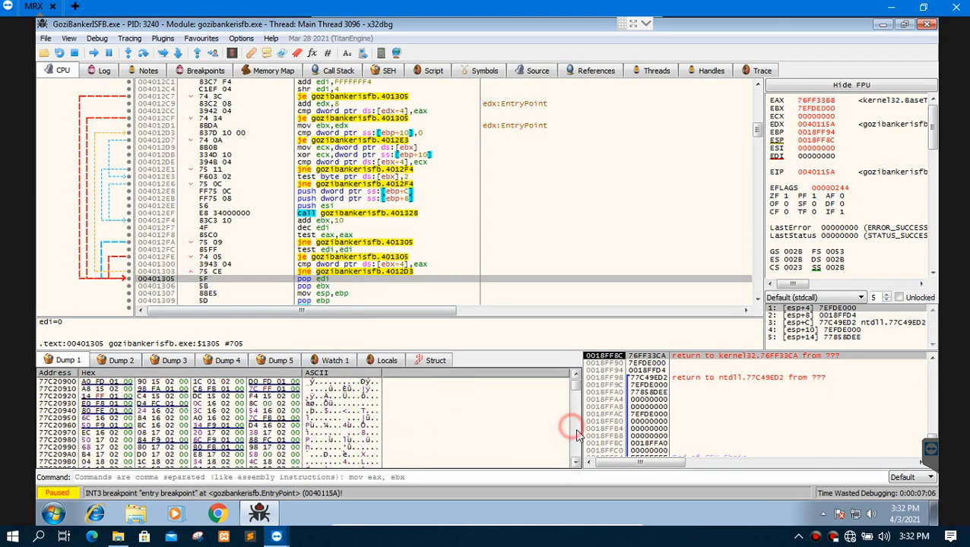
left_click(578, 435)
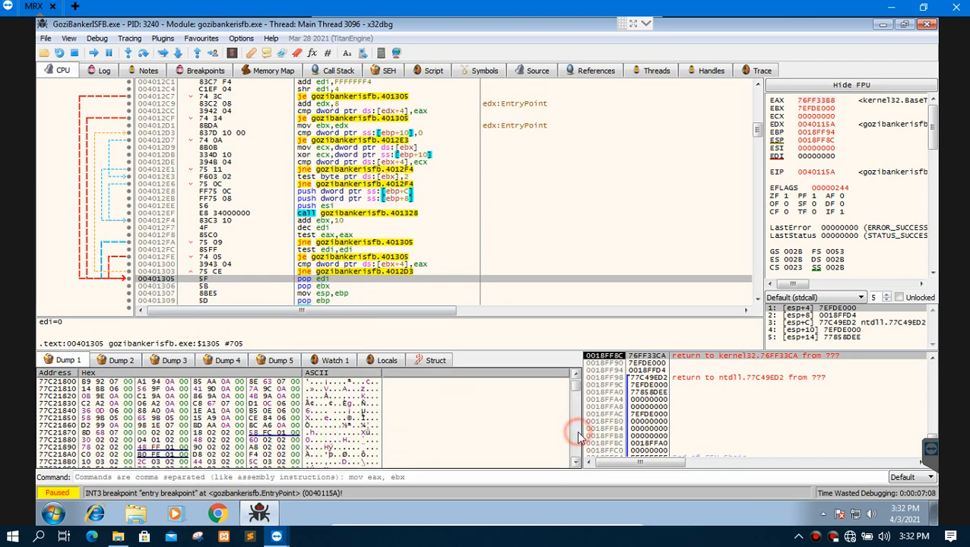
left_click_drag(577, 408, 577, 412)
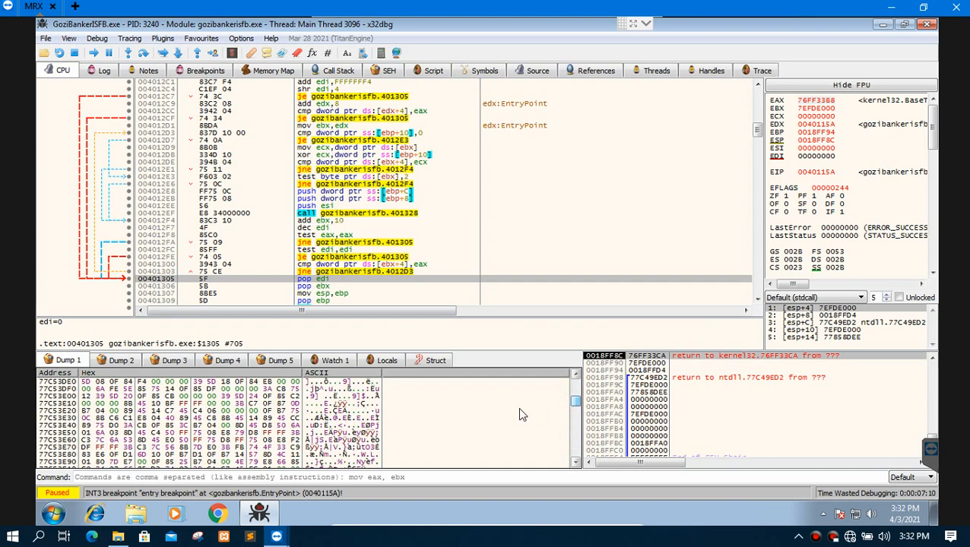
Browse further through Dump 1 and highlight the d:\w7rtm\minkernel\threadpool\ntdll path strings in the ASCII column
scroll(520, 414, "down", 15)
left_click(575, 414)
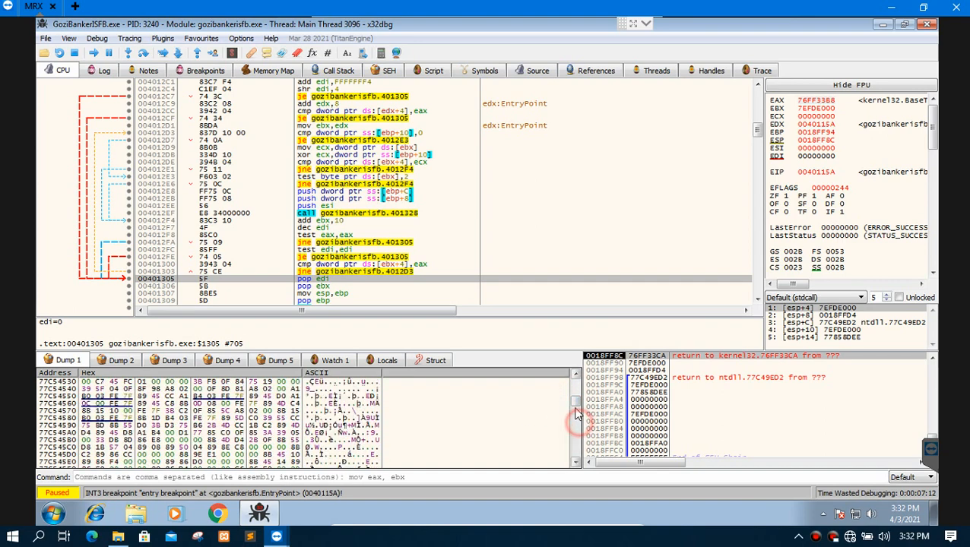
left_click(576, 385)
left_click(576, 387)
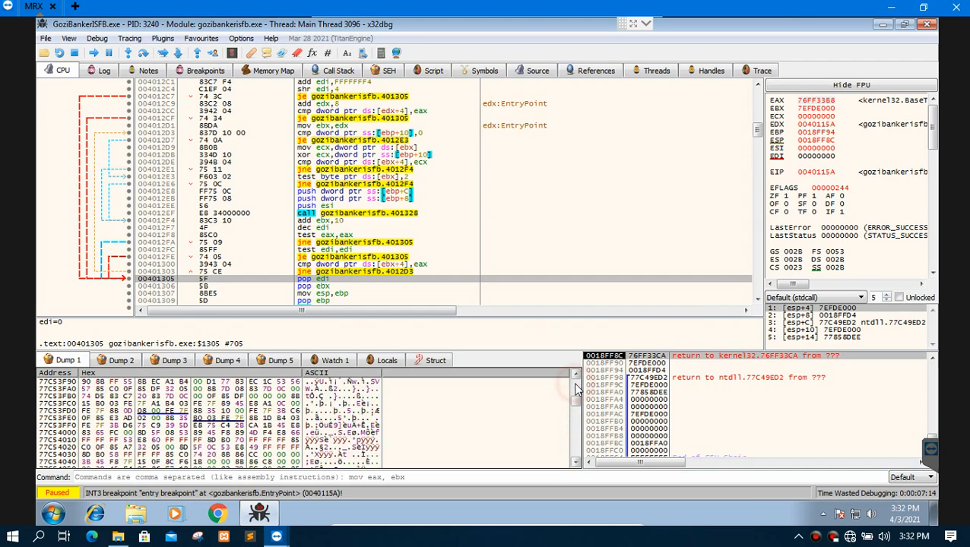
left_click(577, 462)
left_click(578, 462)
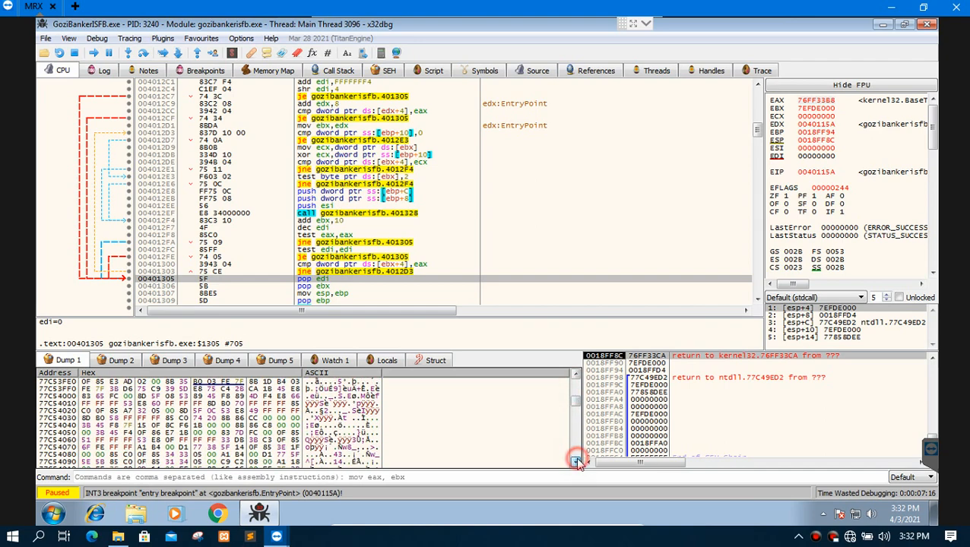
left_click_drag(578, 462, 578, 463)
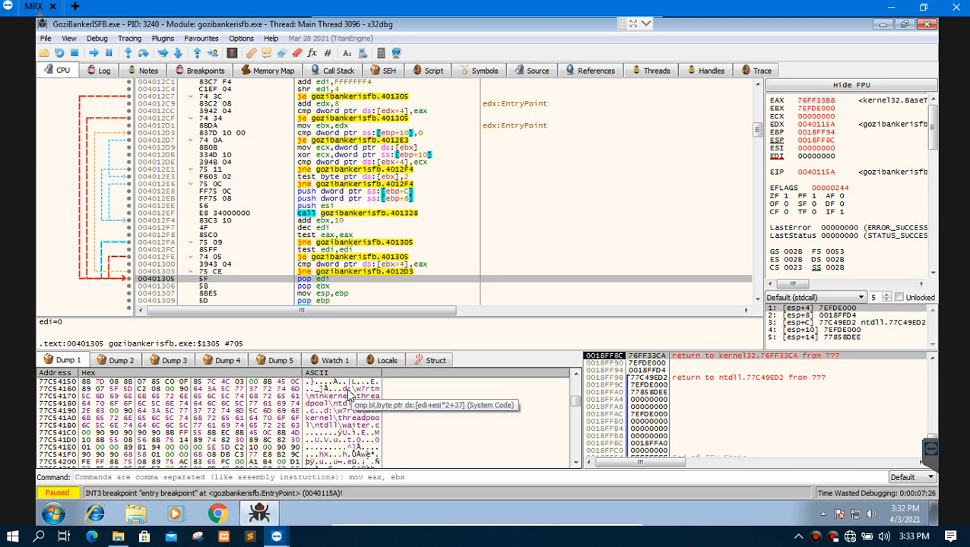
left_click_drag(342, 388, 342, 430)
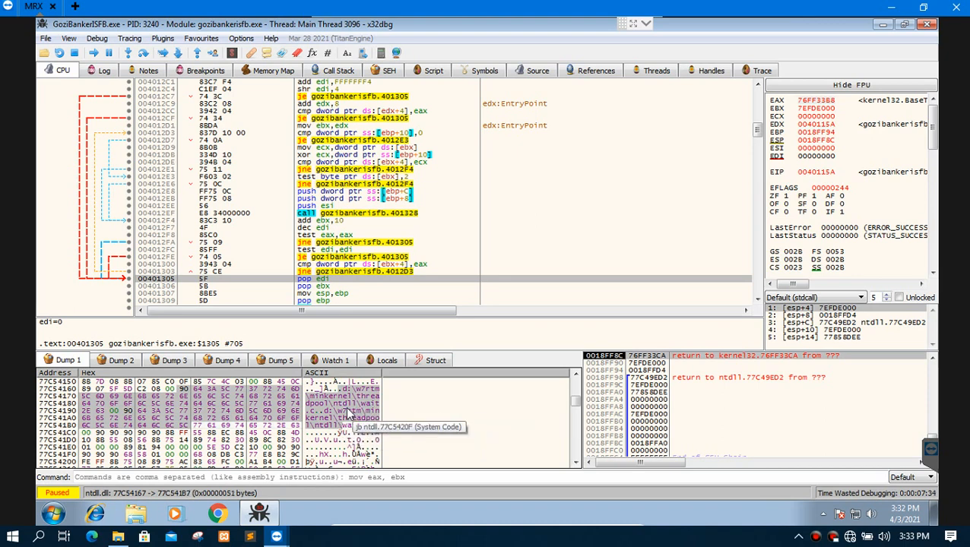
left_click(346, 415)
scroll(445, 430, "down", 6)
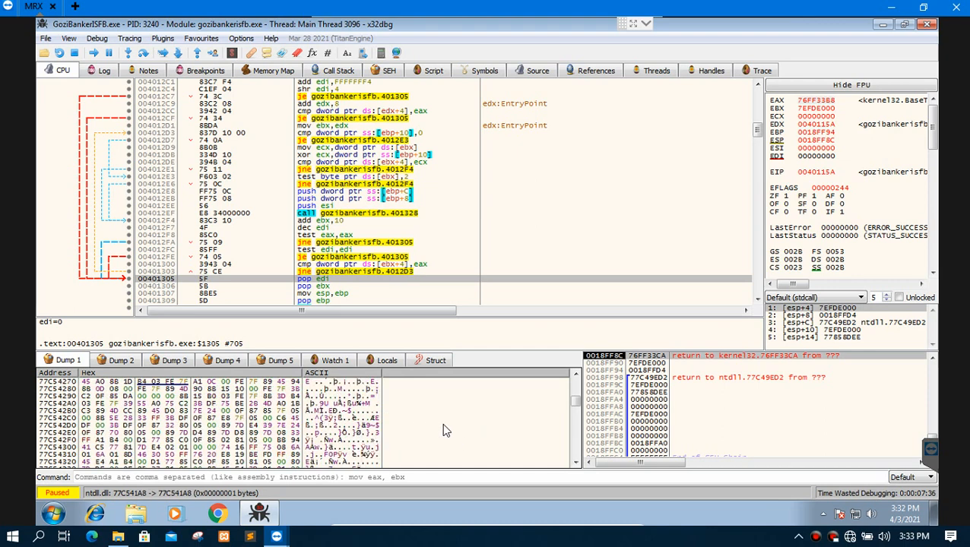
scroll(445, 431, "down", 7)
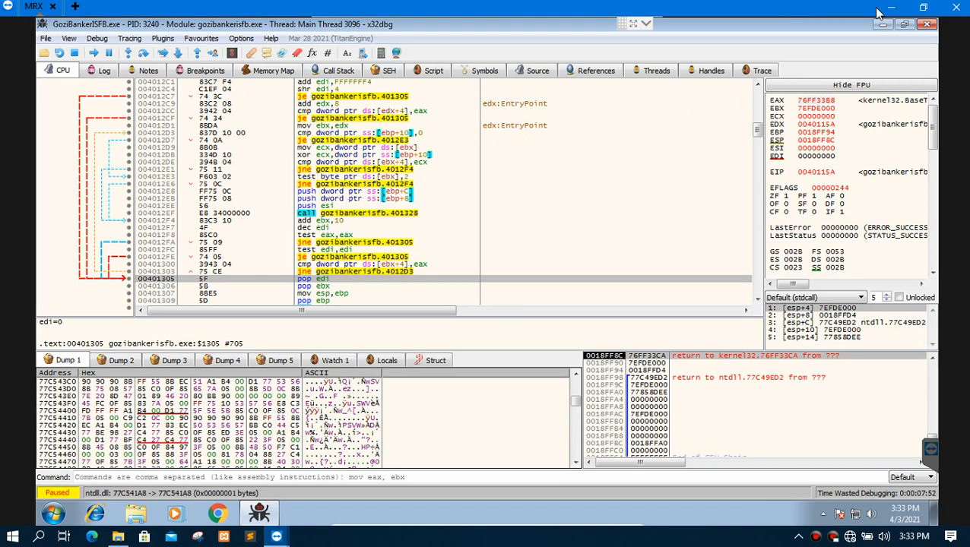
Exit x32dbg, terminating the running debuggee, and launch the HxD hex editor
left_click(927, 24)
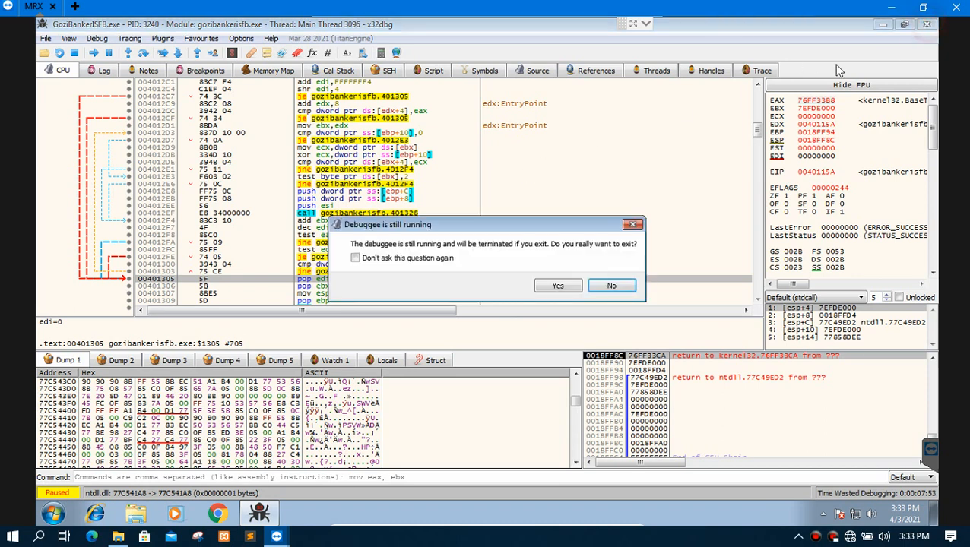
left_click(562, 286)
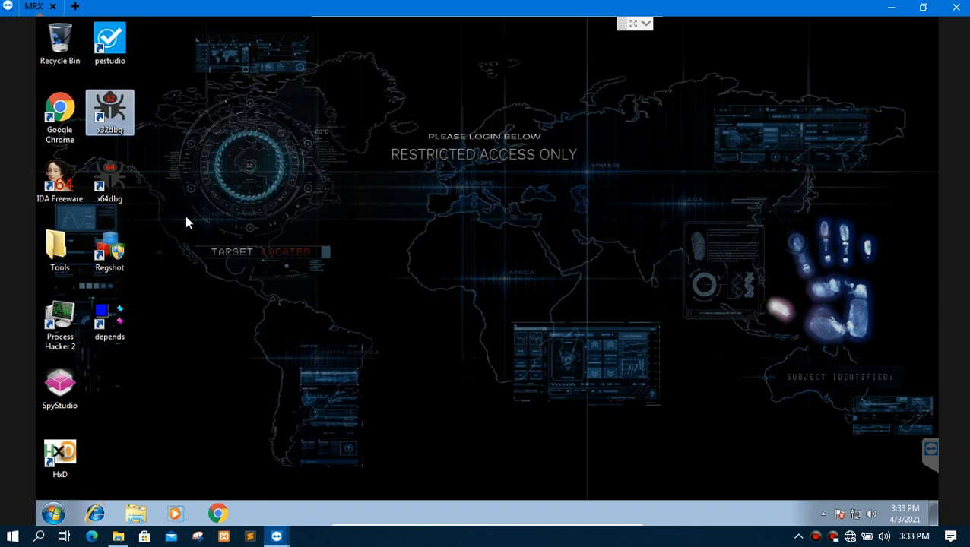
double_click(61, 458)
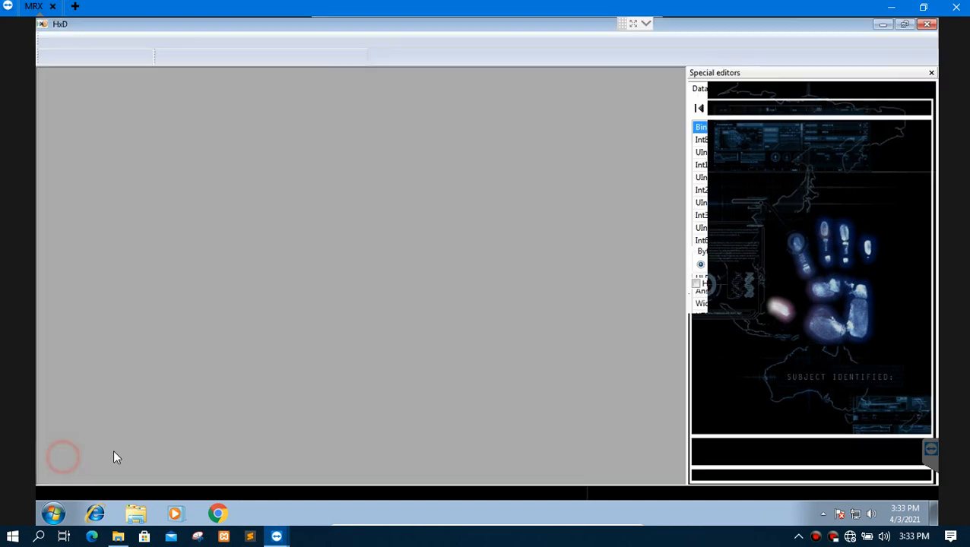
Open GoziBankerISFB.exe from the Downloads folder in HxD
left_click(49, 39)
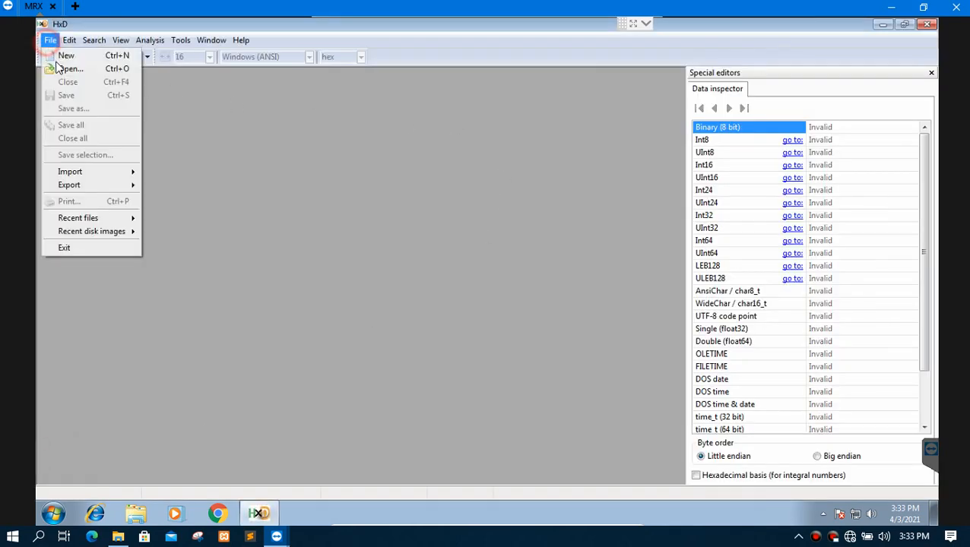
left_click(58, 65)
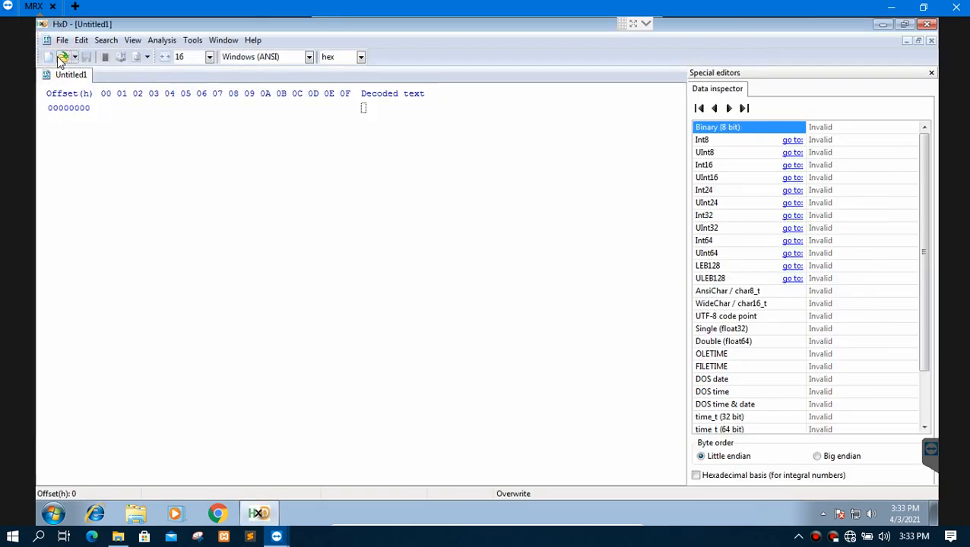
left_click(62, 40)
left_click(80, 69)
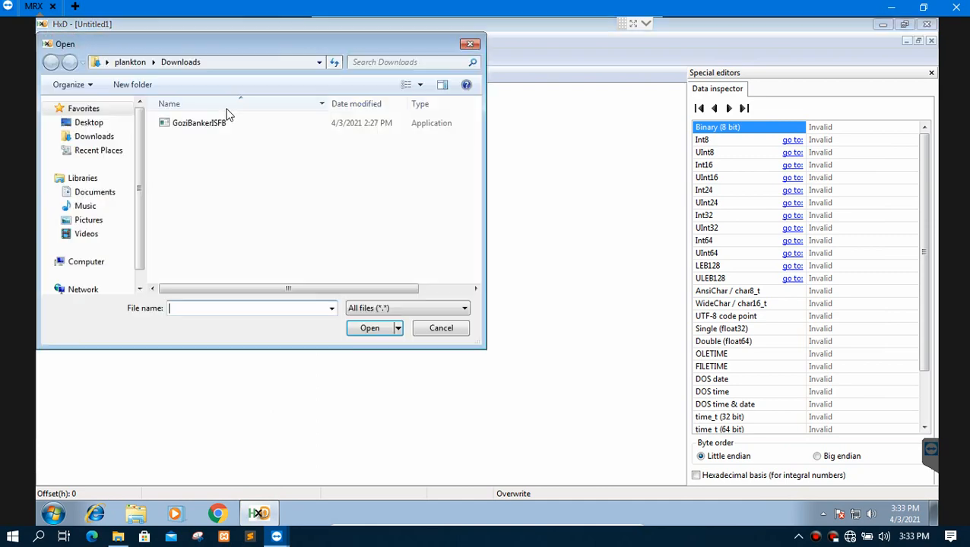
double_click(218, 125)
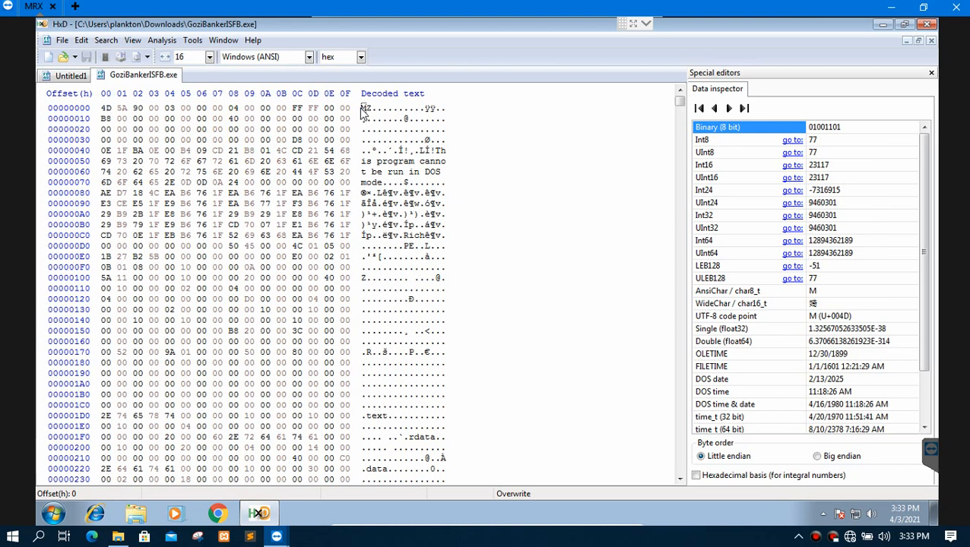
Highlight the MZ signature at the start of GoziBankerISFB.exe and close the empty Untitled1 document
left_click_drag(362, 109, 373, 108)
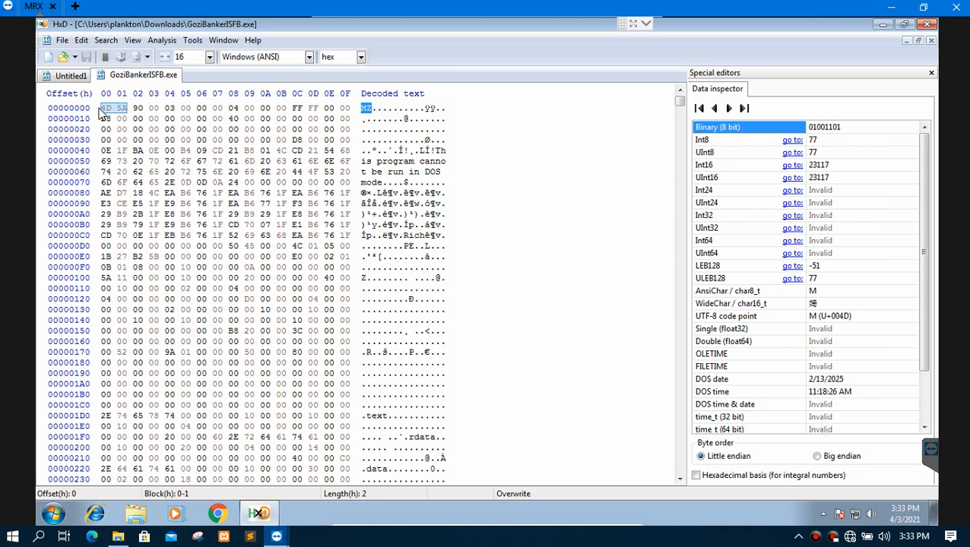
left_click(85, 77)
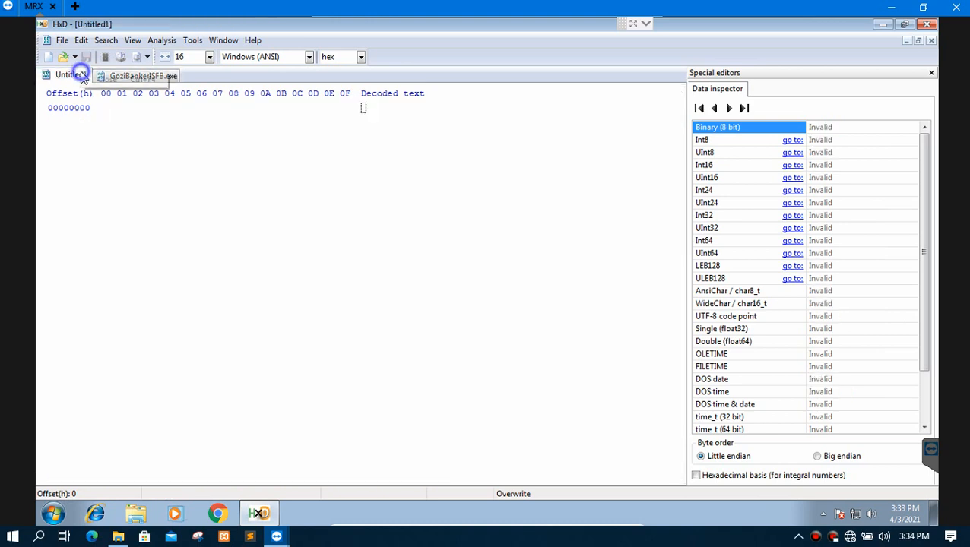
left_click(91, 81)
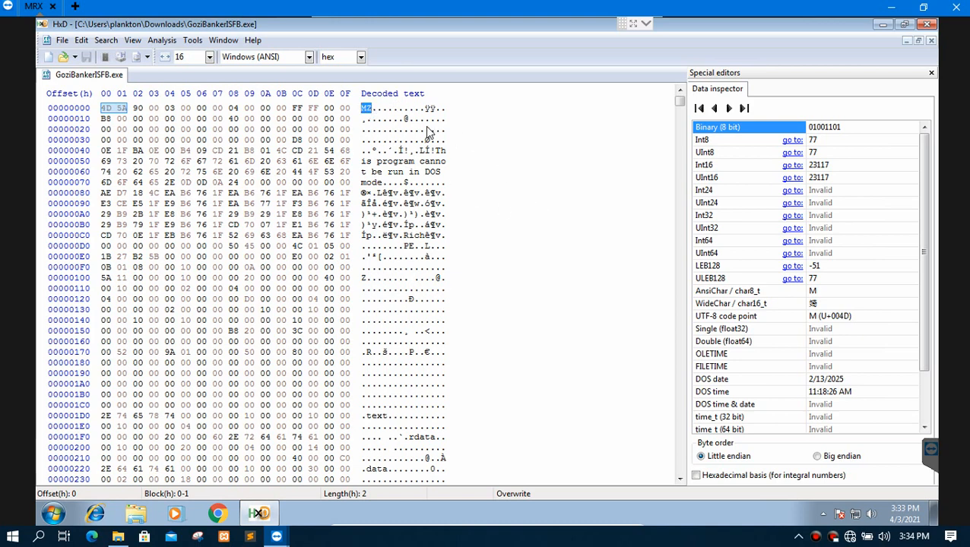
left_click(371, 109)
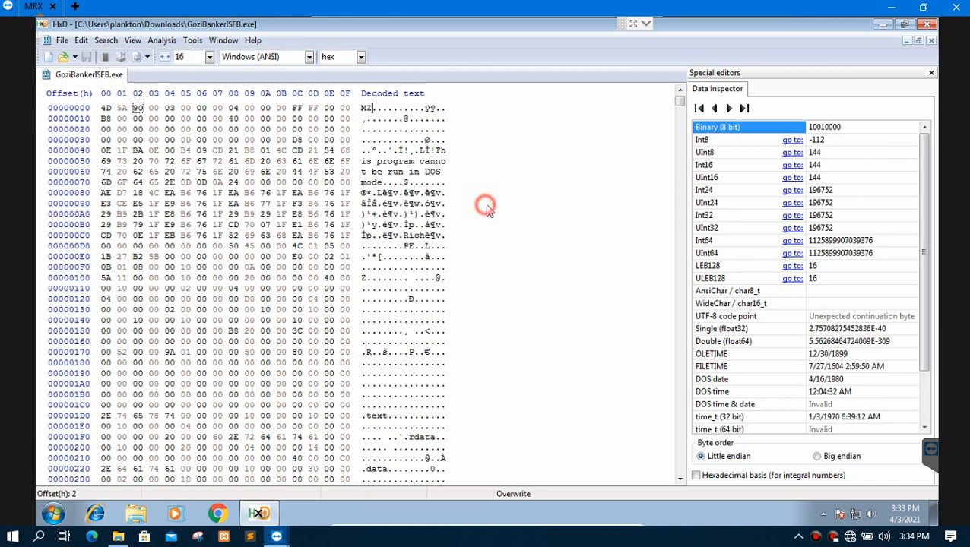
Examine the PE header, the section names and the start of the code in the hex view
scroll(507, 212, "down", 3)
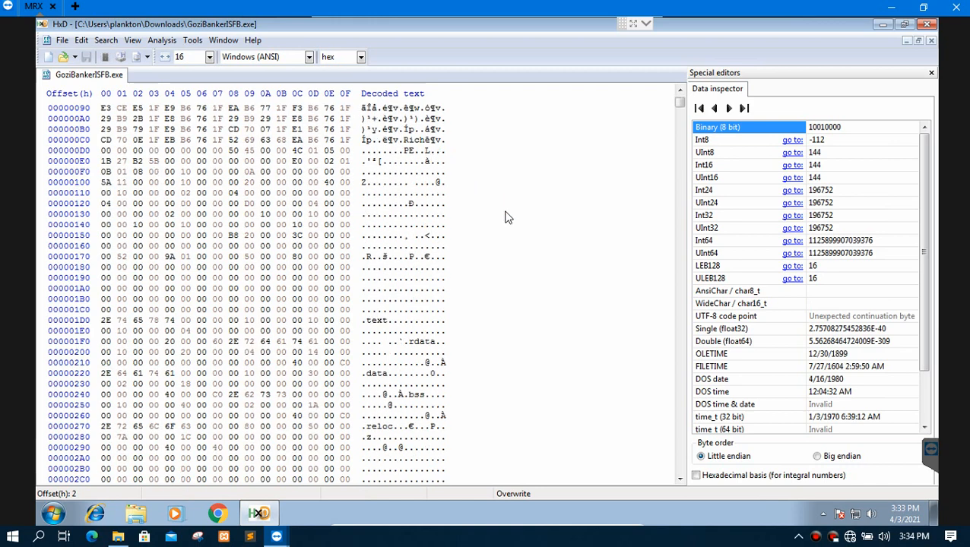
scroll(507, 218, "down", 2)
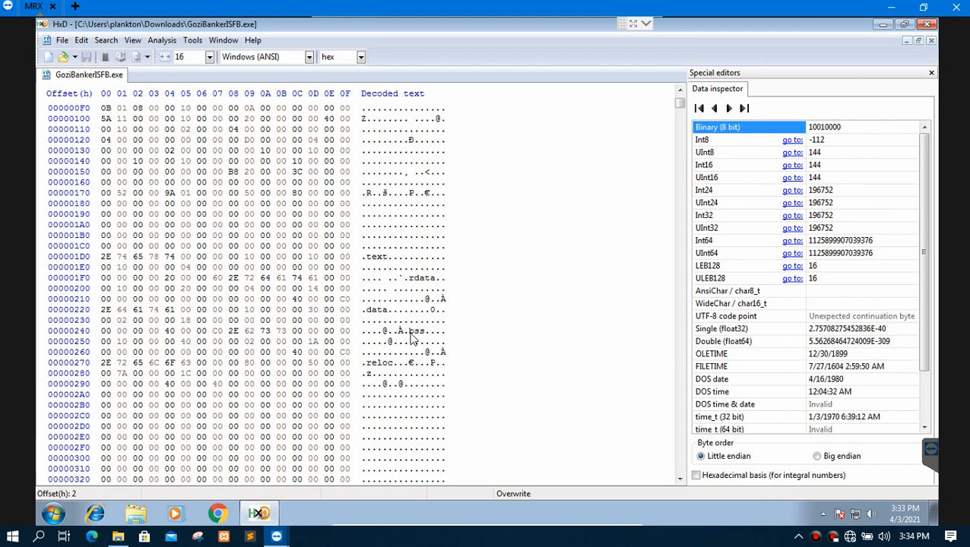
scroll(486, 331, "down", 10)
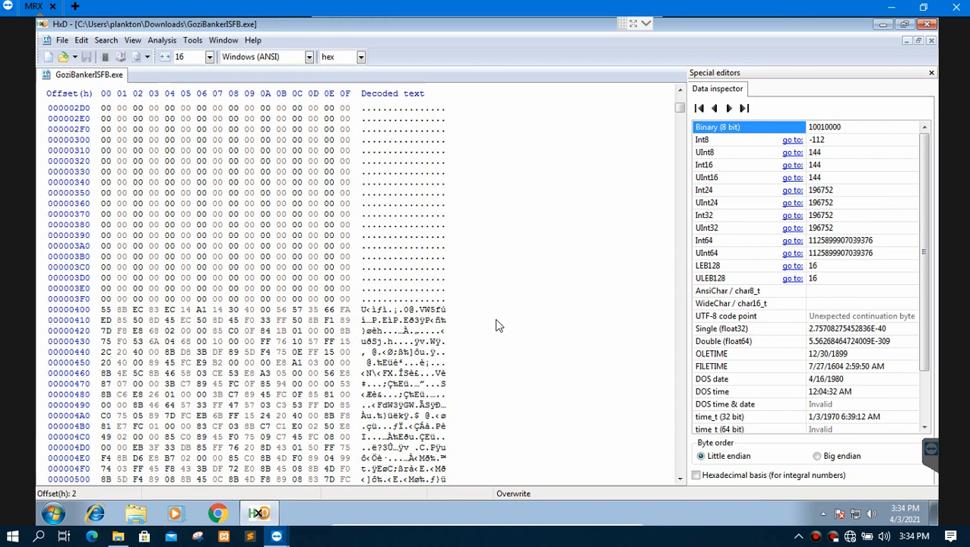
left_click(681, 379)
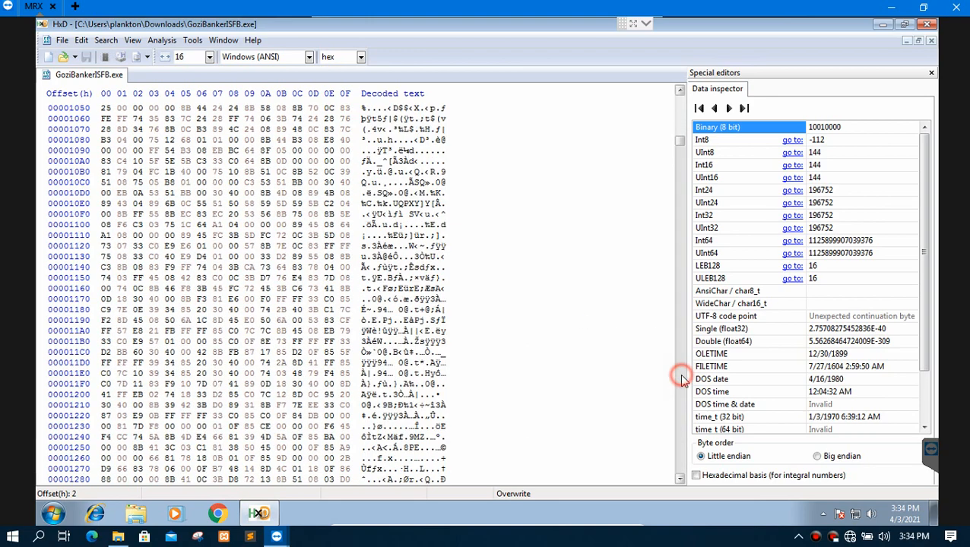
Examine the imported API names in the decoded text, highlighting HeapAlloc and VirtualAlloc
scroll(615, 335, "down", 20)
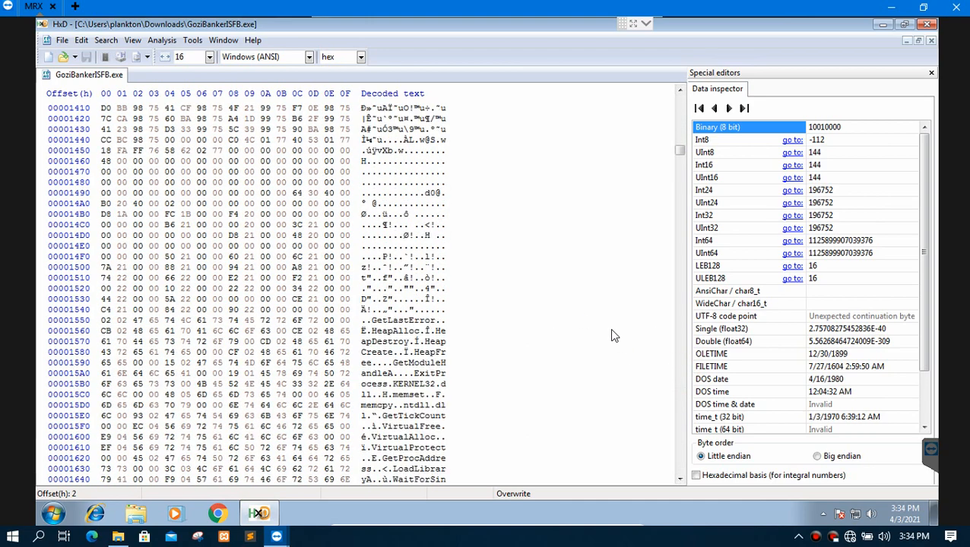
scroll(613, 334, "down", 1)
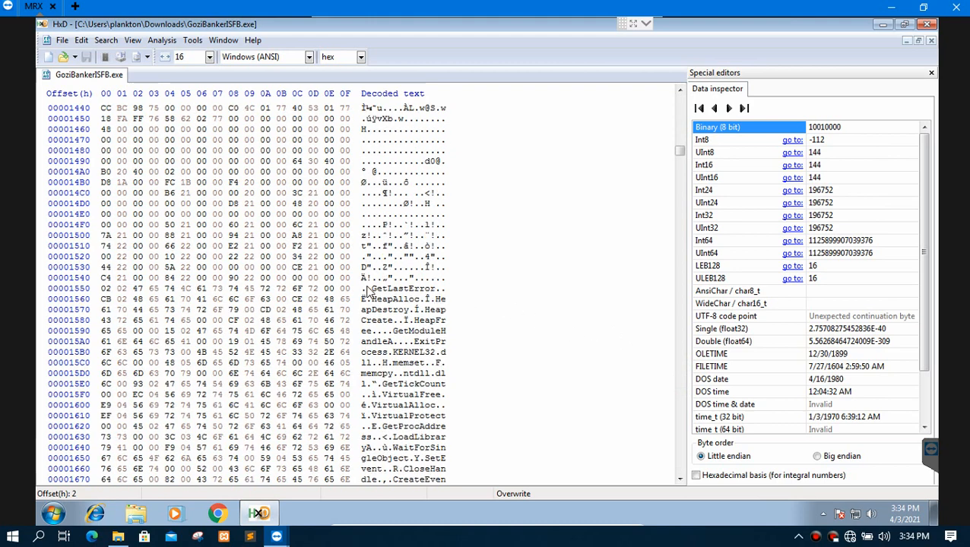
double_click(373, 300)
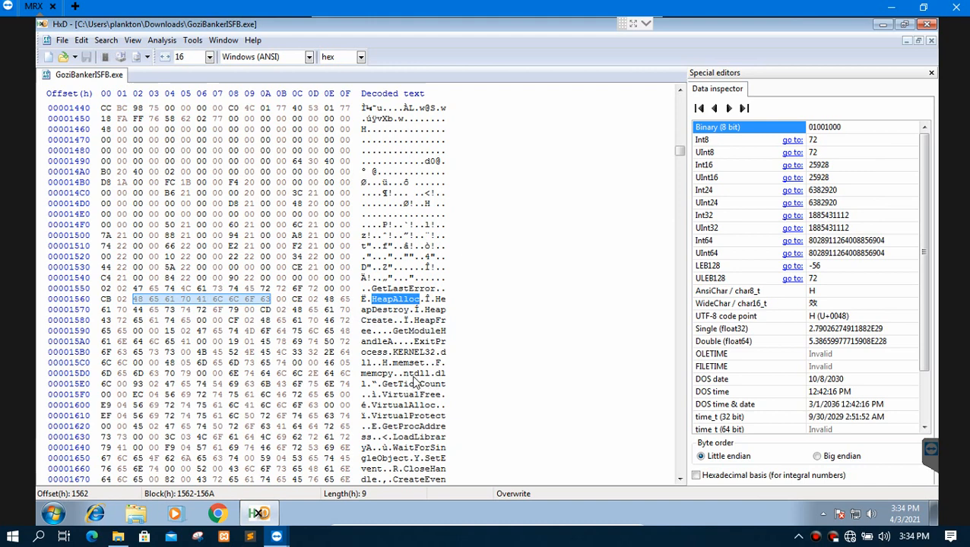
scroll(417, 384, "down", 2)
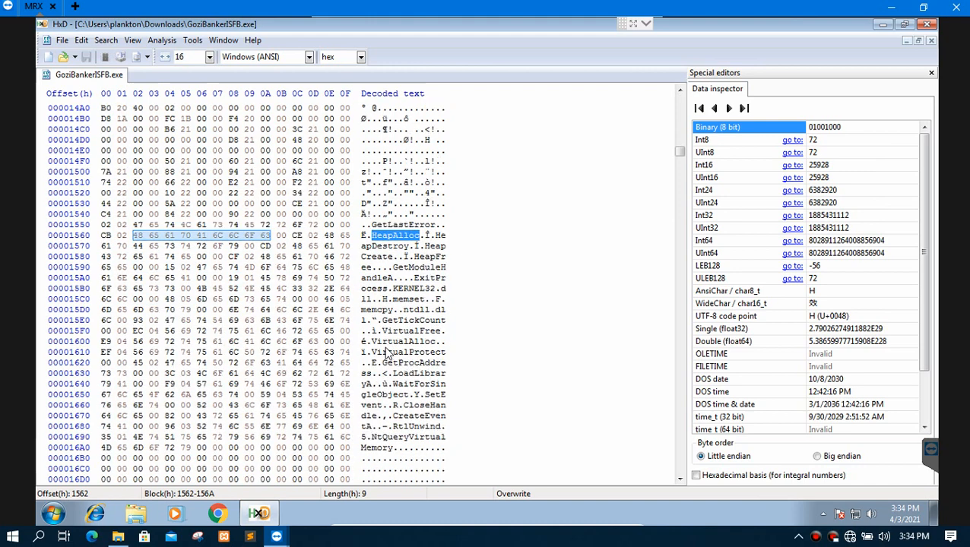
left_click_drag(372, 341, 437, 342)
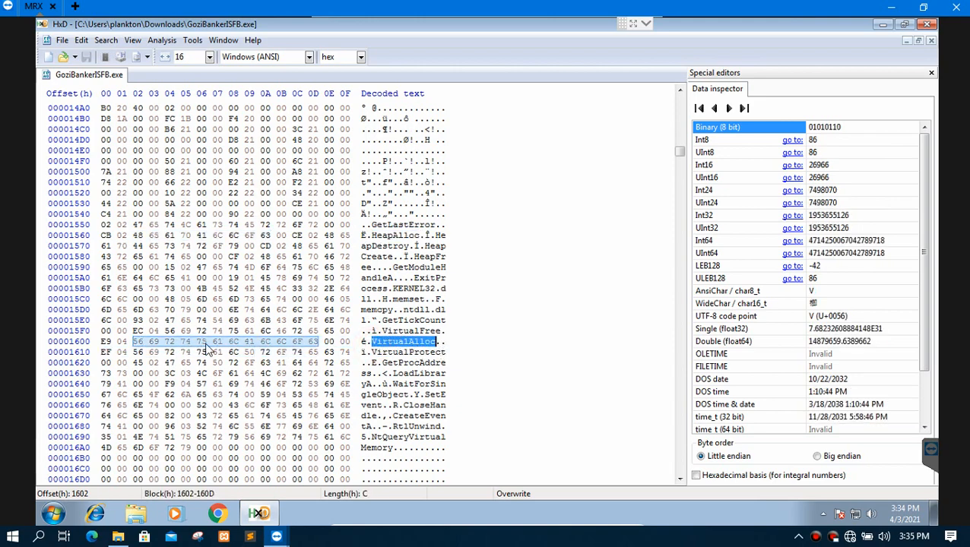
Browse the hex and decoded text past the import names, through the file's remaining data, for readable content
scroll(433, 344, "down", 19)
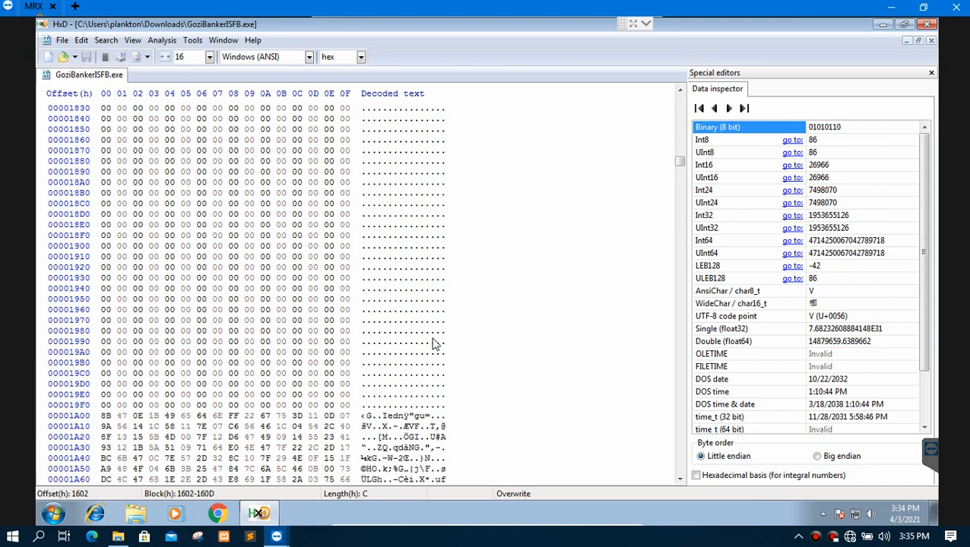
scroll(434, 343, "down", 20)
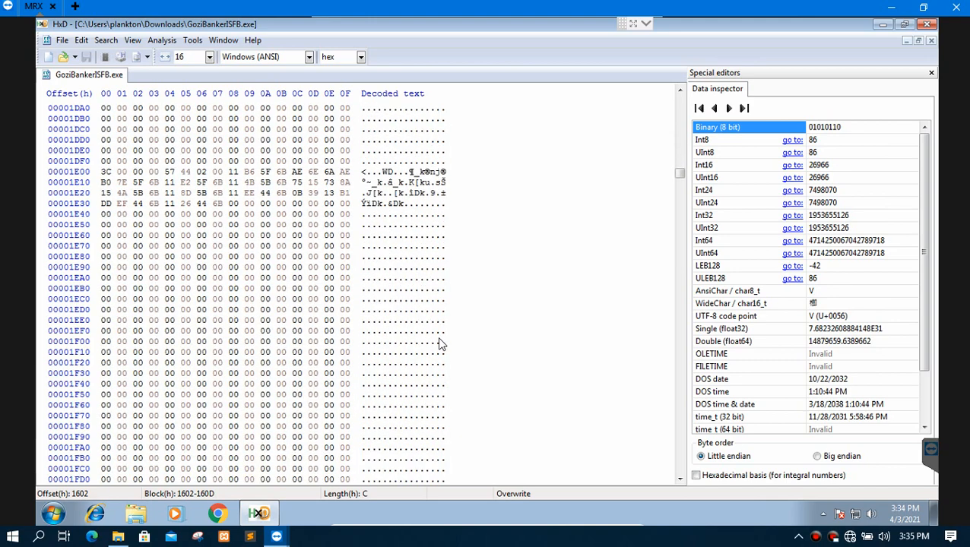
scroll(440, 343, "down", 6)
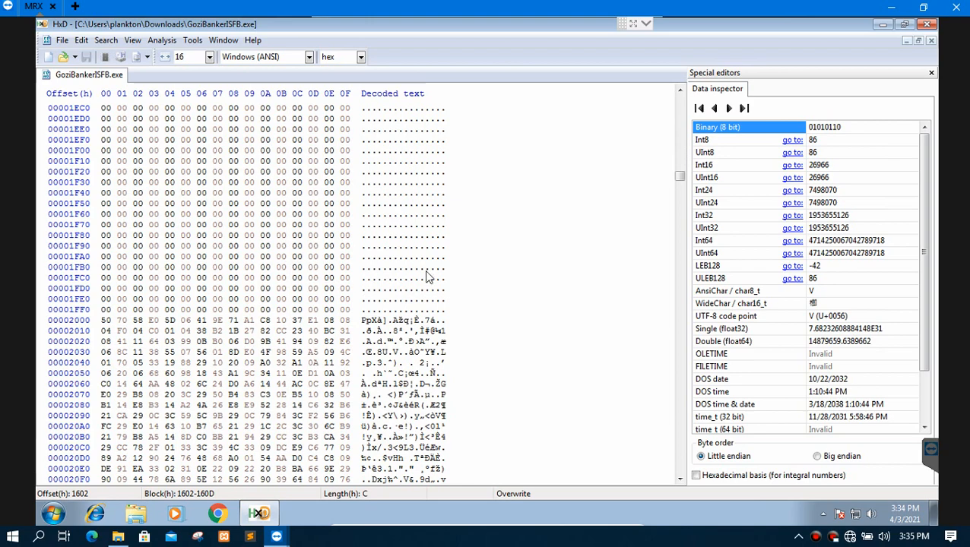
scroll(428, 277, "down", 2)
scroll(379, 243, "down", 6)
scroll(612, 247, "down", 20)
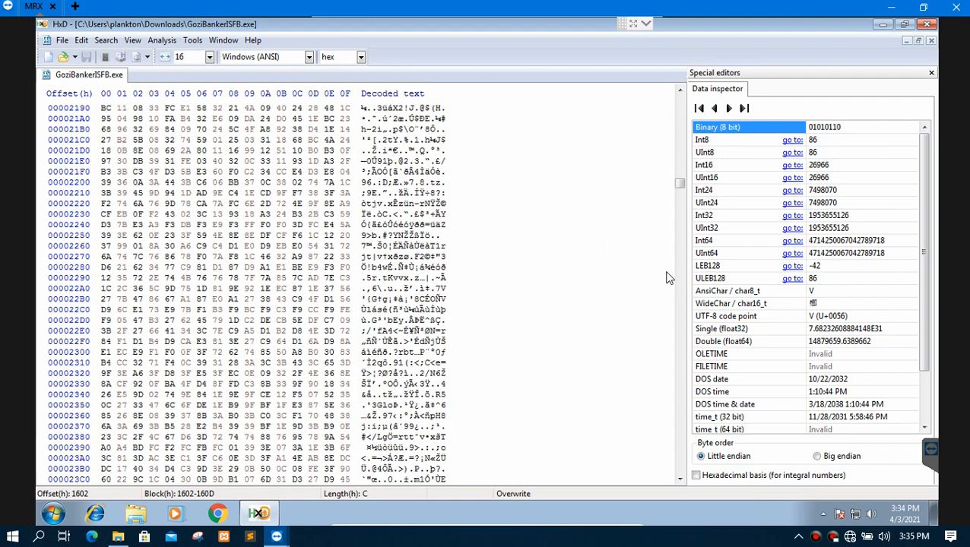
left_click(679, 359)
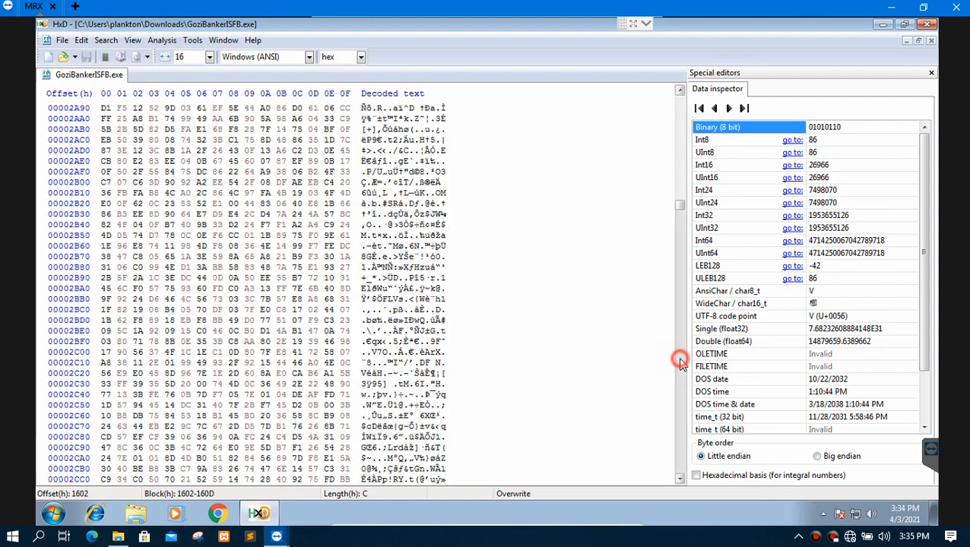
left_click_drag(679, 219, 680, 301)
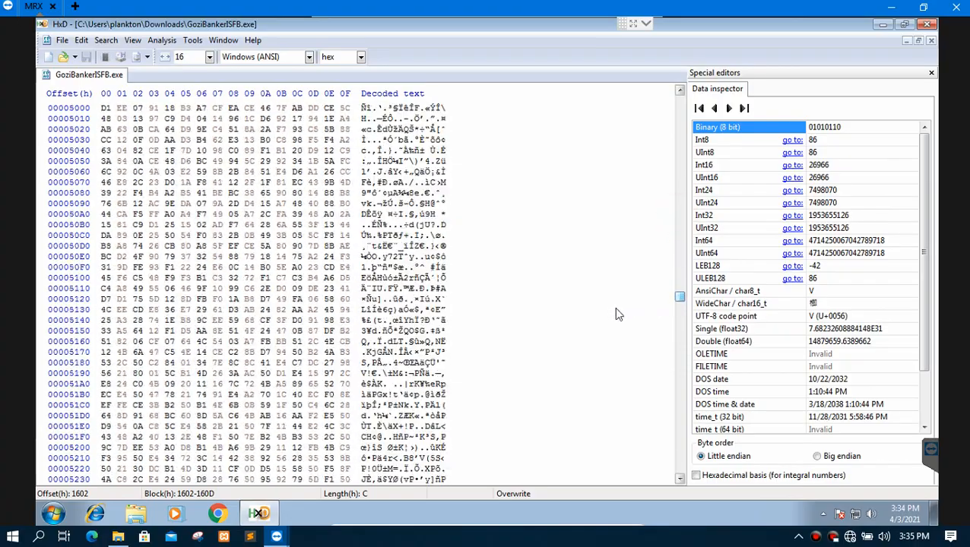
scroll(610, 307, "down", 11)
left_click(684, 376)
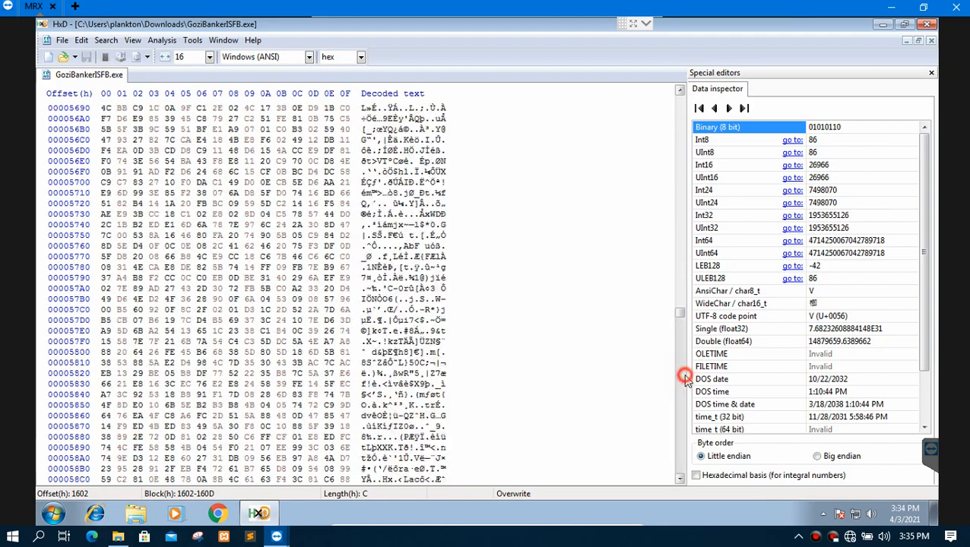
left_click(684, 375)
left_click(684, 376)
left_click_drag(681, 333, 681, 422)
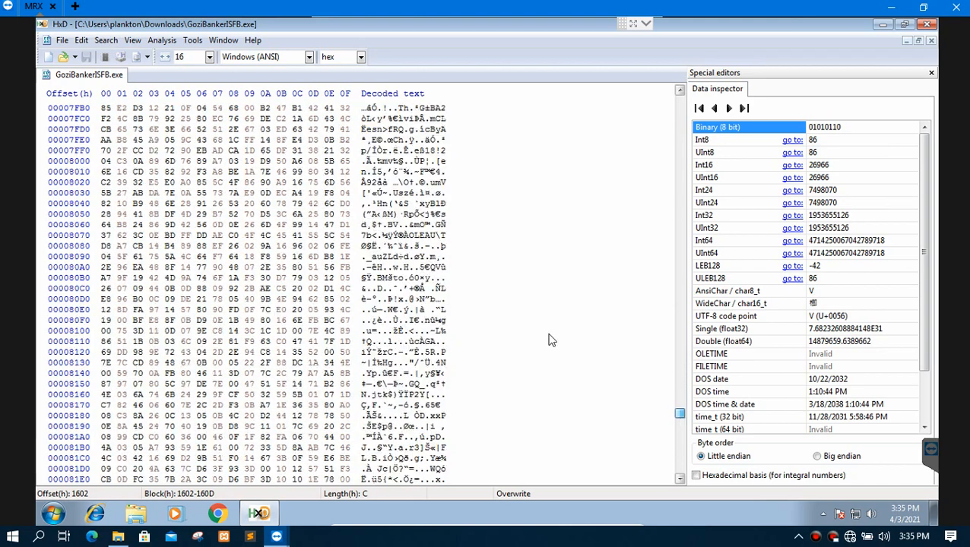
Examine the hex and decoded text between offsets 7800 and 8200 for readable content
scroll(537, 309, "down", 5)
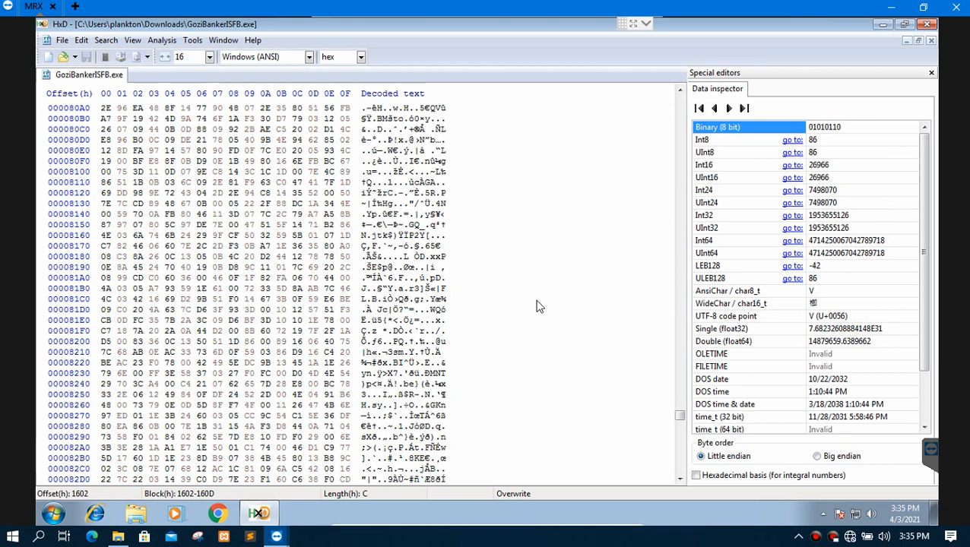
scroll(537, 307, "up", 3)
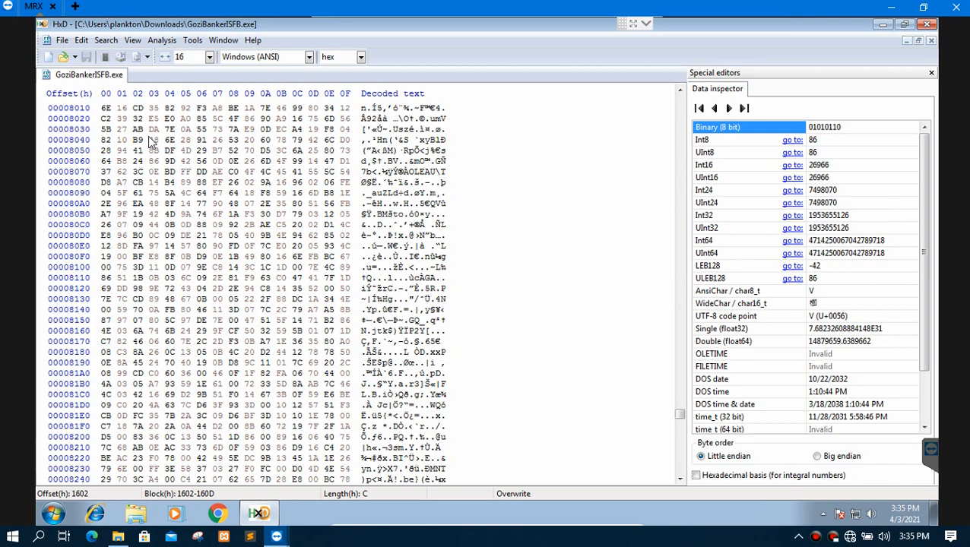
scroll(637, 195, "up", 7)
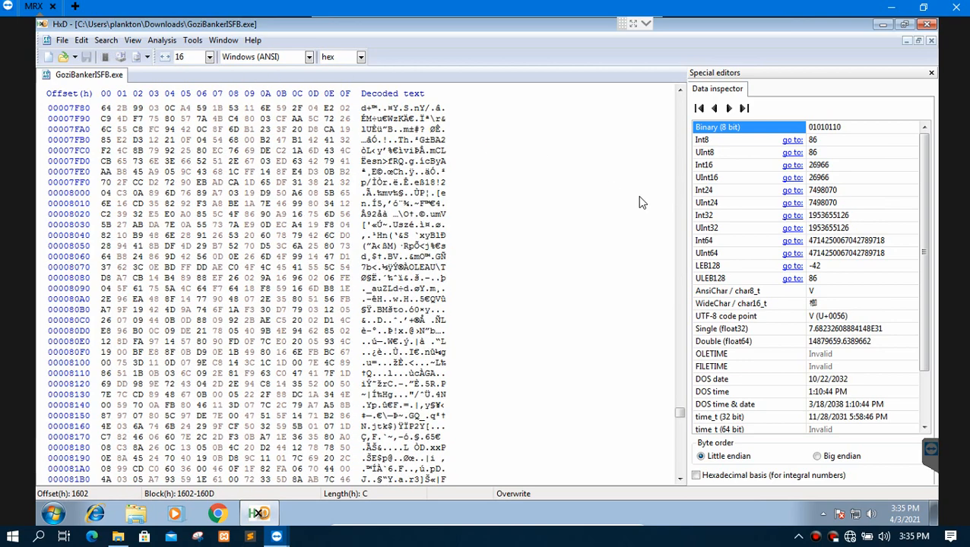
left_click(684, 184)
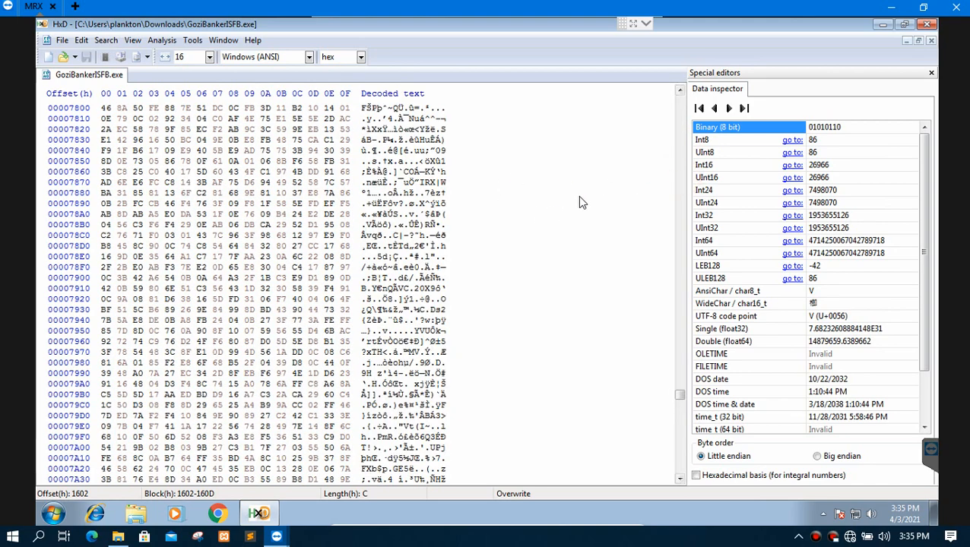
Close HxD, launch IDA Freeware and load GoziBankerISFB from the Downloads folder as a new disassembly
left_click(926, 27)
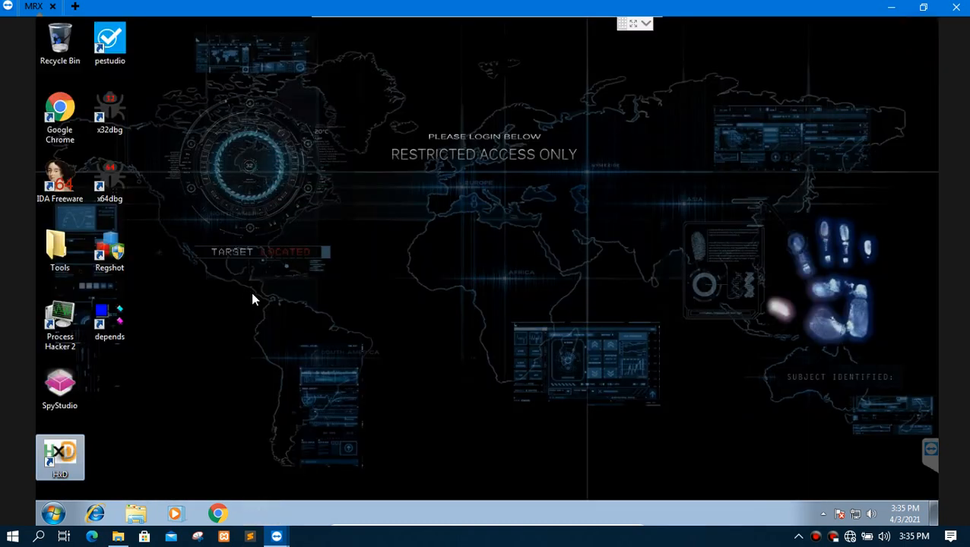
double_click(60, 181)
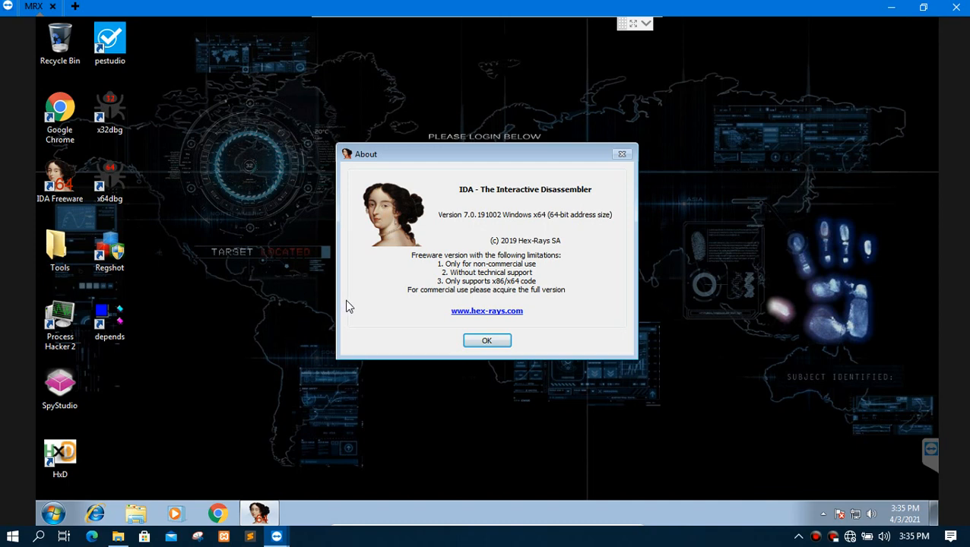
left_click(482, 341)
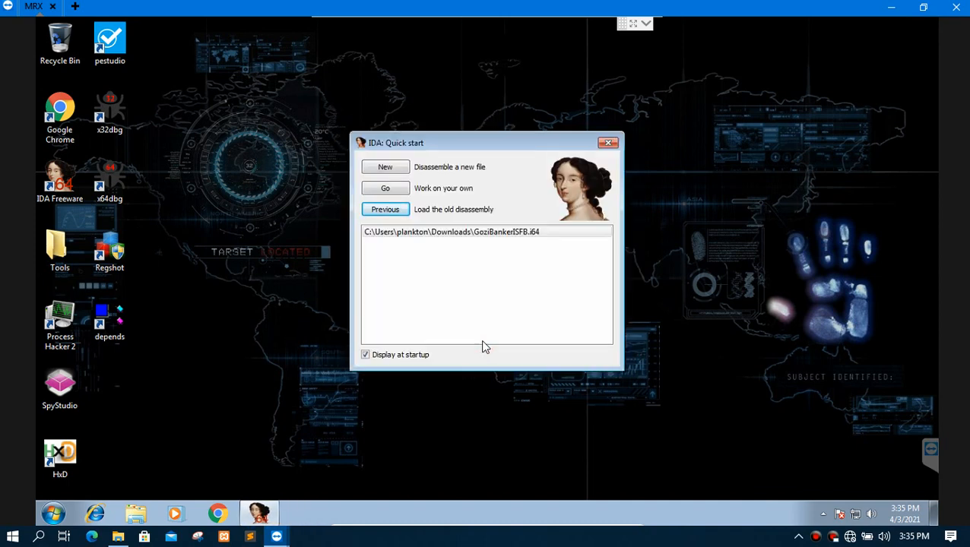
left_click(380, 167)
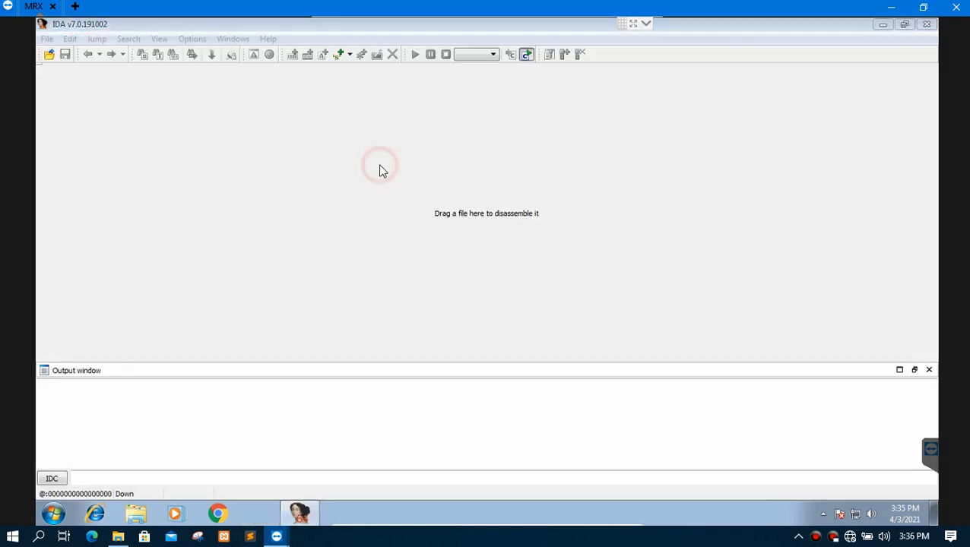
left_click(210, 124)
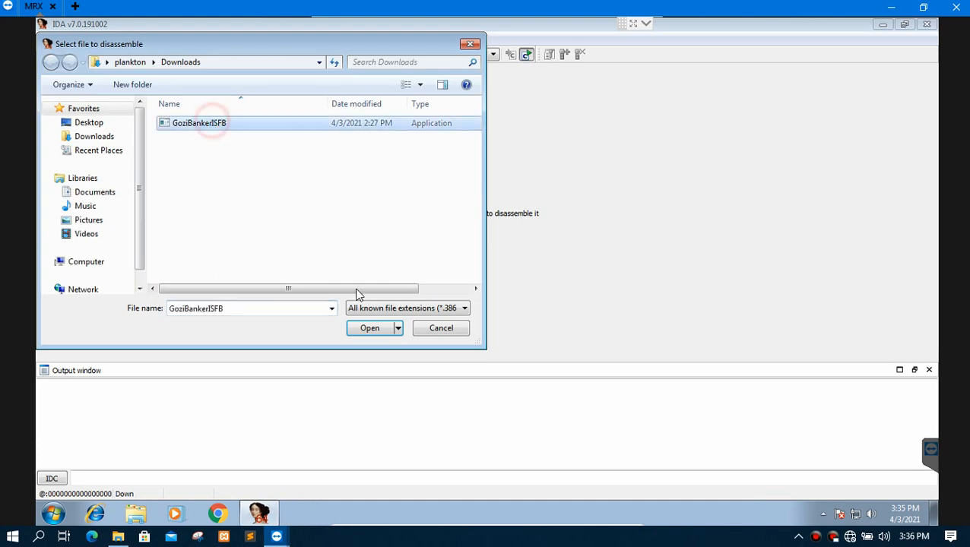
left_click(369, 329)
left_click(440, 417)
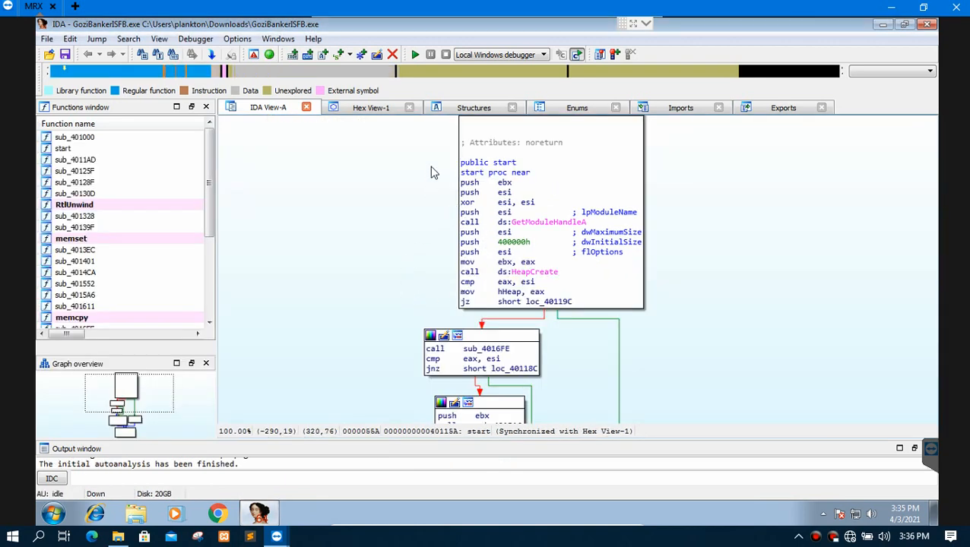
Examine the graph of the start function and look through the list of functions
scroll(464, 163, "down", 5)
scroll(524, 200, "up", 3)
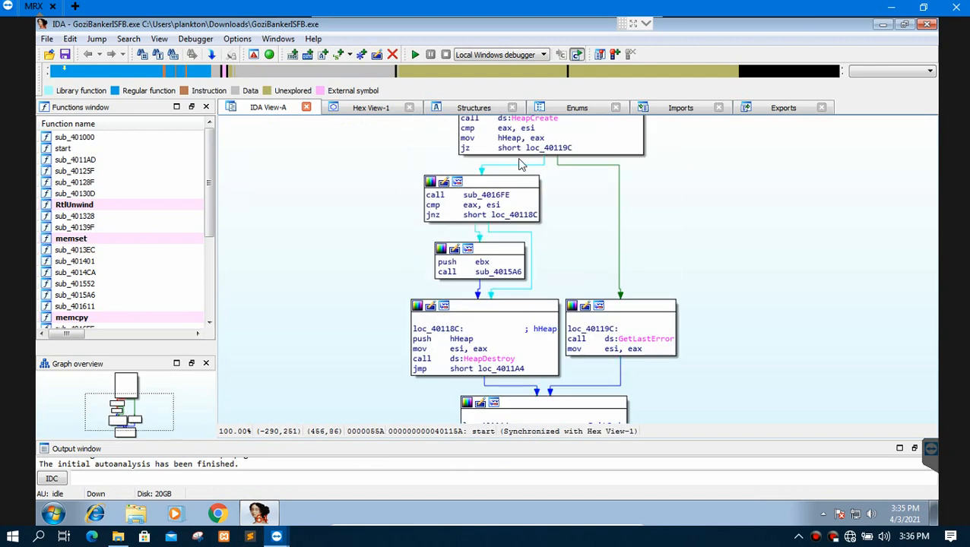
scroll(570, 183, "up", 3)
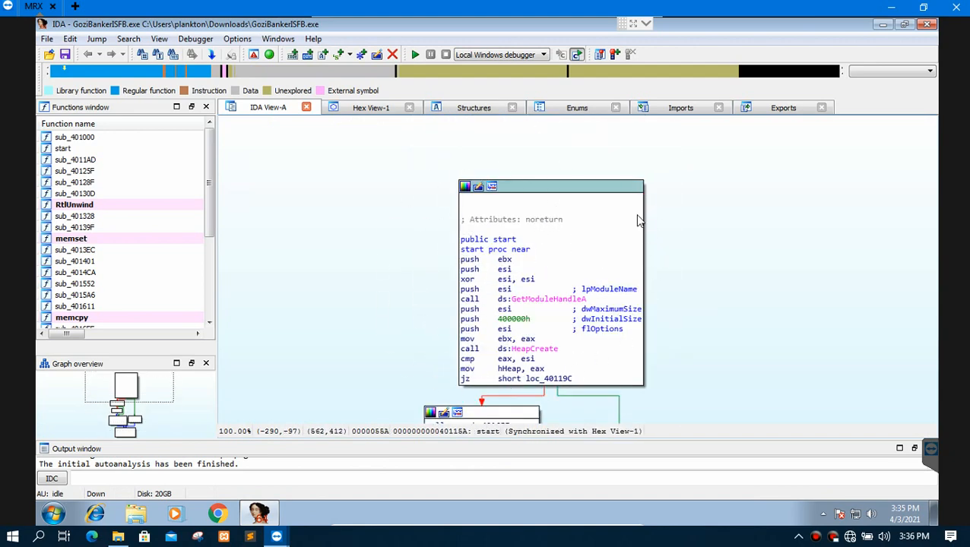
scroll(532, 312, "down", 3)
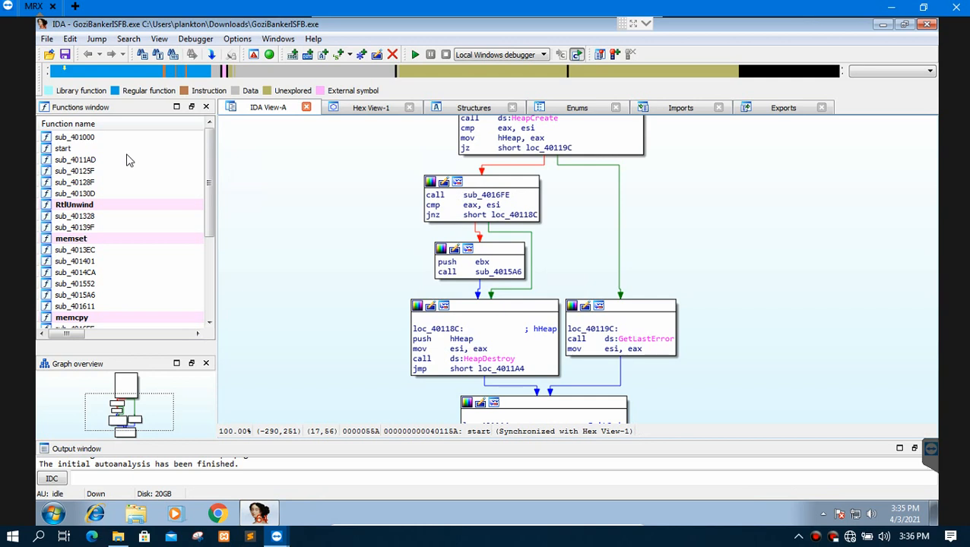
scroll(150, 188, "down", 4)
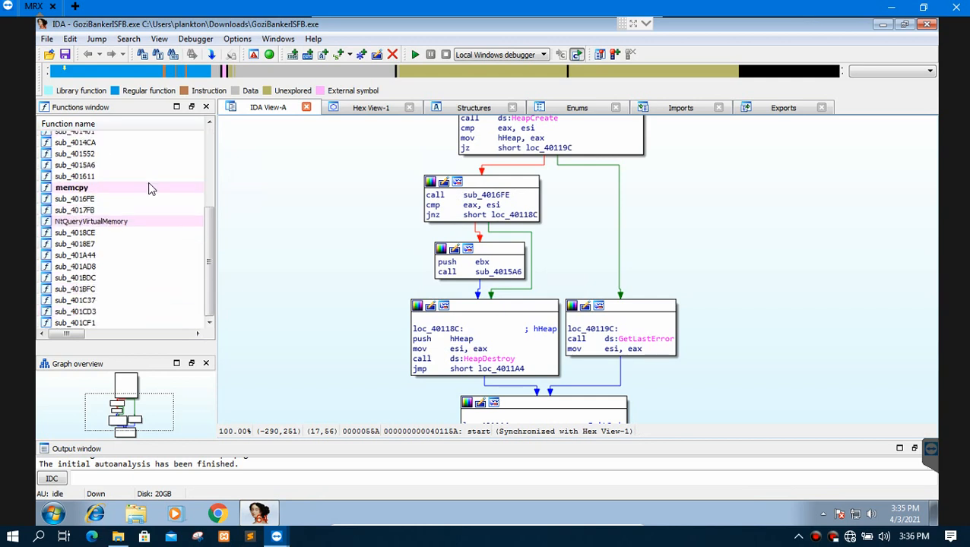
scroll(150, 188, "up", 4)
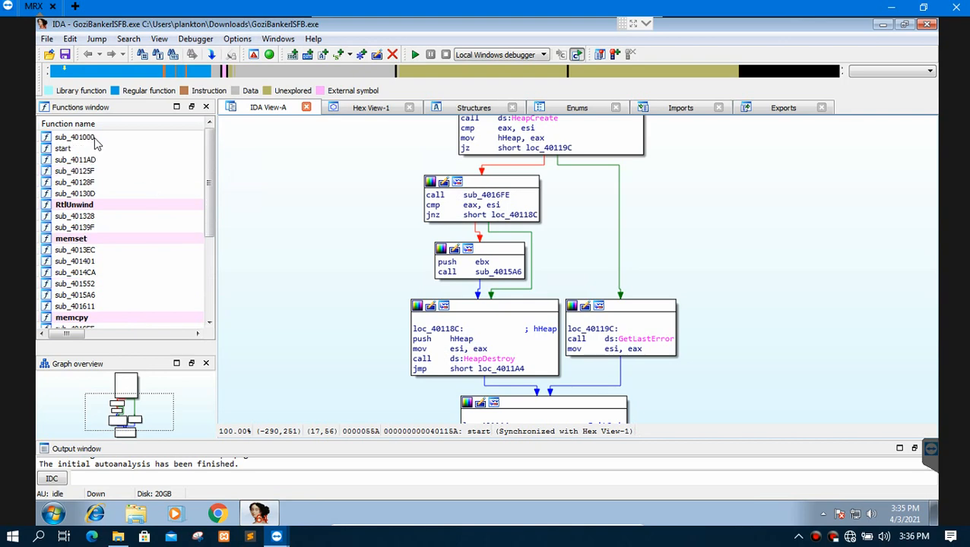
Open the sub_401000 function in the graph view and examine the file information header above its code
double_click(74, 136)
key("space")
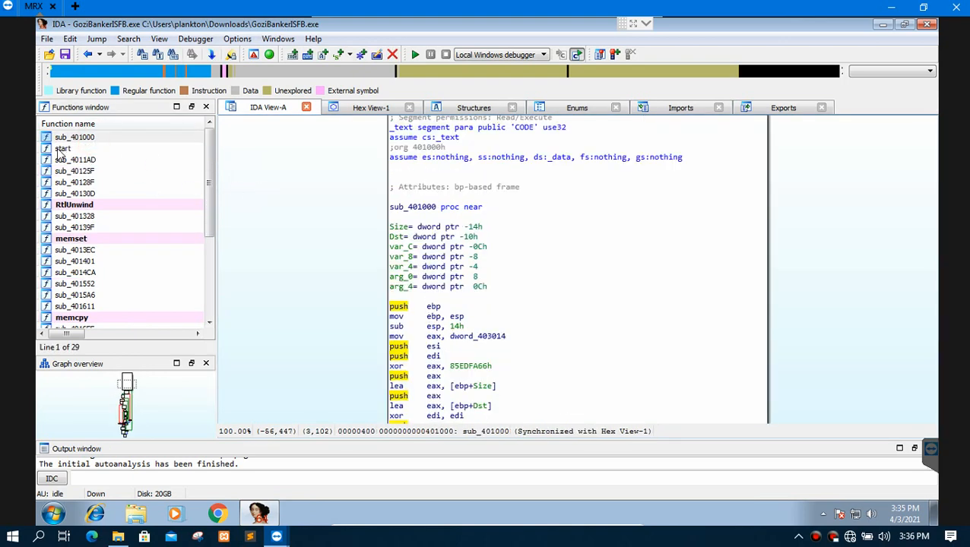
scroll(415, 193, "up", 5)
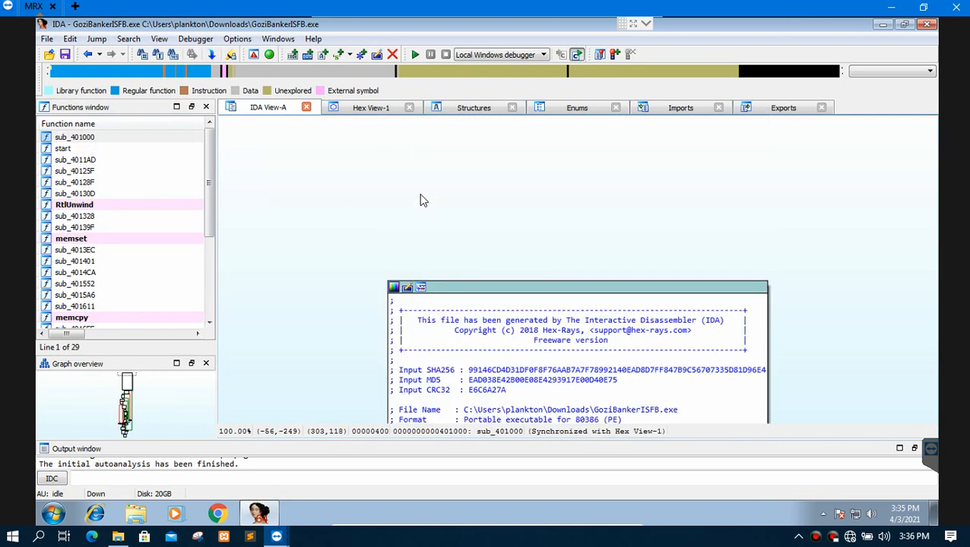
scroll(424, 200, "down", 4)
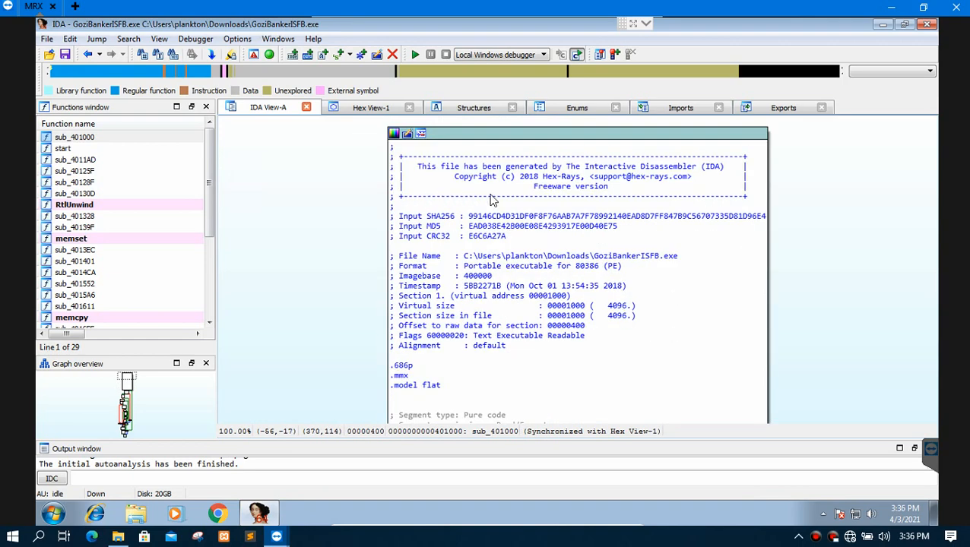
scroll(509, 215, "down", 4)
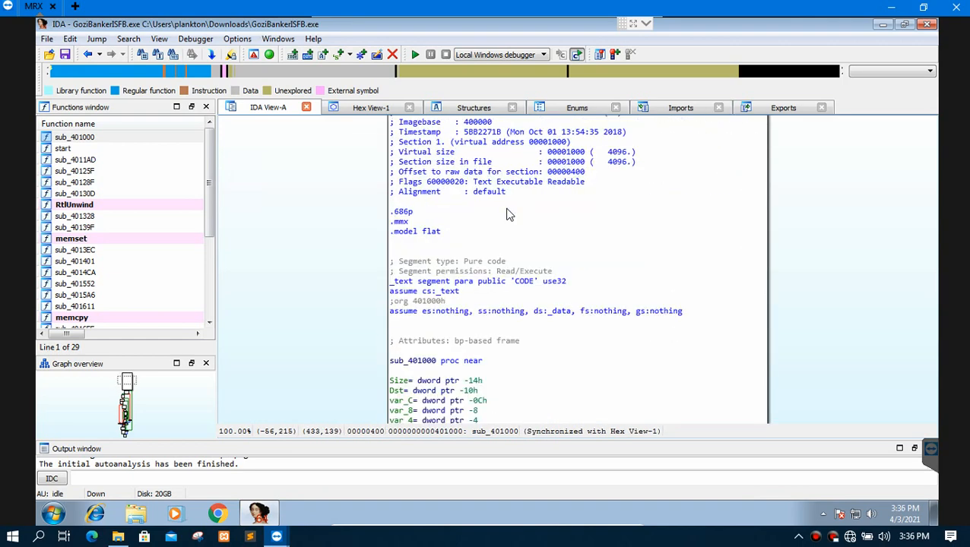
Follow the control-flow graph of sub_401000 block by block from its first instructions to its return
scroll(509, 215, "down", 4)
scroll(509, 215, "down", 4)
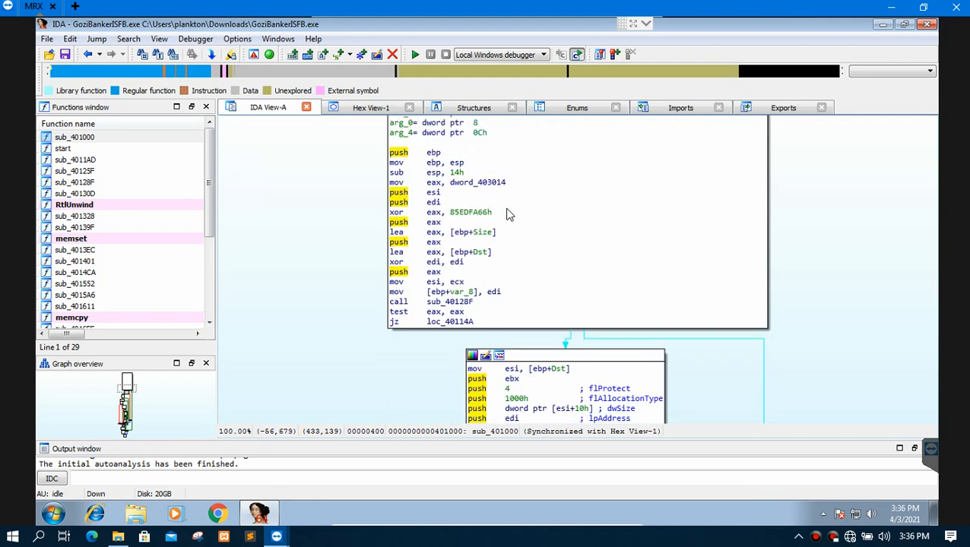
scroll(508, 216, "down", 4)
scroll(508, 215, "down", 4)
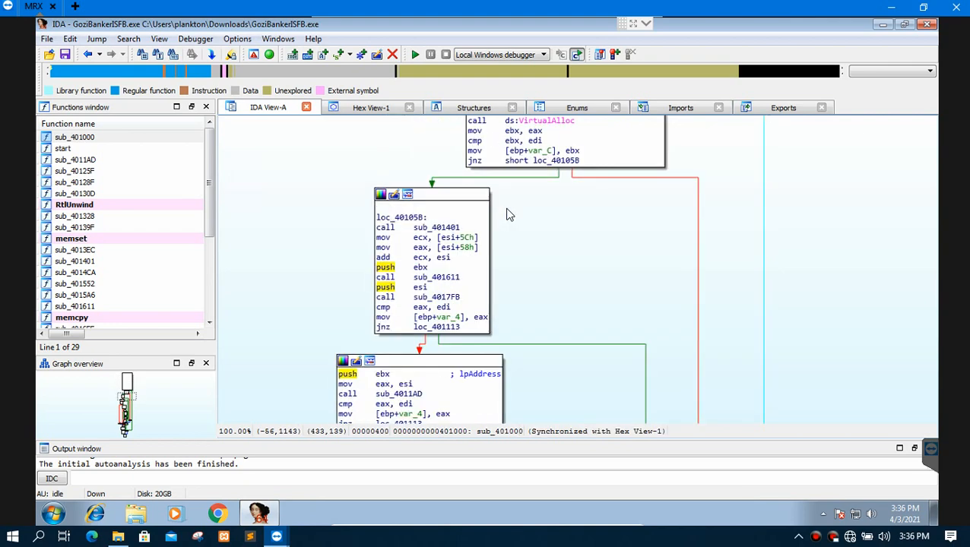
scroll(508, 215, "down", 4)
scroll(508, 215, "down", 2)
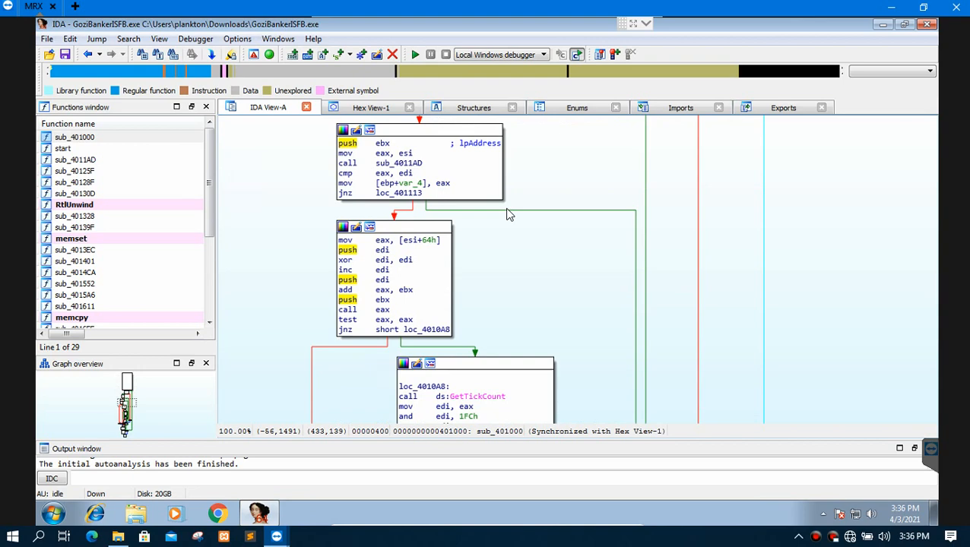
scroll(508, 215, "down", 8)
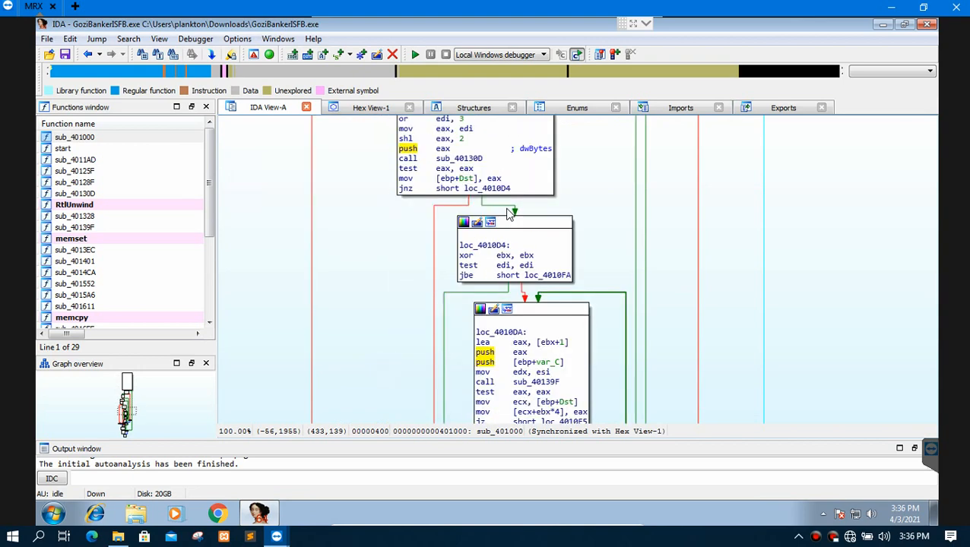
scroll(509, 219, "down", 14)
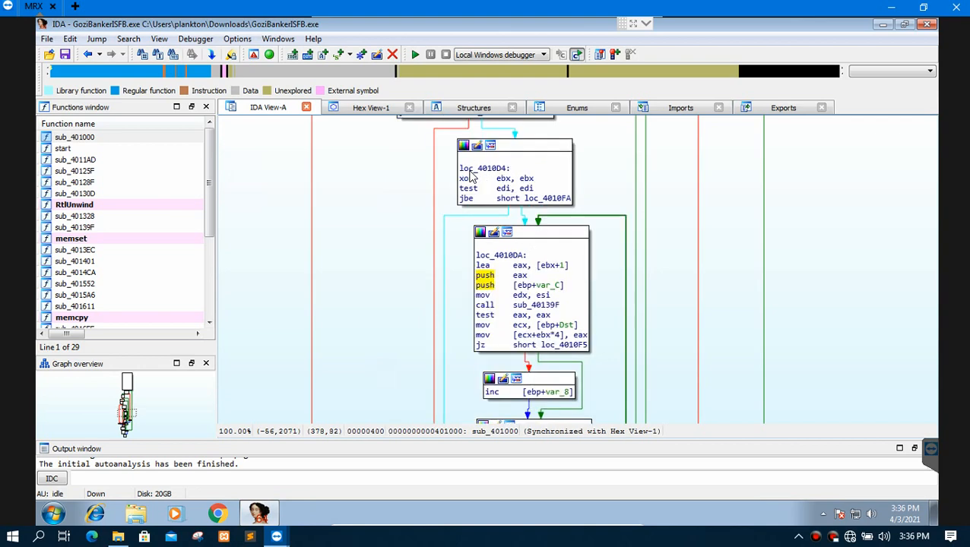
mouse_move(492, 244)
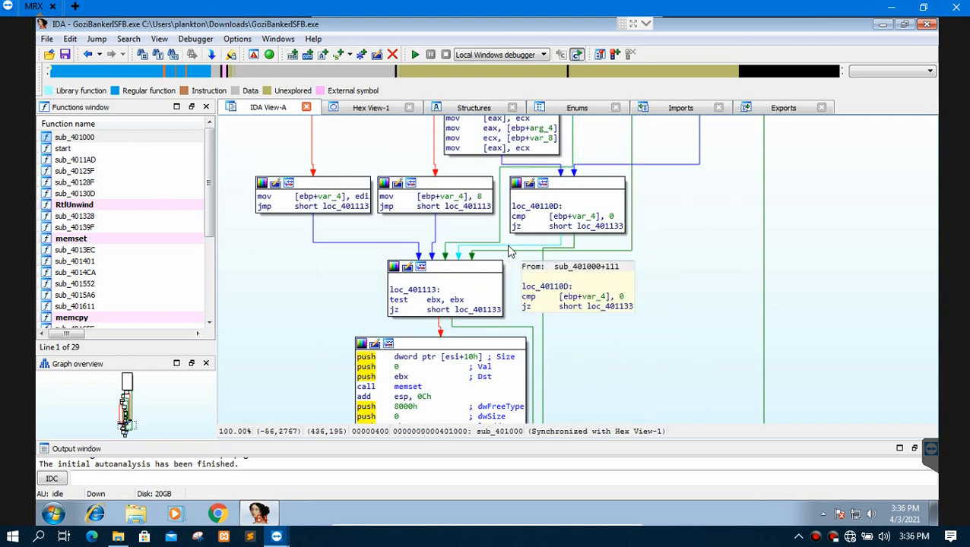
scroll(709, 233, "down", 8)
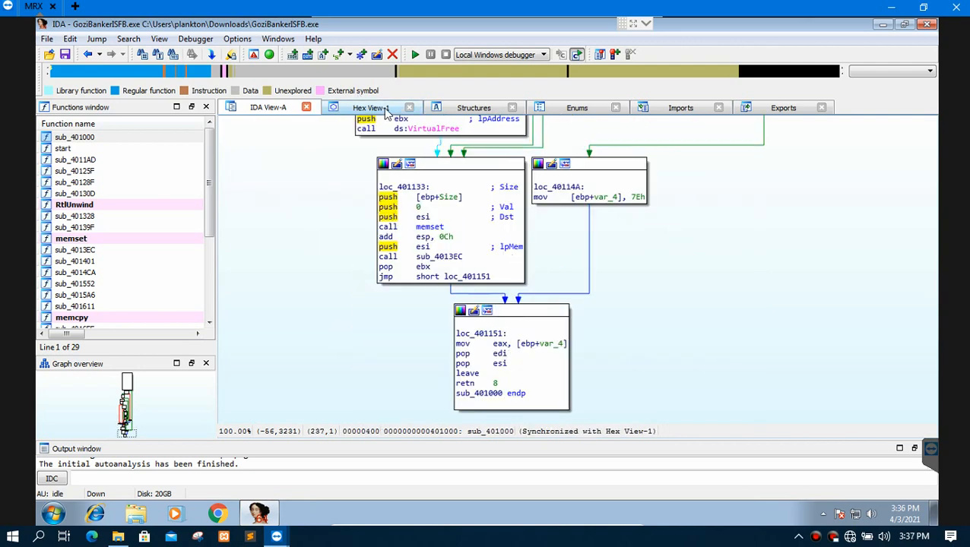
Show the sample's hex view and examine the code bytes from address 00401000 to the end of the code
left_click(384, 109)
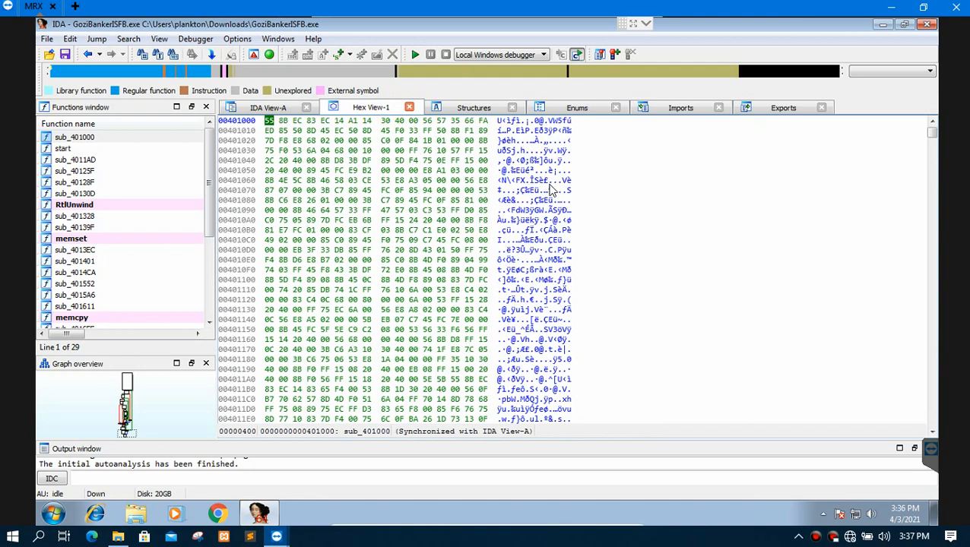
scroll(562, 247, "down", 5)
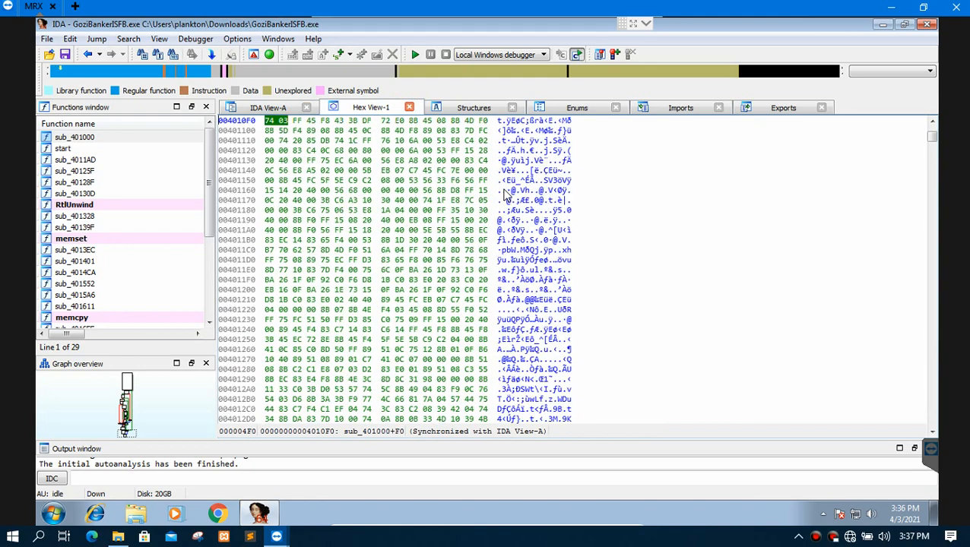
scroll(505, 193, "down", 6)
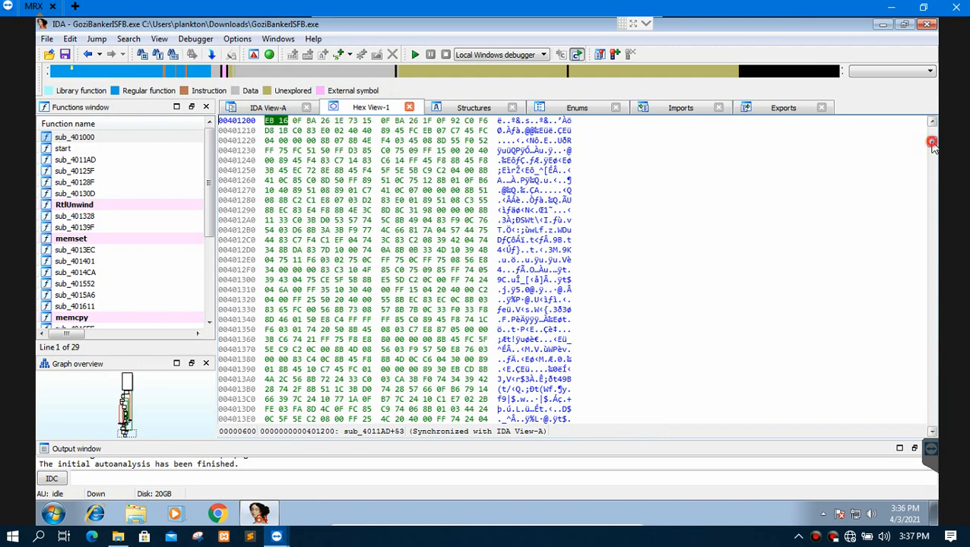
left_click_drag(931, 141, 920, 204)
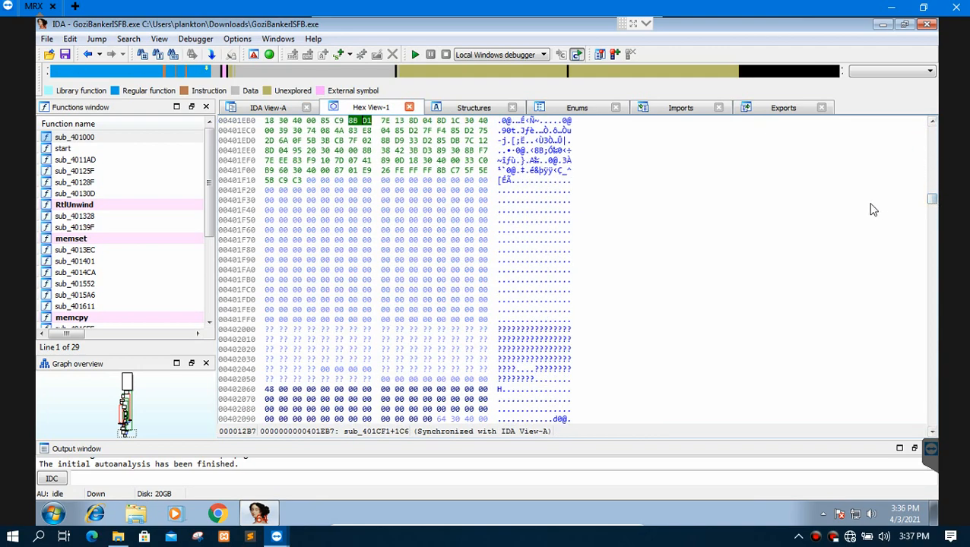
Examine the bytes from the end of the code through the imported API names around address 00402150
scroll(844, 198, "down", 1)
scroll(760, 196, "up", 1)
scroll(757, 197, "up", 2)
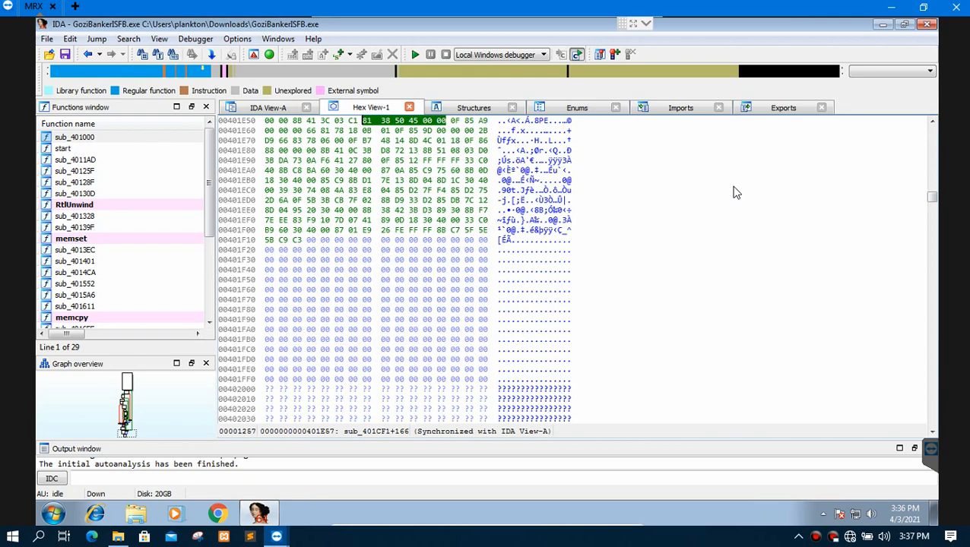
scroll(733, 192, "down", 5)
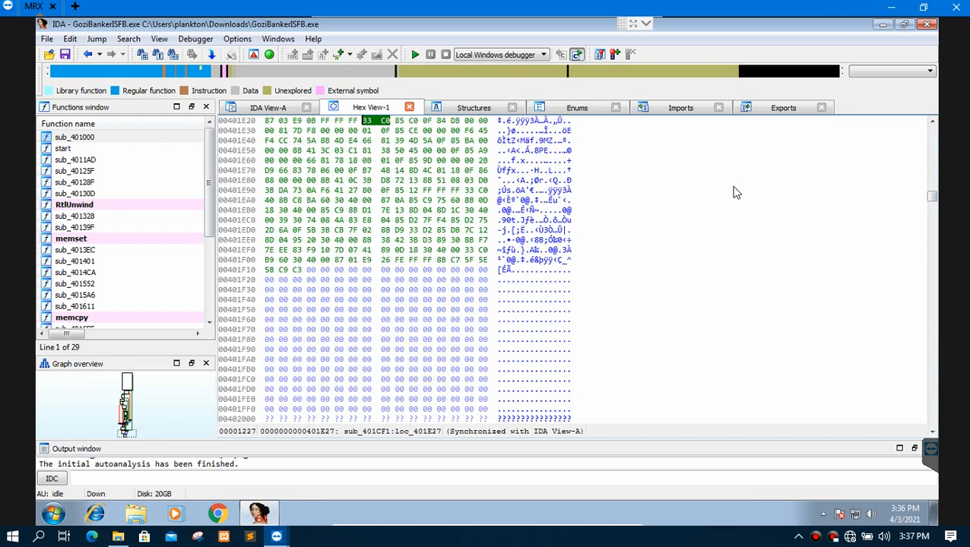
scroll(623, 219, "down", 10)
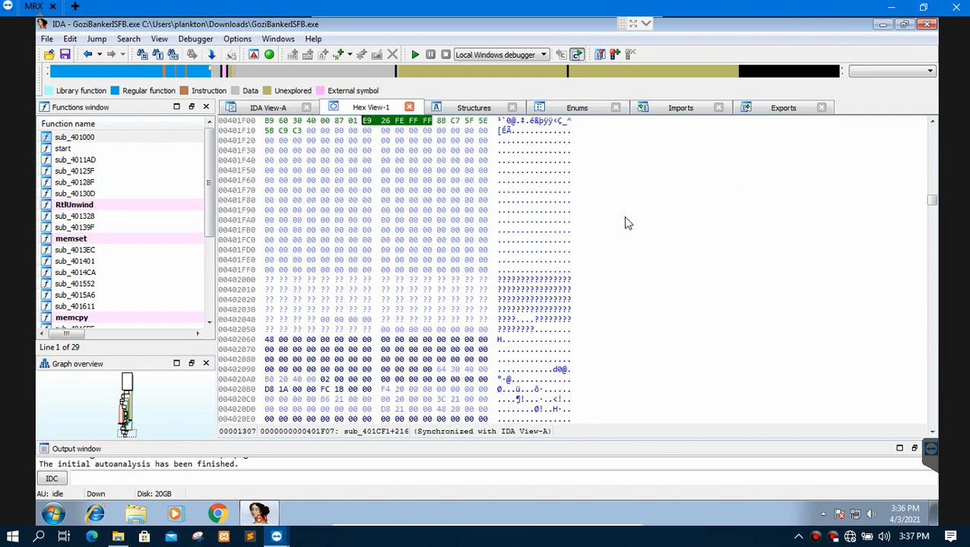
scroll(776, 182, "down", 4)
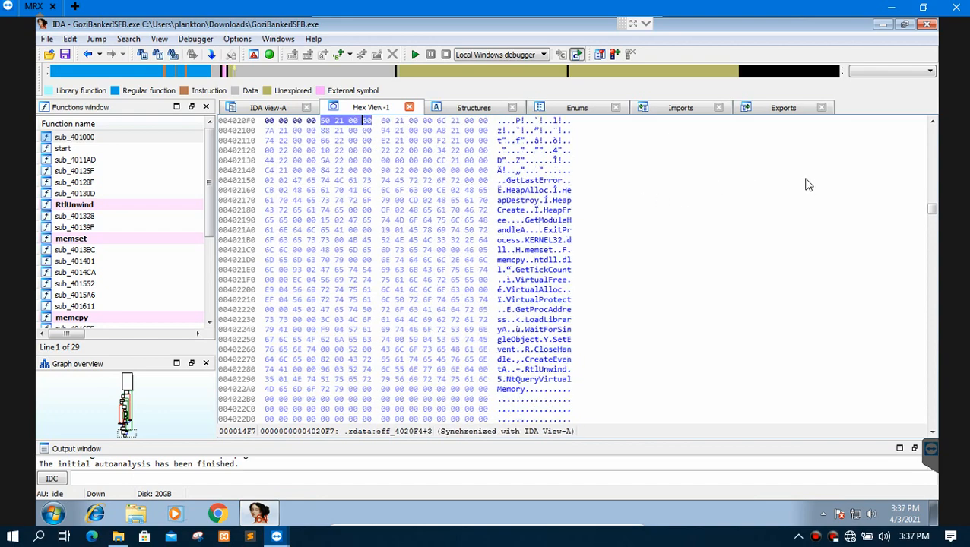
left_click_drag(934, 237, 935, 202)
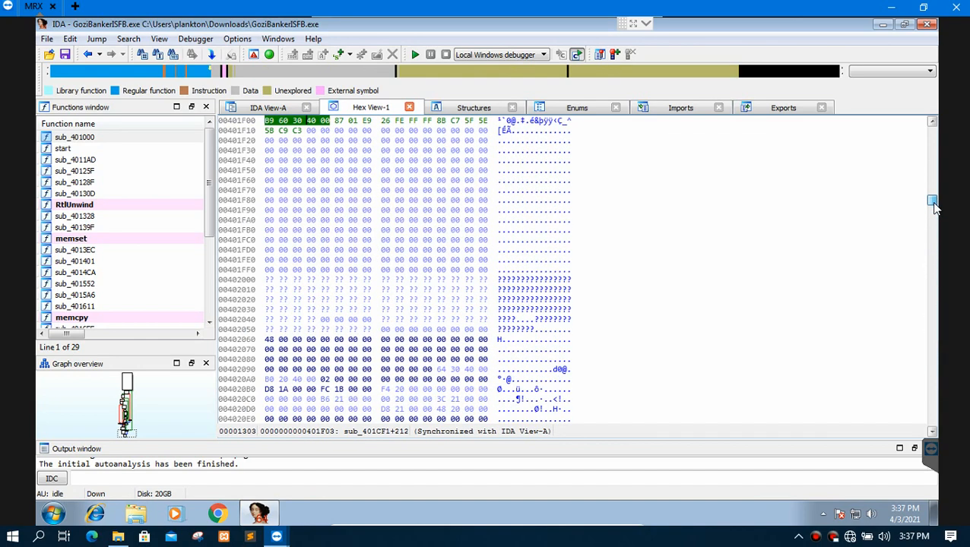
Jump the hex view to sub_40130D and review the sample's structures, enums, imports and exports
double_click(139, 193)
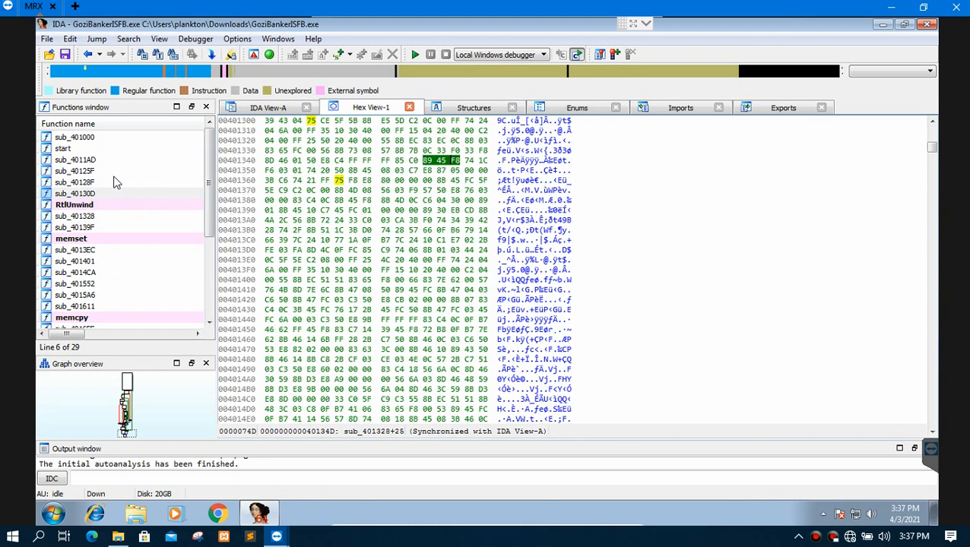
scroll(113, 190, "down", 1)
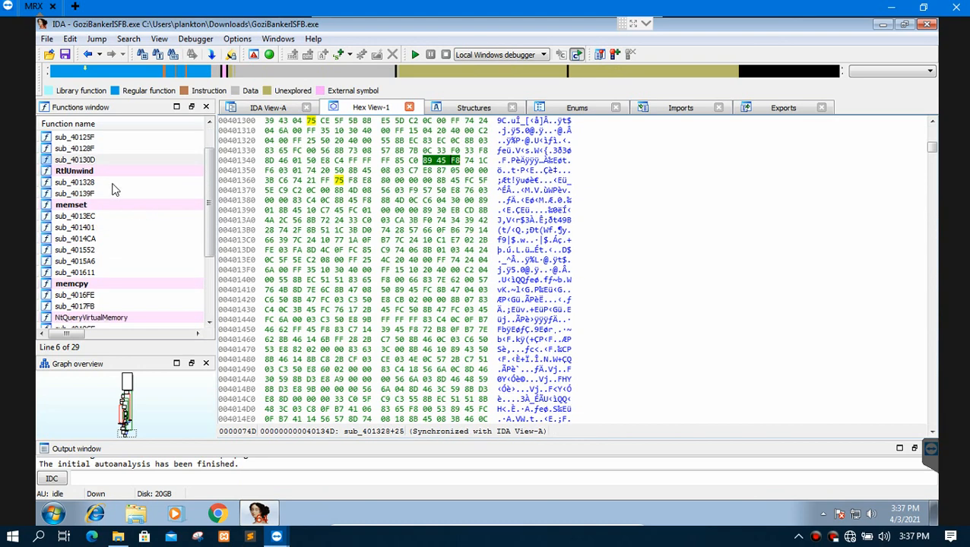
left_click(465, 110)
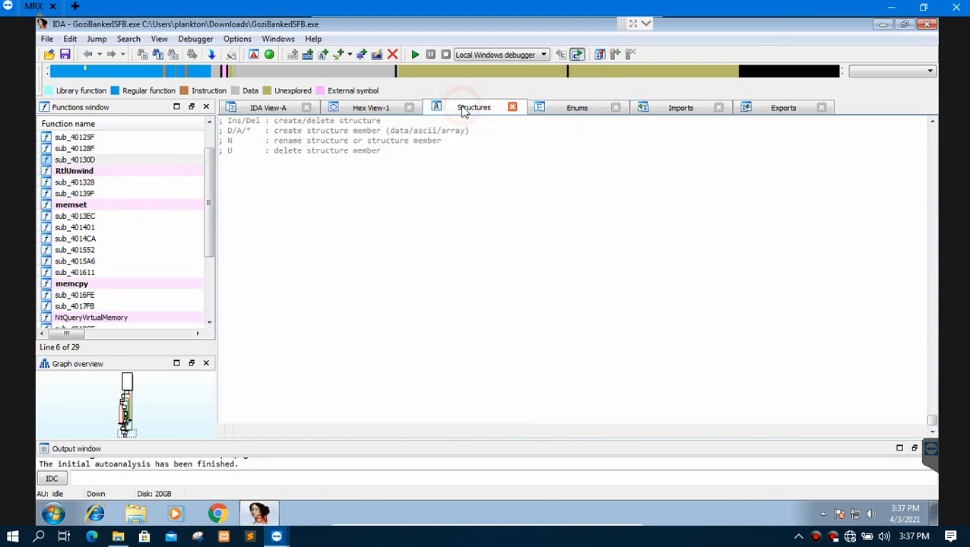
left_click(567, 110)
left_click(652, 111)
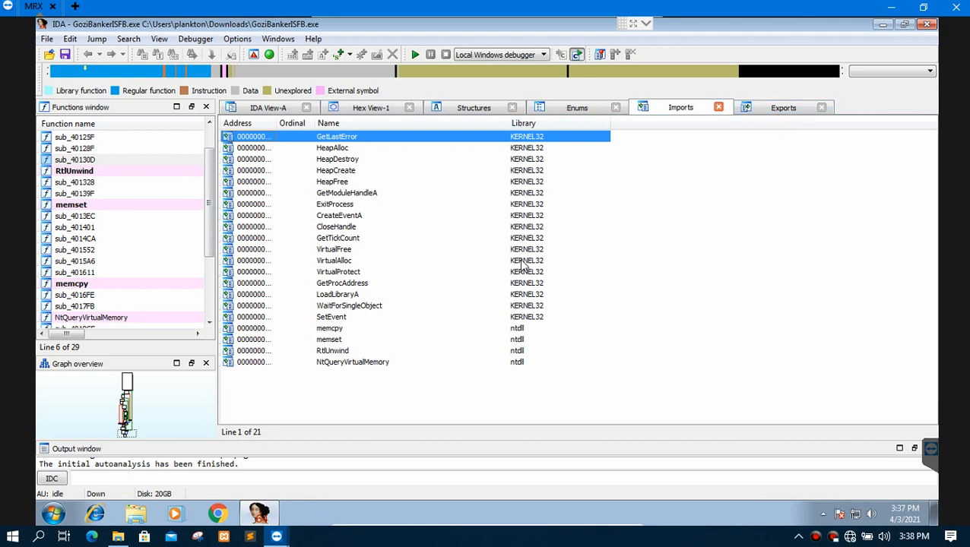
left_click(762, 109)
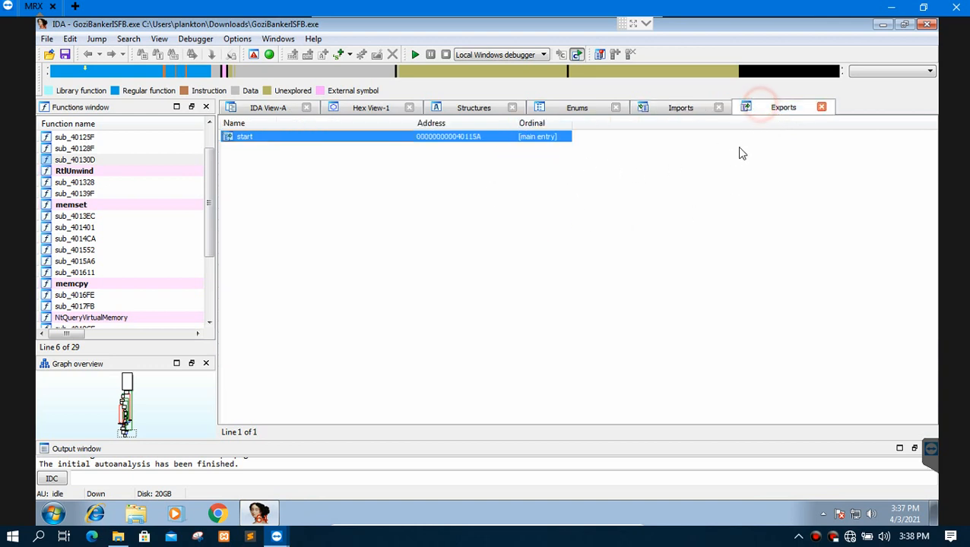
left_click(676, 113)
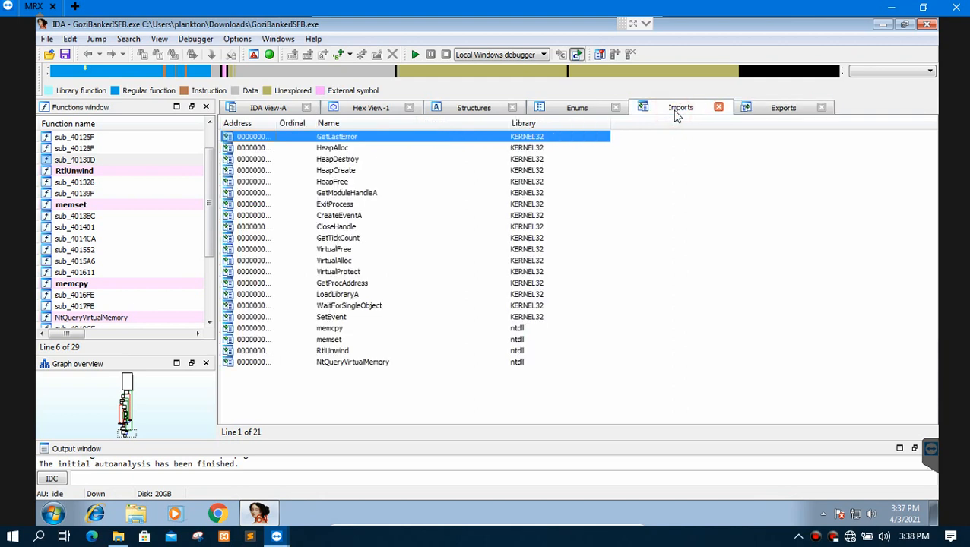
left_click(789, 108)
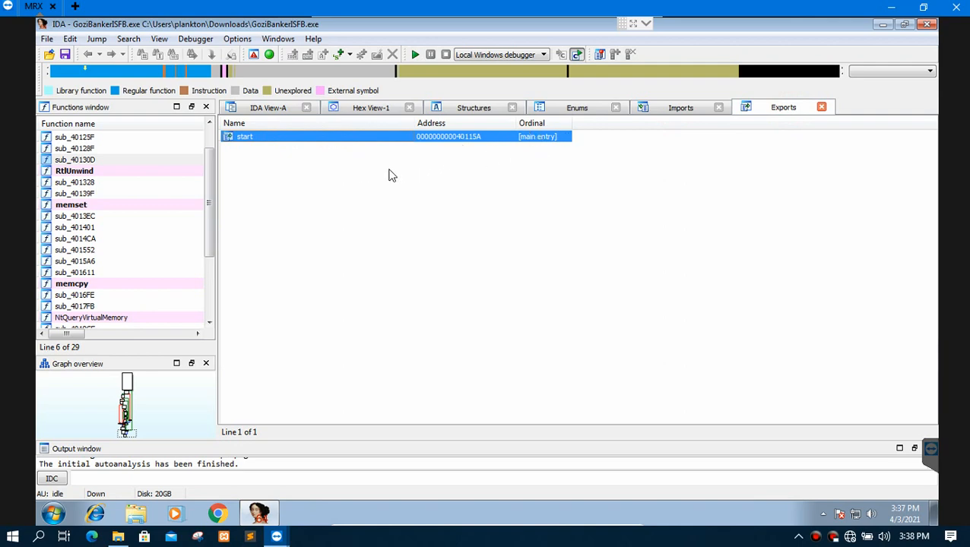
Return through the hex view to the graph view and examine the control-flow graph of sub_40128F
left_click(386, 110)
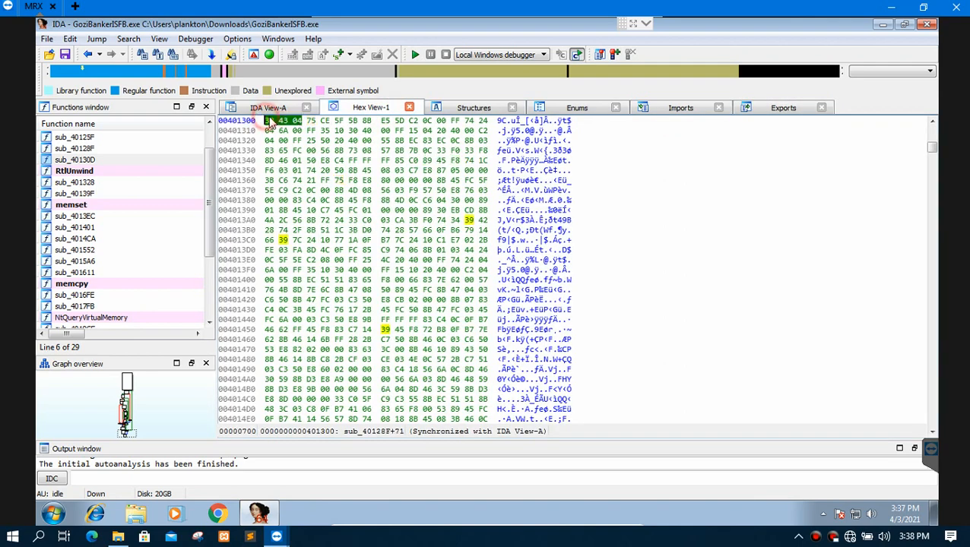
left_click(258, 113)
scroll(379, 217, "down", 5)
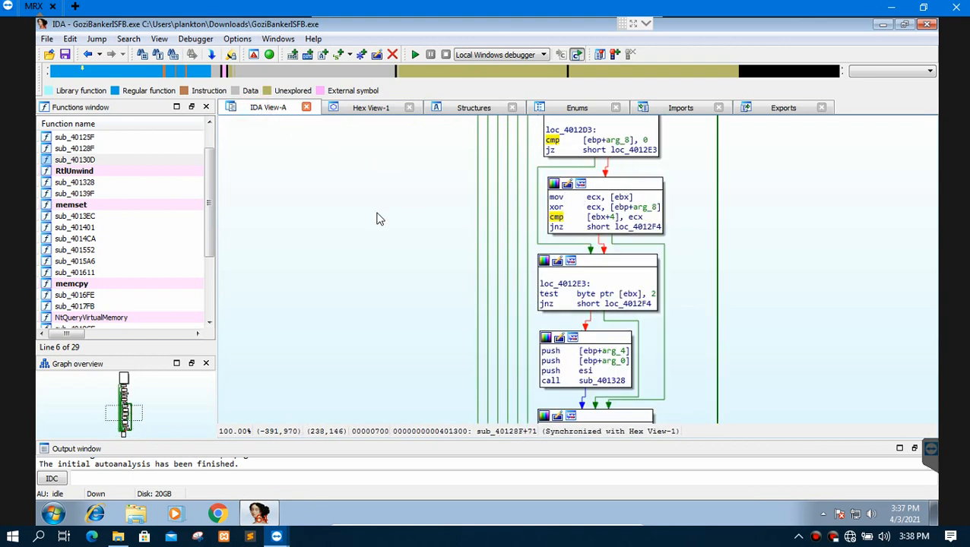
scroll(376, 219, "up", 5)
scroll(108, 202, "up", 1)
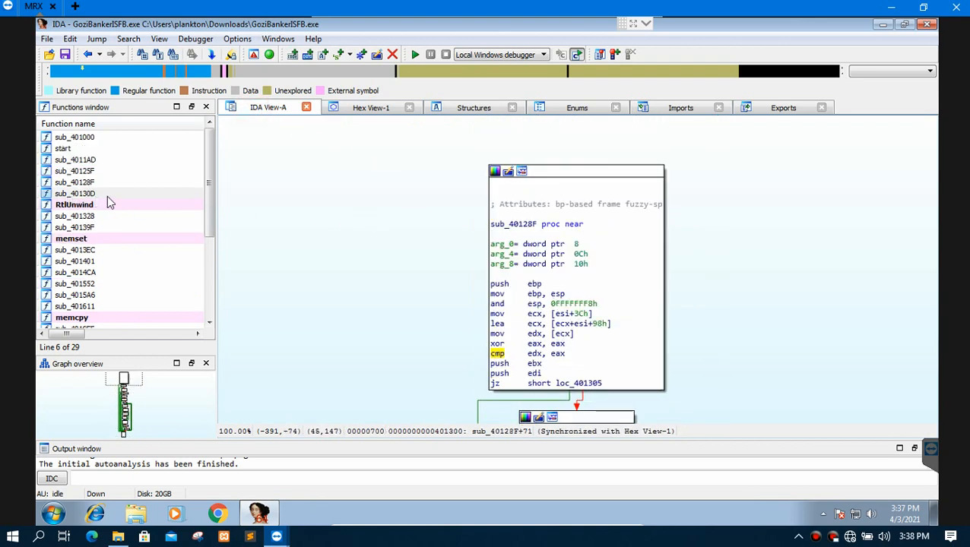
Open sub_4018CE from the function list and examine its control-flow graph through to its return
scroll(114, 241, "down", 4)
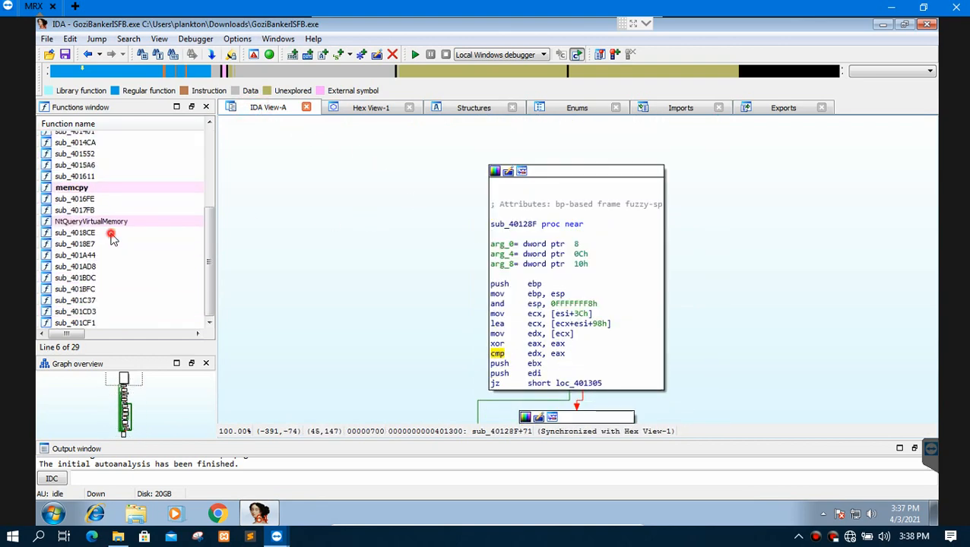
double_click(111, 234)
scroll(426, 220, "down", 5)
scroll(456, 224, "up", 3)
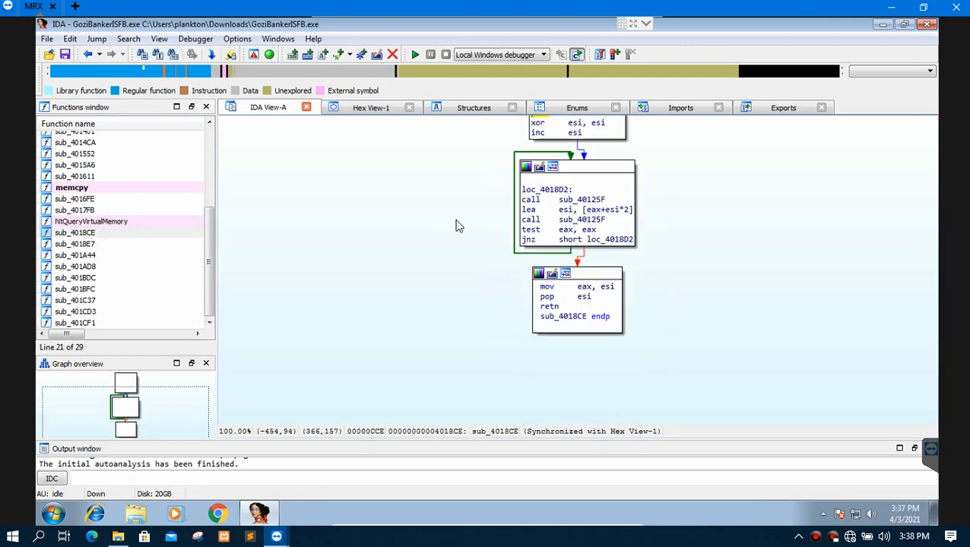
scroll(459, 226, "up", 2)
double_click(104, 232)
Open NtQueryVirtualMemory and memcpy from the function list and examine memcpy's prototype, arguments and jump instruction
left_click(126, 221)
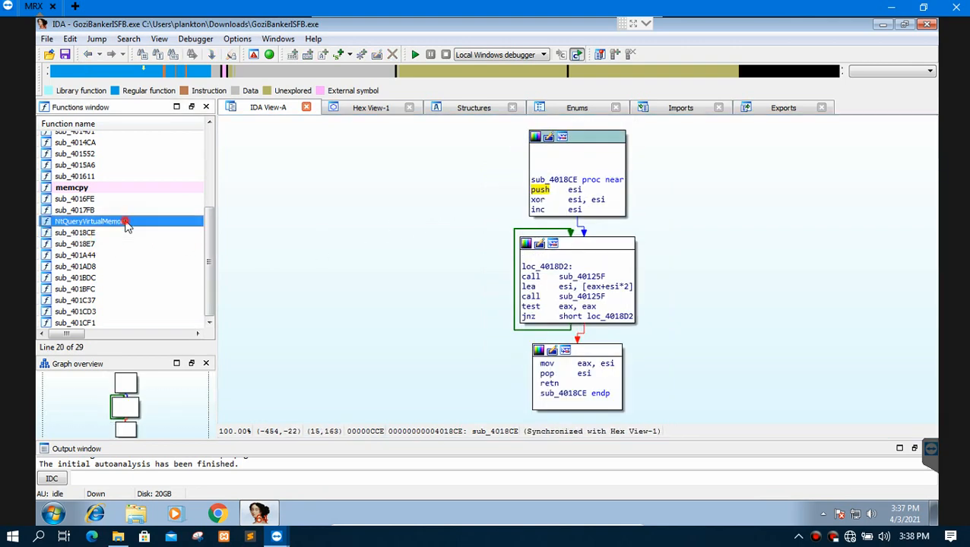
double_click(125, 221)
double_click(76, 189)
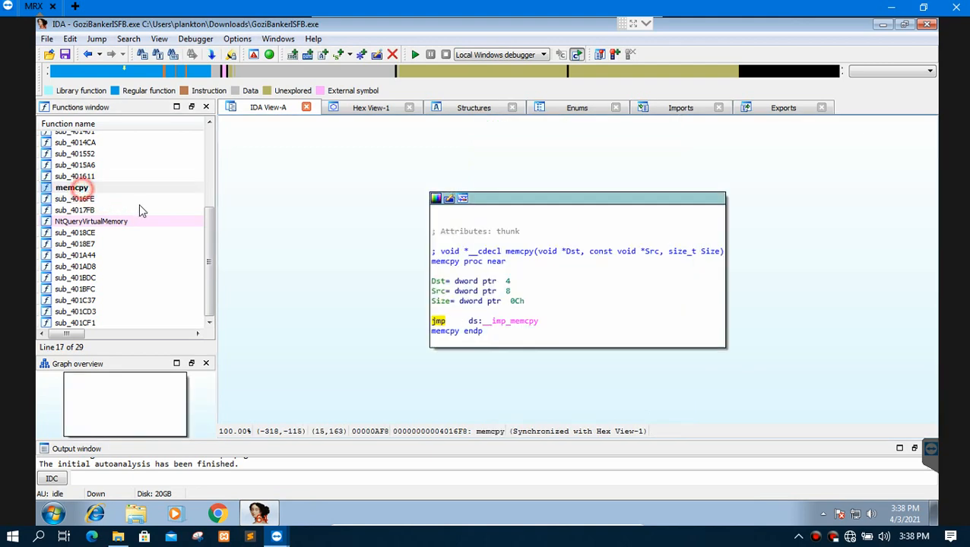
scroll(357, 243, "down", 3)
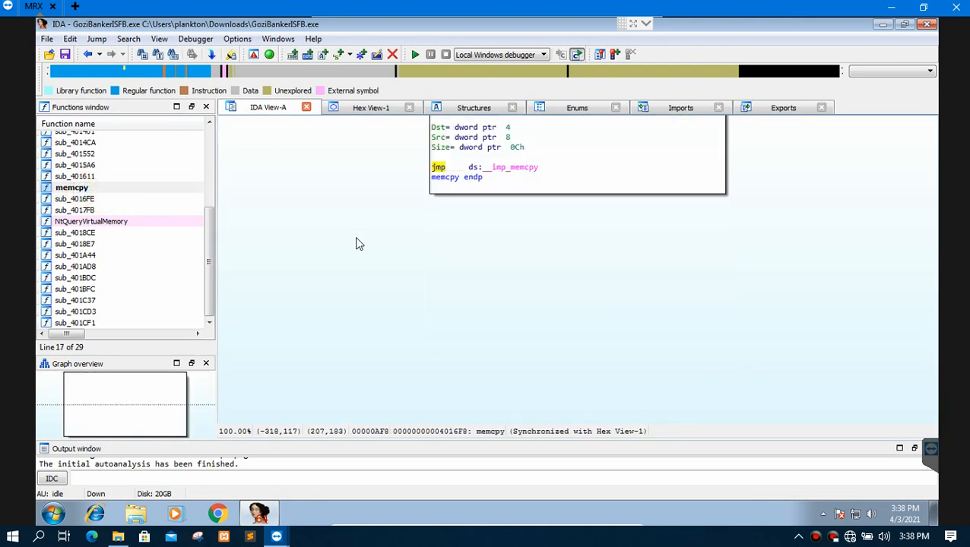
scroll(356, 243, "up", 3)
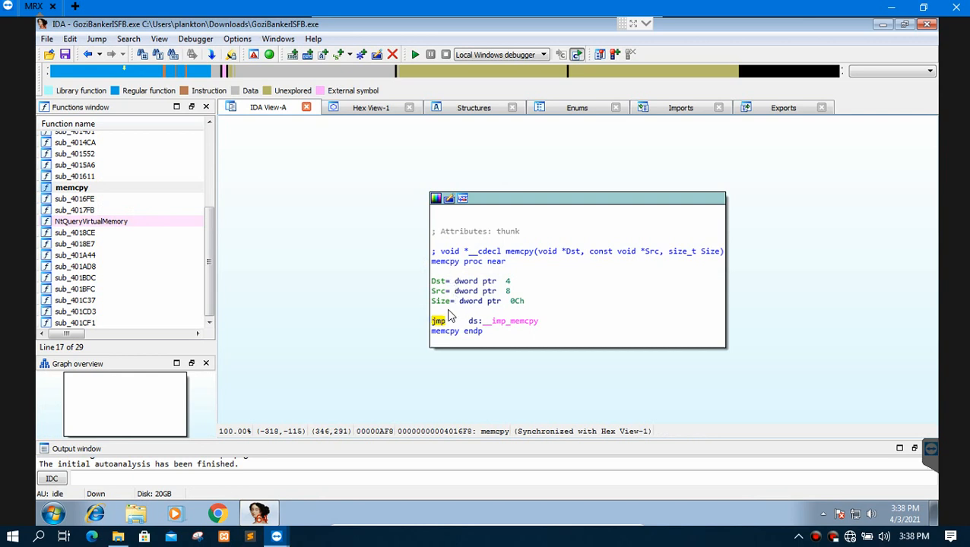
mouse_move(493, 327)
left_click(145, 251)
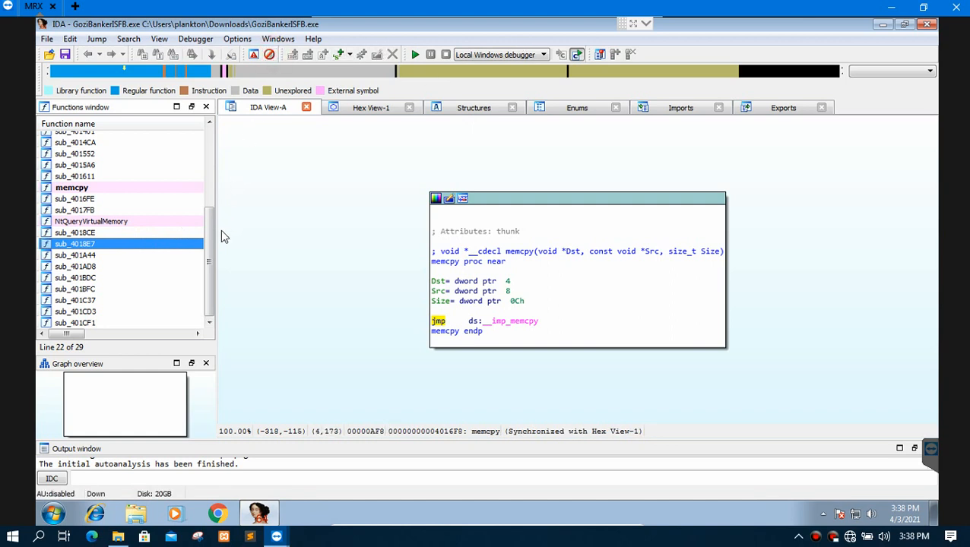
mouse_move(221, 230)
left_mouse_down()
mouse_move(222, 174)
mouse_move(219, 218)
left_mouse_up()
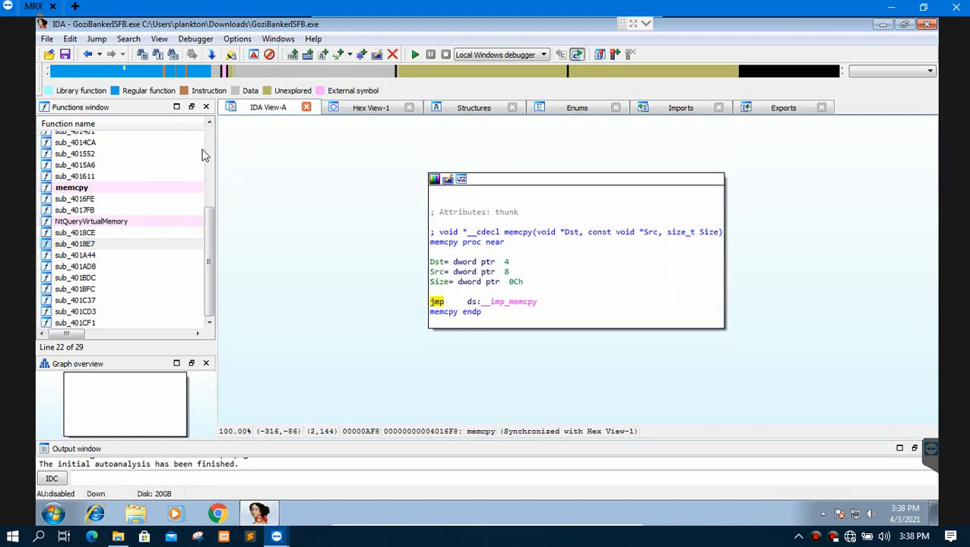
scroll(194, 153, "up", 4)
left_click(171, 183)
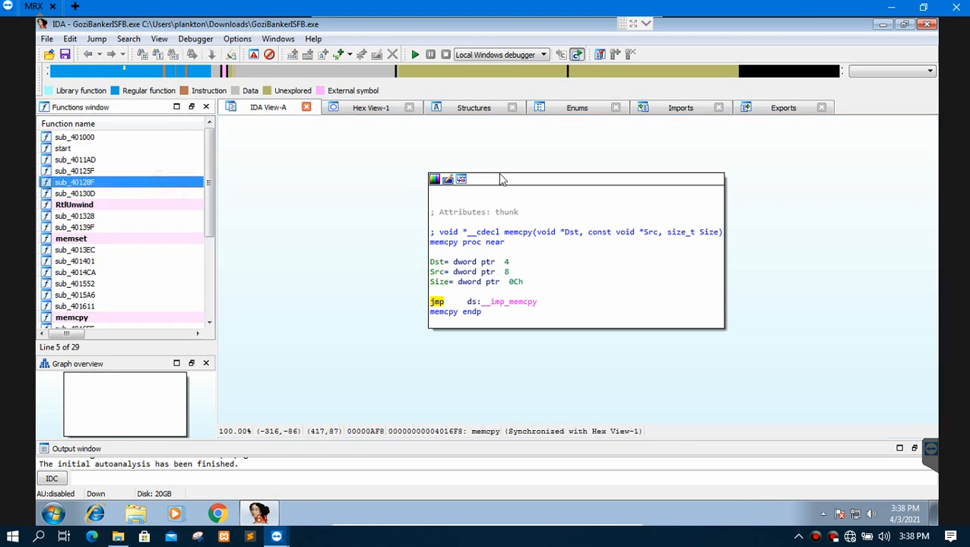
Close the disassembler, saving the database to disk with the Don't pack database option
left_click(930, 25)
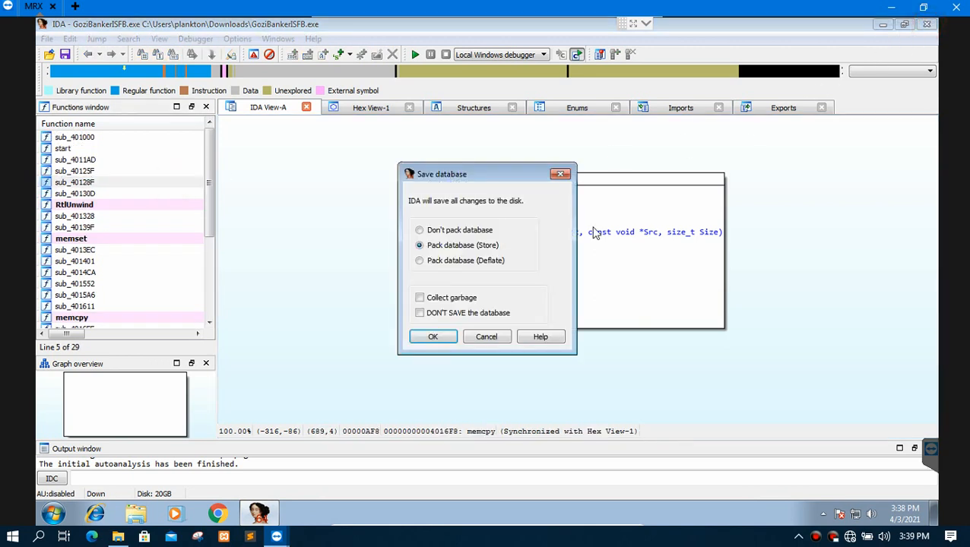
left_click(435, 229)
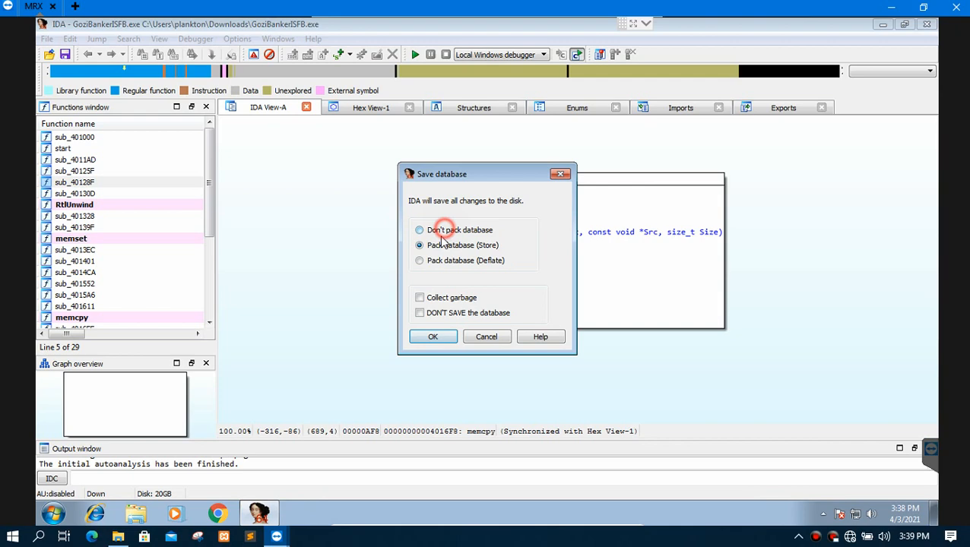
left_click(432, 337)
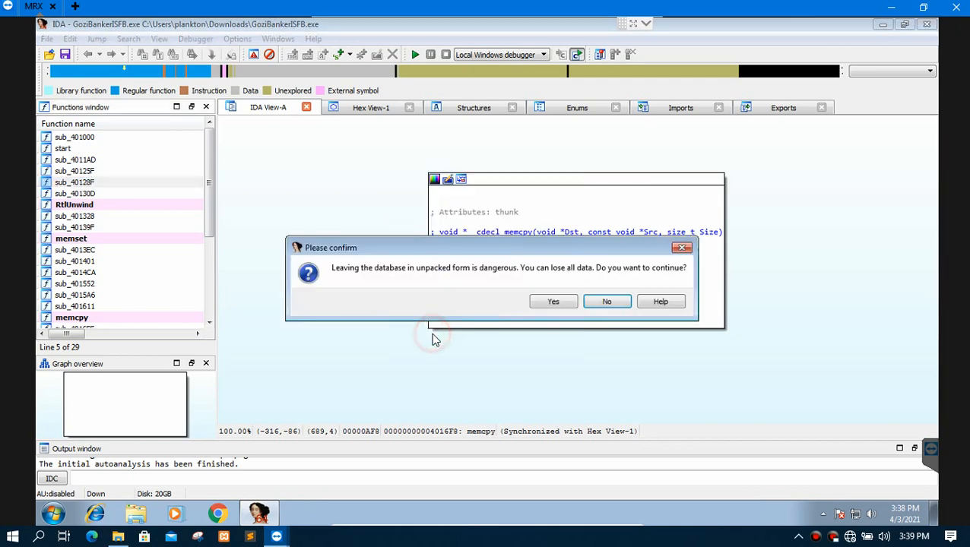
left_click(555, 302)
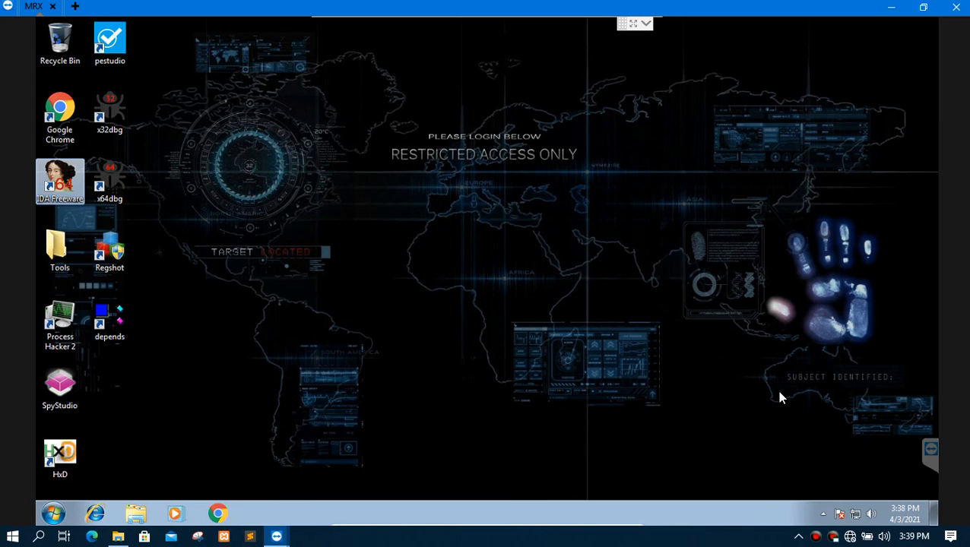
Leave the virtual machine's full-screen mode and remove the Sharing_VBox machine folder from its shared folders settings
key("ctrl+f")
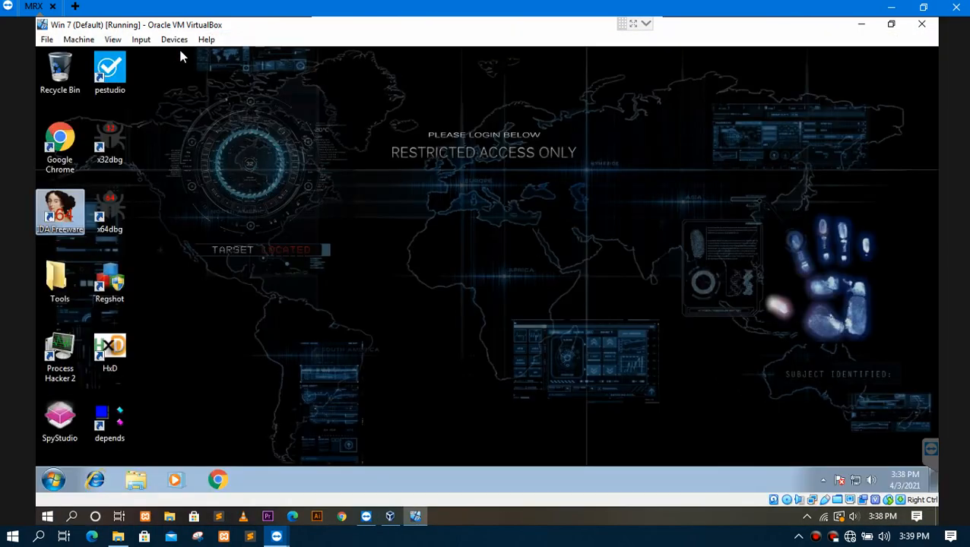
left_click(167, 42)
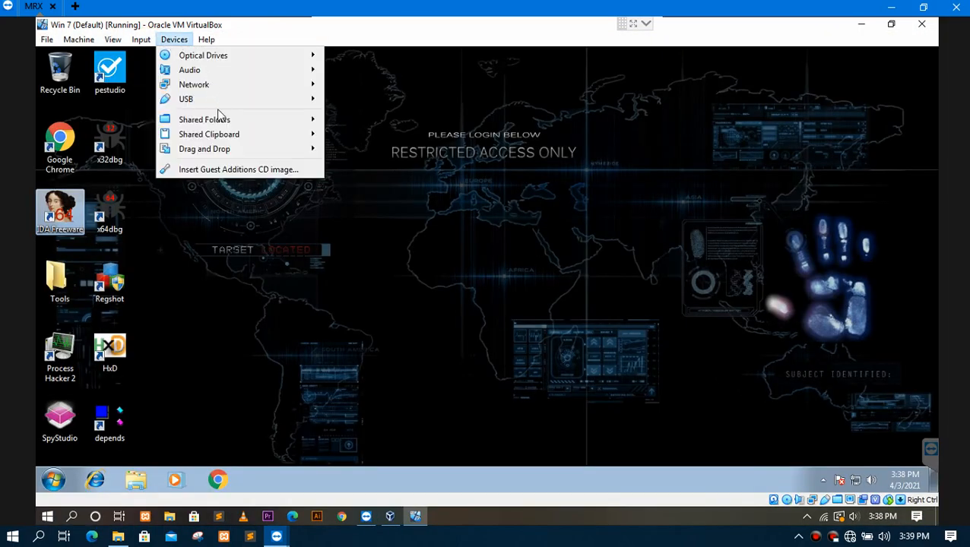
left_click(338, 120)
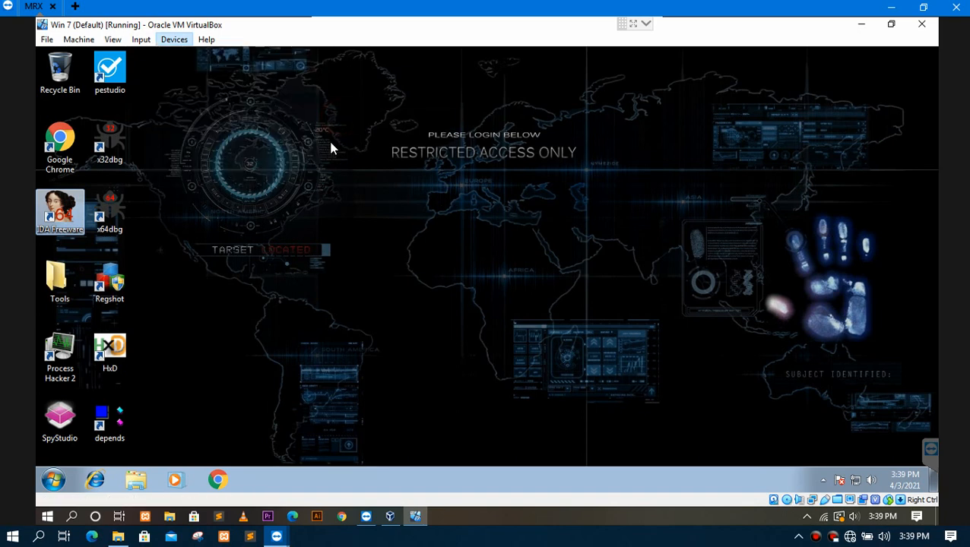
left_click(588, 195)
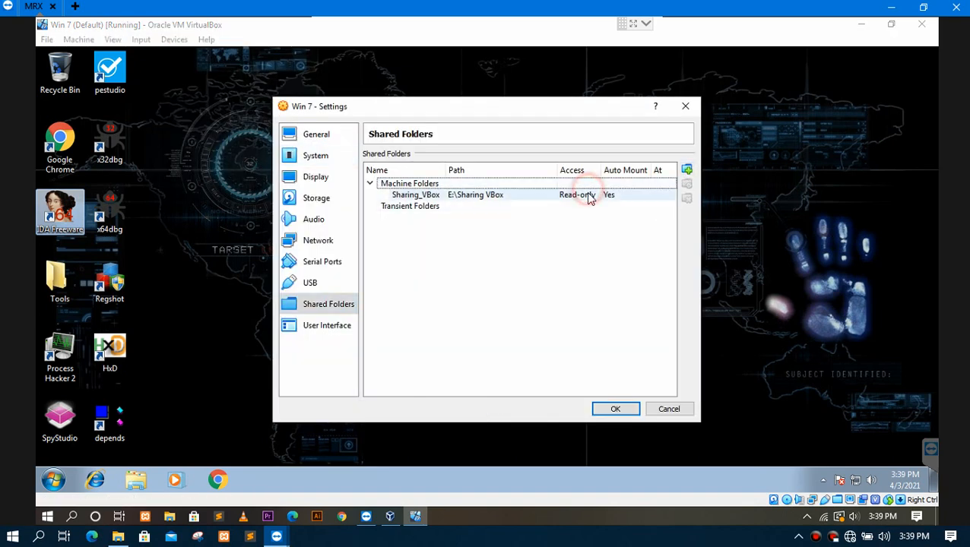
left_click(686, 198)
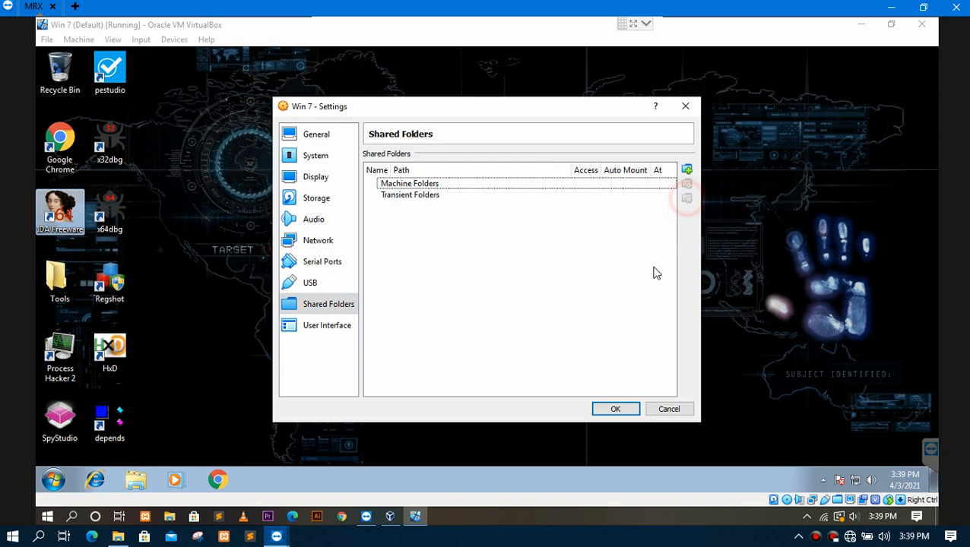
left_click(616, 408)
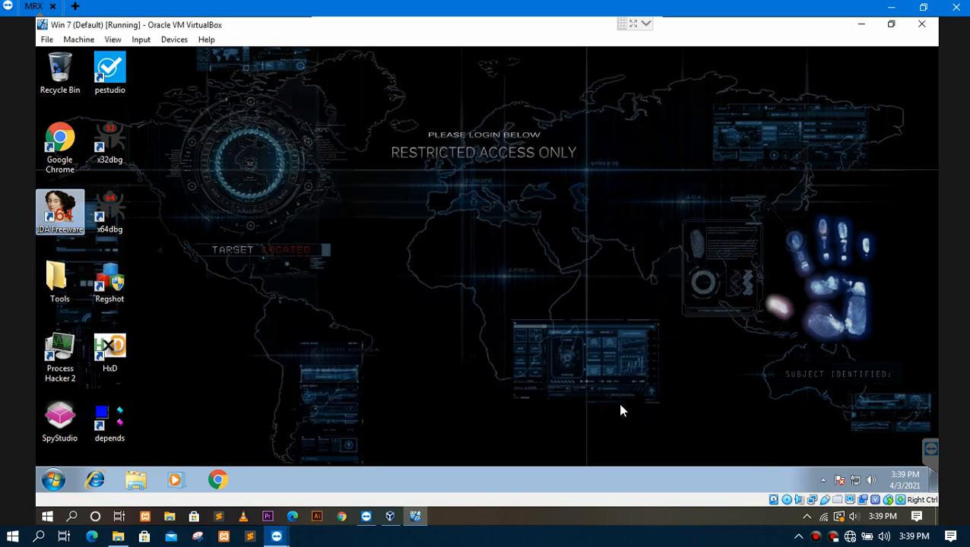
Attach the virtual machine's network Adapter 1 to Internal Network and return the machine to full screen
right_click(809, 501)
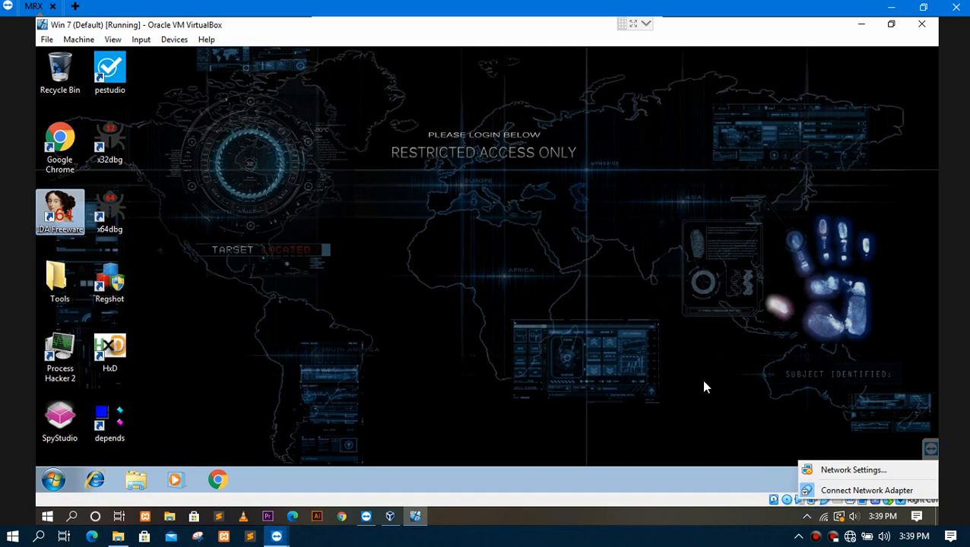
left_click(677, 377)
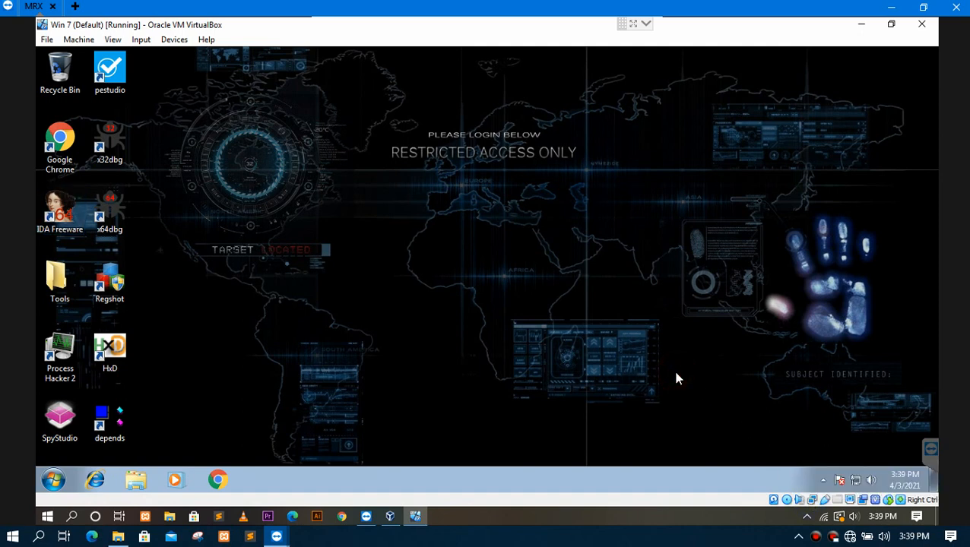
right_click(813, 501)
left_click(825, 467)
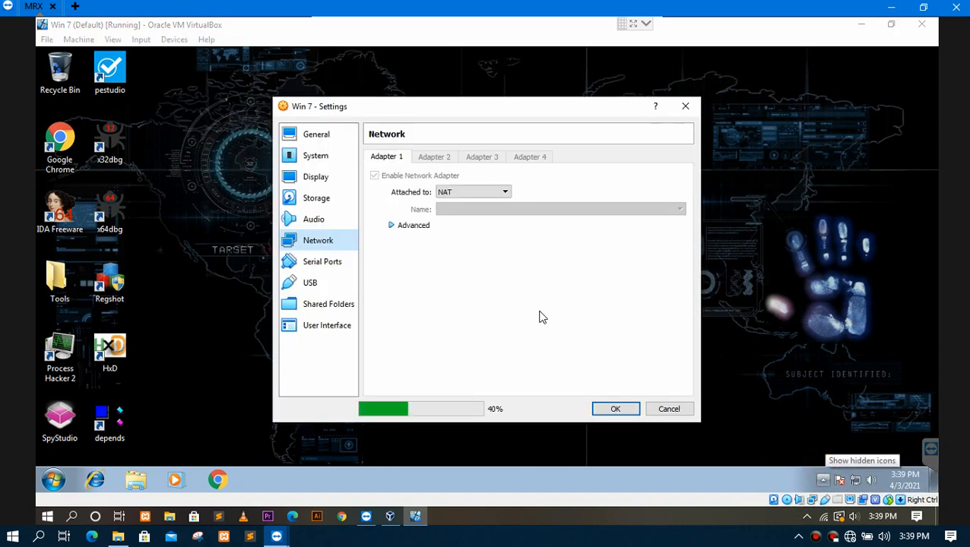
left_click(452, 197)
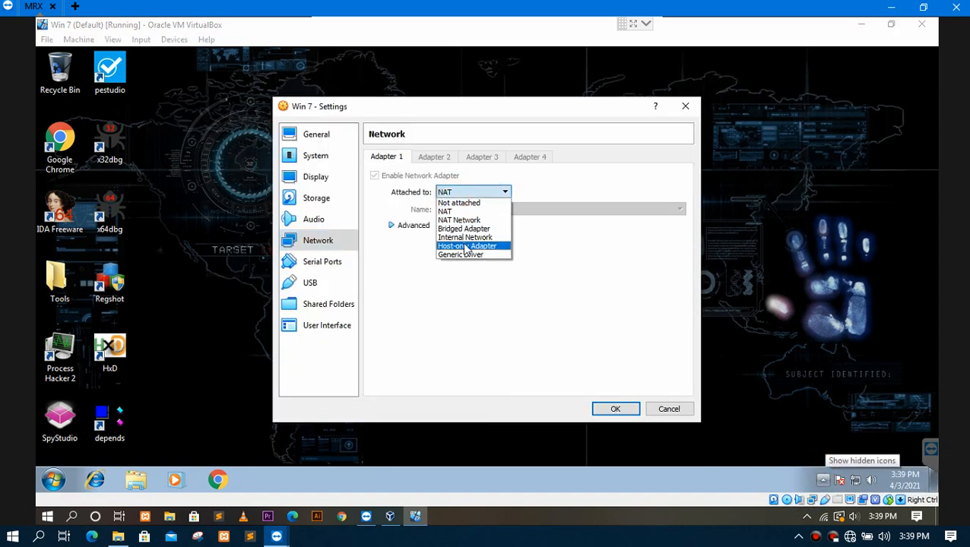
left_click(463, 237)
left_click(625, 410)
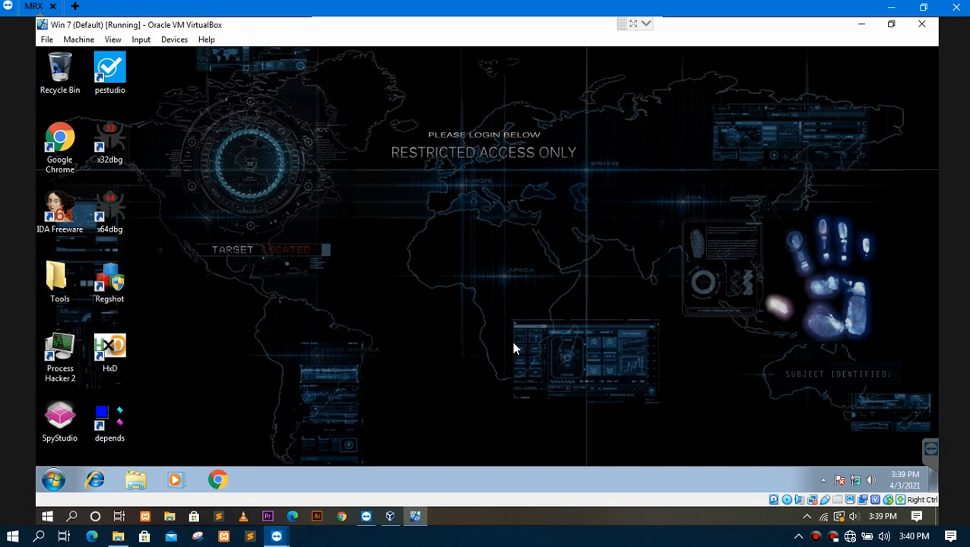
key("ctrl+f")
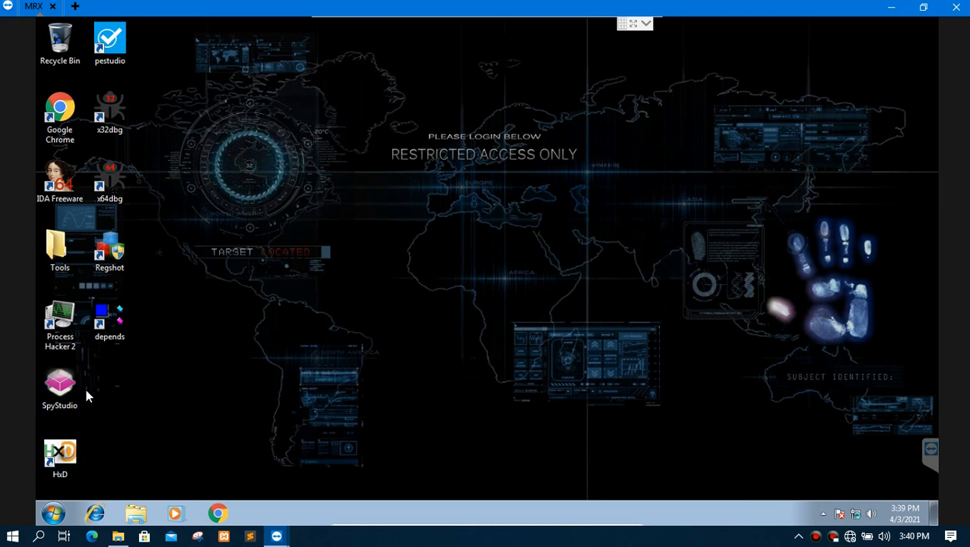
Start Process Hacker, move its window aside and run the GoziBankerISFB application from the Downloads folder
double_click(60, 325)
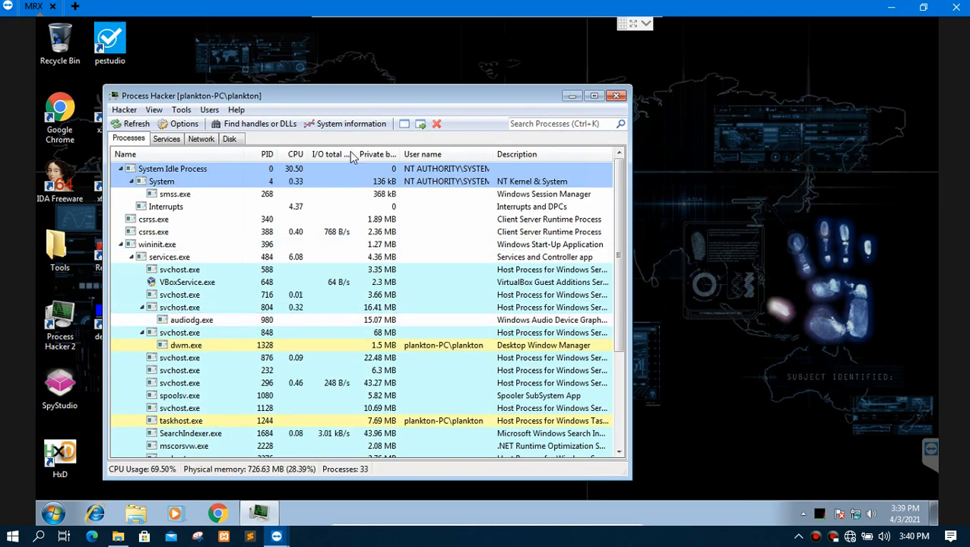
left_click_drag(309, 97, 522, 95)
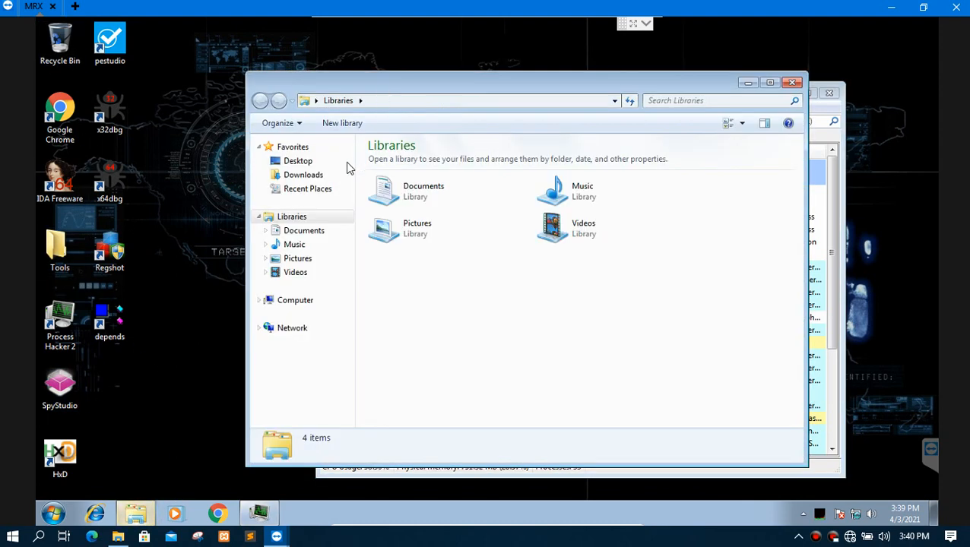
left_click(304, 176)
double_click(388, 162)
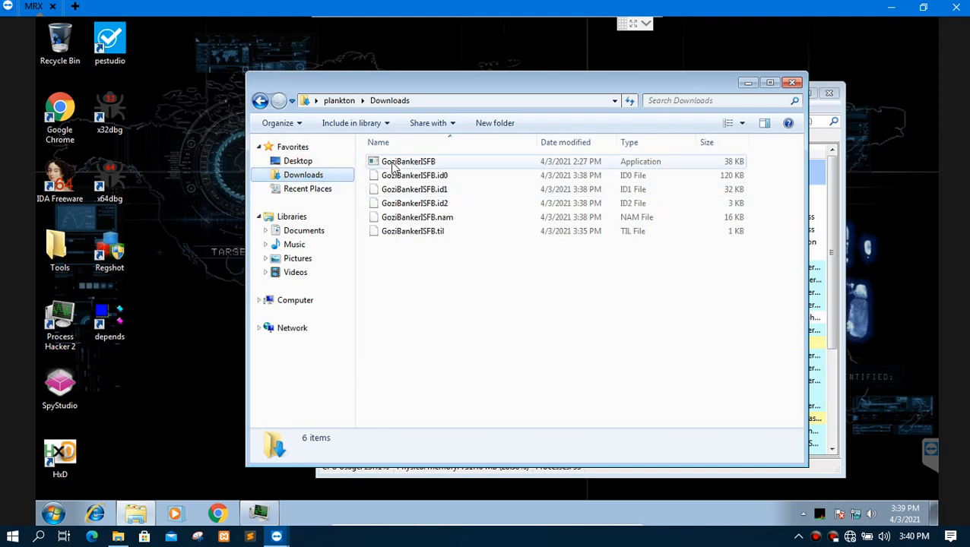
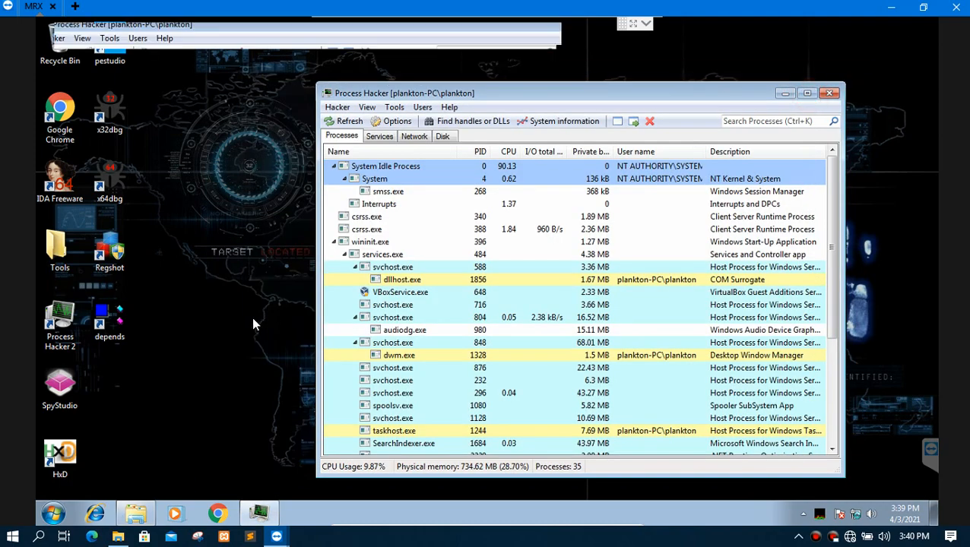
Select the GoziBankerISFB.exe process under explorer.exe and widen the Private bytes column of the process list
scroll(252, 317, "down", 2)
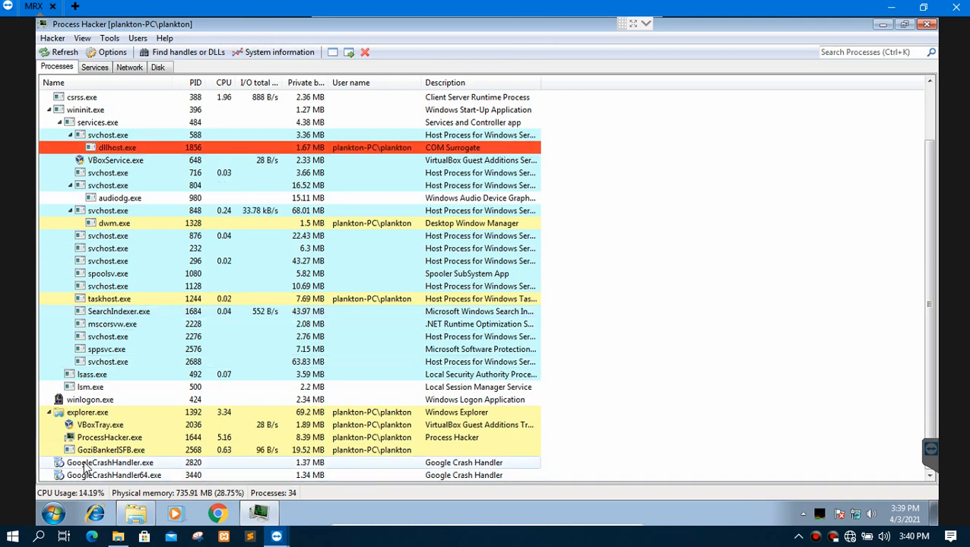
mouse_move(86, 452)
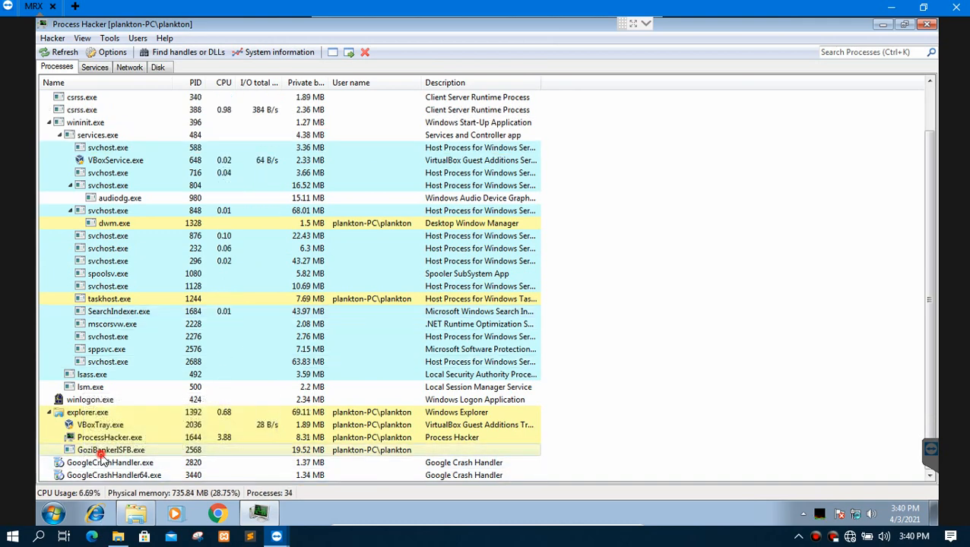
left_click(91, 452)
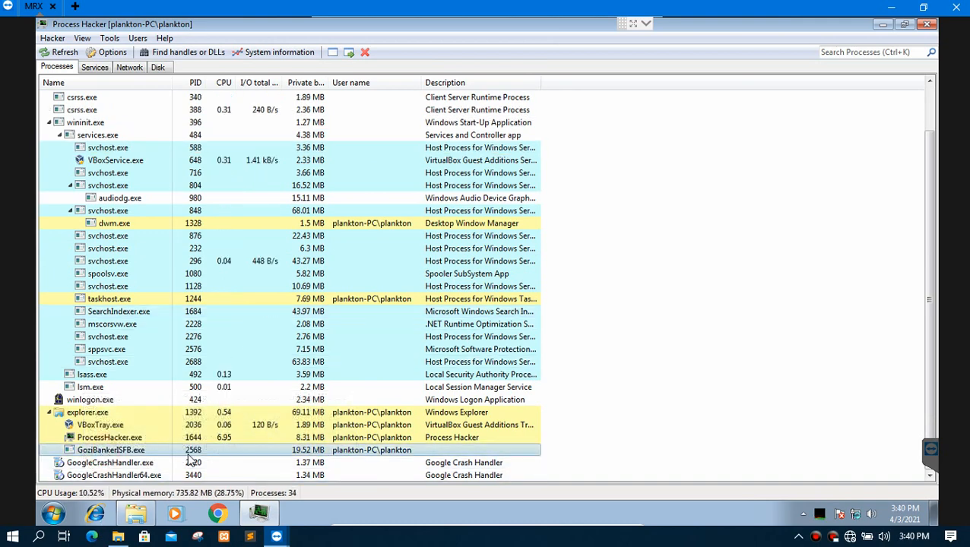
left_click(328, 83)
left_click_drag(368, 88, 426, 85)
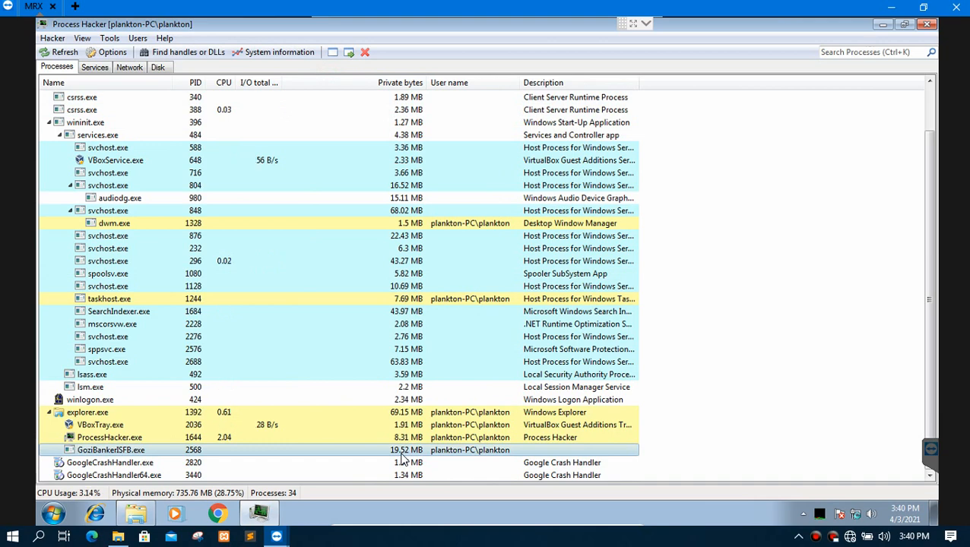
Examine the general, statistics and performance properties of the GoziBankerISFB.exe process, and close its properties
right_click(303, 453)
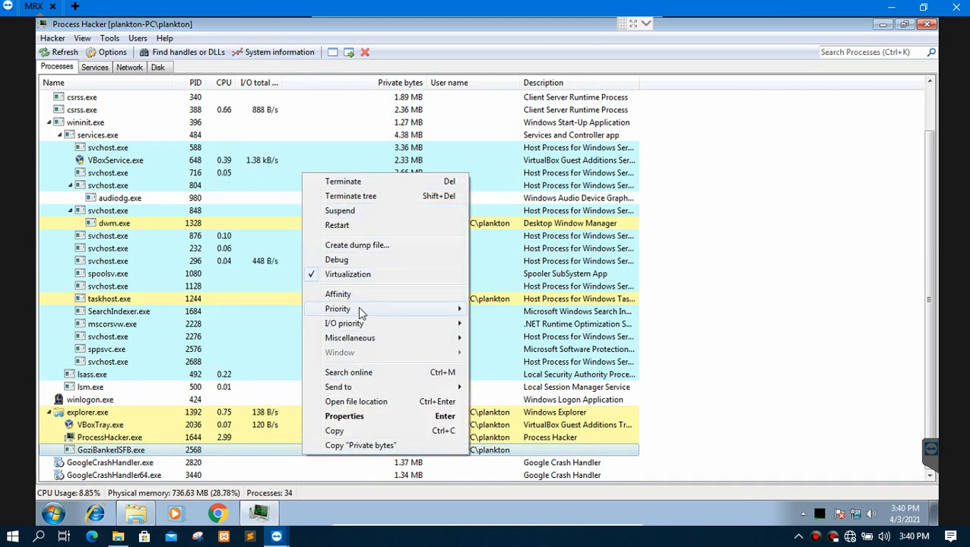
mouse_move(361, 311)
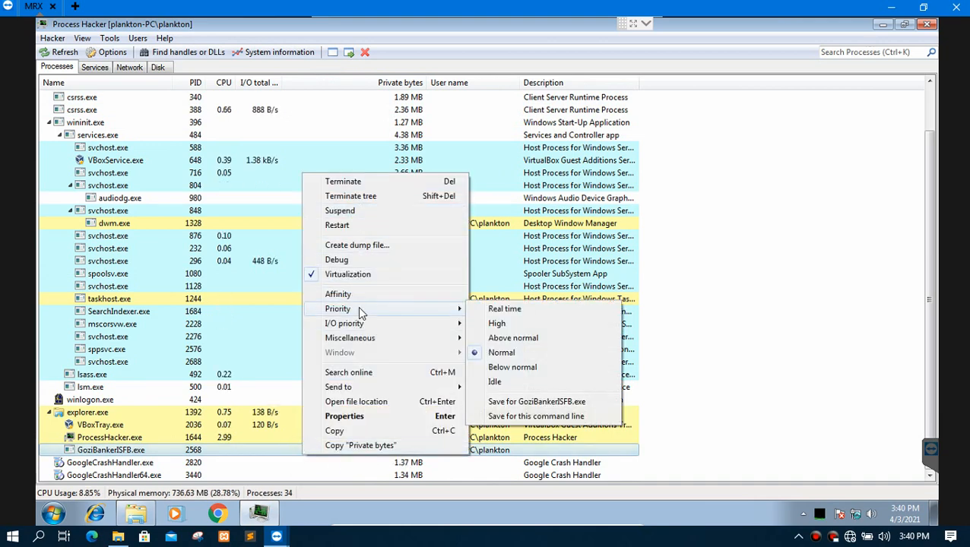
left_click(357, 418)
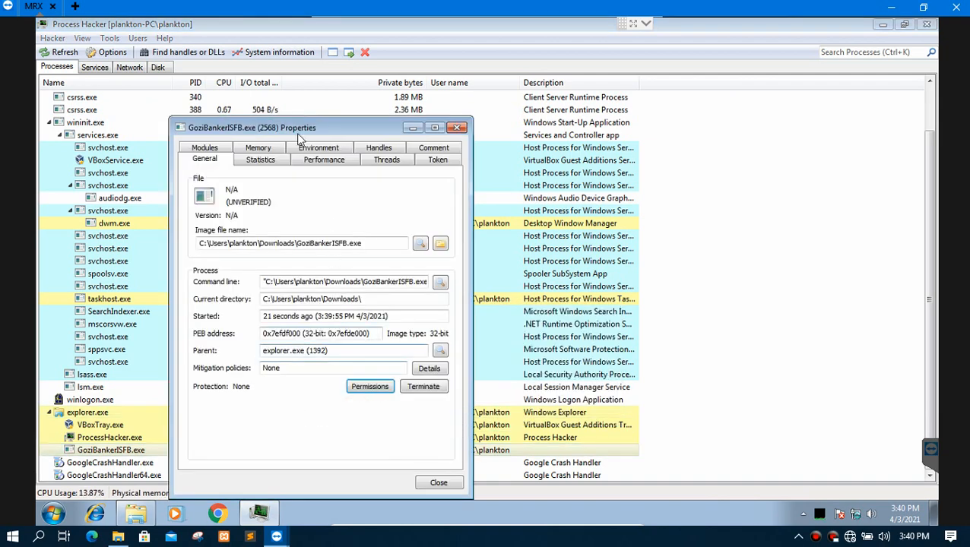
left_click(275, 167)
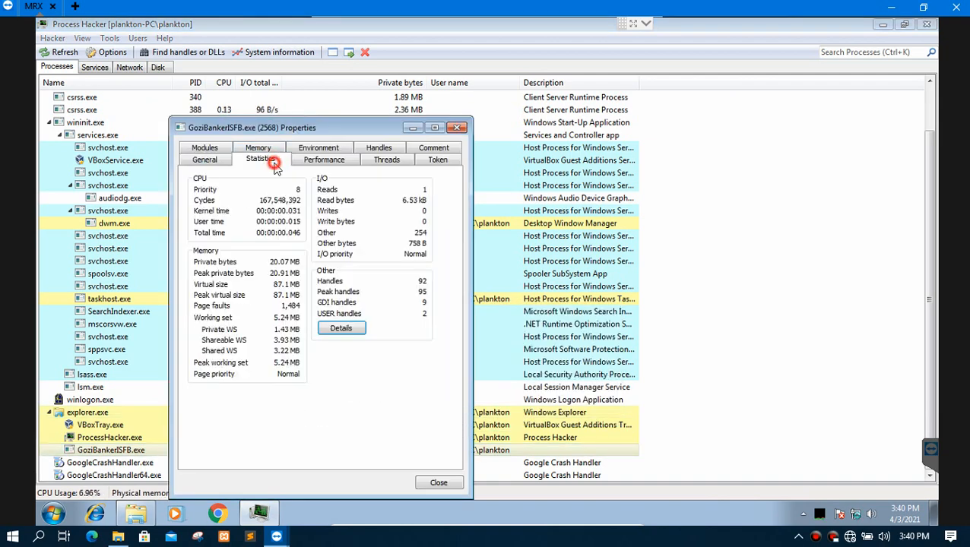
left_click(319, 168)
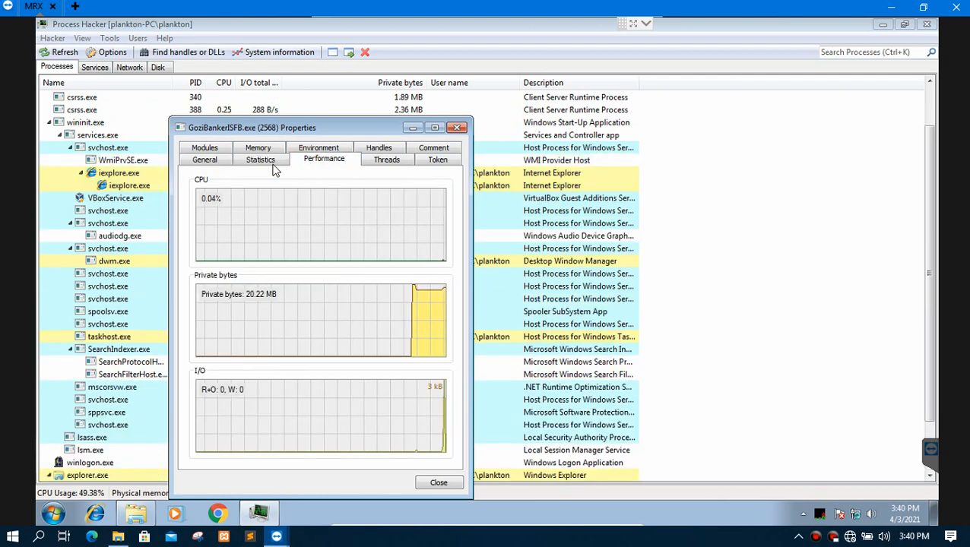
left_click(274, 167)
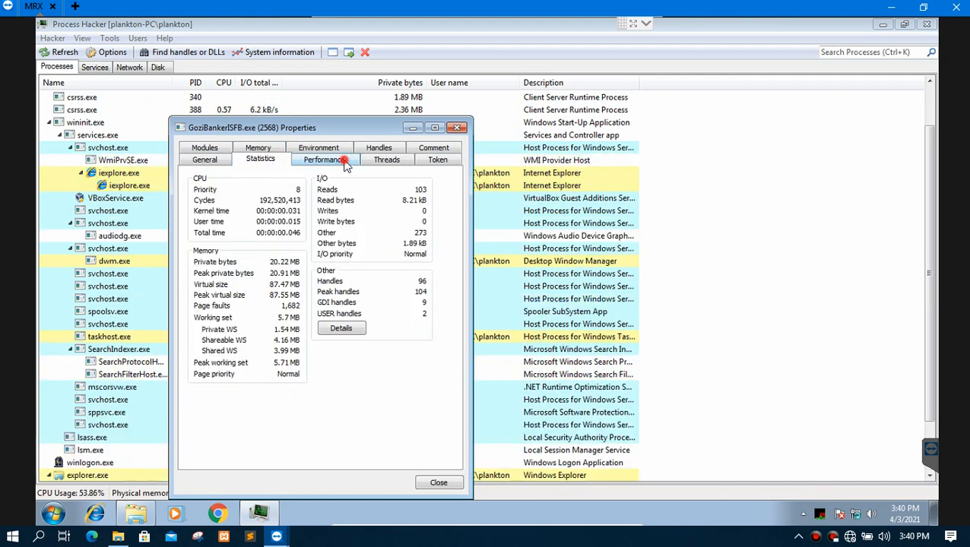
left_click(344, 164)
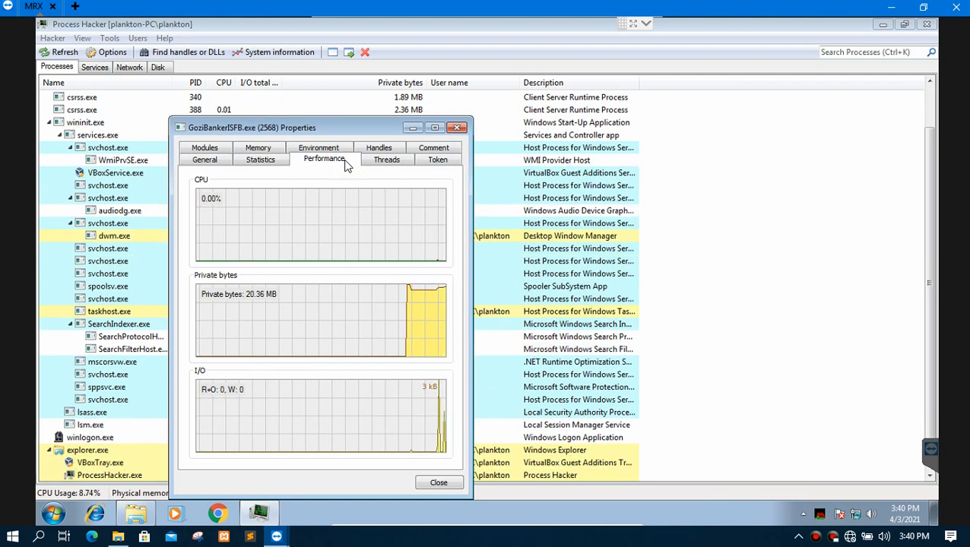
left_click(464, 127)
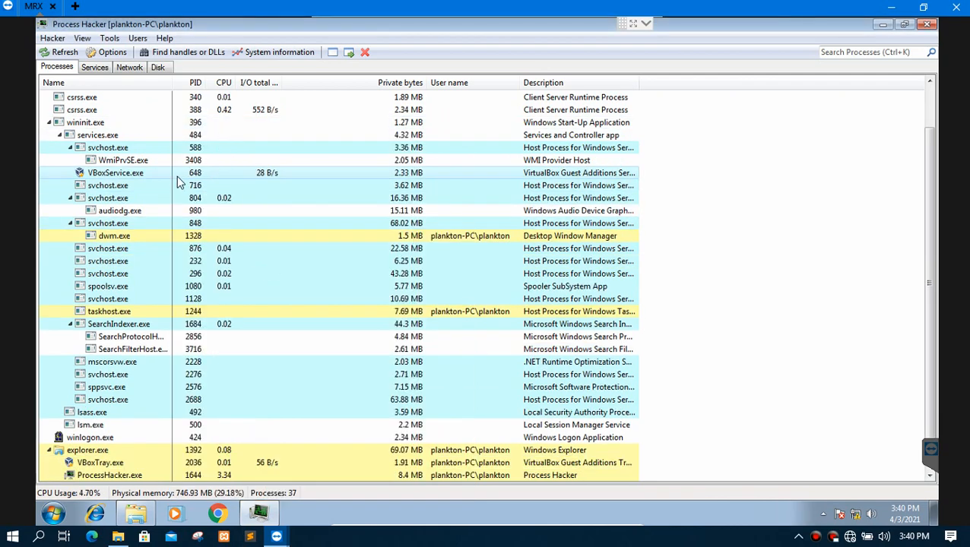
Examine the list of Windows services and drivers for status, start type and PID, through to the VSS entry
mouse_move(138, 165)
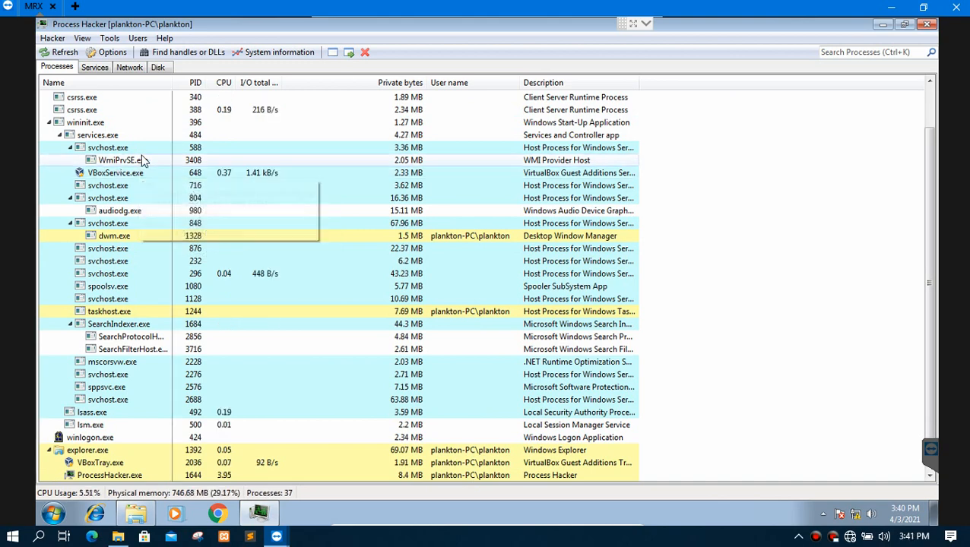
left_click(94, 67)
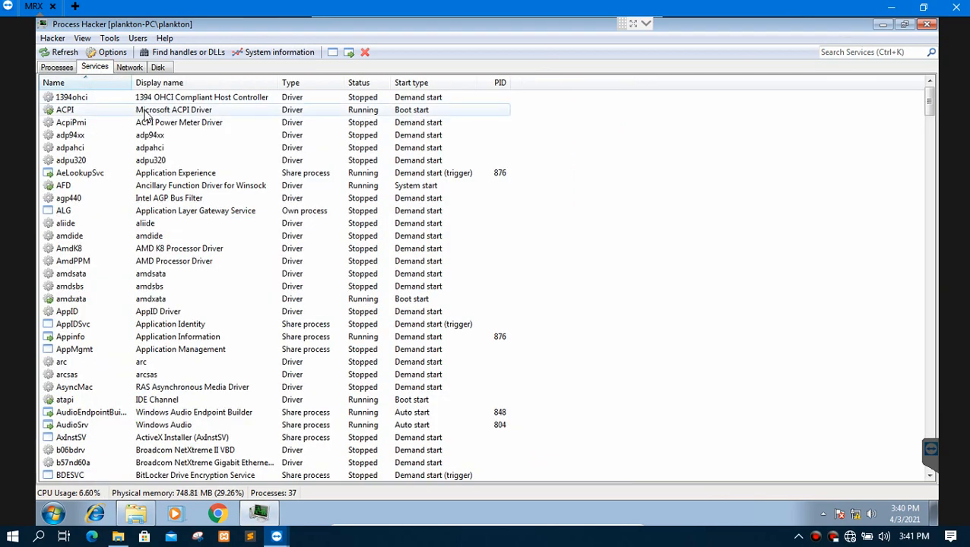
scroll(180, 182, "down", 4)
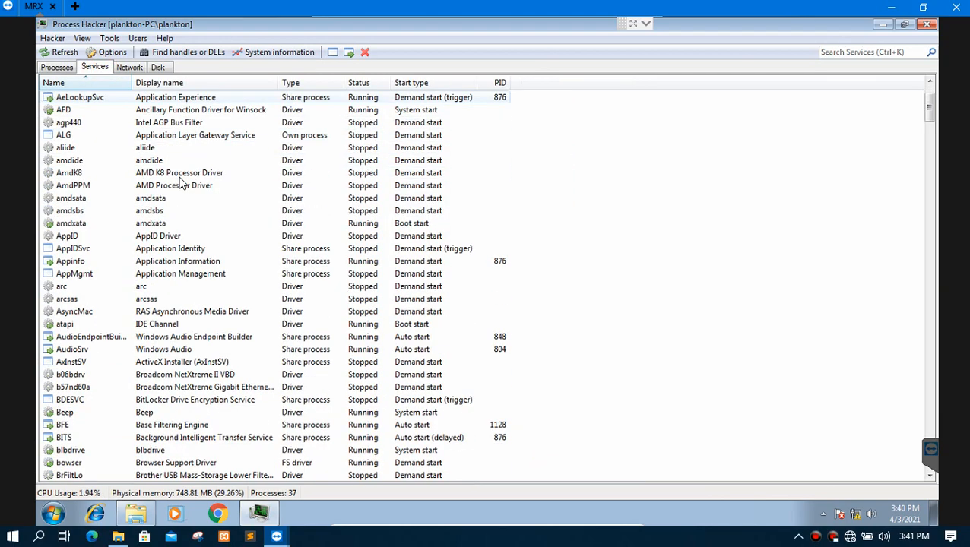
scroll(180, 183, "down", 14)
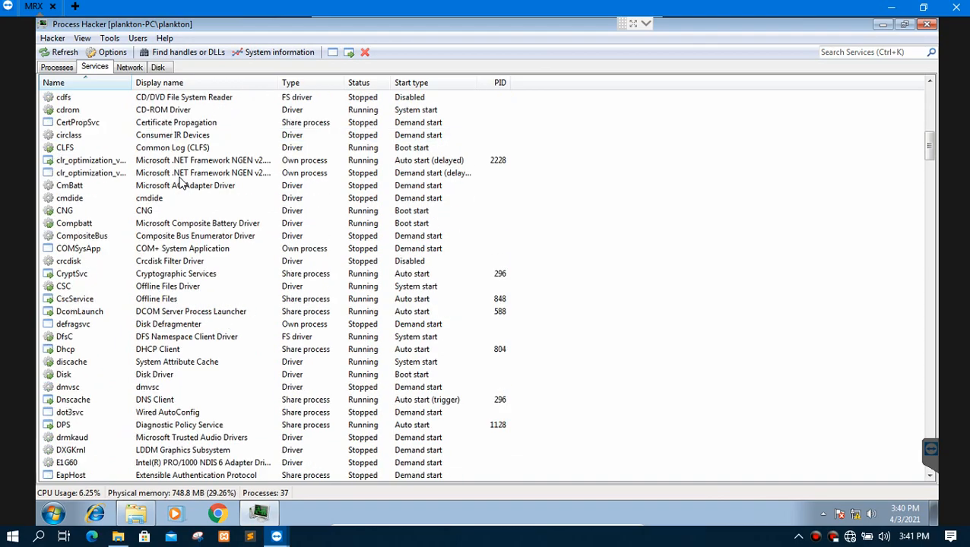
scroll(180, 182, "down", 13)
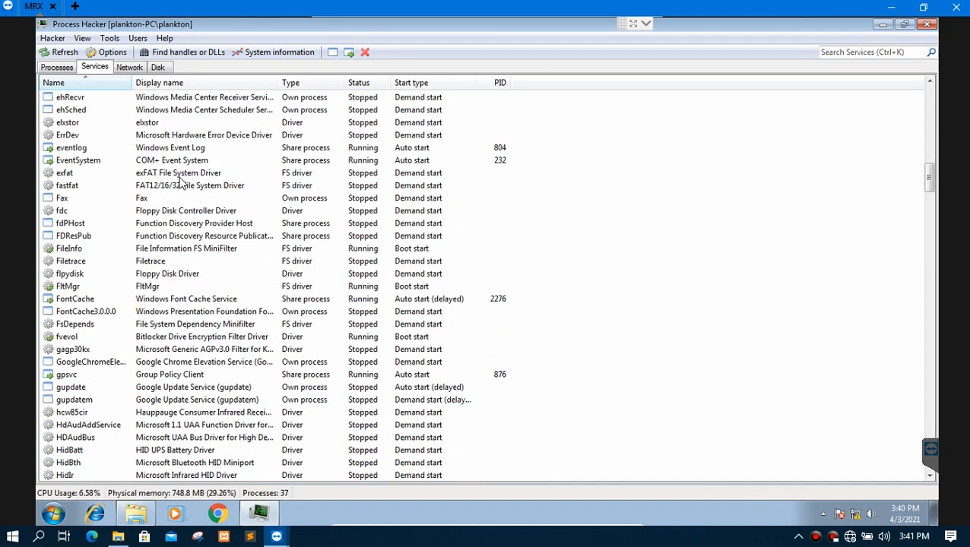
scroll(180, 183, "down", 13)
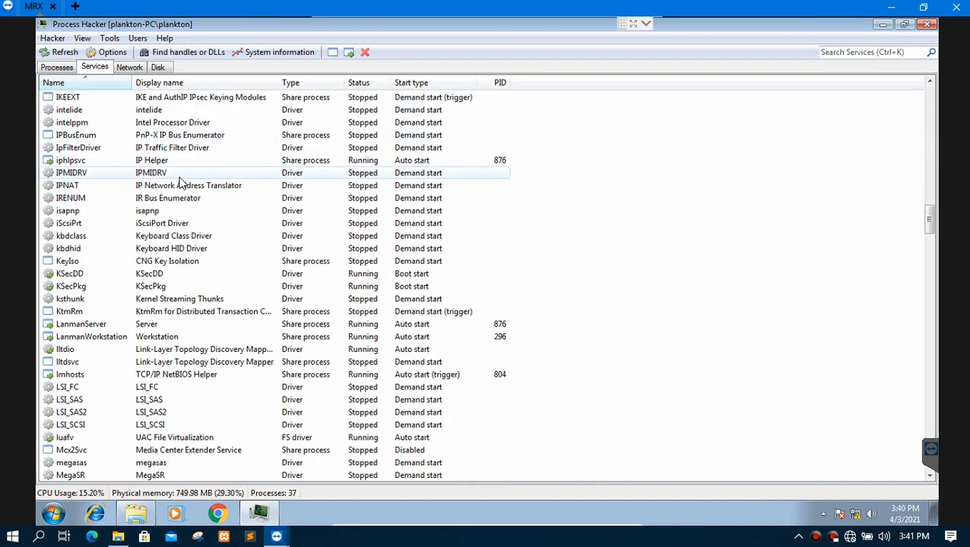
scroll(180, 182, "down", 12)
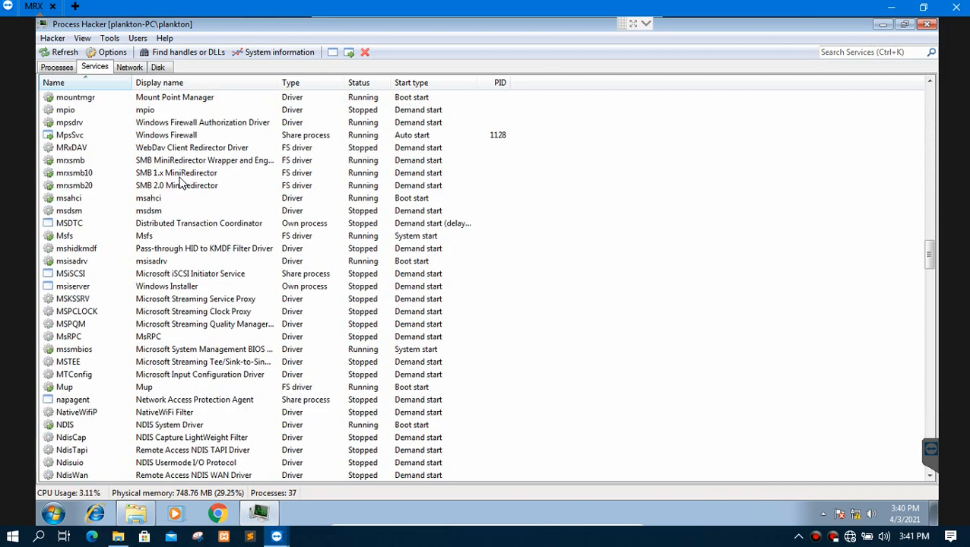
scroll(180, 182, "down", 10)
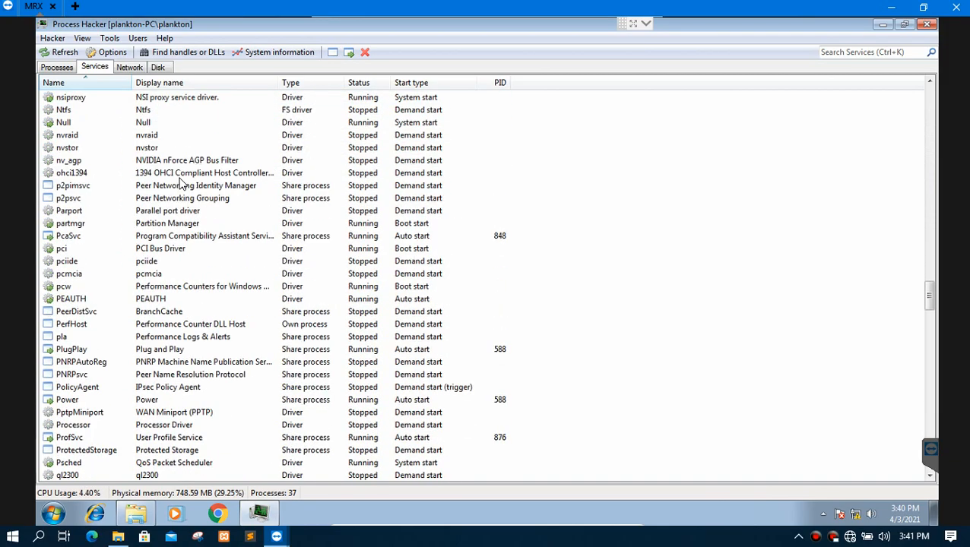
scroll(180, 182, "down", 15)
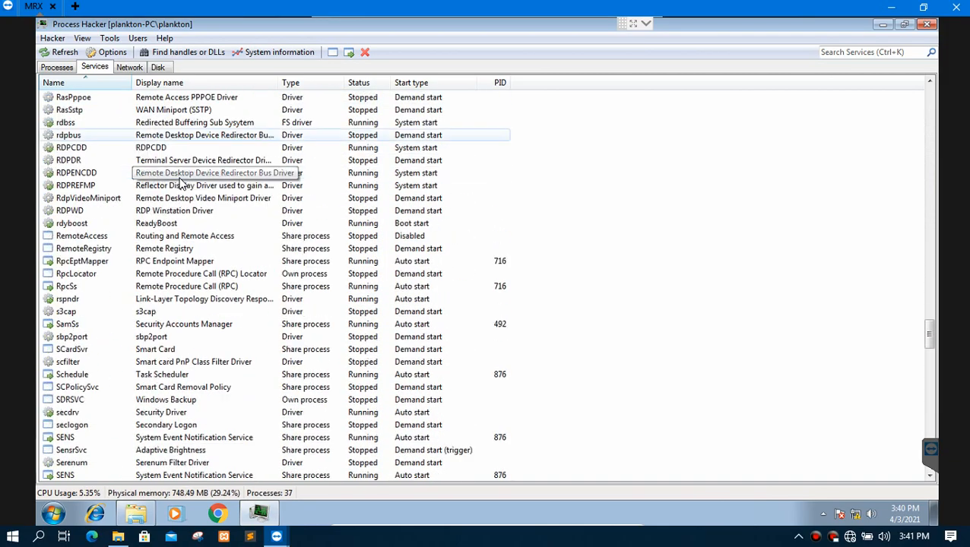
scroll(180, 183, "down", 16)
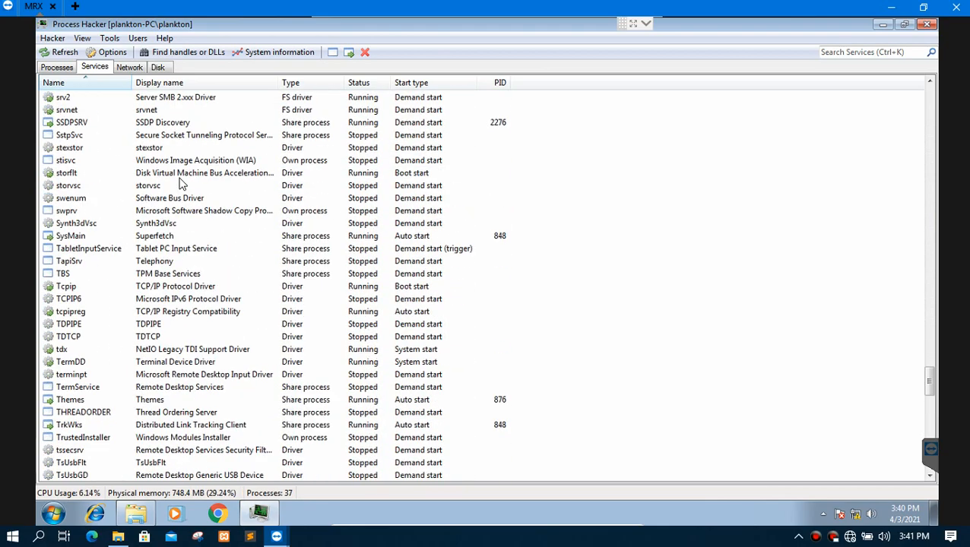
scroll(181, 182, "down", 16)
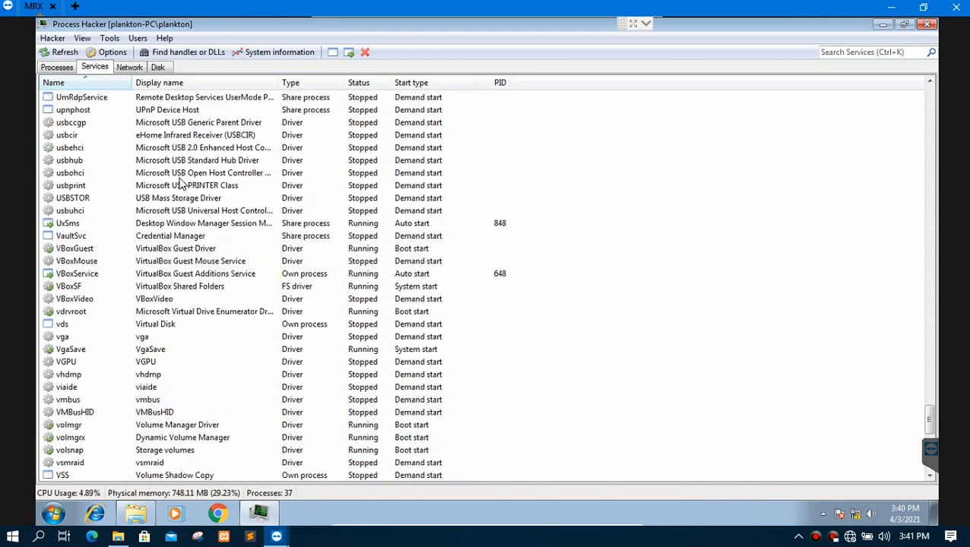
Show the network connections by process and widen the Name and Local address columns
left_click(128, 67)
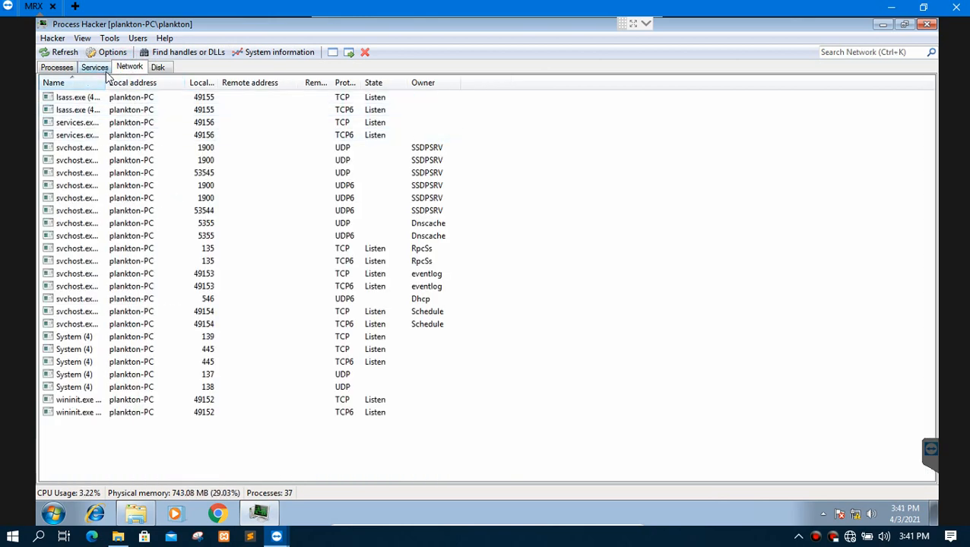
left_click_drag(107, 83, 179, 83)
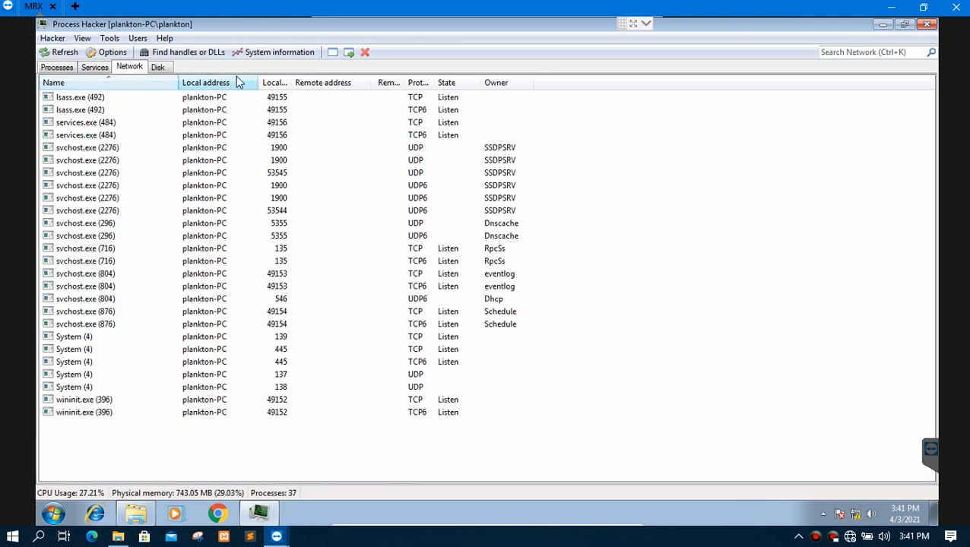
left_click_drag(261, 83, 270, 83)
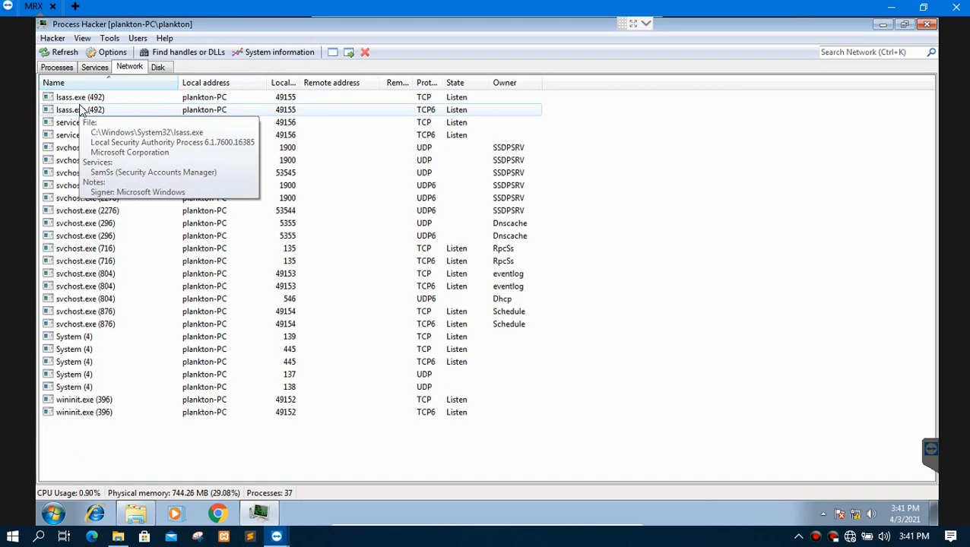
Return to the process list and examine the CPU, private bytes and I/O graphs in GoziBankerISFB.exe's properties
left_click(57, 67)
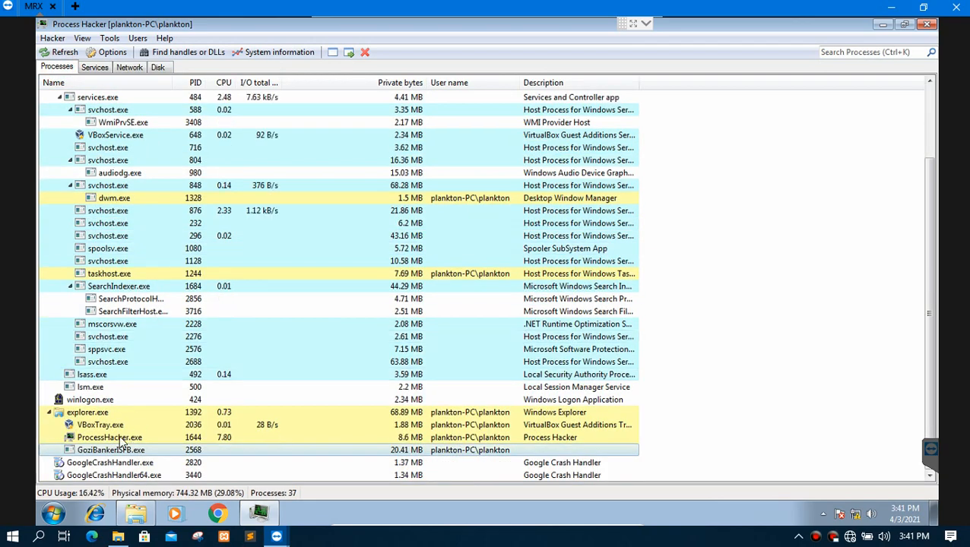
double_click(81, 451)
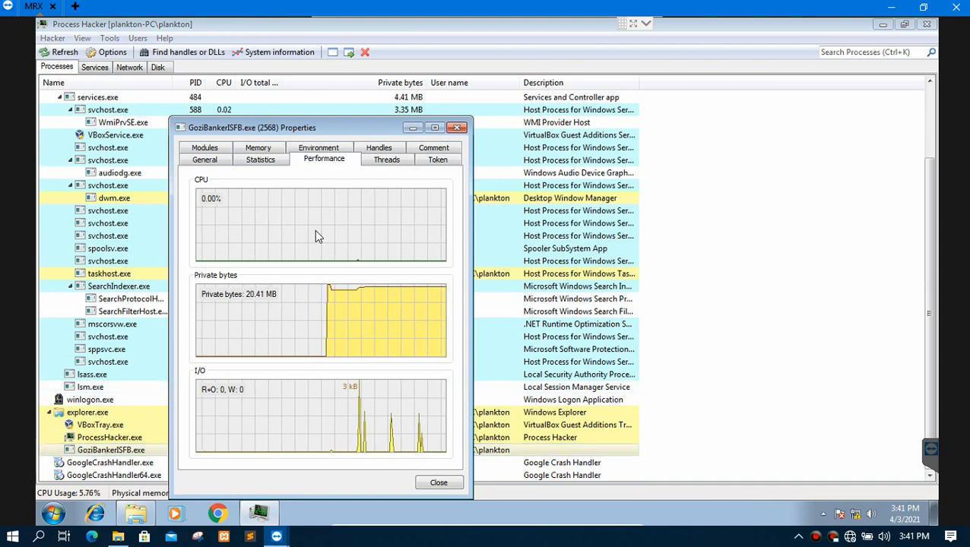
mouse_move(337, 306)
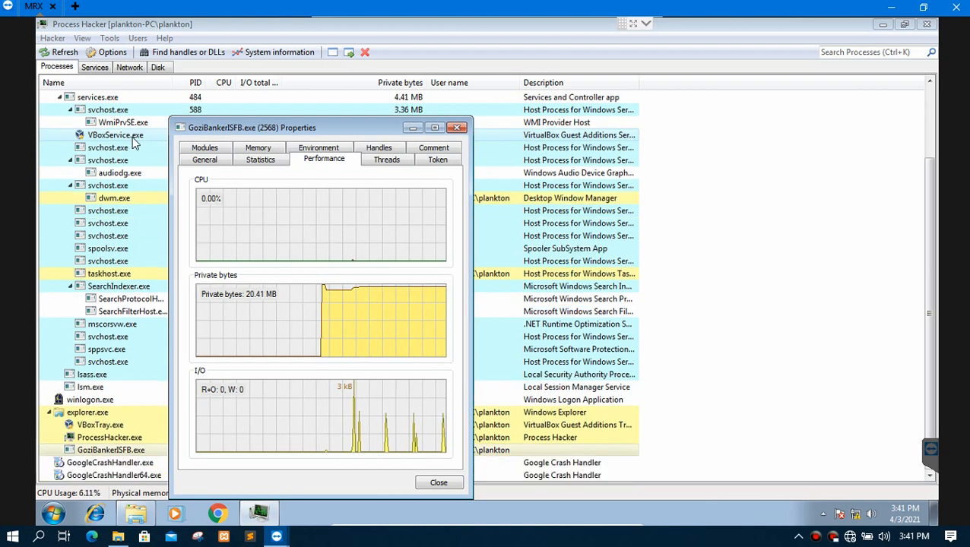
Collapse and re-expand the svchost.exe branch holding WmiPrvSE.exe, and collapse the svchost.exe branch holding audiodg.exe
left_click(68, 112)
left_click(70, 122)
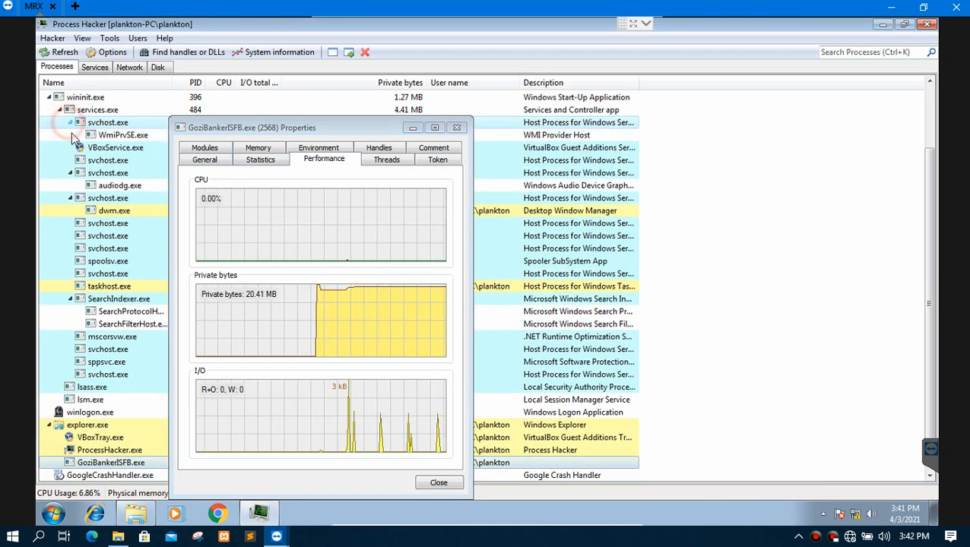
left_click(73, 171)
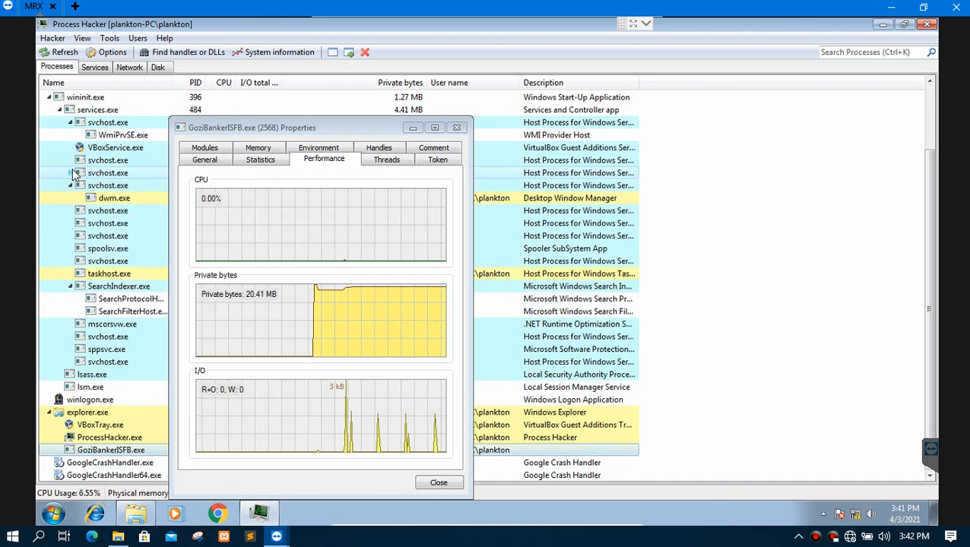
Re-expand the svchost.exe branch holding audiodg.exe, and examine the threads and token privileges of GoziBankerISFB.exe
left_click(71, 173)
left_click(388, 162)
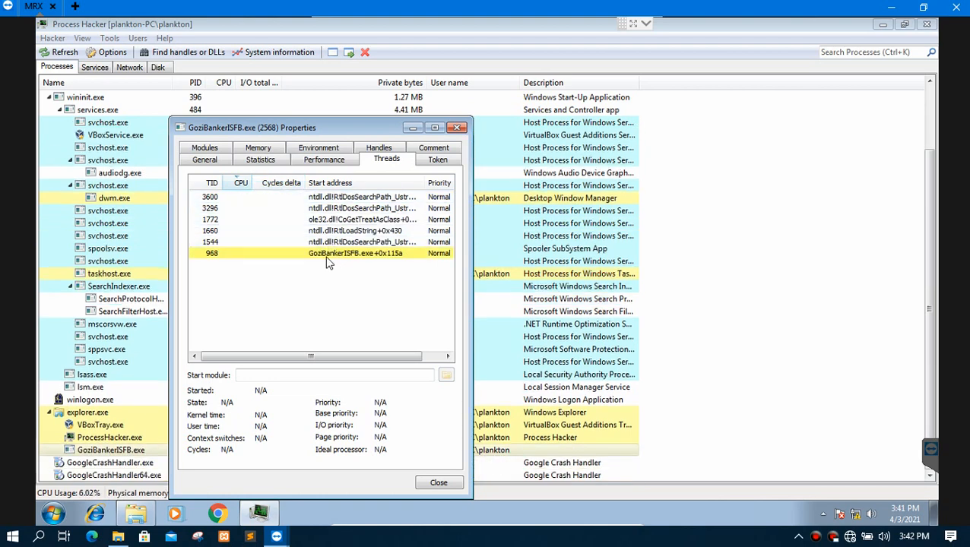
left_click(339, 357)
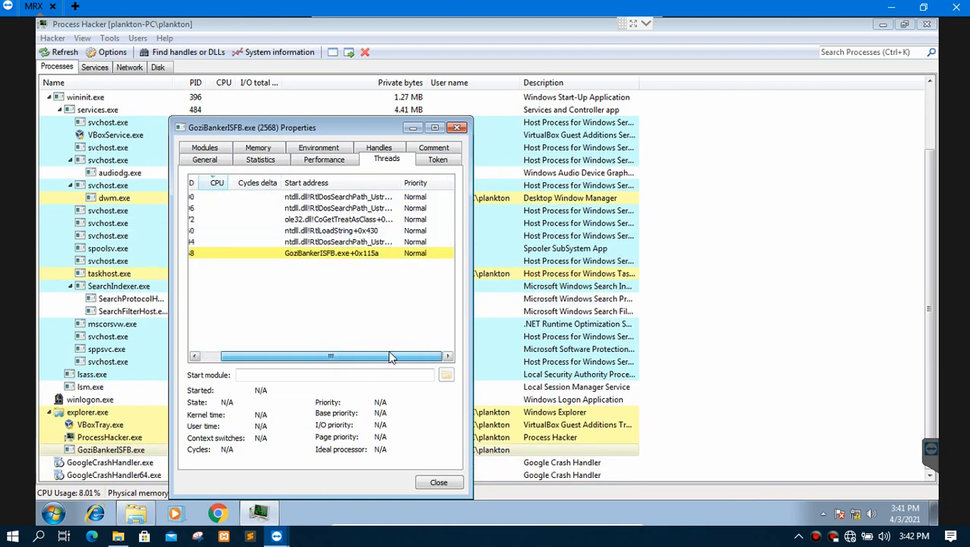
mouse_move(320, 354)
left_mouse_down()
mouse_move(365, 346)
mouse_move(322, 346)
left_mouse_up()
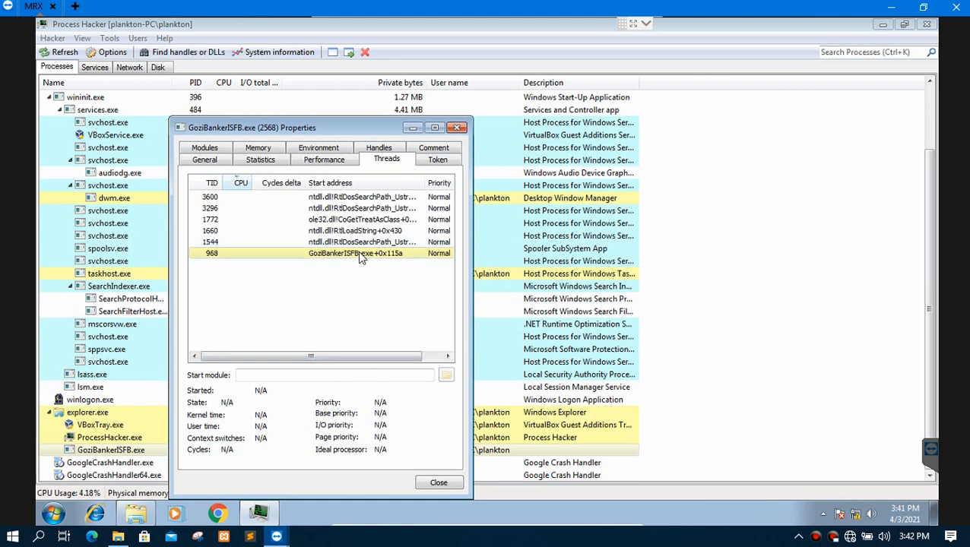
left_click(437, 161)
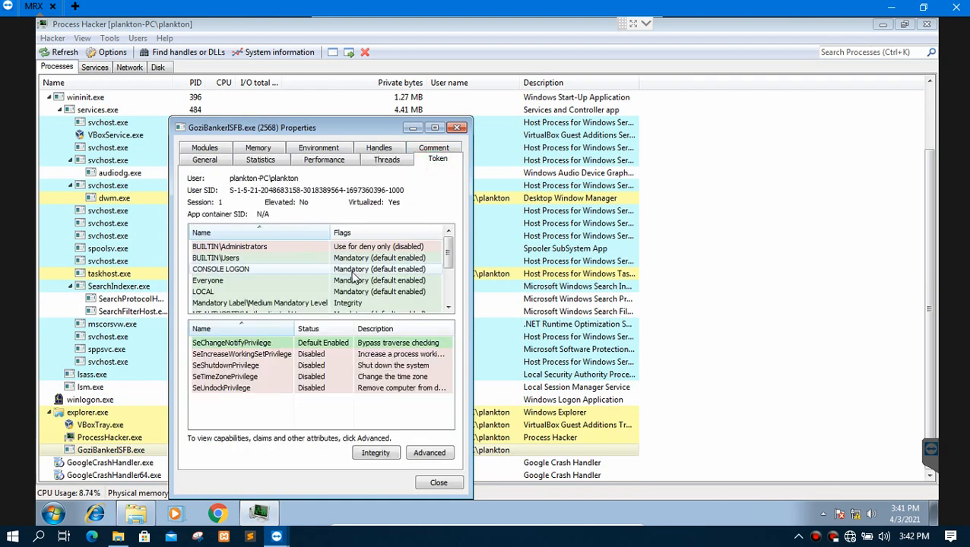
Look through the modules loaded by GoziBankerISFB.exe, including their base addresses, sizes and descriptions
left_click(205, 148)
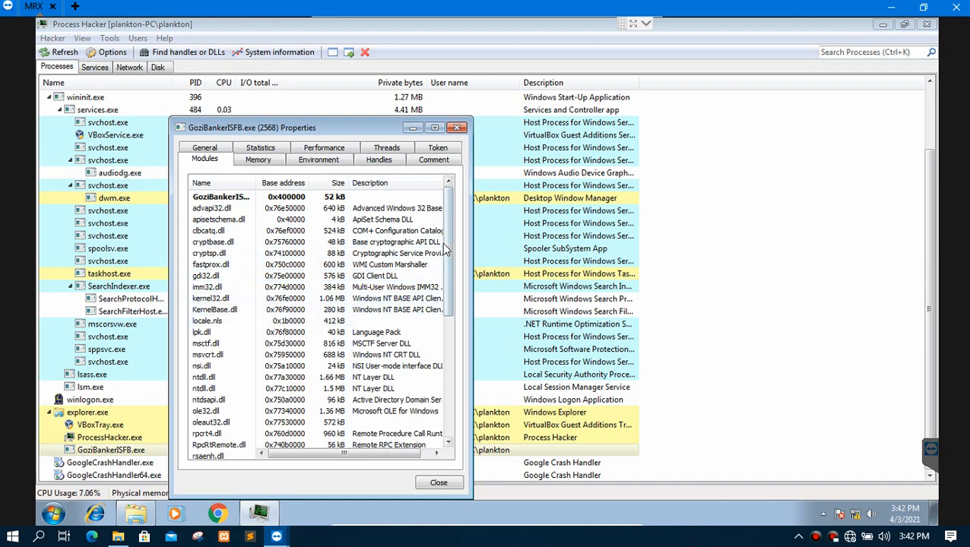
left_click_drag(448, 275, 453, 176)
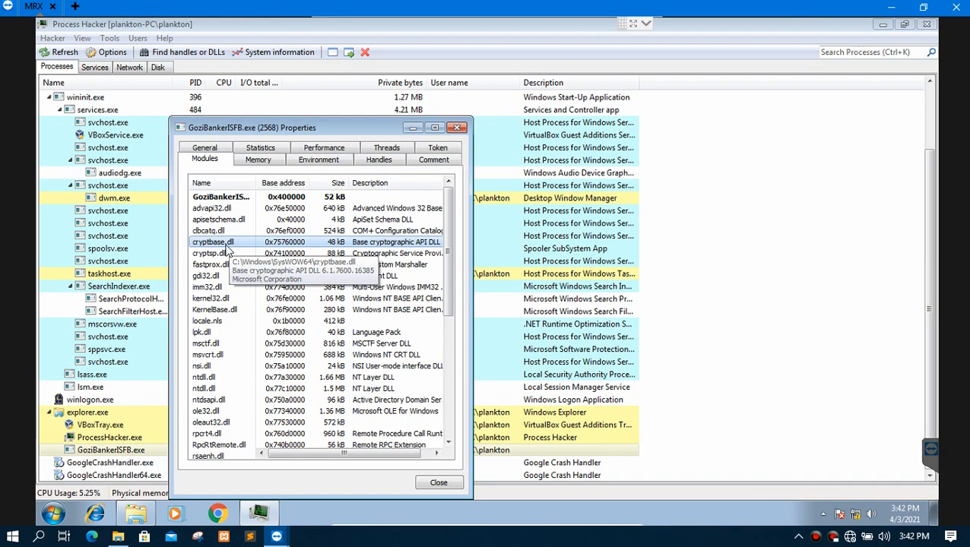
scroll(227, 251, "down", 7)
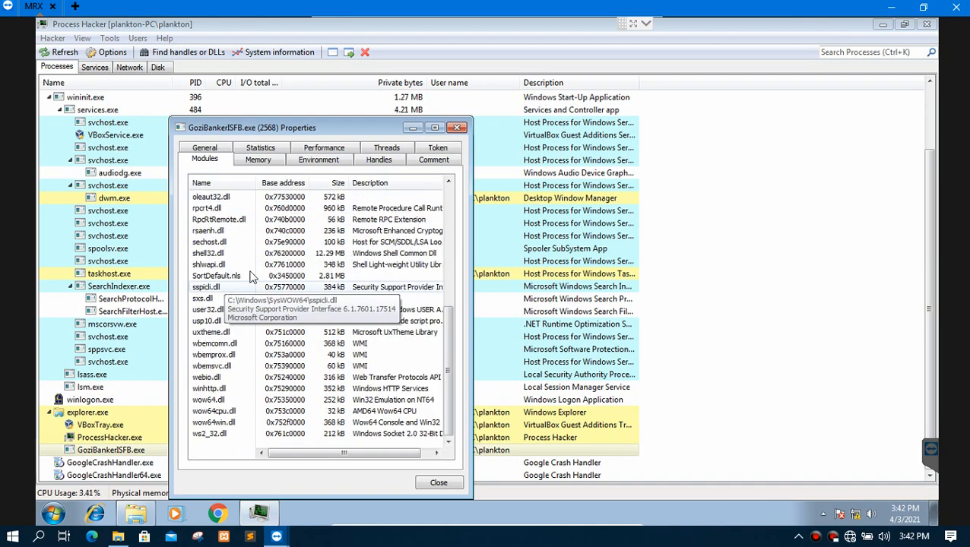
scroll(228, 285, "up", 3)
Examine the GoziBankerISFB.exe memory regions, expanding 0x10000 and widening the Type and Protection columns, through to the Locked WS column
left_click(258, 160)
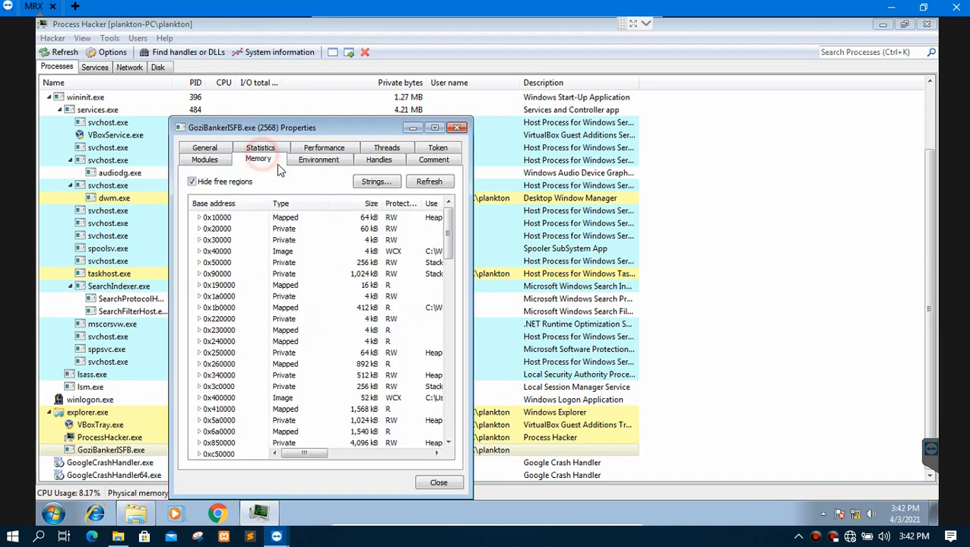
scroll(241, 243, "down", 1)
scroll(241, 244, "up", 1)
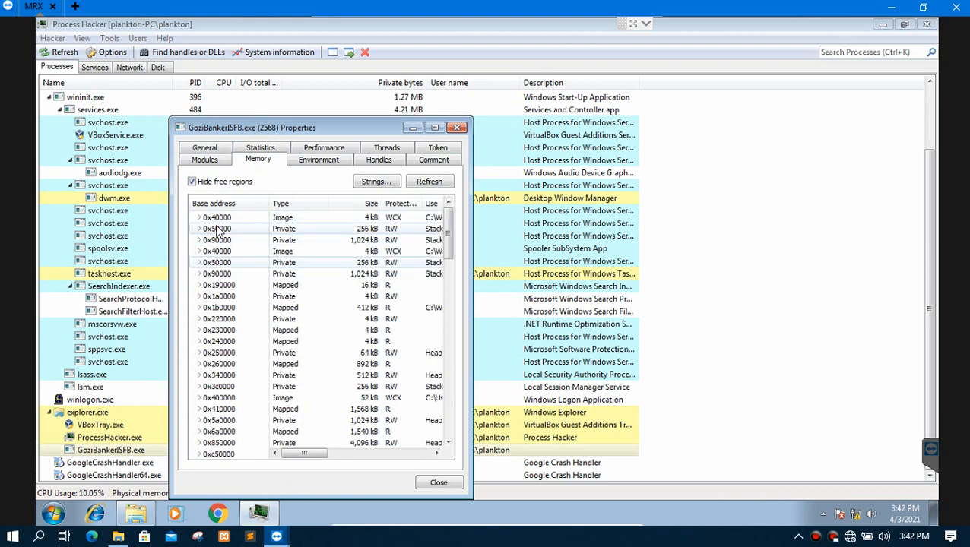
left_click(199, 218)
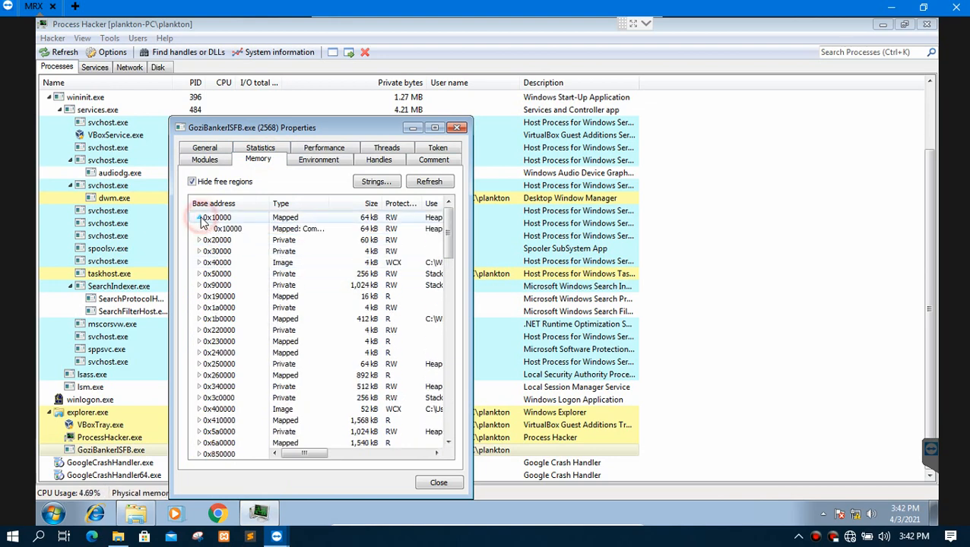
left_click(266, 228)
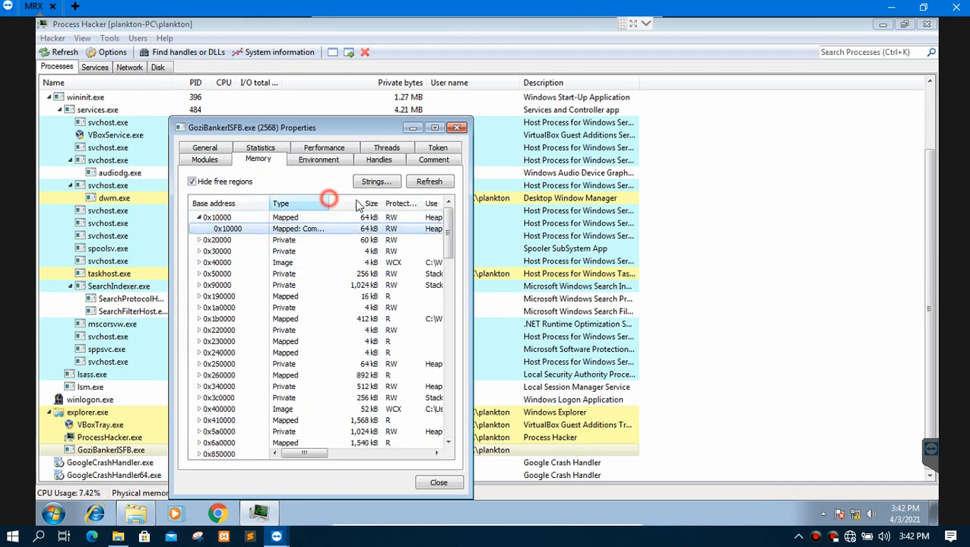
left_click_drag(330, 204, 379, 204)
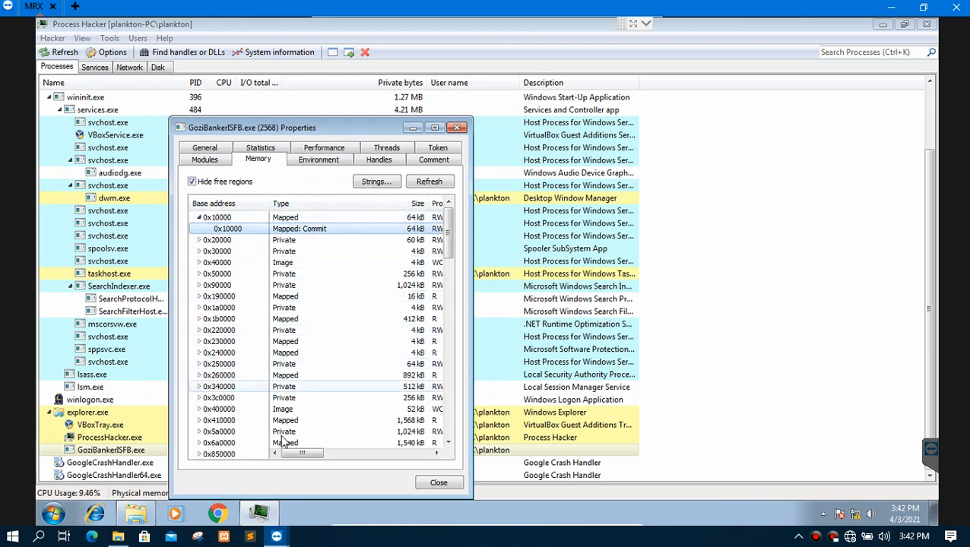
left_click(306, 452)
left_click_drag(316, 454, 331, 455)
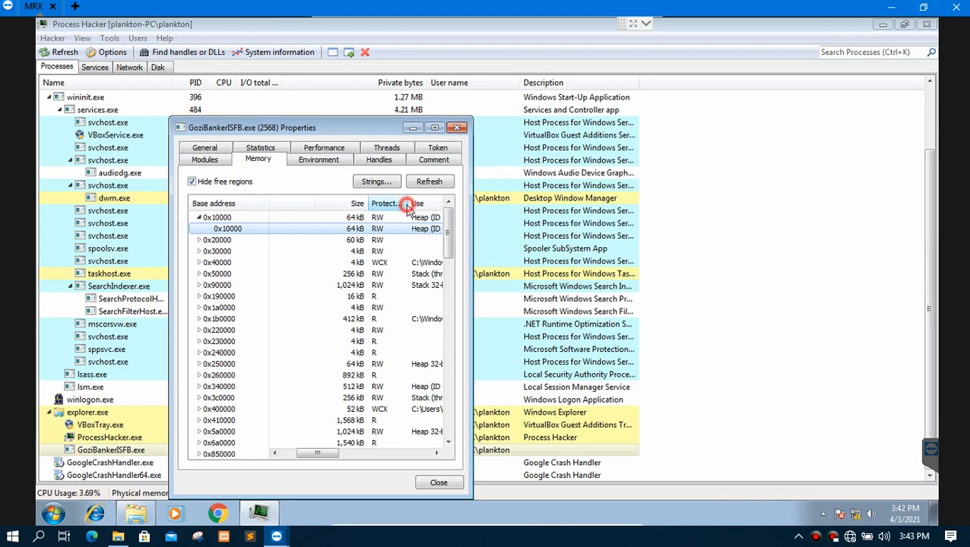
left_click_drag(407, 205, 429, 206)
left_click_drag(323, 453, 428, 453)
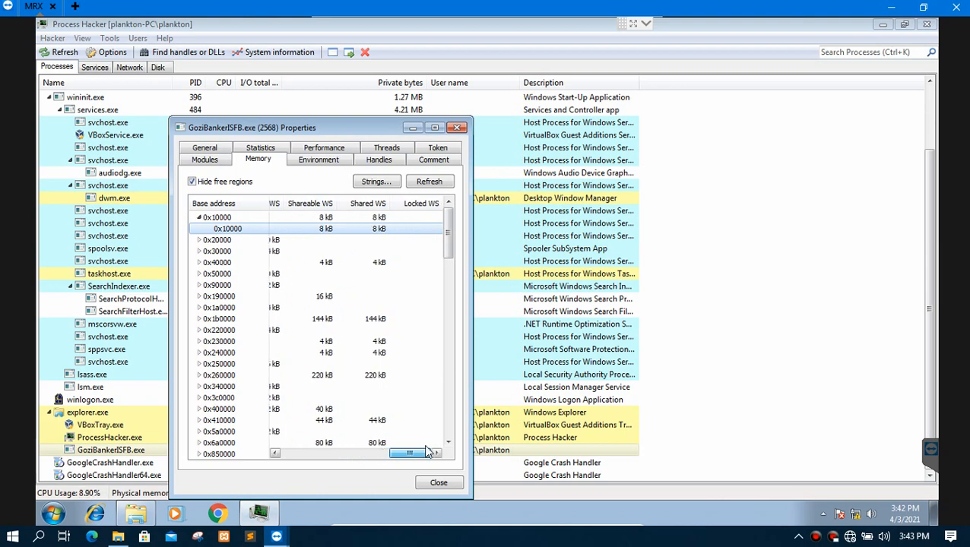
Examine the environment variables, named handles and comment of GoziBankerISFB.exe, and close its properties
left_click(319, 162)
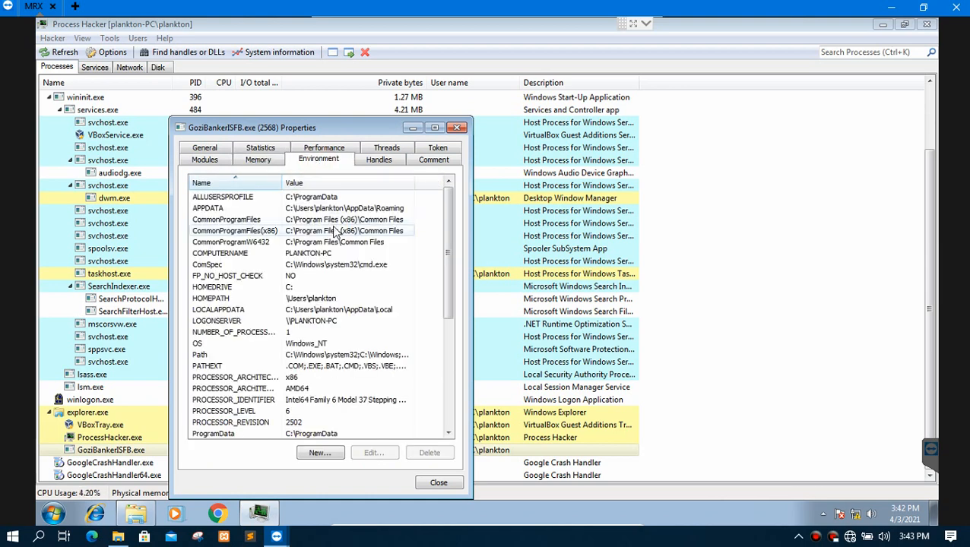
scroll(352, 247, "down", 3)
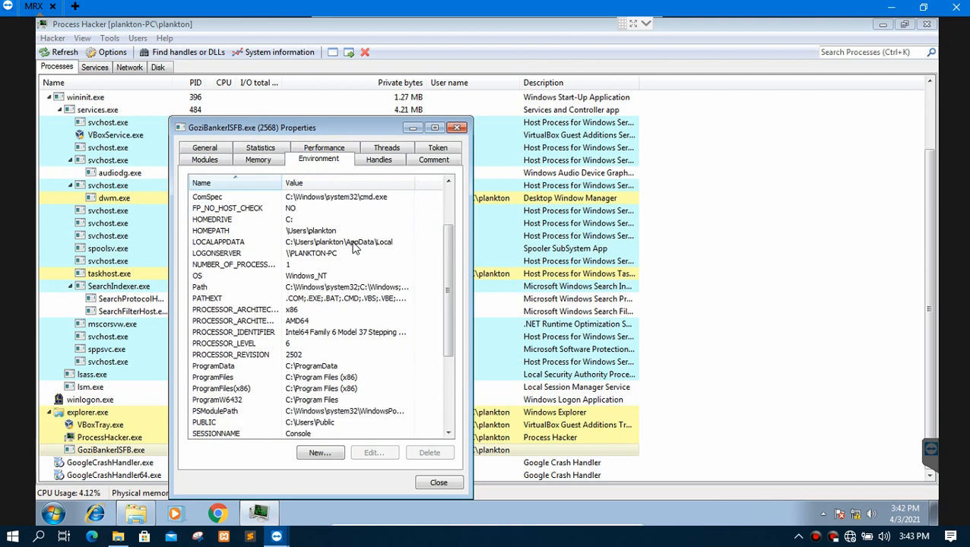
left_click(384, 162)
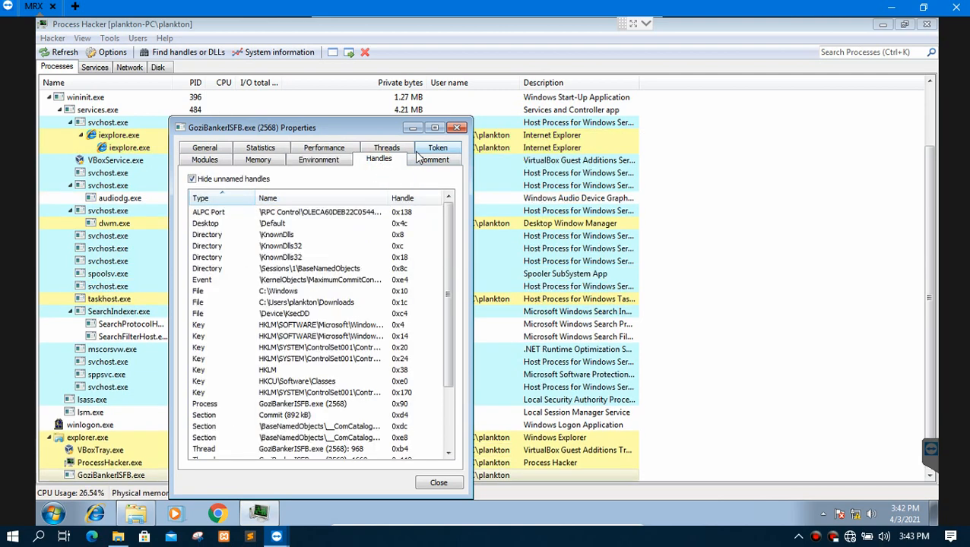
scroll(419, 216, "down", 1)
scroll(419, 216, "down", 2)
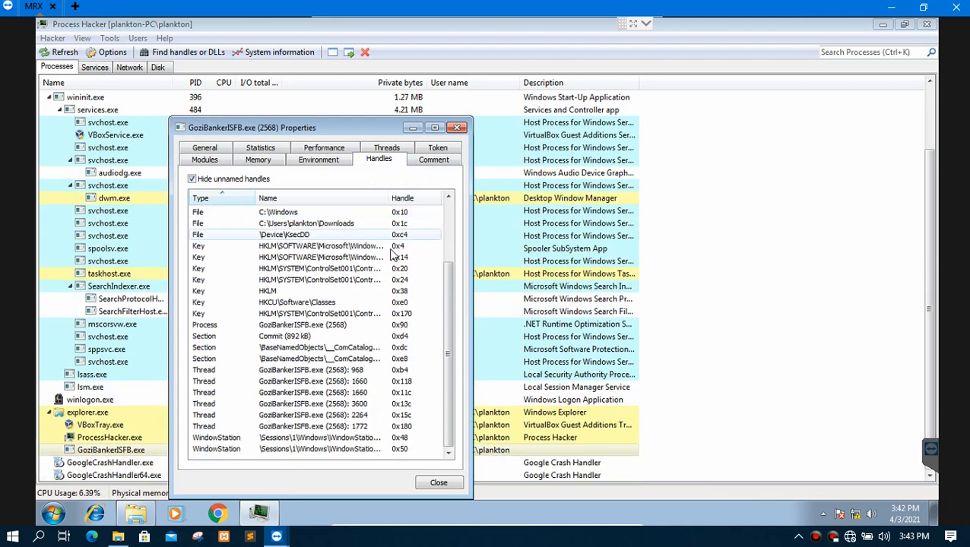
left_click(372, 251)
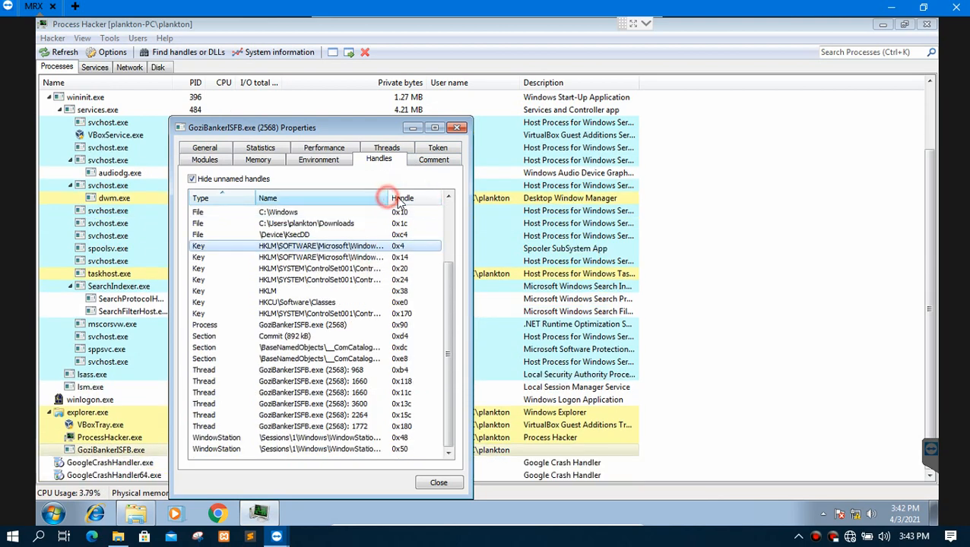
left_click(428, 159)
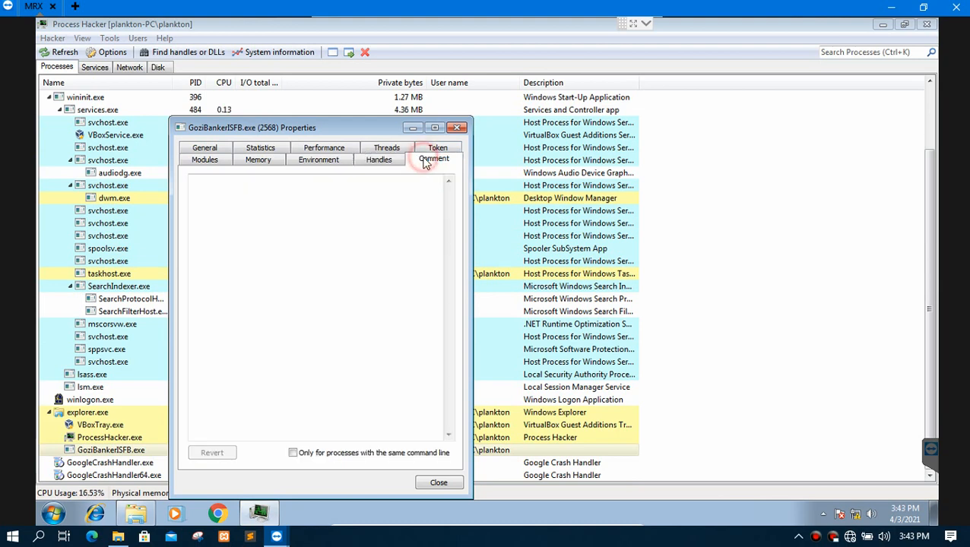
left_click(457, 128)
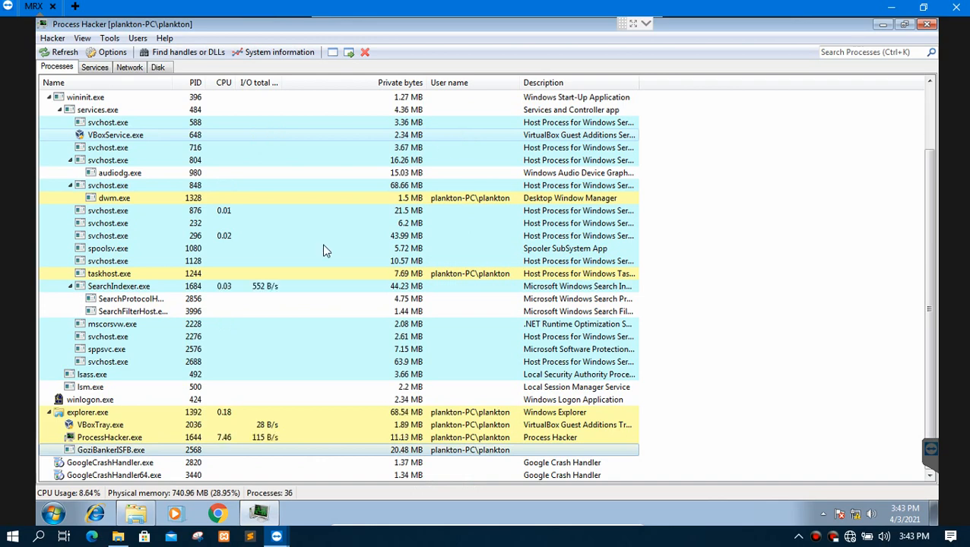
Terminate the GoziBankerISFB.exe process tree and close Process Hacker
right_click(126, 452)
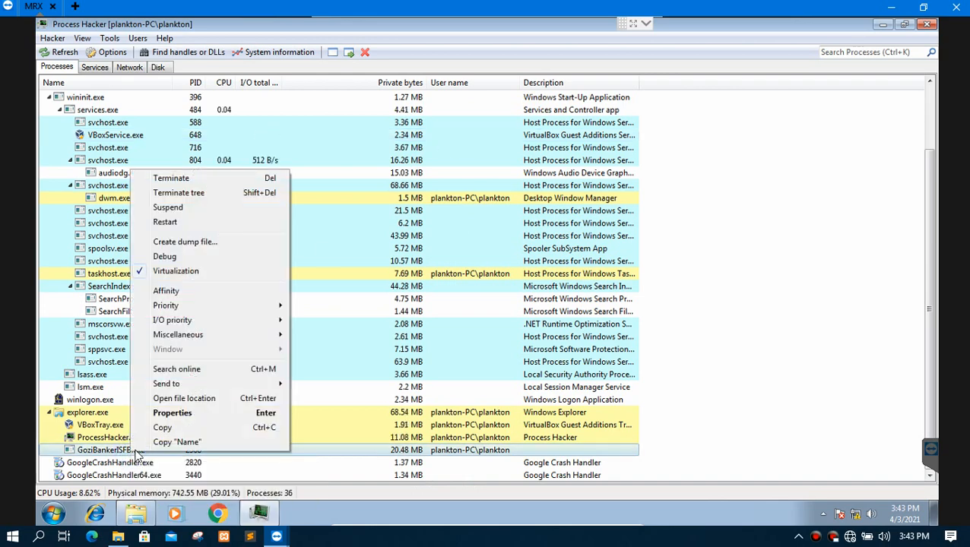
left_click(175, 192)
left_click(519, 292)
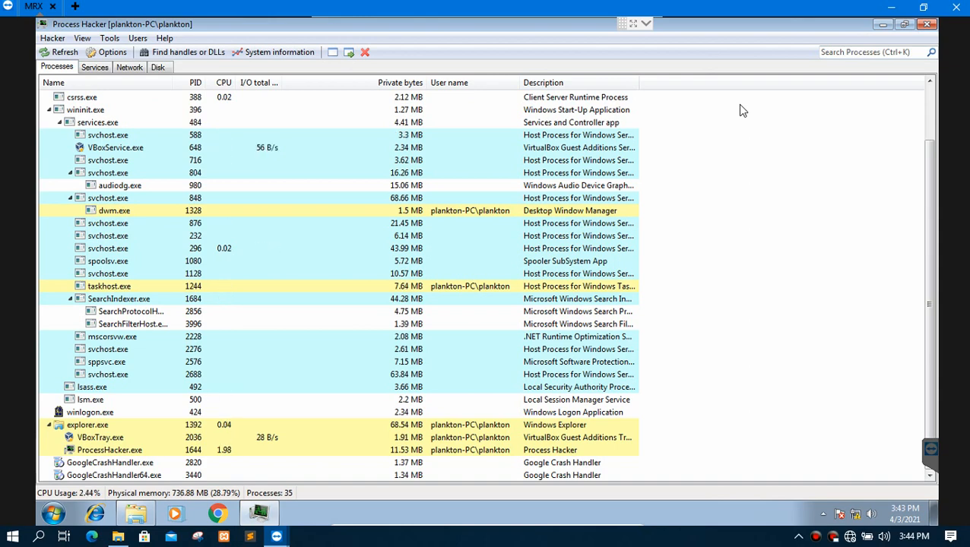
left_click(928, 26)
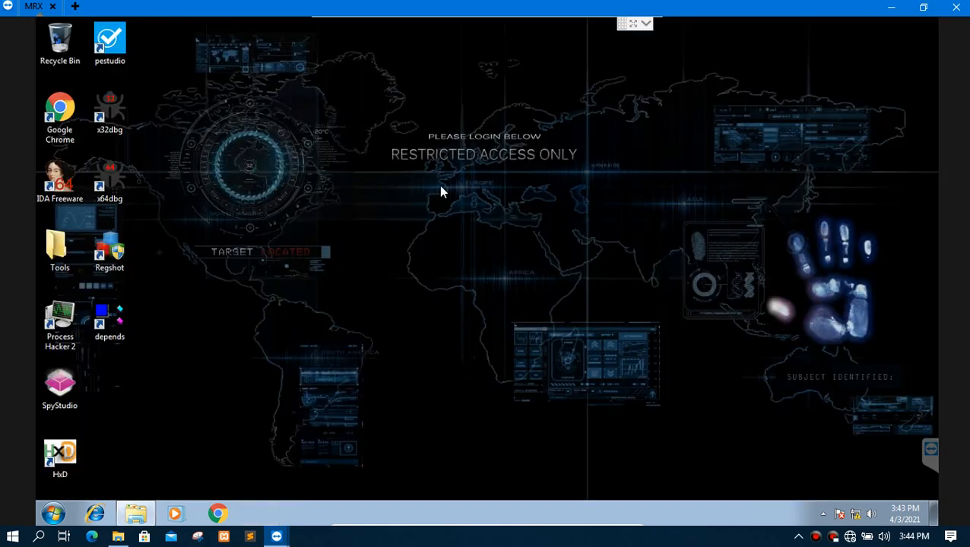
Launch Regshot from the desktop with elevation allowed, and take the first registry shot
double_click(125, 247)
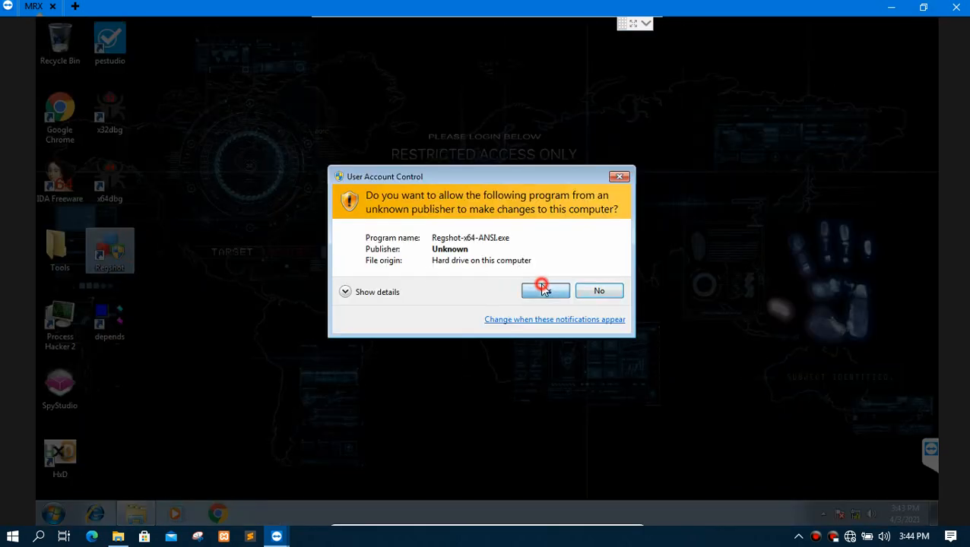
left_click(542, 289)
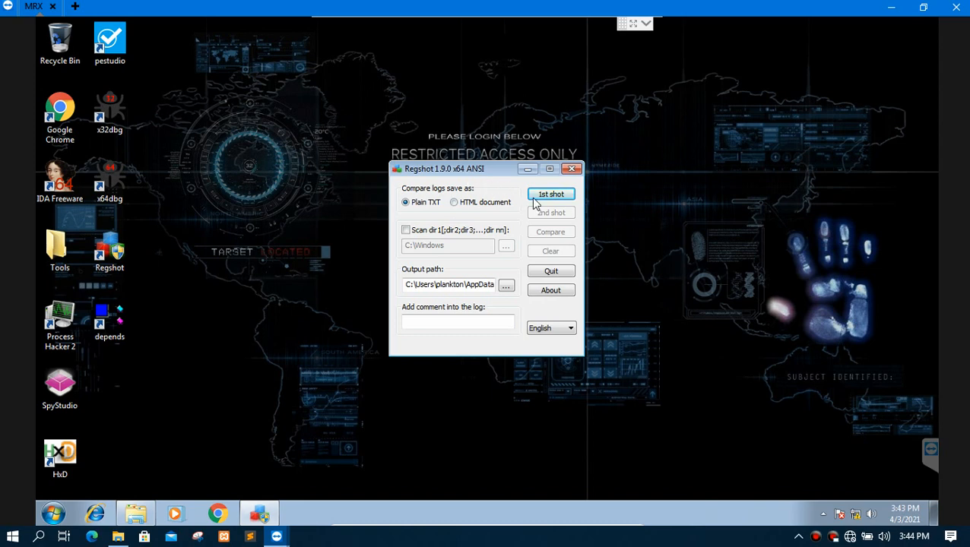
left_click(541, 196)
left_click(567, 201)
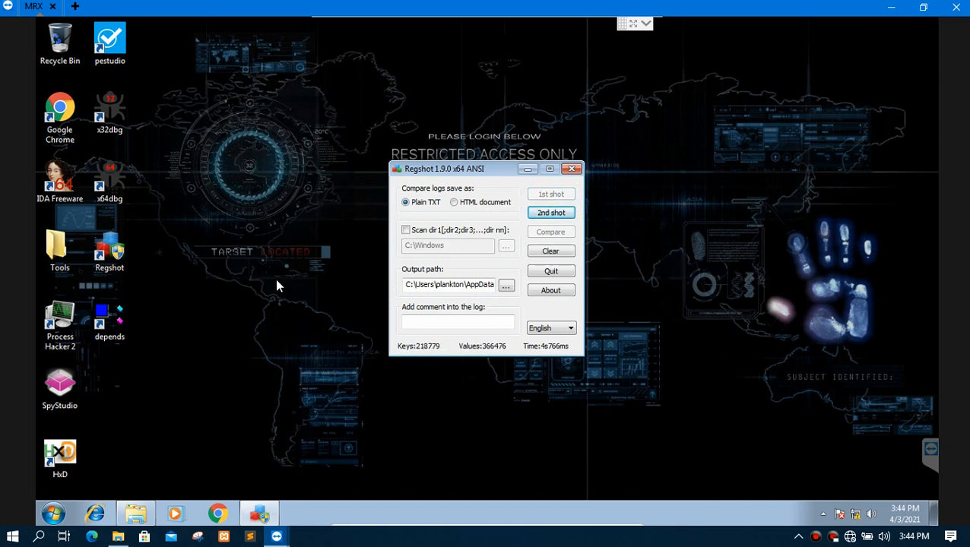
Run the GoziBankerISFB application from the Downloads folder and close the folder window
left_click(133, 515)
left_click(422, 163)
double_click(424, 161)
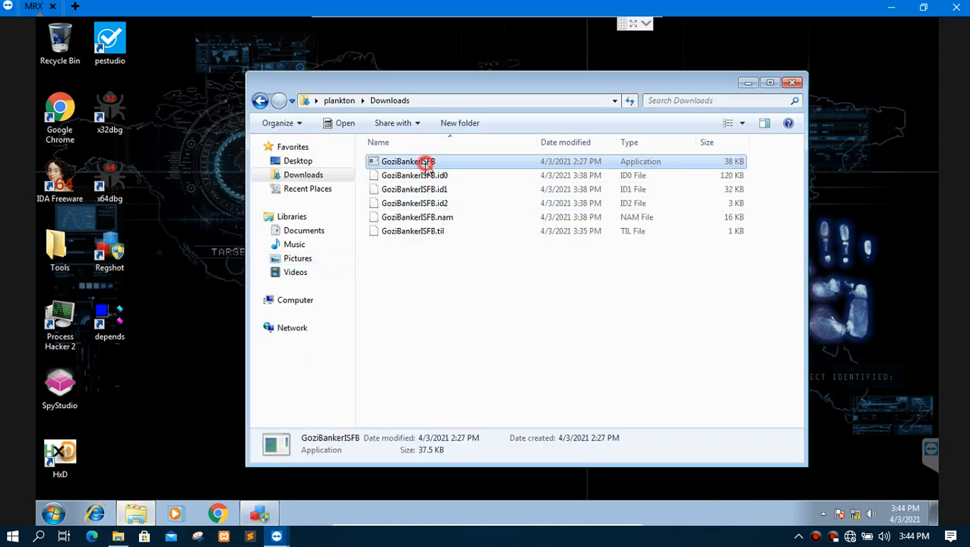
left_click(530, 277)
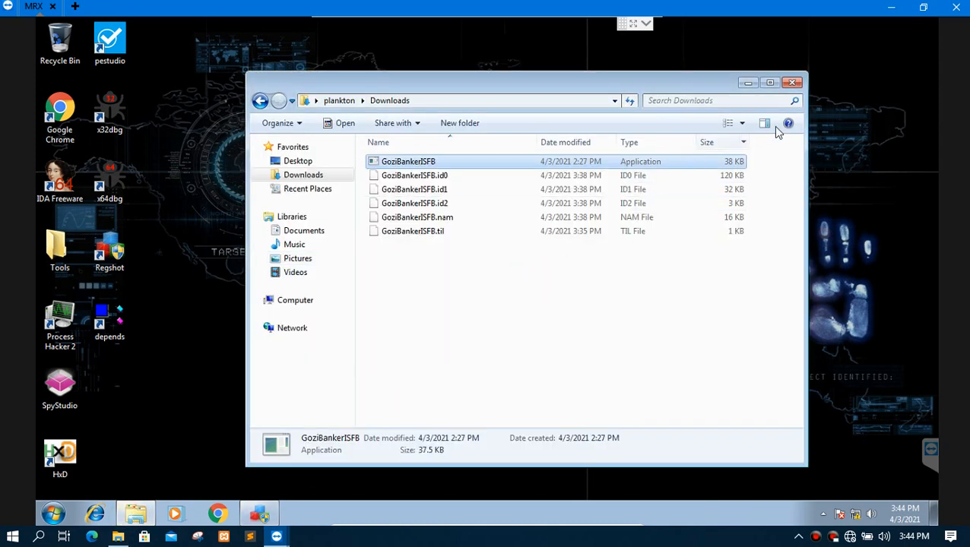
left_click(792, 82)
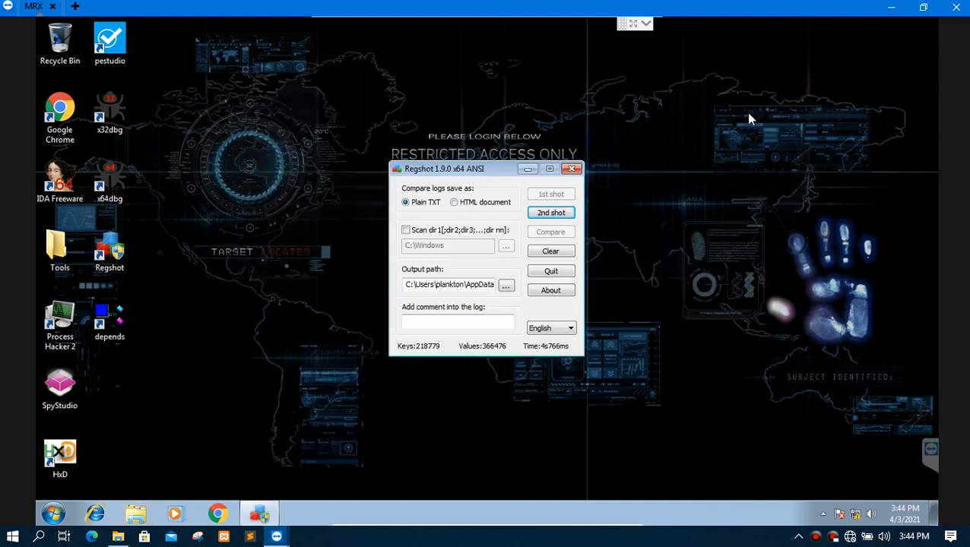
Take the second registry shot in Regshot and compare it with the first
left_click(562, 214)
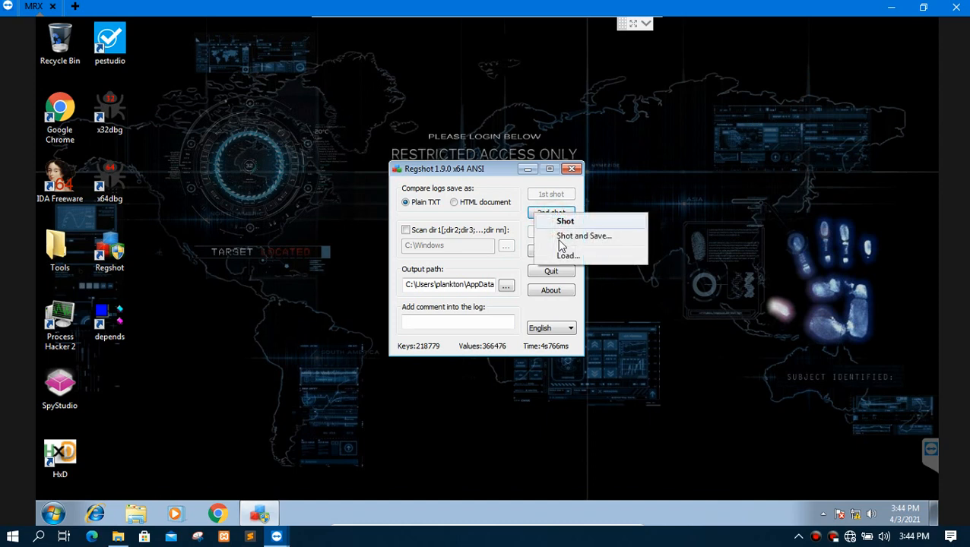
left_click(566, 223)
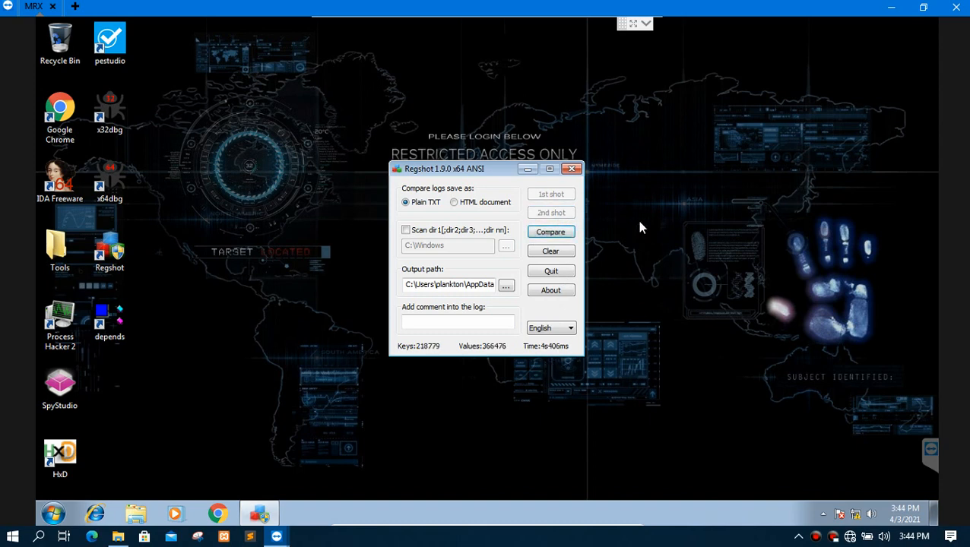
left_click(550, 231)
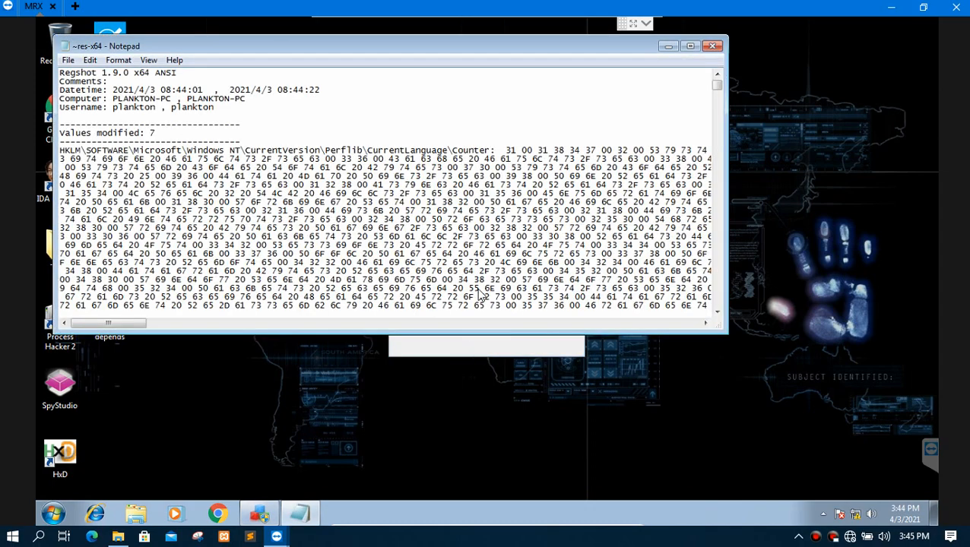
Maximize the ~res-x64 comparison log and highlight the HKLM Perflib\CurrentLanguage\Counter path under the modified values
left_click(691, 46)
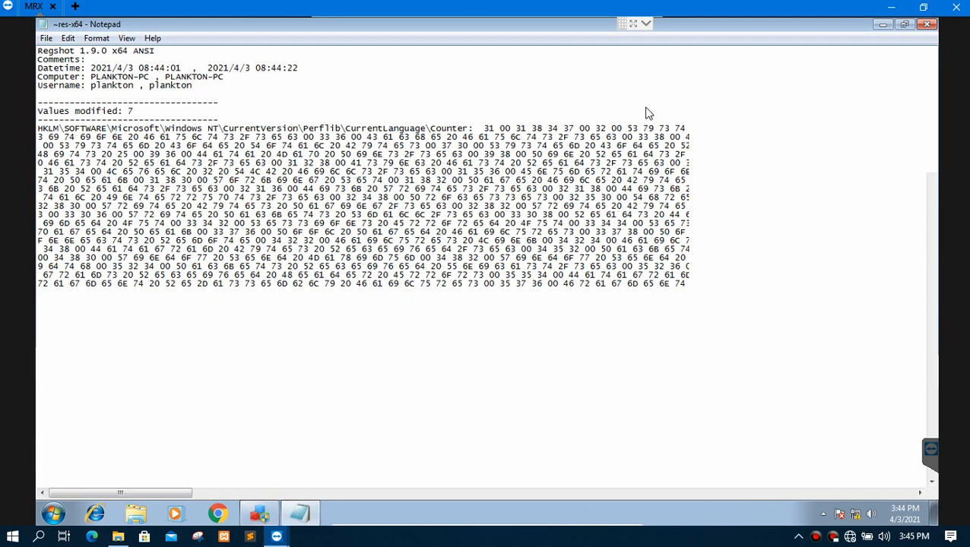
double_click(130, 111)
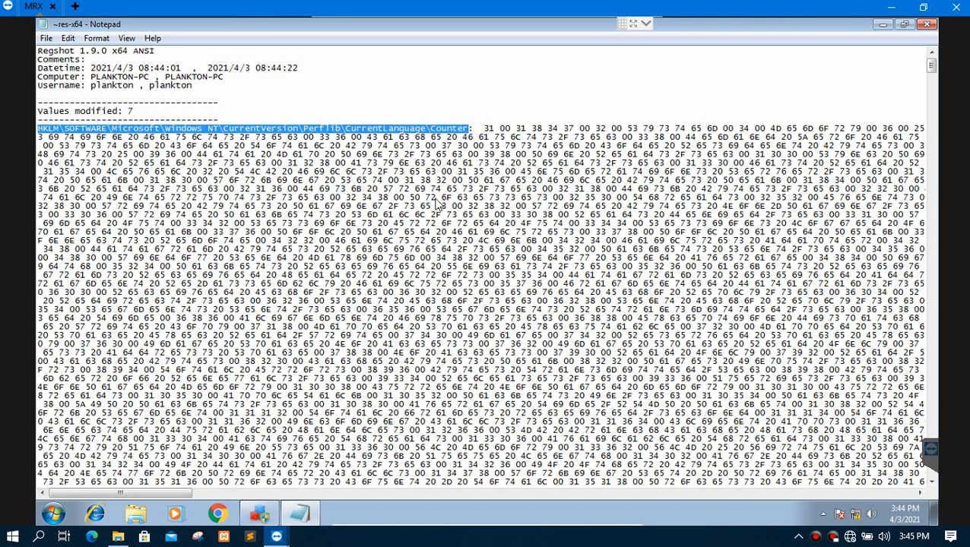
Review the rest of the ~res-x64 comparison log, down to the HKU UserAssist entries and the Total changes line
scroll(431, 198, "down", 15)
scroll(431, 205, "down", 2)
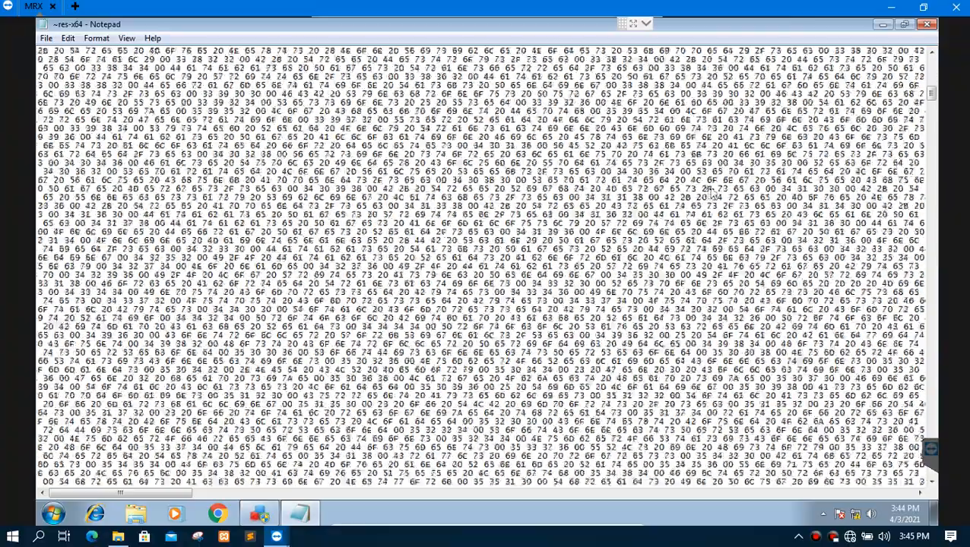
left_click(932, 289)
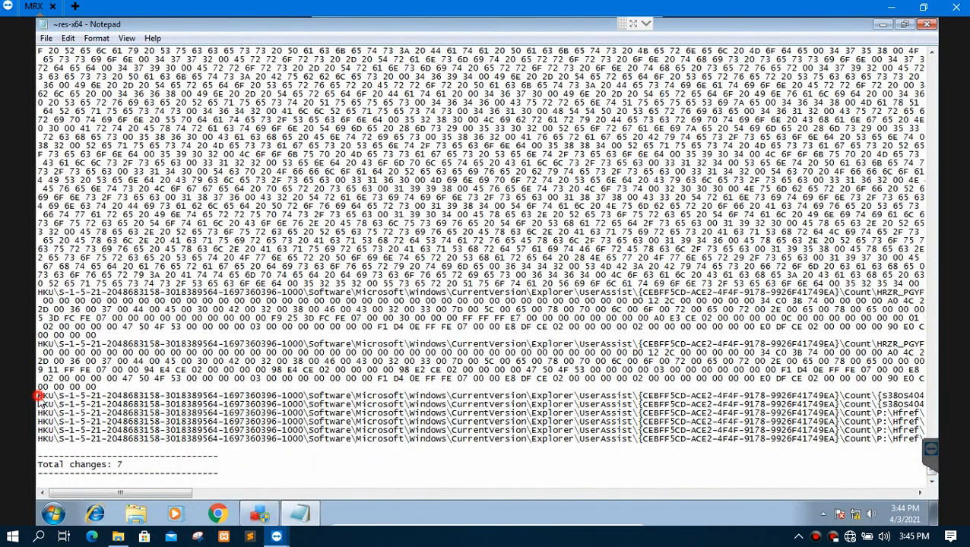
left_click_drag(39, 396, 286, 390)
scroll(109, 425, "up", 2)
scroll(109, 425, "down", 2)
left_click_drag(133, 471, 43, 459)
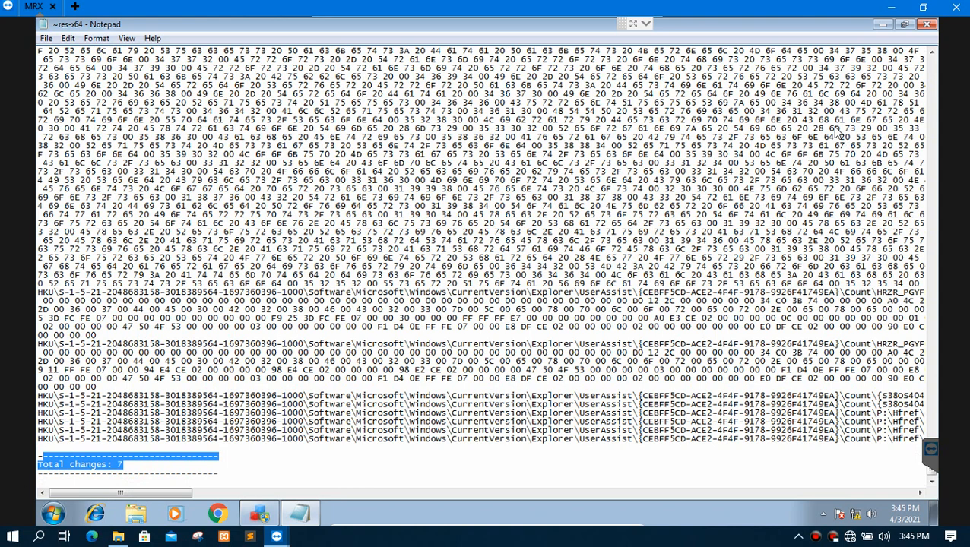
Close the ~res-x64 comparison log and exit Regshot
left_click(927, 26)
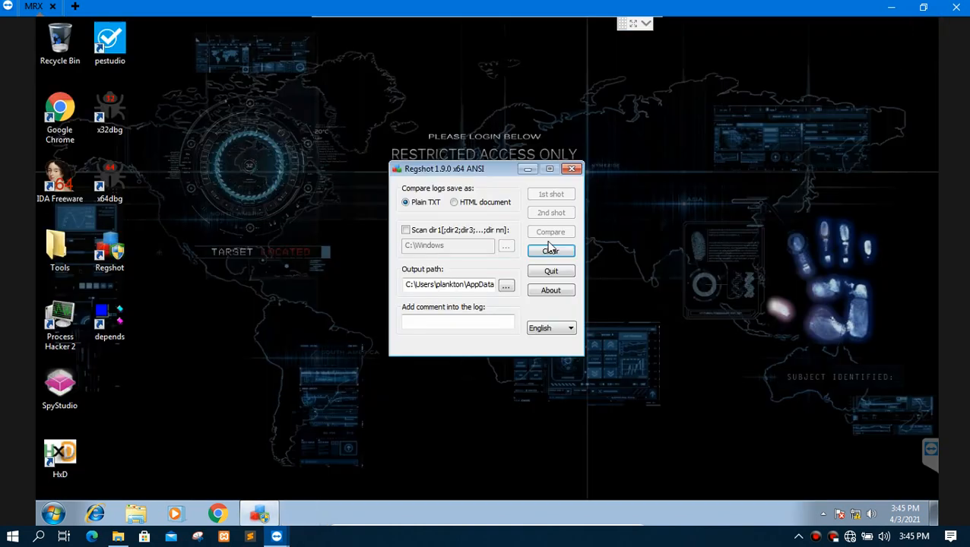
left_click(576, 170)
left_click(176, 389)
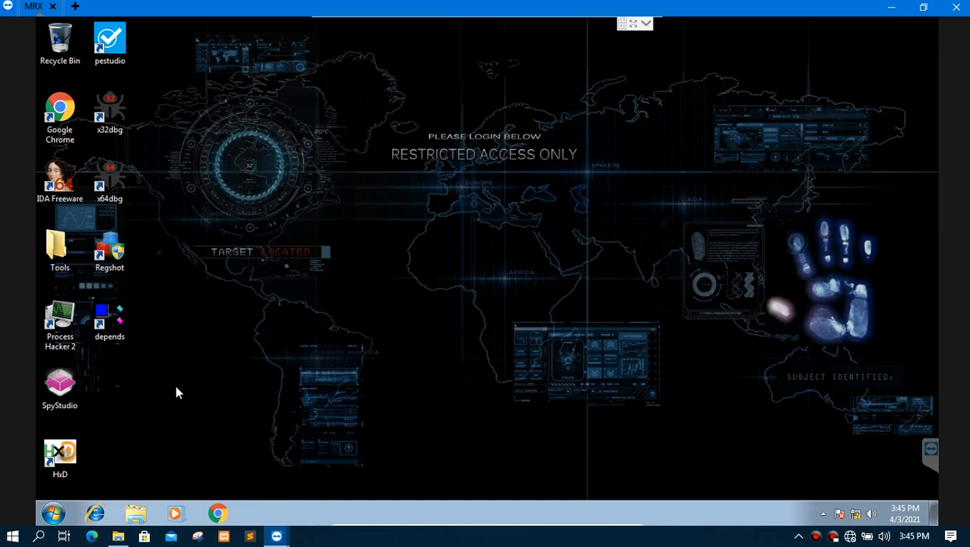
Try to launch SpyStudio from its desktop shortcut, and dismiss the error dialogs
double_click(61, 384)
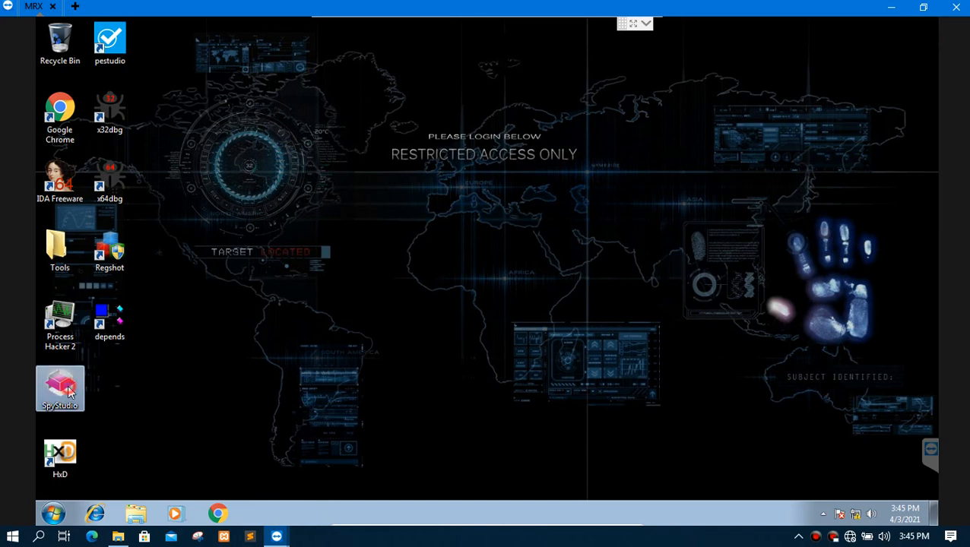
left_click(362, 409)
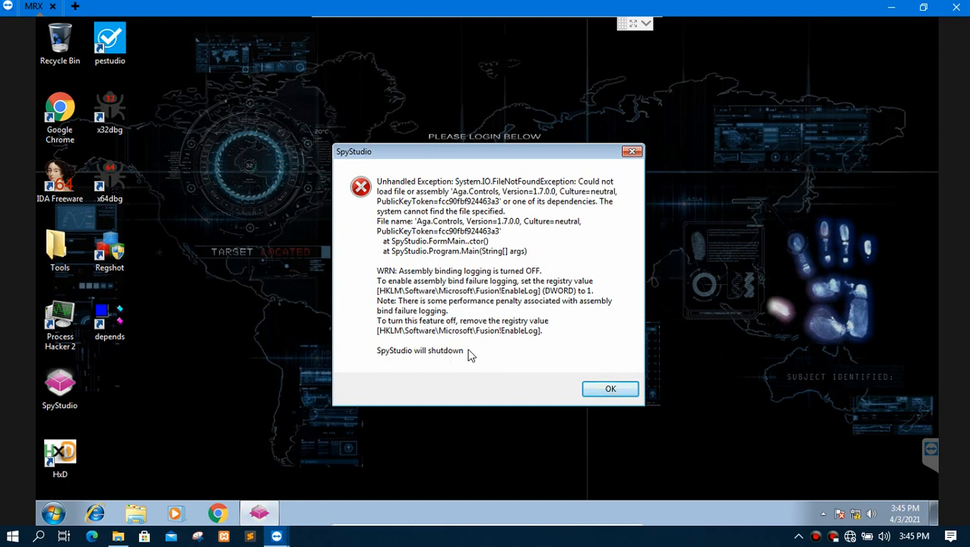
left_click(606, 390)
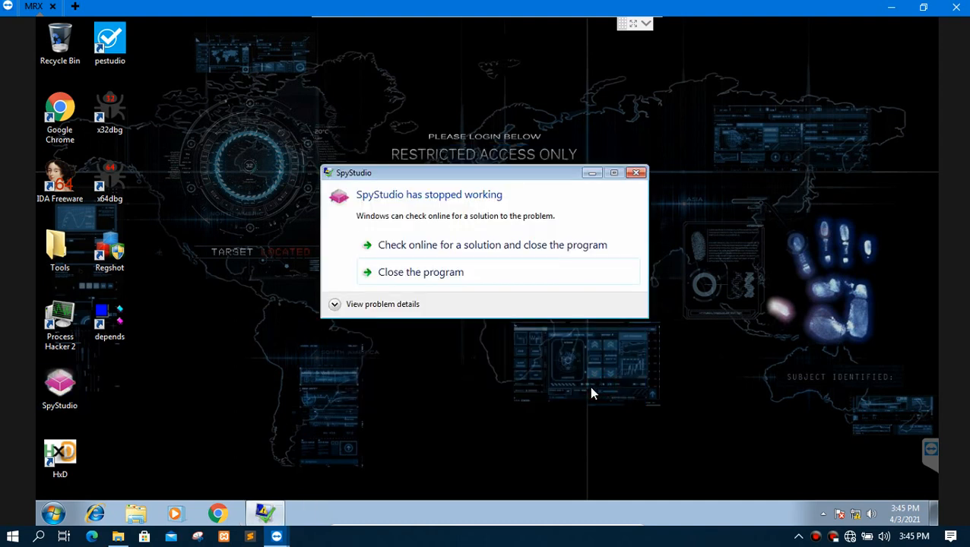
left_click(468, 277)
Run the SpyStudio application from the SpyStudio folder inside the desktop's Tools folder, and minimize the folder window
double_click(59, 252)
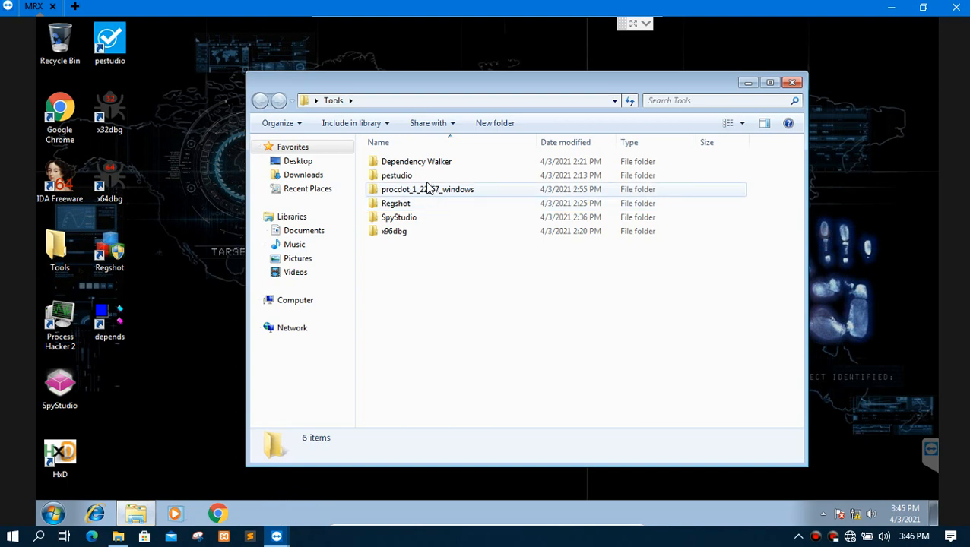
double_click(420, 219)
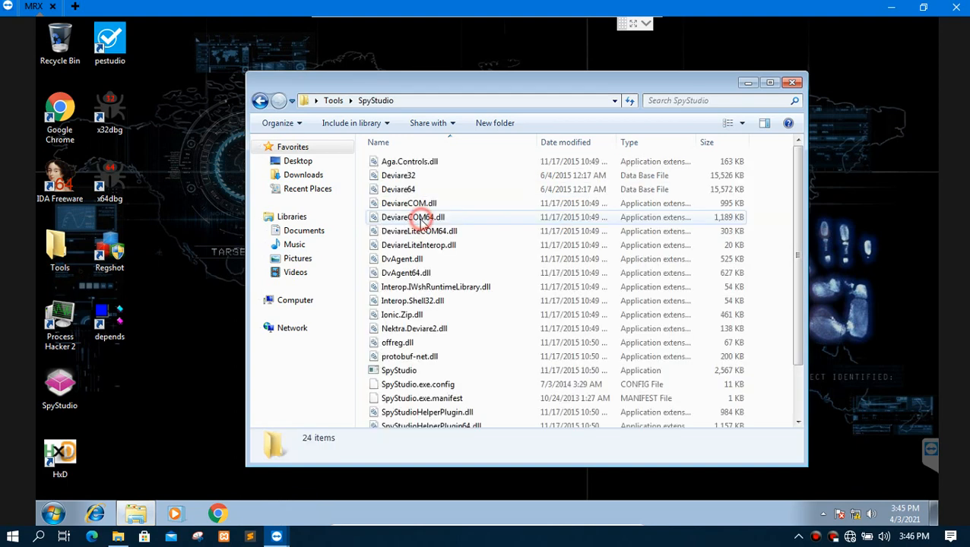
double_click(392, 371)
left_click(382, 424)
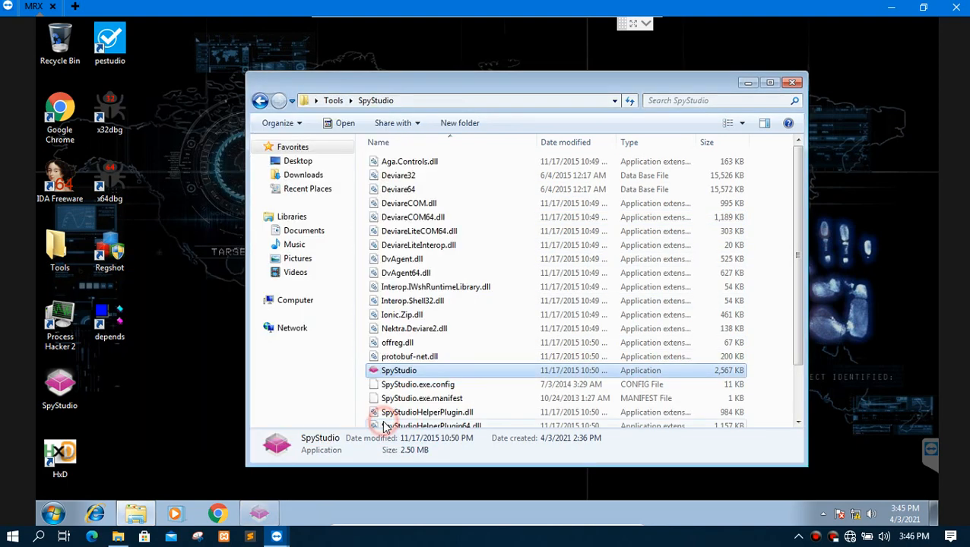
left_click(748, 82)
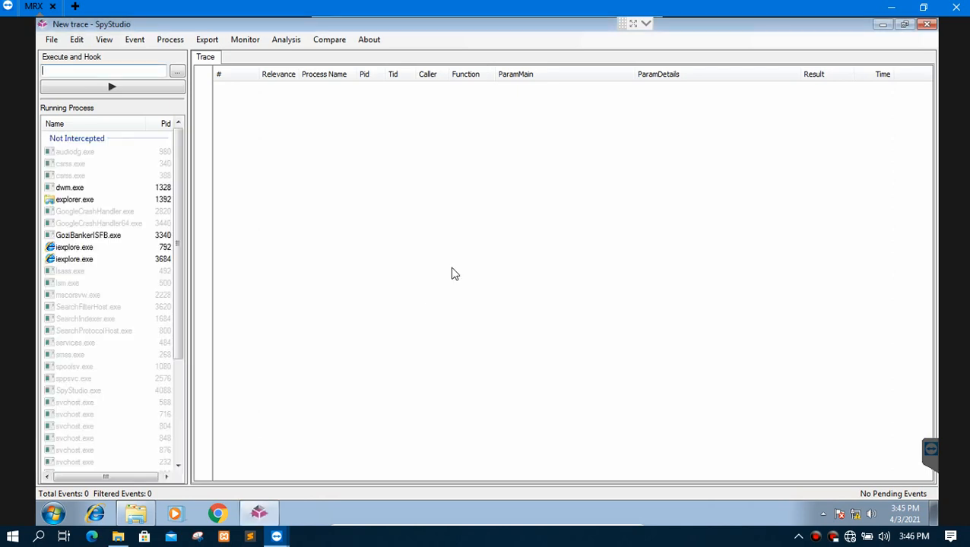
Try to execute and hook the running GoziBankerISFB.exe process without specifying a file, and dismiss the error
left_click(107, 242)
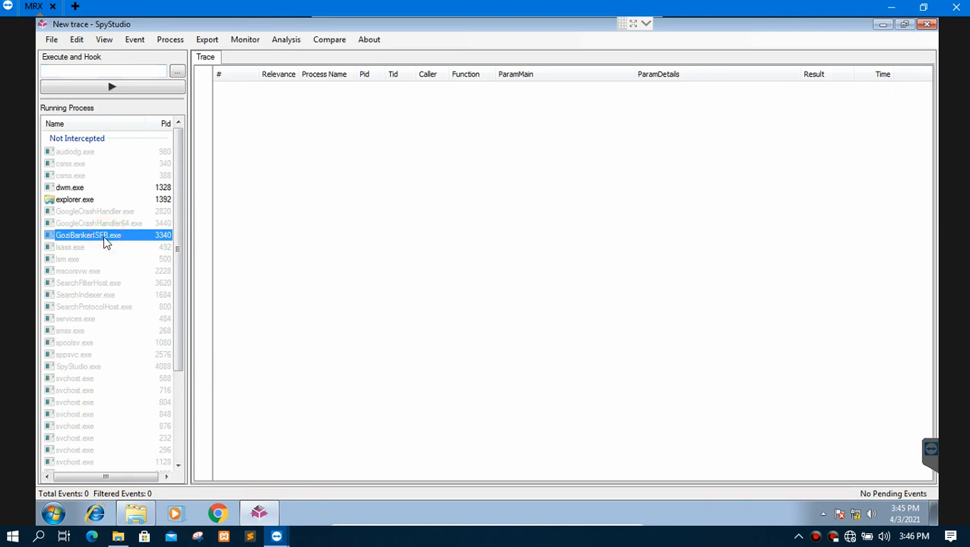
left_click(103, 237)
left_click(108, 89)
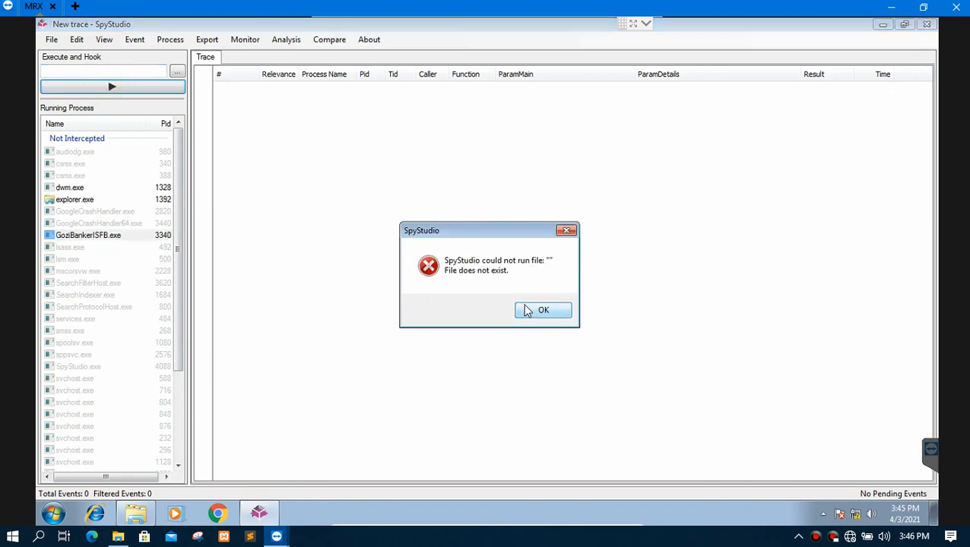
left_click(527, 311)
Choose GoziBankerISFB from the Downloads folder as the file to execute and hook, and start it
left_click(175, 73)
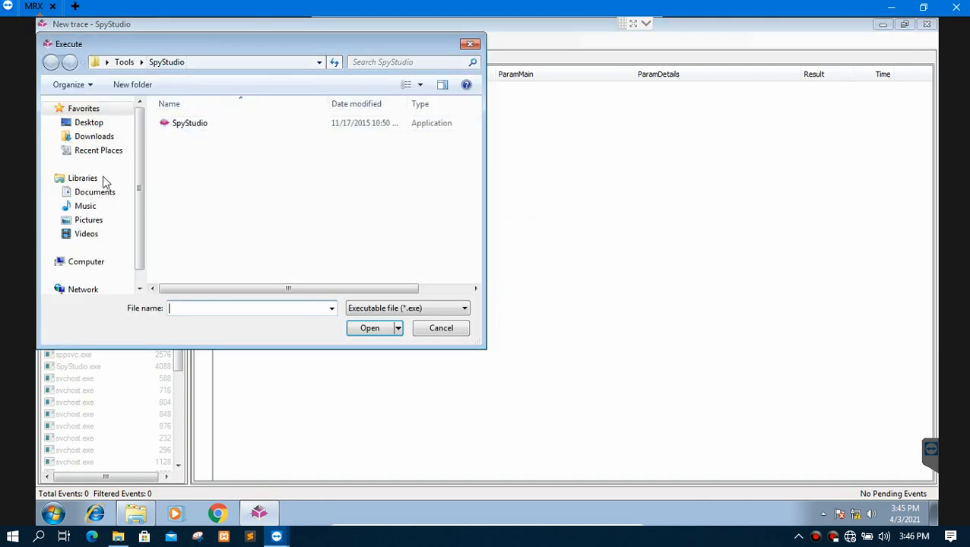
left_click(92, 136)
left_click(192, 128)
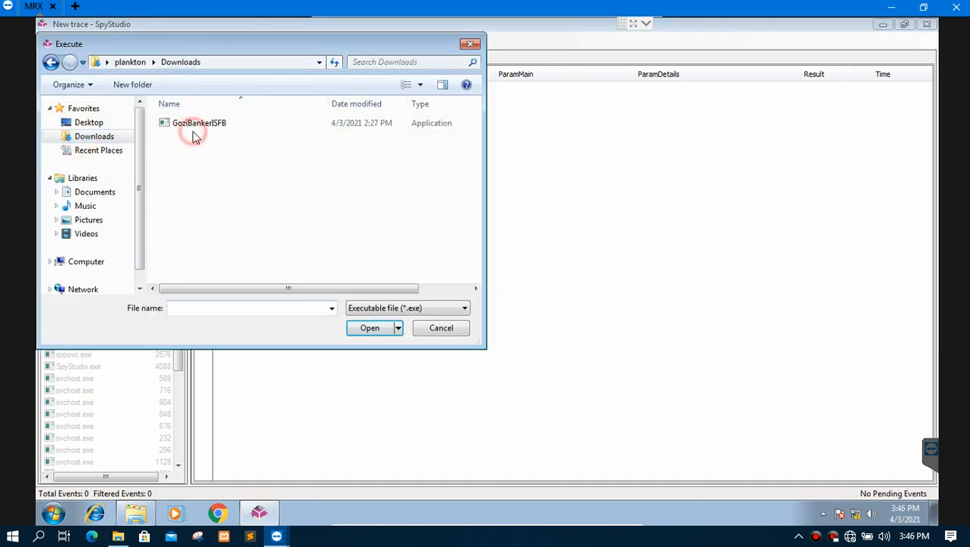
left_click(371, 328)
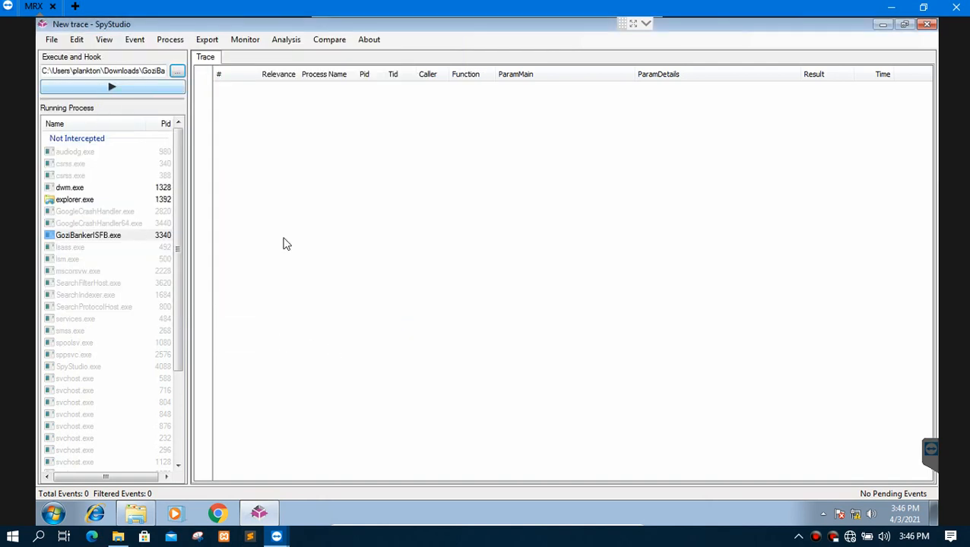
left_click(116, 88)
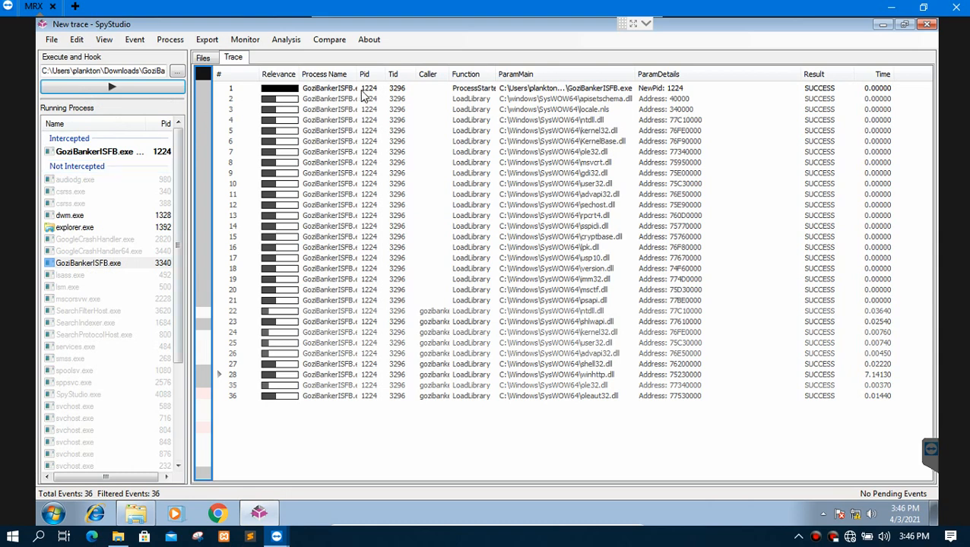
Widen the trace's Process Name and Function columns to fit their text, and select the first event, ProcessStarted
left_click(362, 68)
left_click_drag(359, 70, 382, 70)
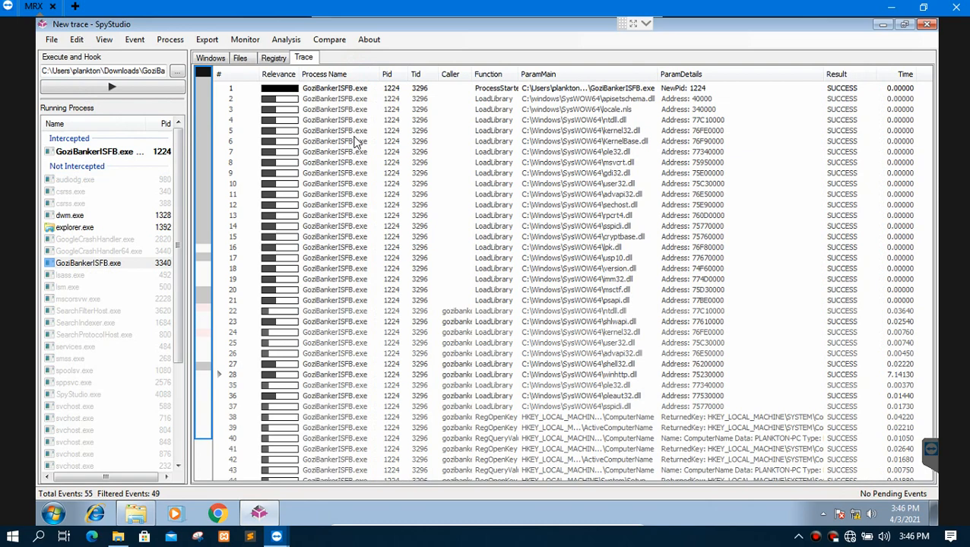
scroll(357, 143, "down", 1)
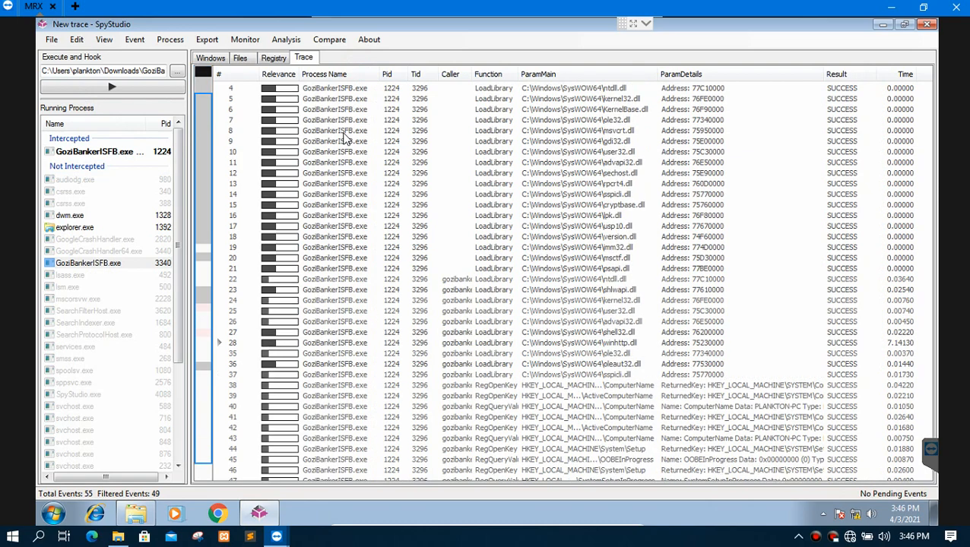
scroll(390, 143, "up", 1)
scroll(402, 148, "down", 2)
scroll(401, 172, "up", 2)
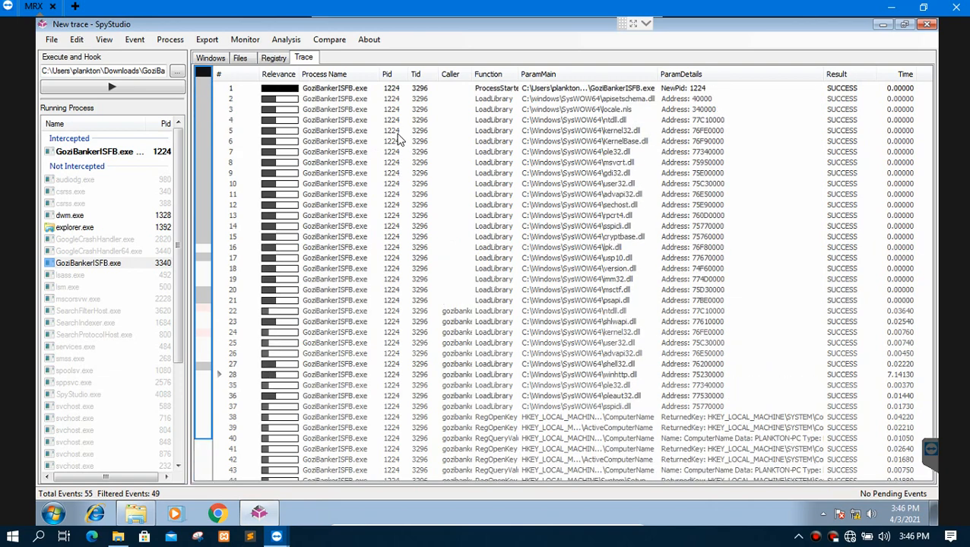
left_click(395, 92)
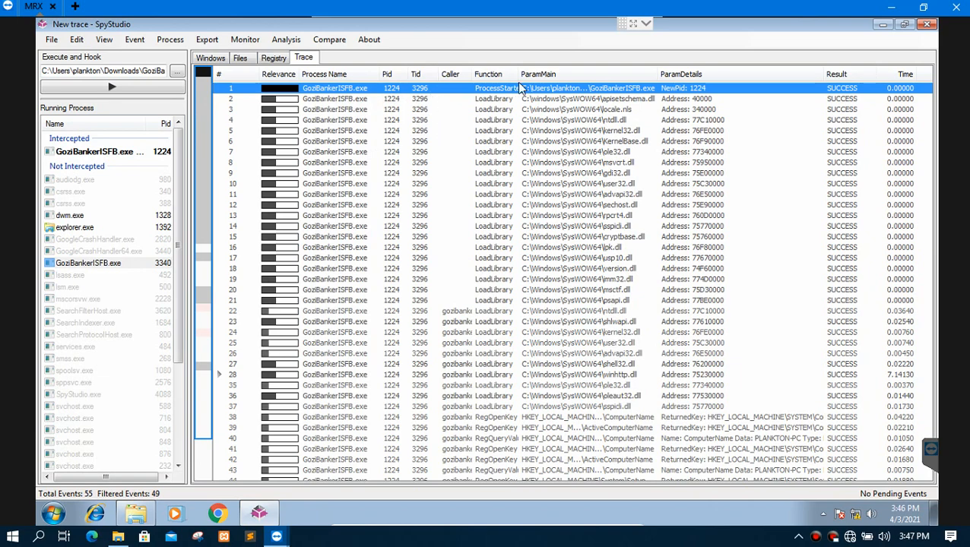
left_click_drag(521, 78, 566, 79)
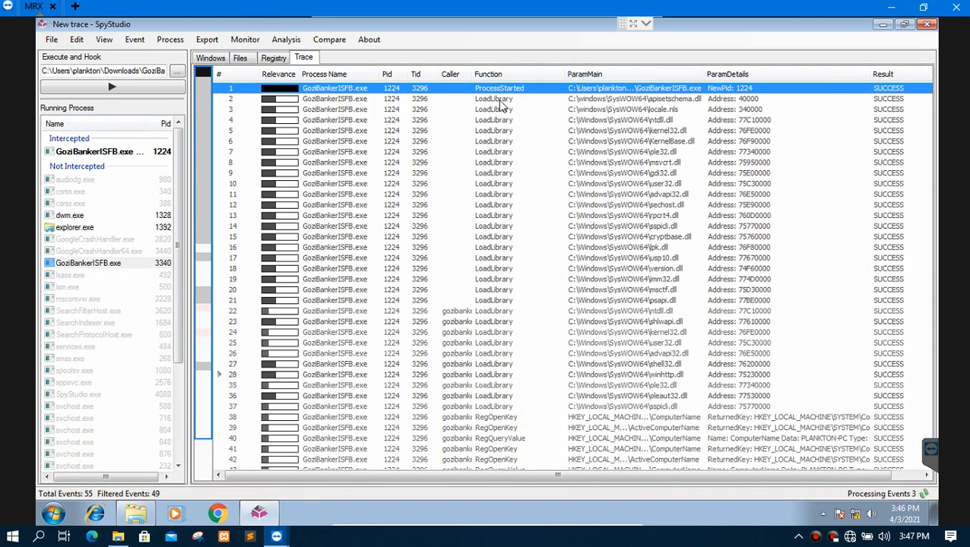
Examine the traced LoadLibrary calls and the RegOpenKey and RegQueryValue events on the ComputerName and System\Setup keys
scroll(510, 390, "down", 2)
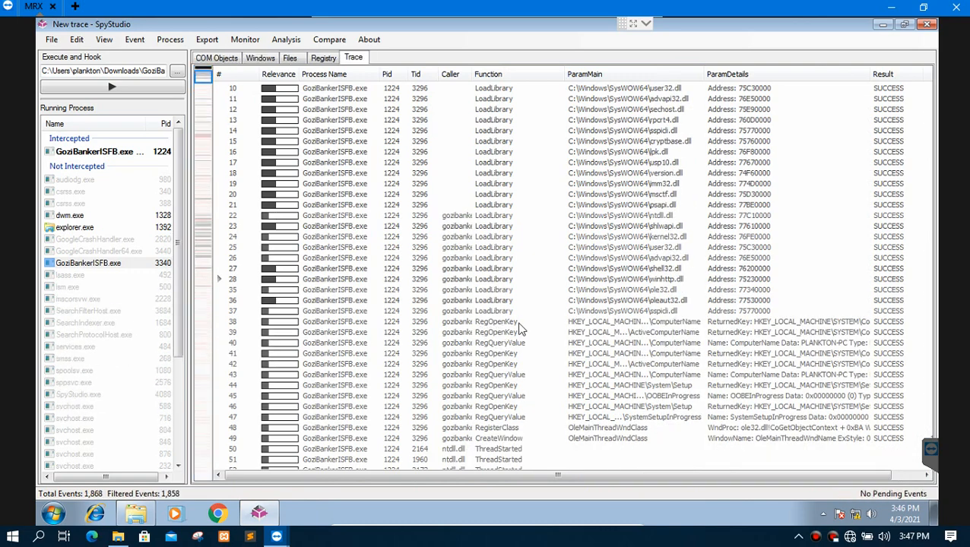
left_click(612, 332)
left_click(623, 323)
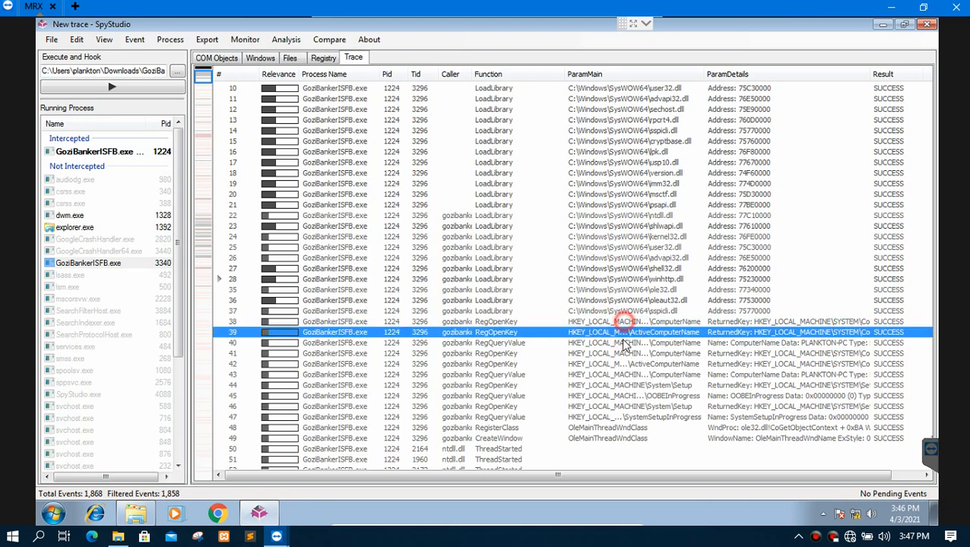
left_click(619, 333)
left_click(617, 344)
left_click(614, 355)
left_click(614, 365)
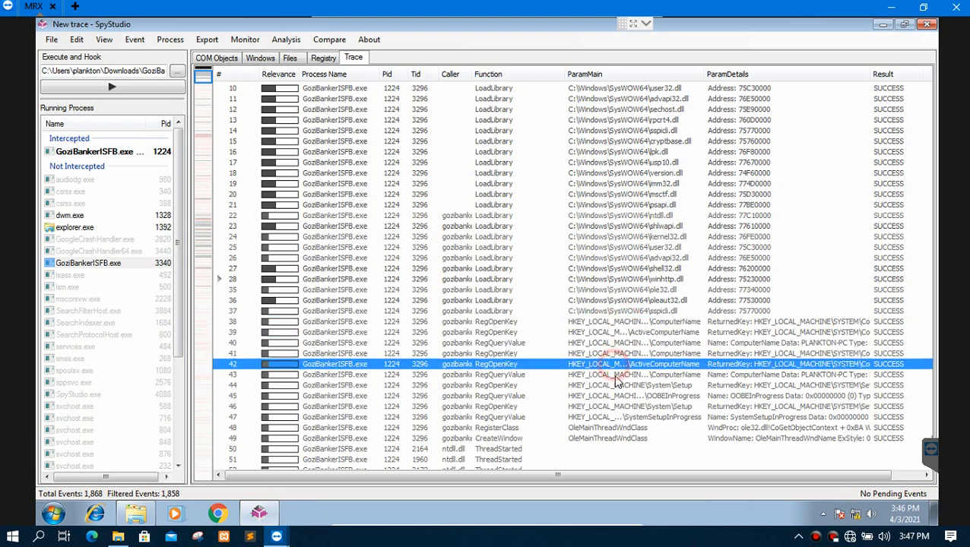
left_click(616, 375)
left_click(615, 386)
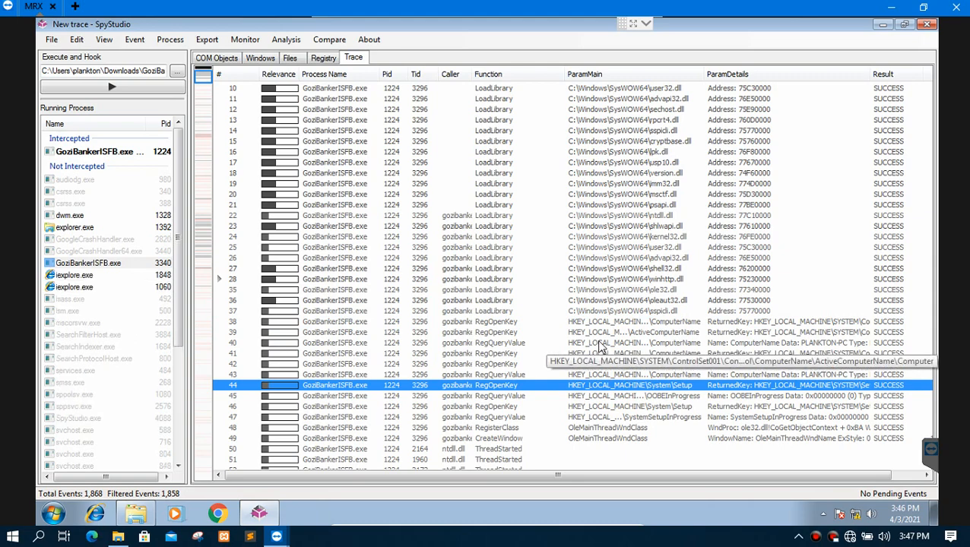
scroll(625, 321, "up", 3)
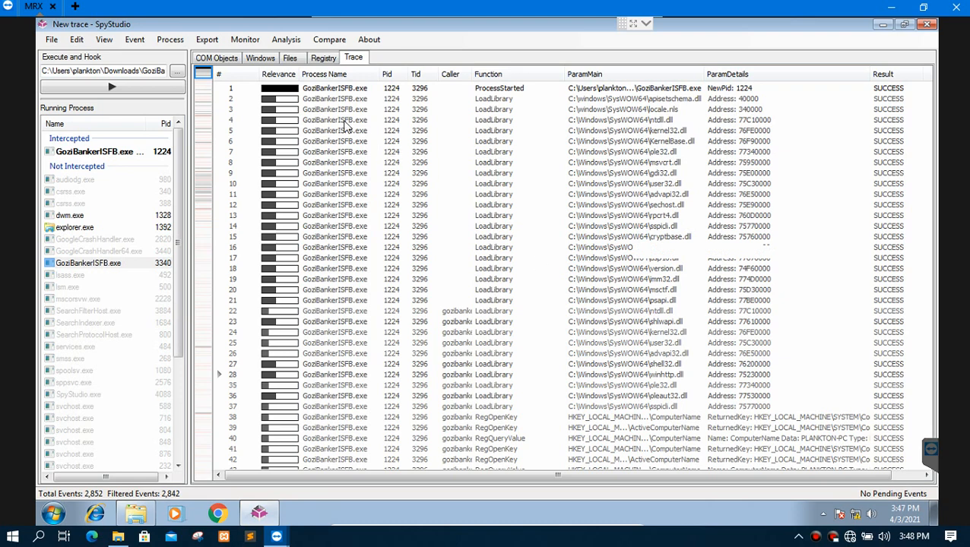
Show the traced registry activity, expand HKEY_CURRENT_USER\Software\Classes\AppID, and select the GoziBankerISFB.exe key
left_click(323, 58)
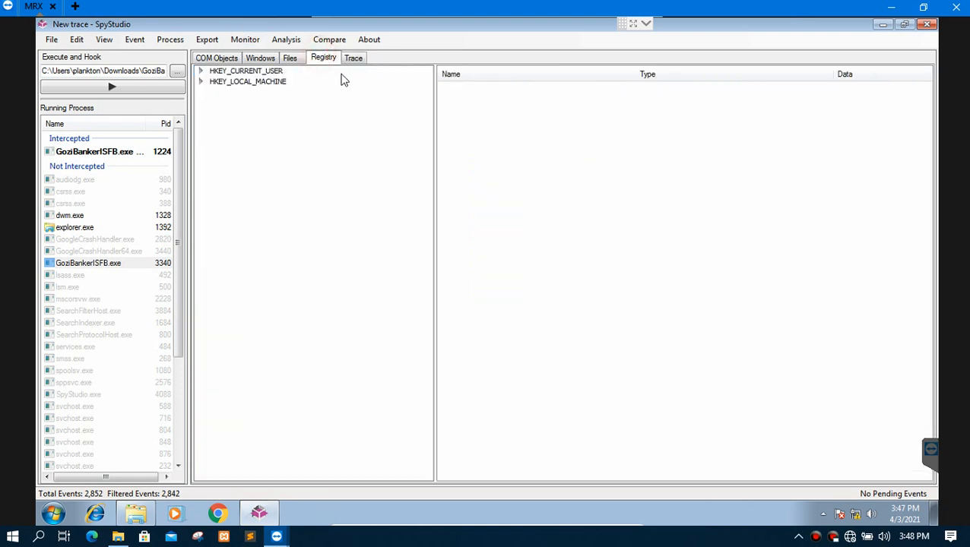
left_click(200, 73)
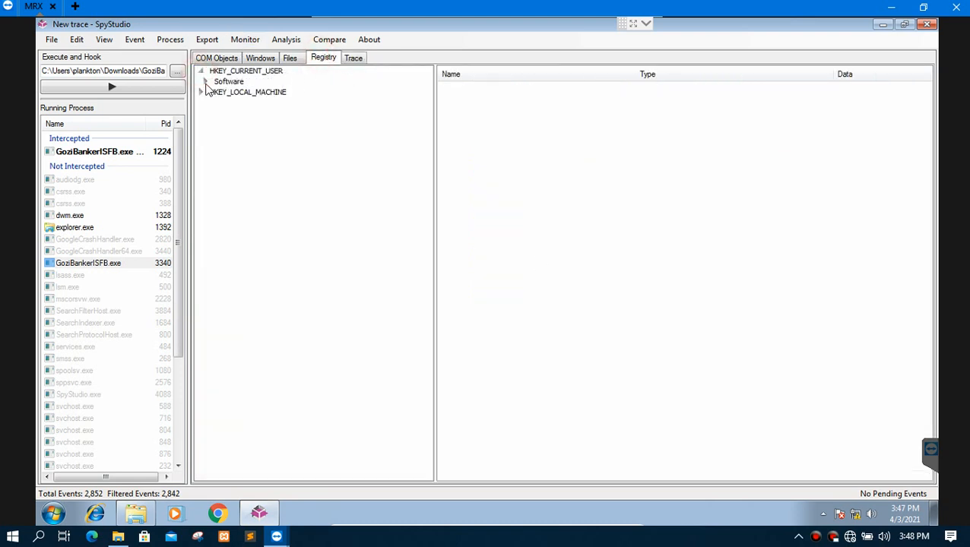
left_click(206, 81)
left_click(209, 92)
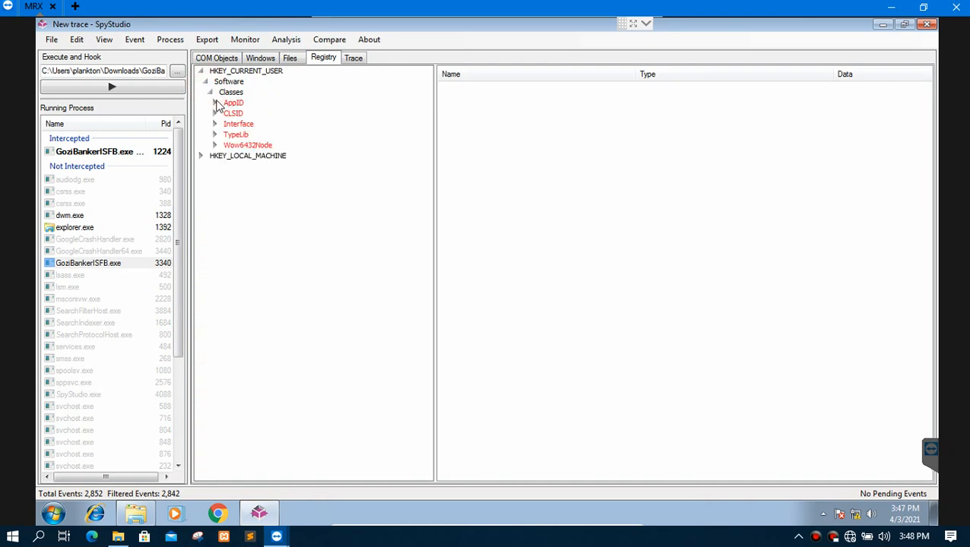
left_click(216, 103)
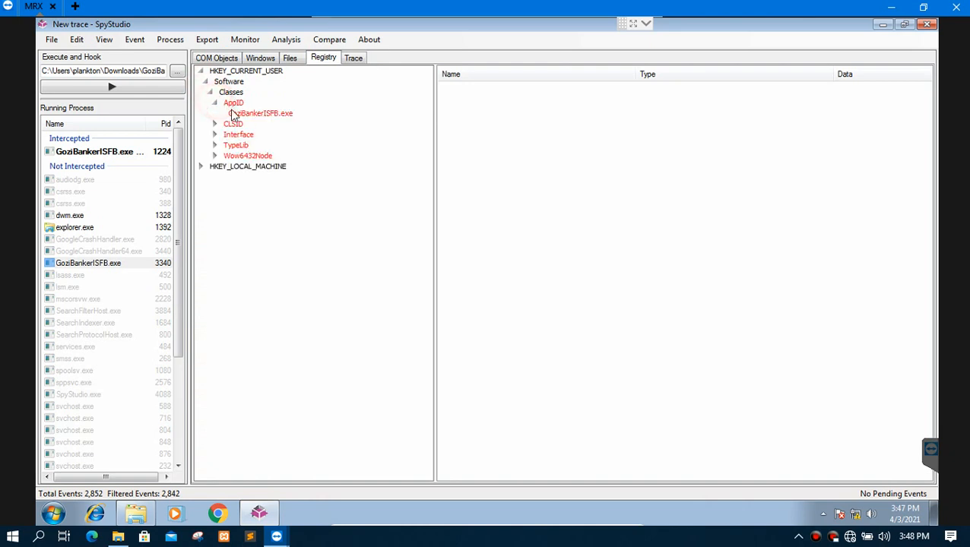
left_click(263, 114)
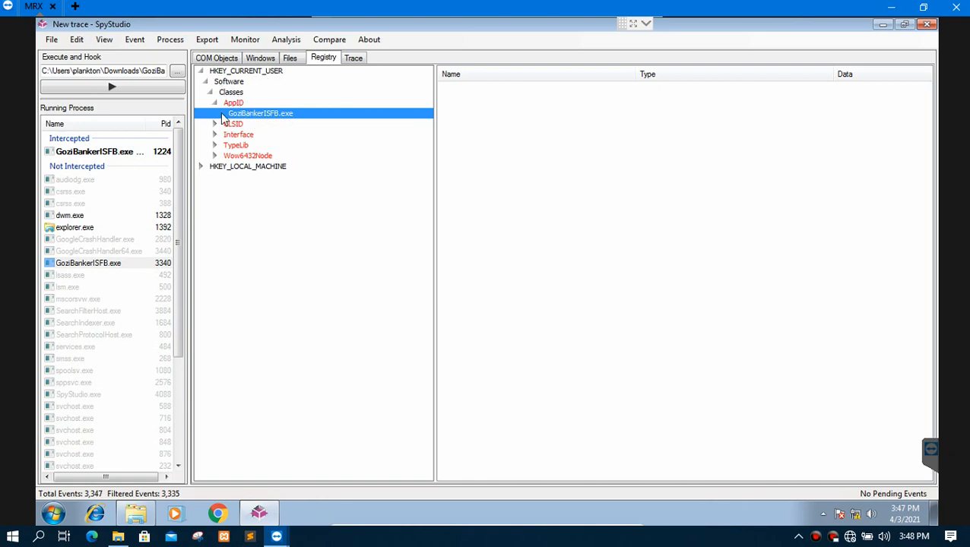
left_click(215, 125)
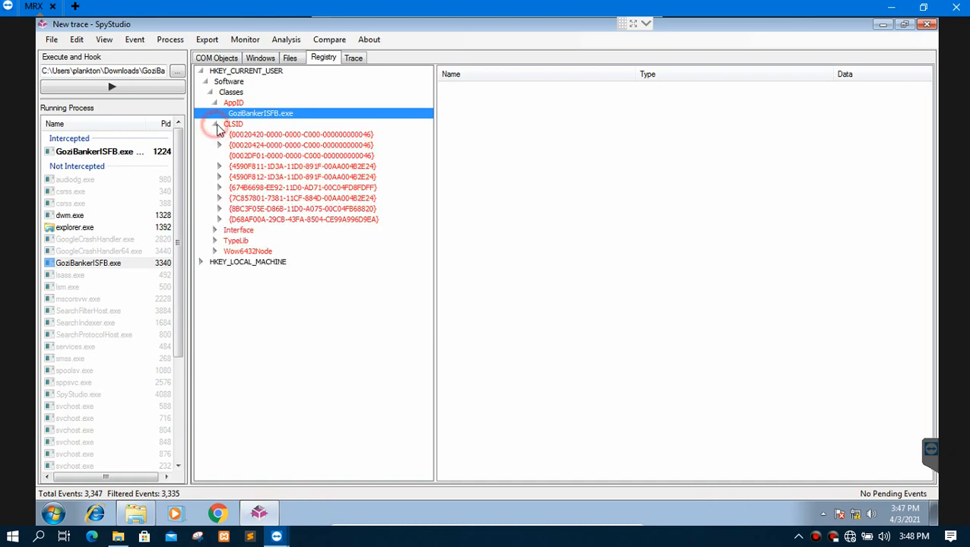
left_click(251, 134)
left_click(257, 145)
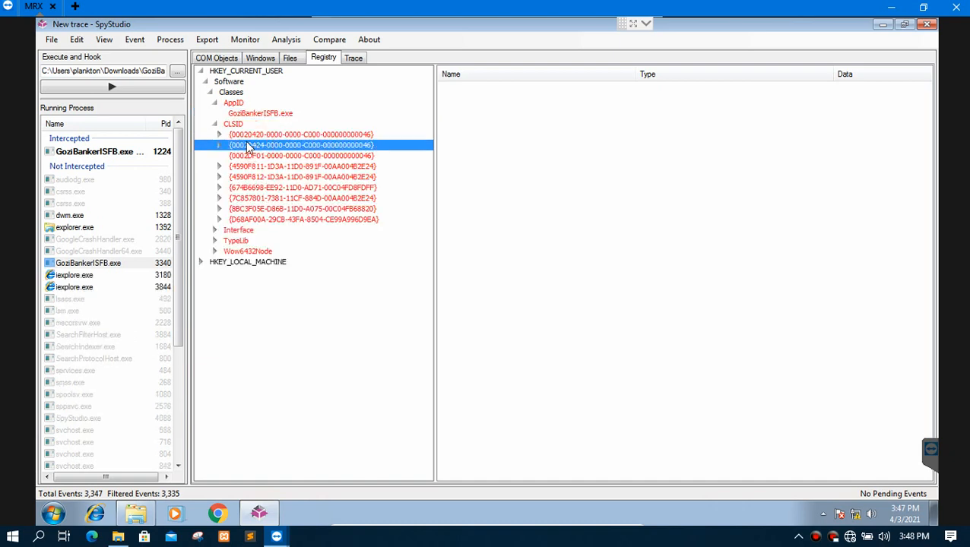
double_click(257, 145)
left_click(251, 155)
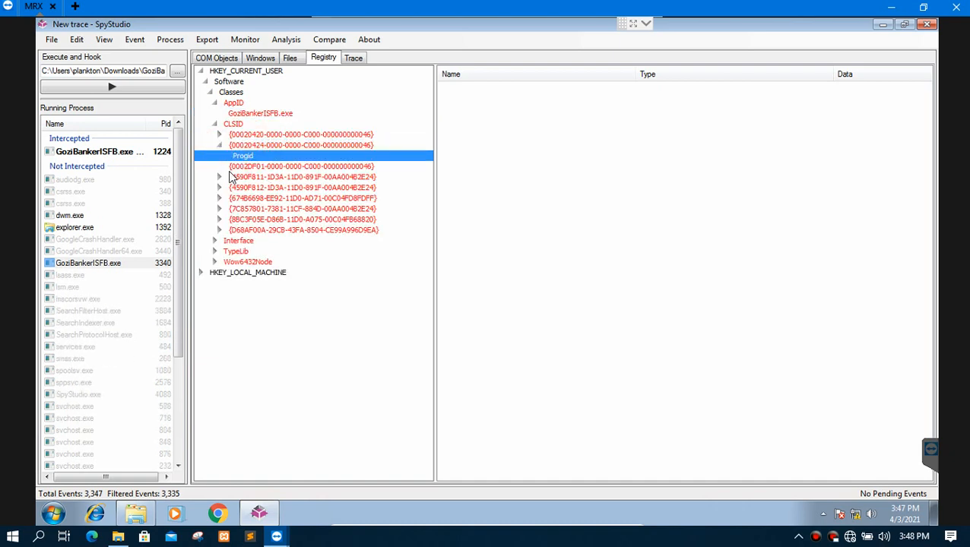
left_click(220, 177)
left_click(239, 188)
left_click(219, 199)
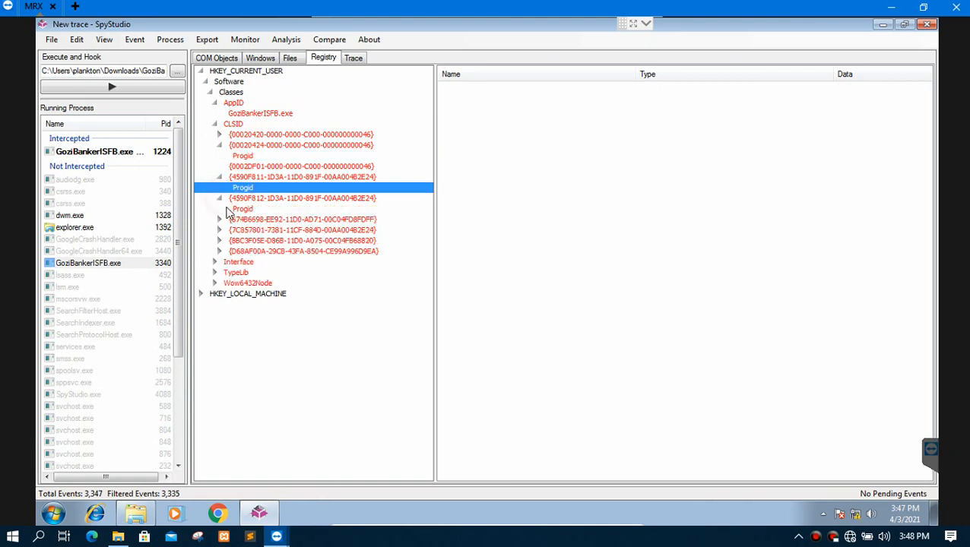
left_click(220, 219)
left_click(235, 251)
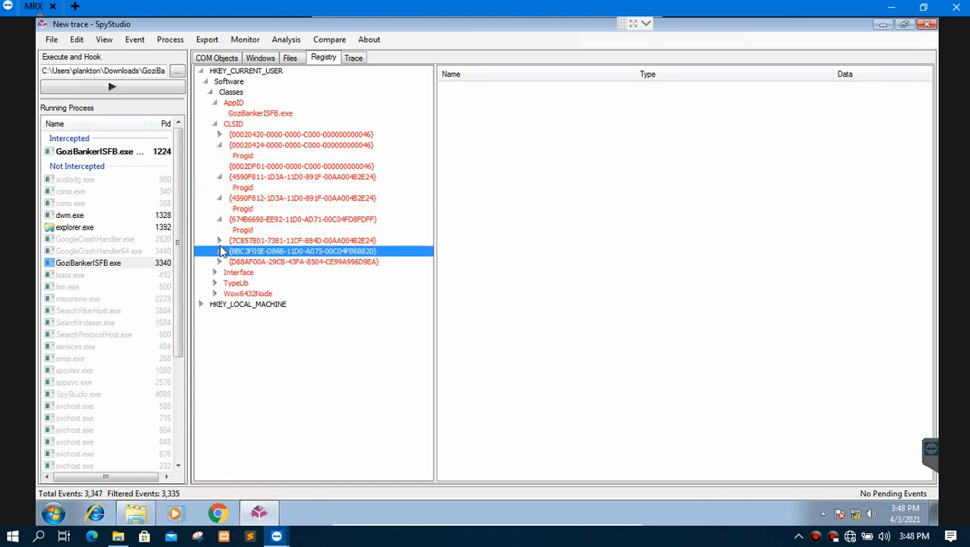
left_click(219, 240)
left_click(215, 283)
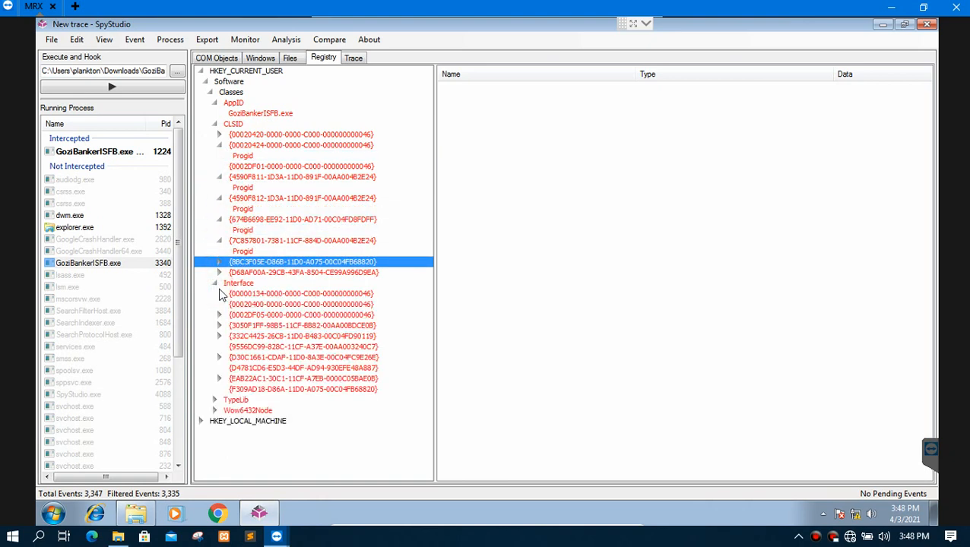
left_click(216, 284)
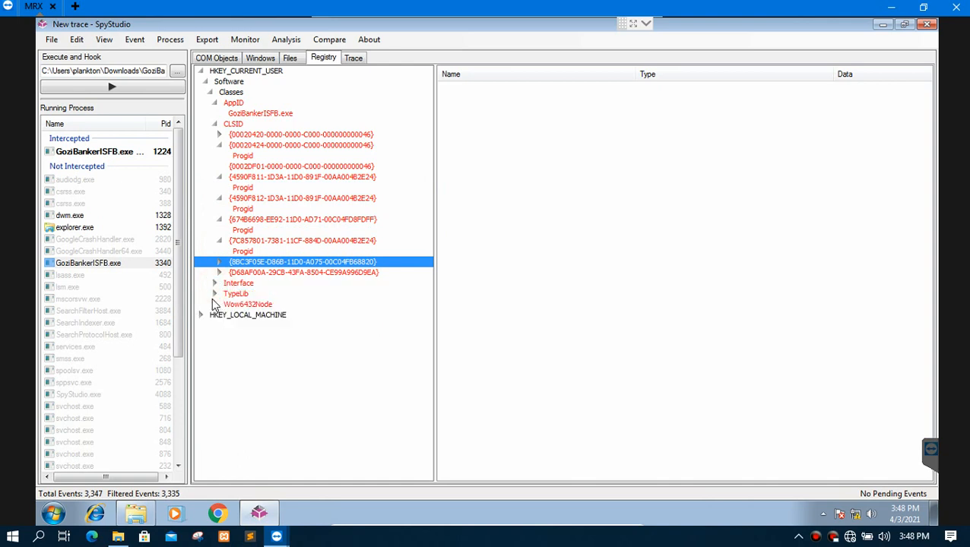
left_click(214, 294)
left_click(220, 315)
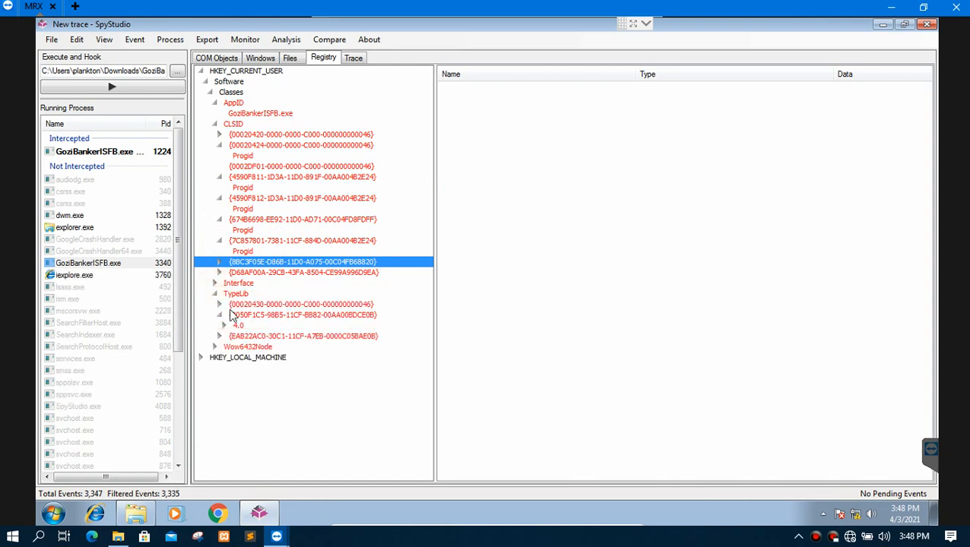
left_click(220, 304)
left_click(237, 317)
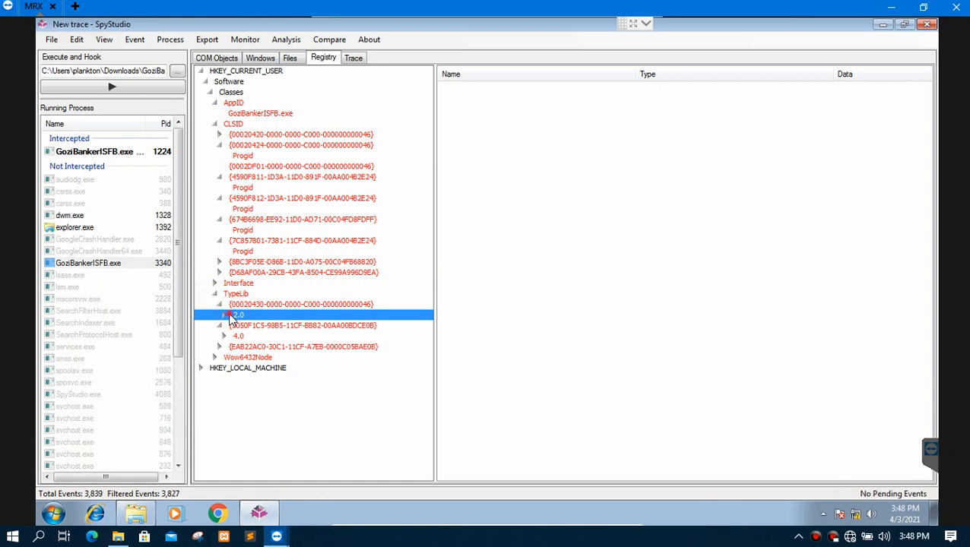
left_click(225, 314)
left_click(238, 326)
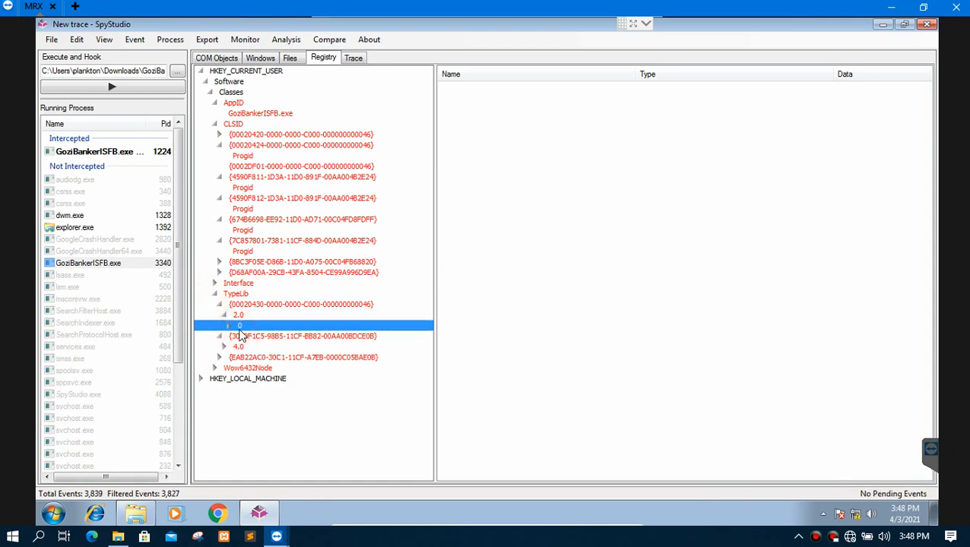
left_click(229, 326)
left_click(251, 336)
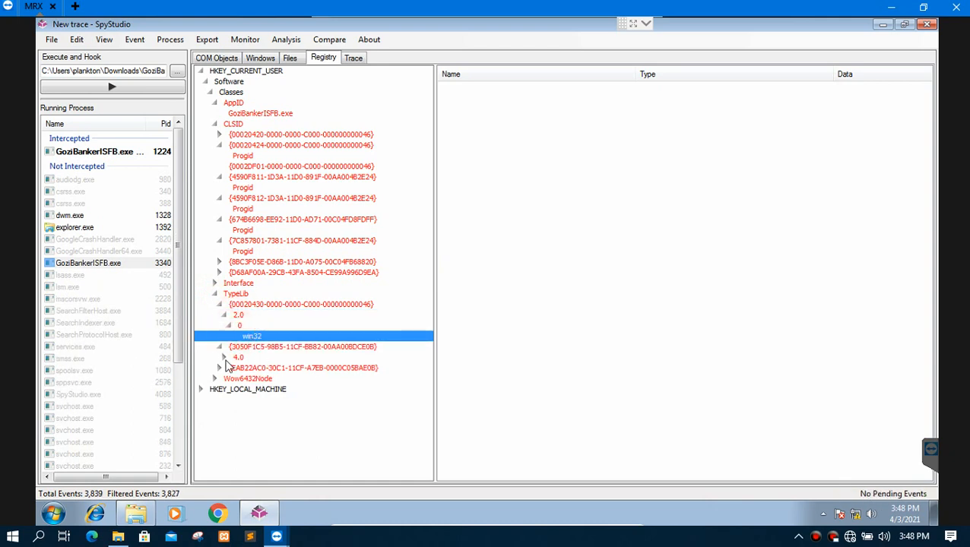
Expand the 4.0 key under TypeLib\{3050F1C5-98B5-11CF-BB82-00AA00BDCE0B} and select its win32 key
left_click(225, 358)
left_click(237, 357)
left_click(228, 368)
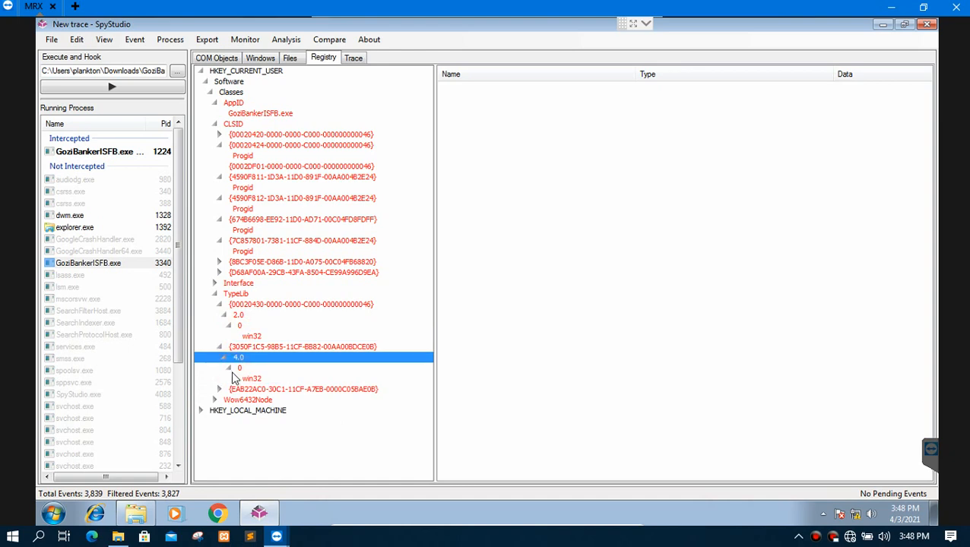
left_click(248, 379)
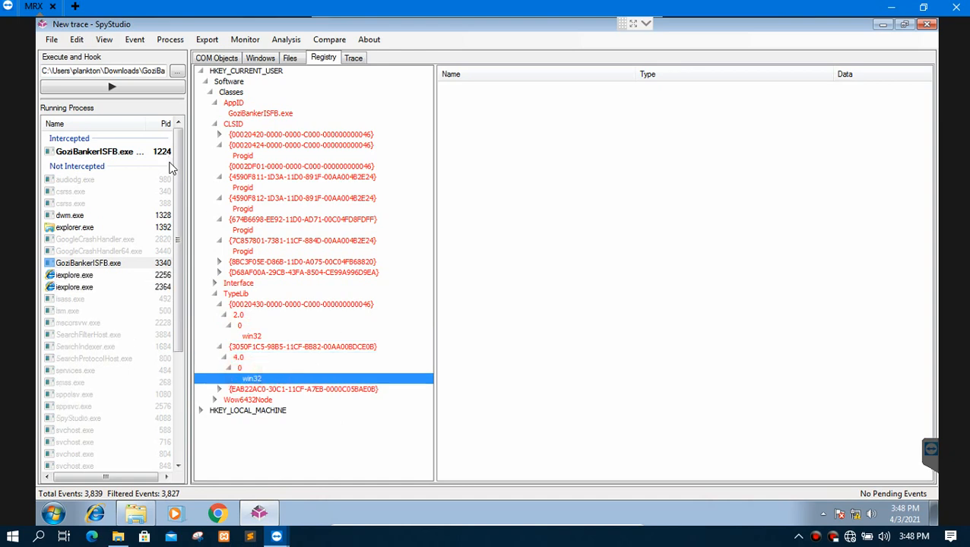
Collapse HKEY_CURRENT_USER, then inspect the GoziBankerISFB.exe key in AppID and the CLSID subkeys under HKEY_LOCAL_MACHINE\Software\Classes
left_click(205, 81)
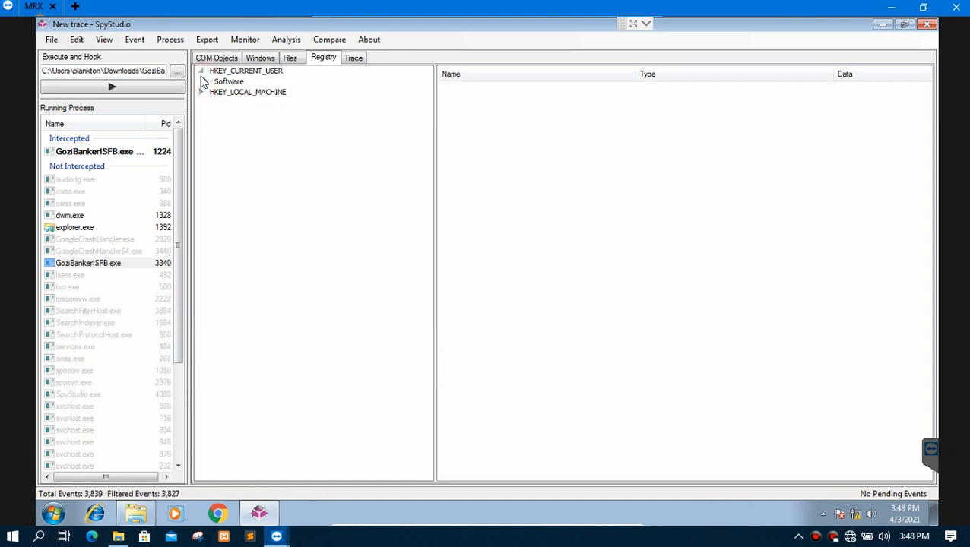
left_click(201, 70)
left_click(200, 81)
left_click(205, 92)
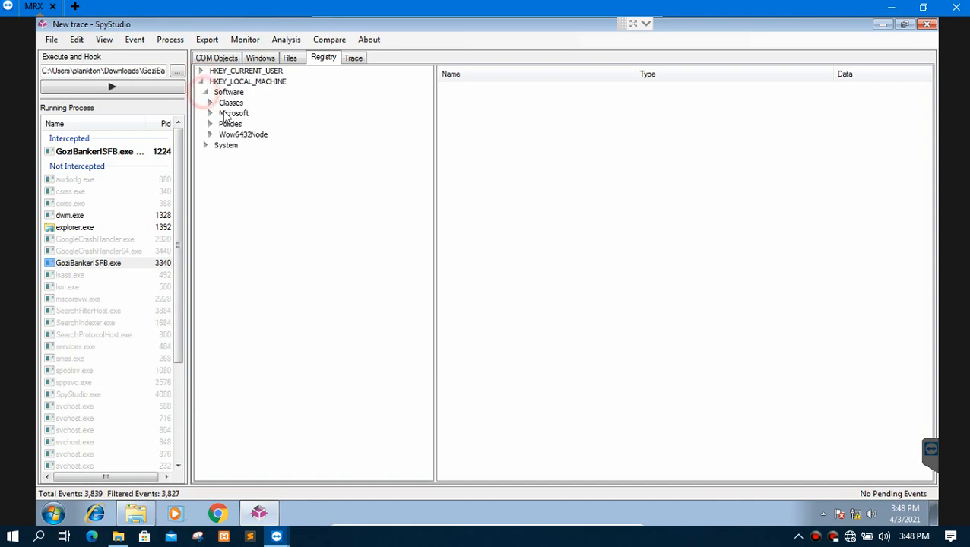
left_click(210, 103)
left_click(213, 113)
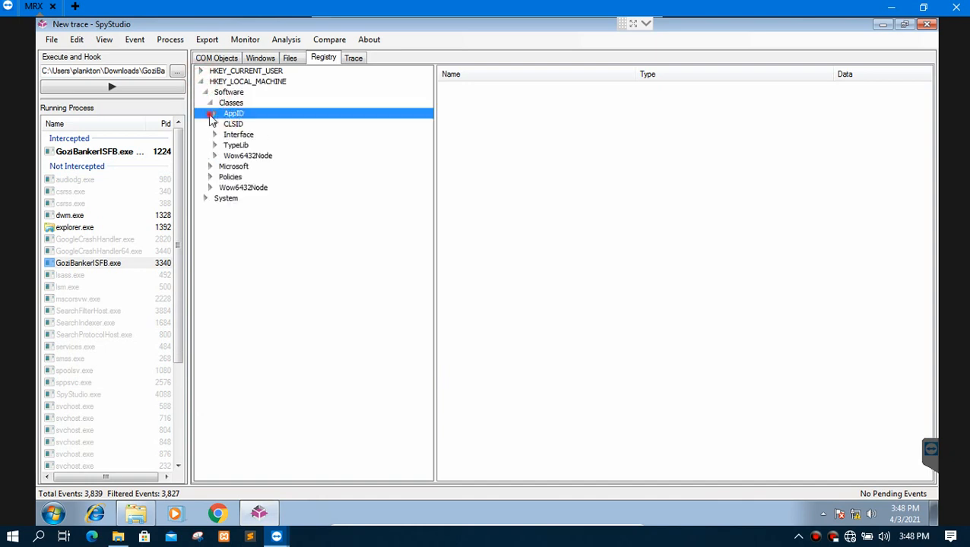
left_click(213, 114)
left_click(238, 123)
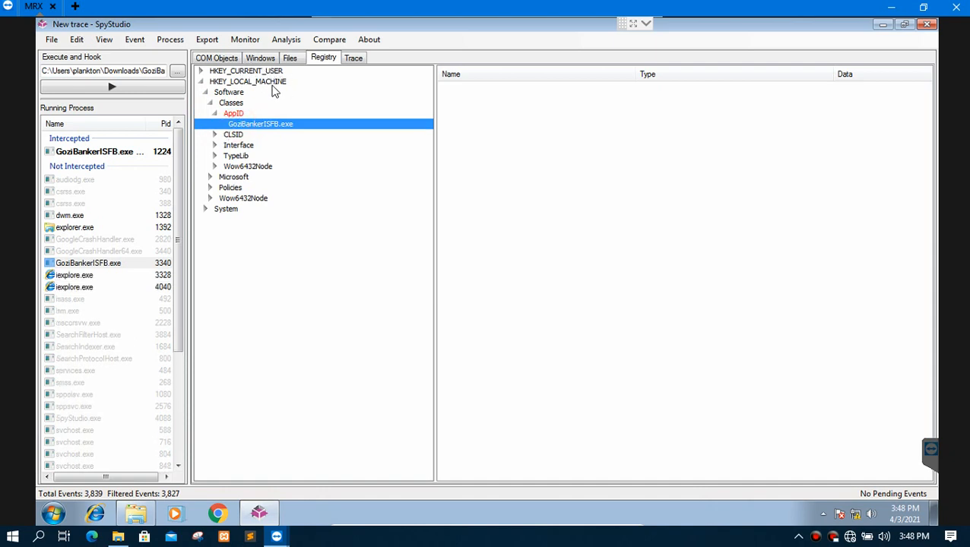
left_click(215, 135)
left_click(228, 155)
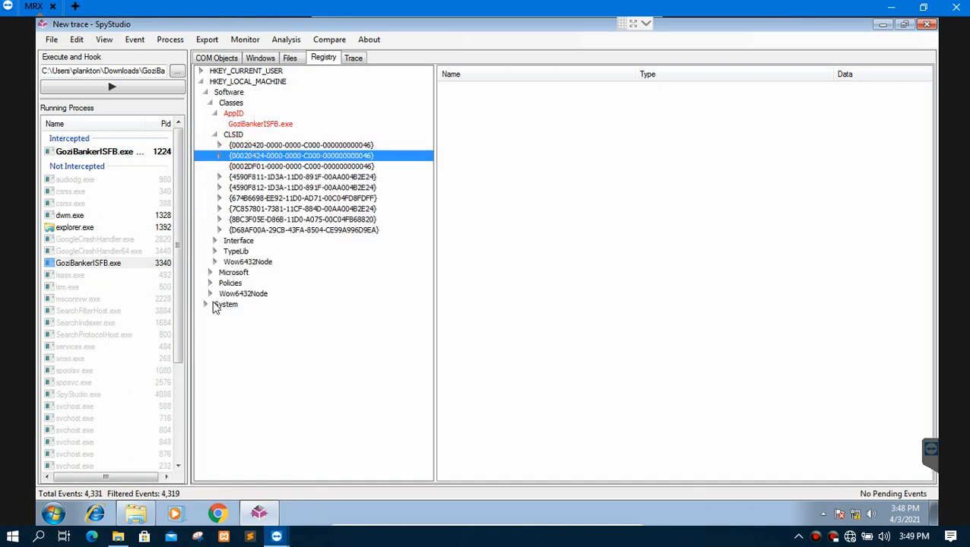
Expand Wow6432Node\Microsoft\Cryptography\Defaults\Provider under HKEY_LOCAL_MACHINE\Software and select the Microsoft Strong Cryptographic Provider key
left_click(210, 293)
left_click(237, 295)
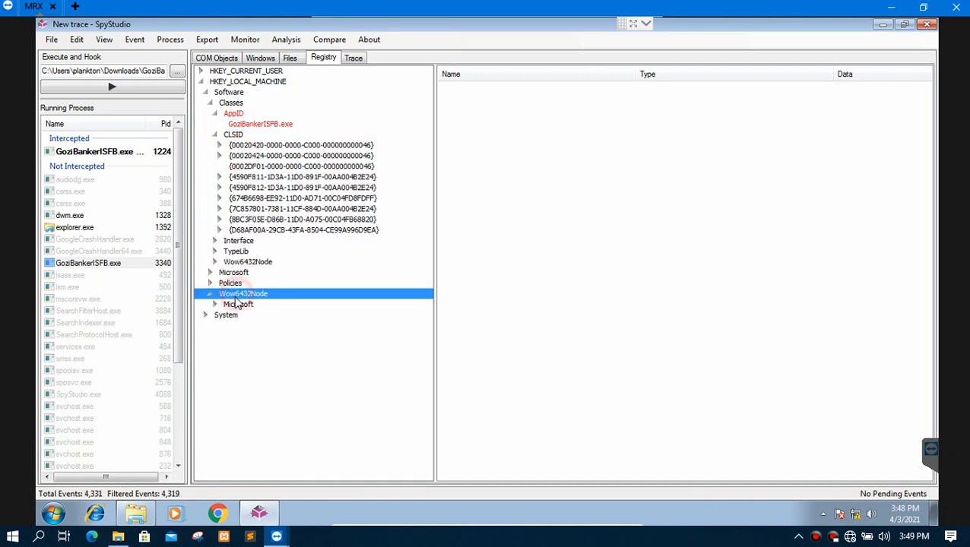
left_click(216, 304)
left_click(232, 316)
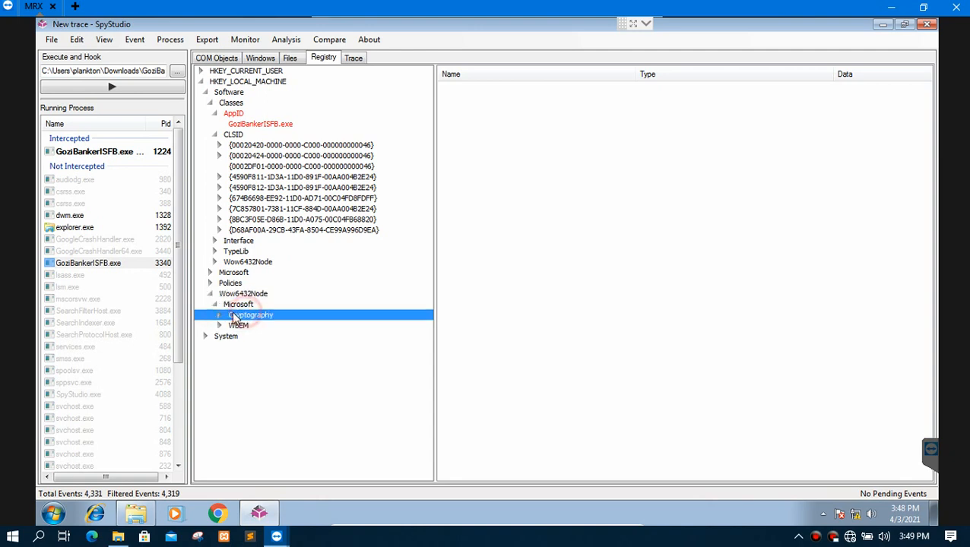
left_click(219, 315)
left_click(245, 325)
left_click(223, 325)
left_click(236, 336)
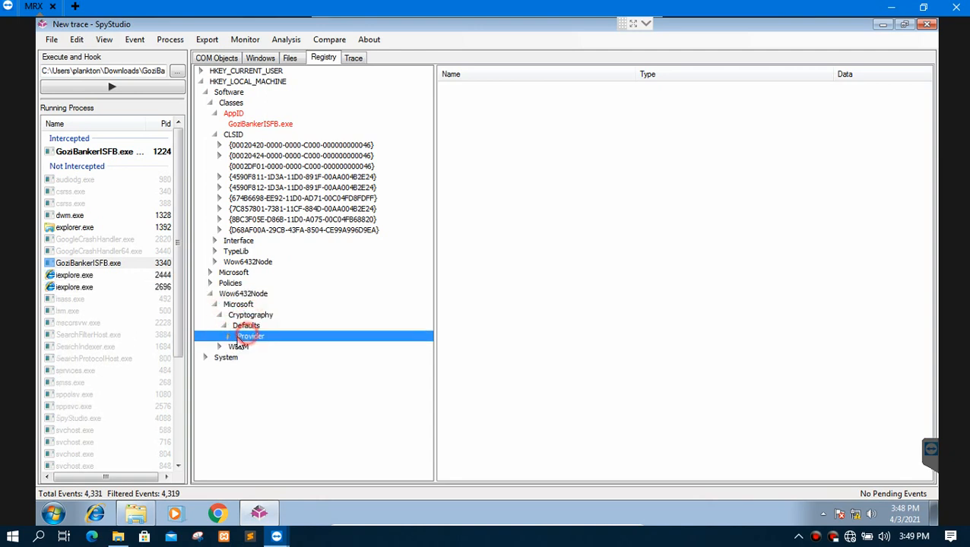
left_click(229, 336)
left_click(254, 347)
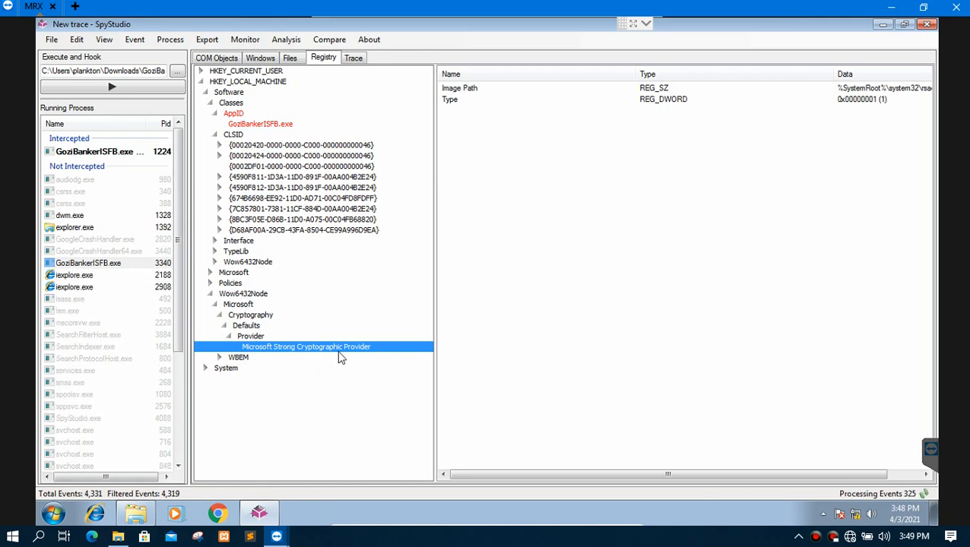
Examine the Image Path and Type values of the Microsoft Strong Cryptographic Provider key
left_click(474, 89)
left_click(489, 98)
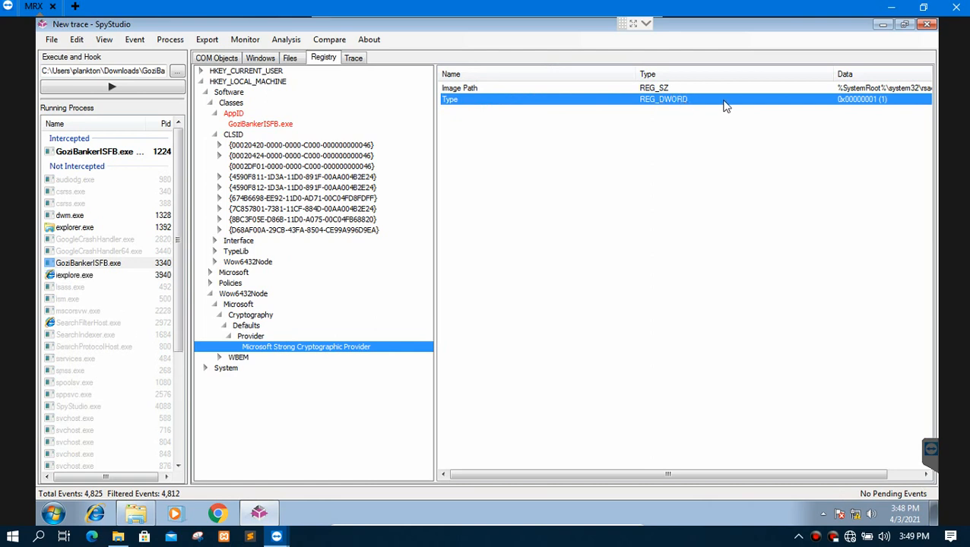
left_click(650, 467)
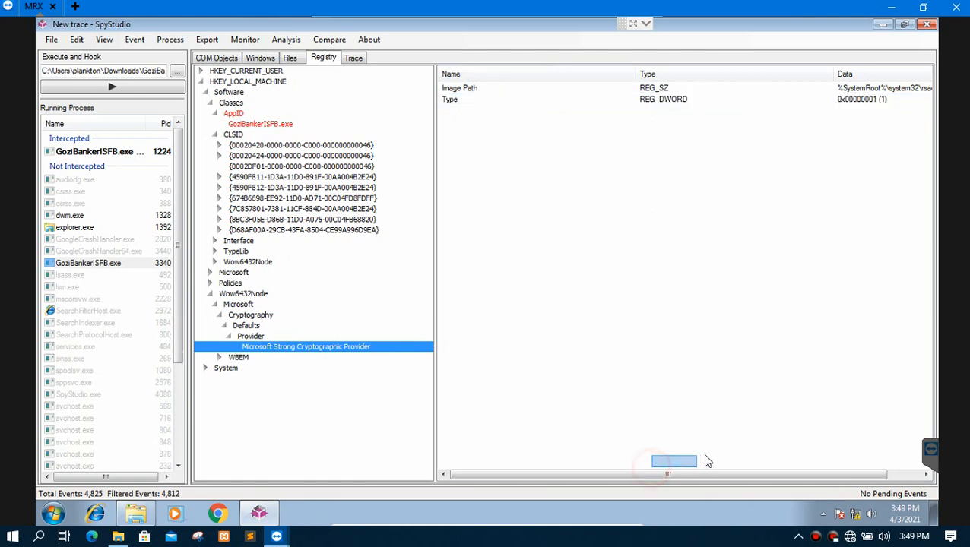
left_click_drag(664, 477, 578, 477)
Open the WBEM\CIMOM key and examine its values, including ContextLimit, Log File Max Size, ProcessID, ObjectLimit and the Logging Directory path
left_click(219, 357)
left_click(242, 370)
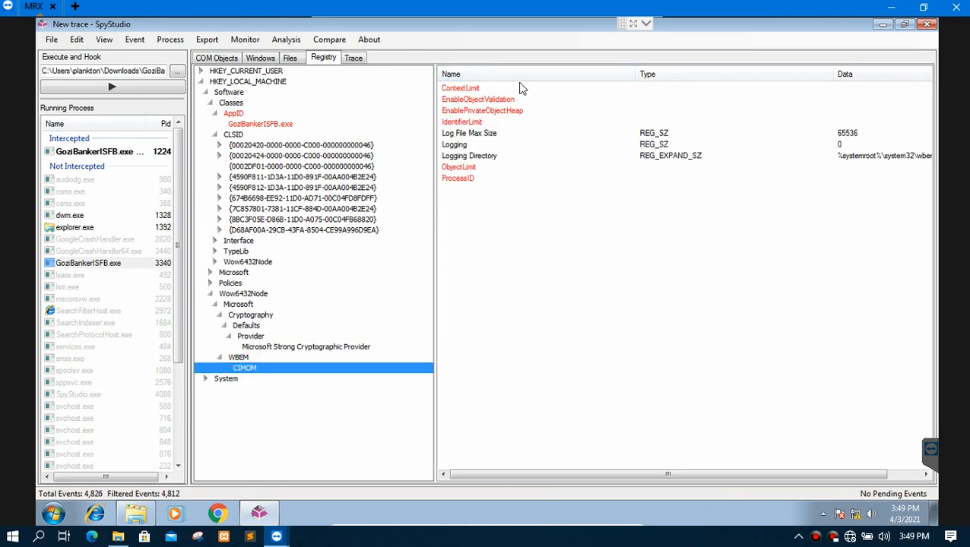
left_click(496, 110)
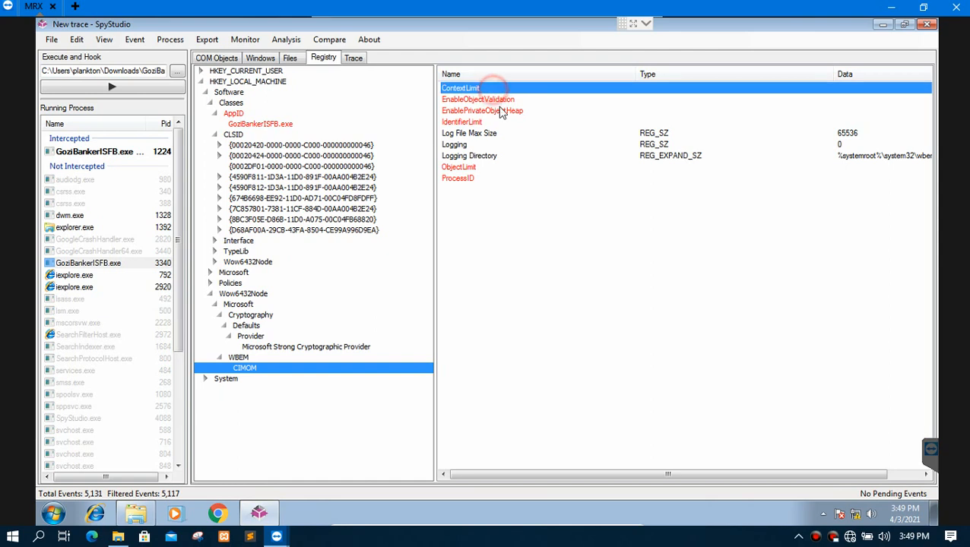
left_click(500, 134)
left_click(481, 178)
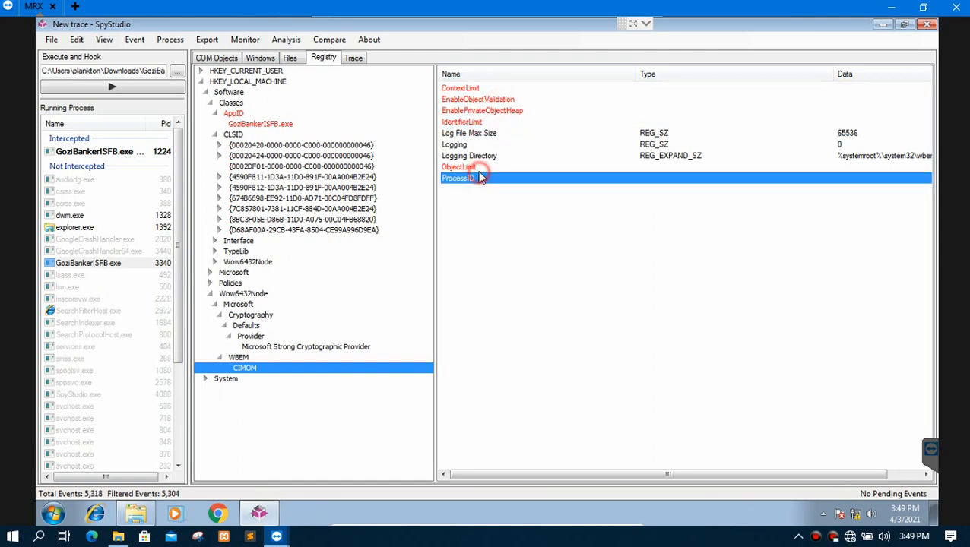
left_click(476, 166)
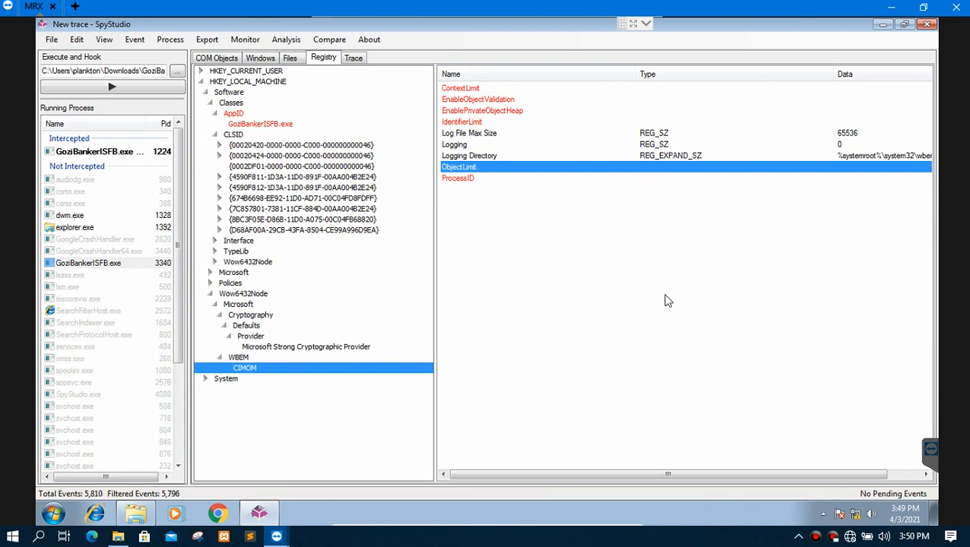
left_click_drag(628, 475, 662, 479)
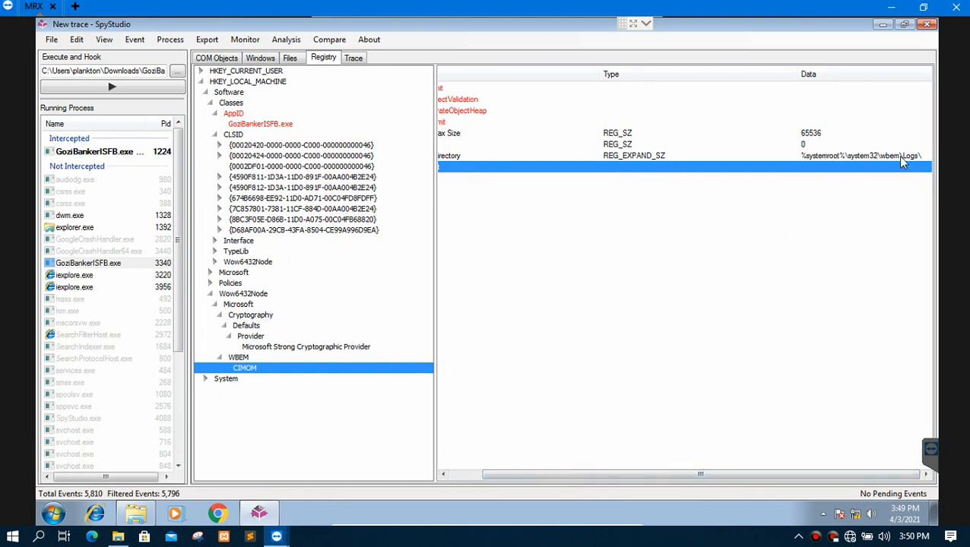
Expand the System key under HKEY_LOCAL_MACHINE and examine the names, types and data of the Setup key's values
left_click(206, 379)
left_click(251, 401)
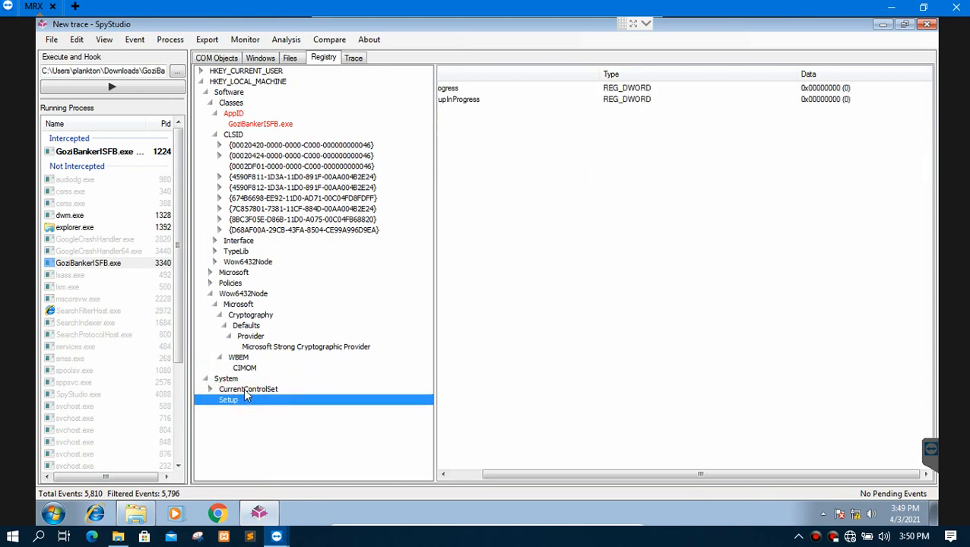
left_click_drag(541, 473, 511, 473)
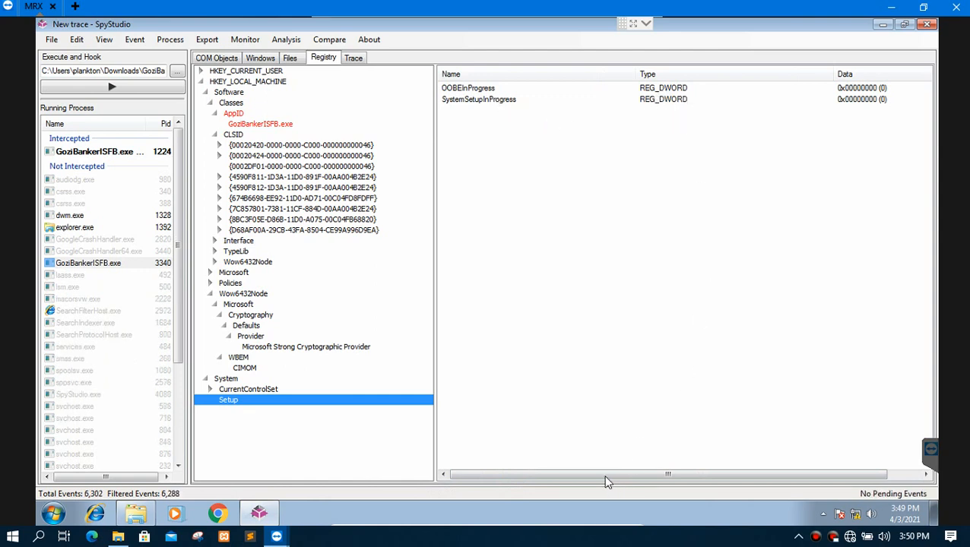
left_click_drag(605, 474, 637, 473)
Expand System\CurrentControlSet\Control, select the ComputerName key, and examine the value name in the SESSION MANAGER key
left_click(258, 380)
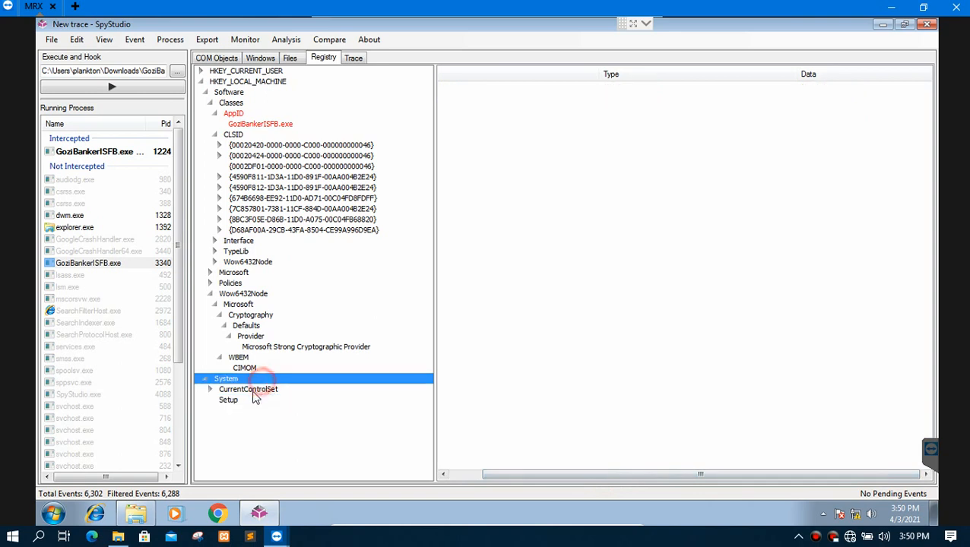
left_click(210, 389)
left_click(239, 401)
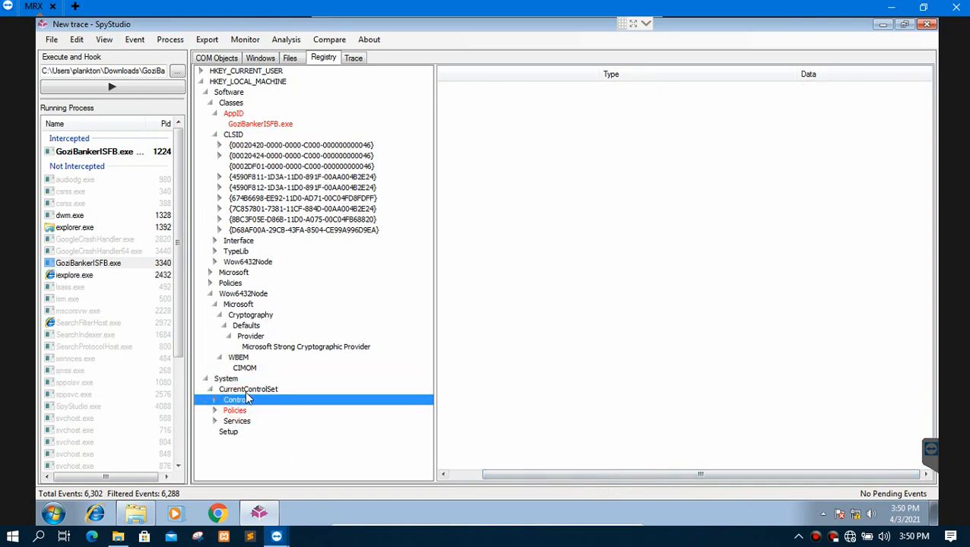
left_click(247, 391)
left_click(239, 400)
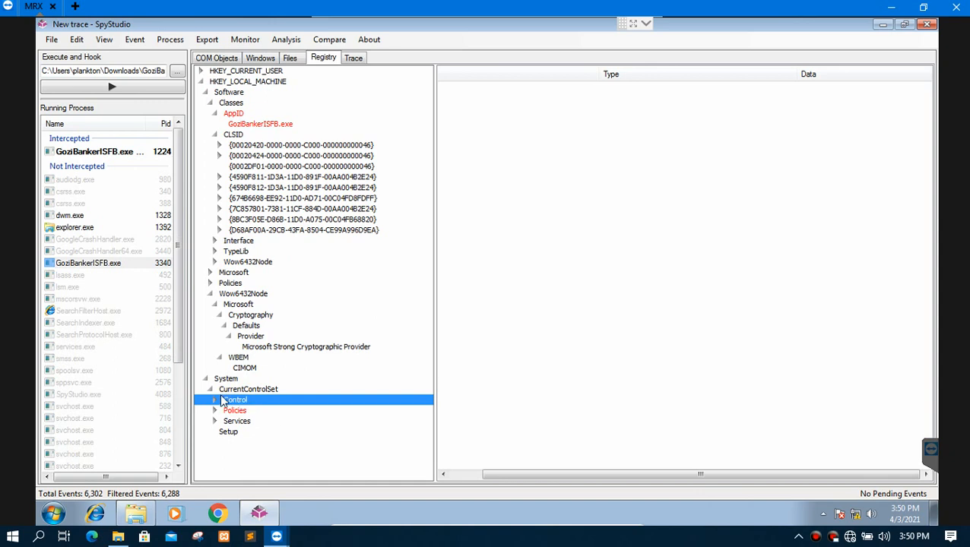
left_click(216, 400)
left_click(235, 411)
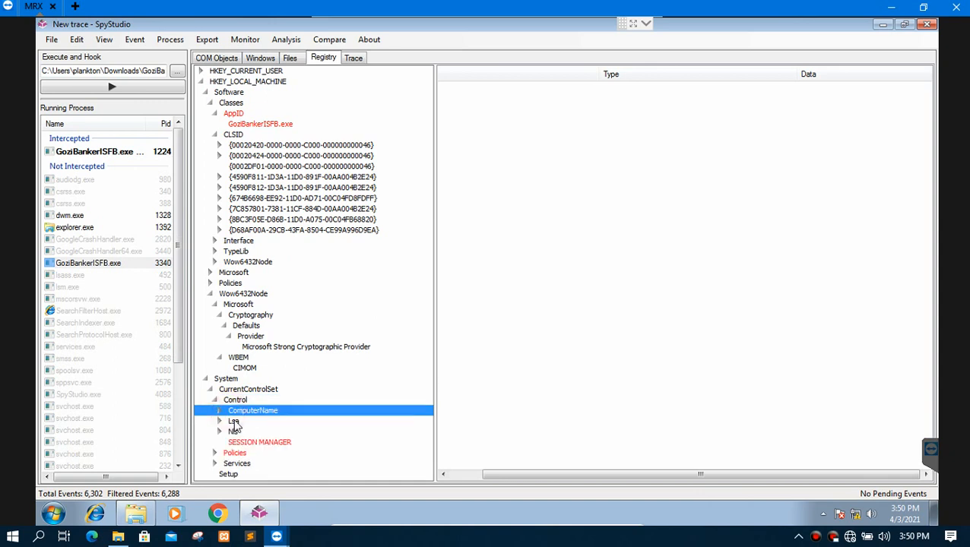
left_click(236, 443)
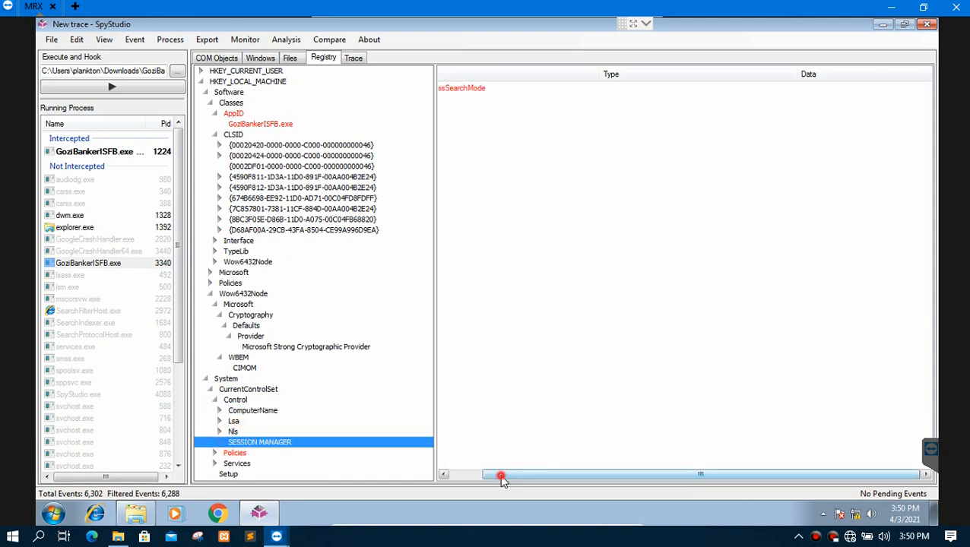
left_click_drag(498, 476, 449, 478)
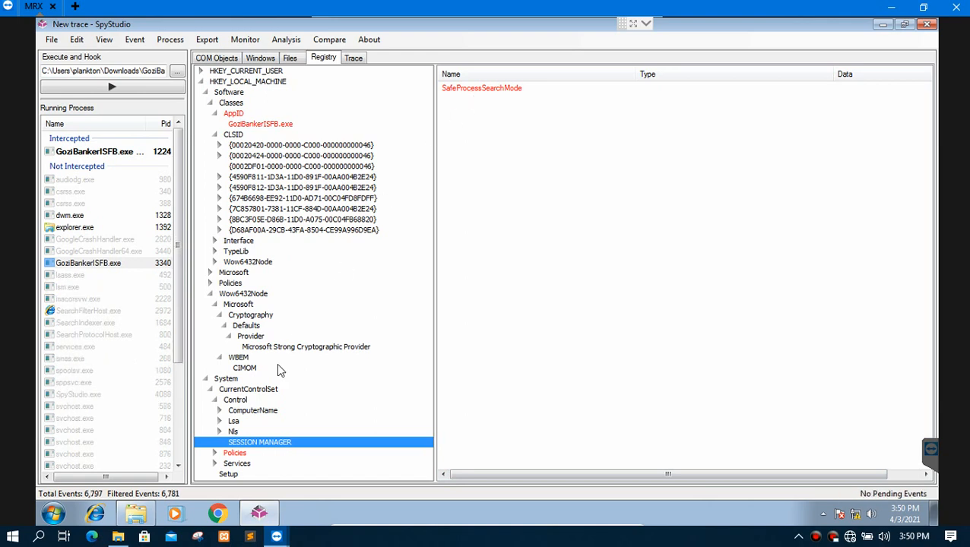
Expand the Nls key and the Policies\Microsoft\Cryptography\Configuration branch, and check the Policies subkeys for values
left_click(219, 431)
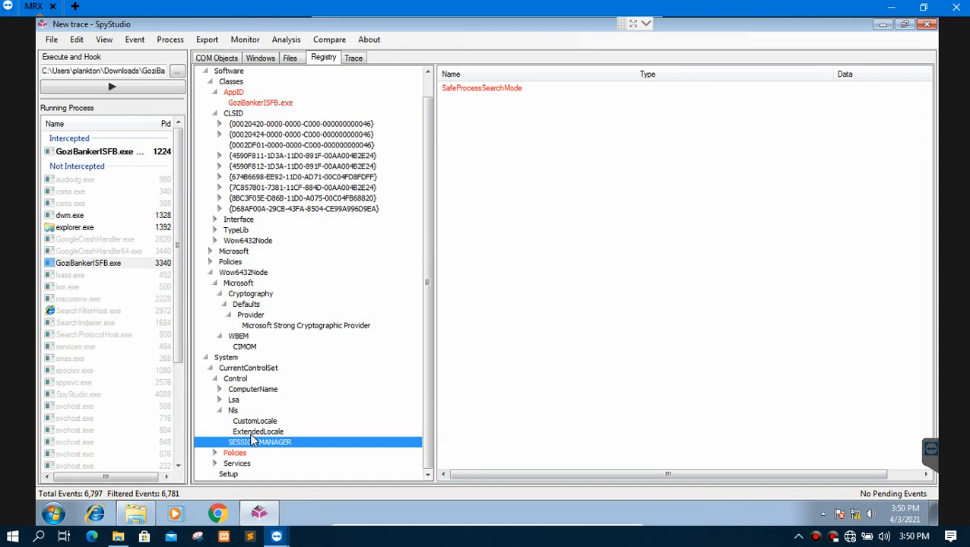
left_click(215, 453)
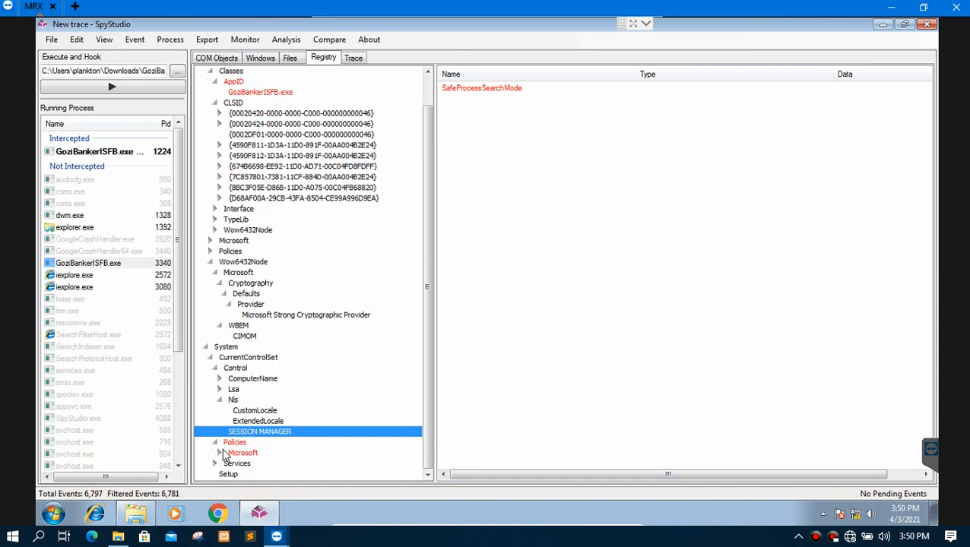
left_click(220, 454)
left_click(223, 453)
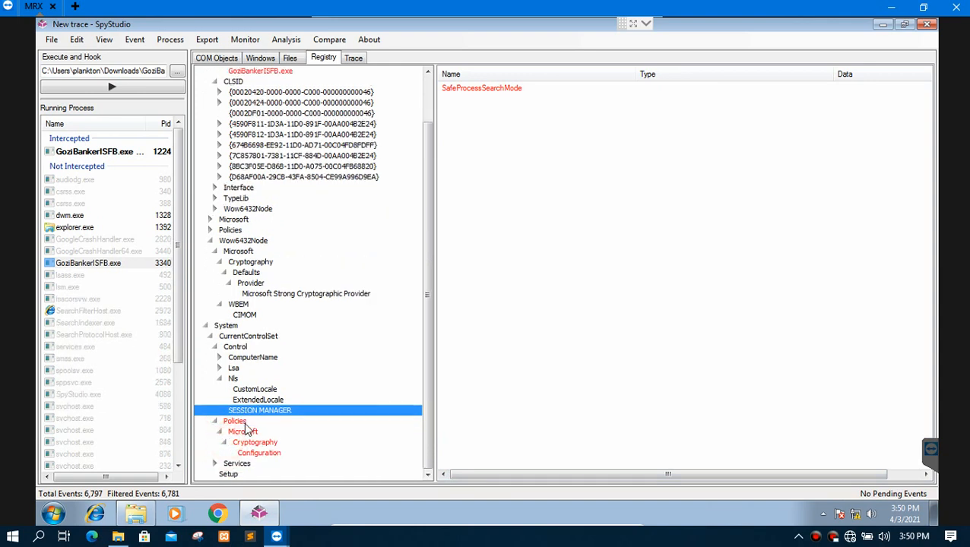
left_click(259, 453)
left_click(258, 443)
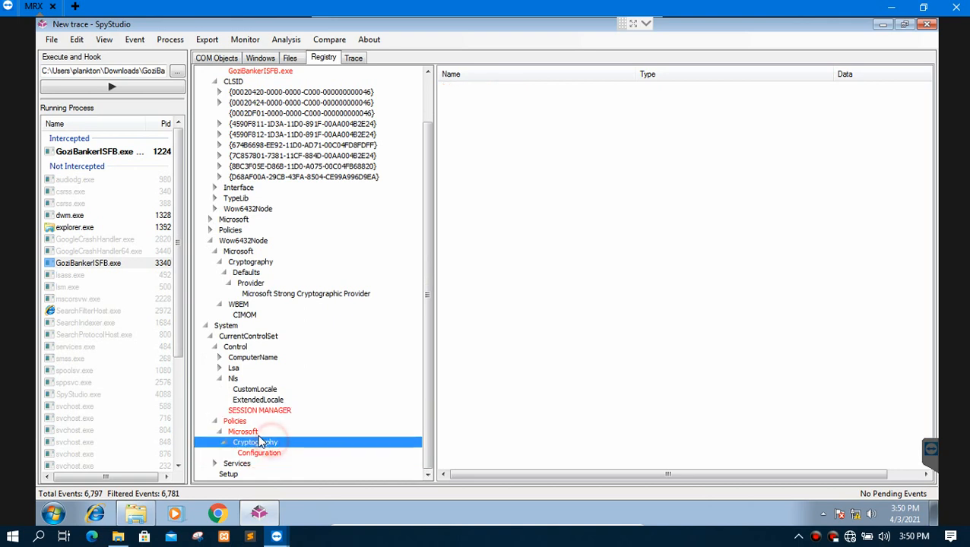
left_click(242, 432)
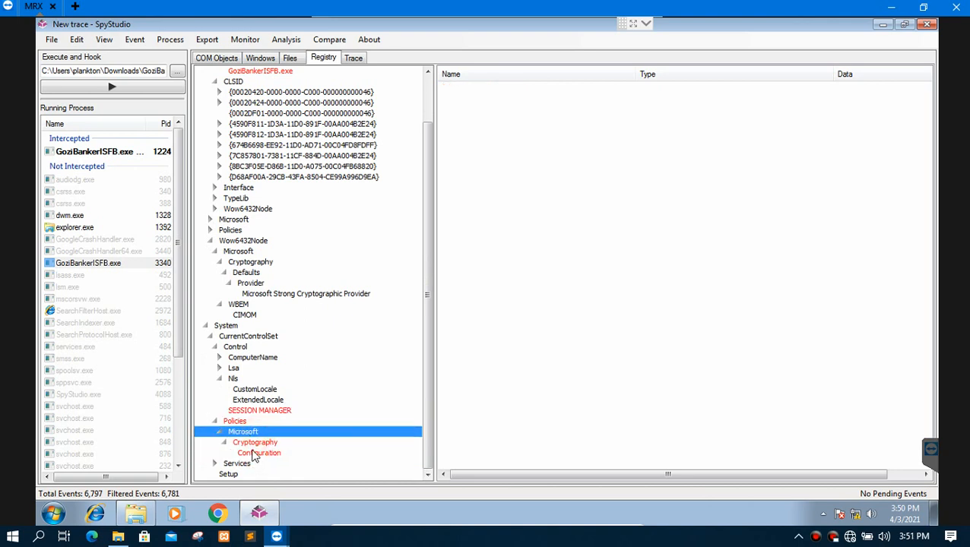
Expand the Services key, check its BFE subkey for values, and collapse the HKEY_LOCAL_MACHINE tree
left_click(214, 464)
left_click(233, 452)
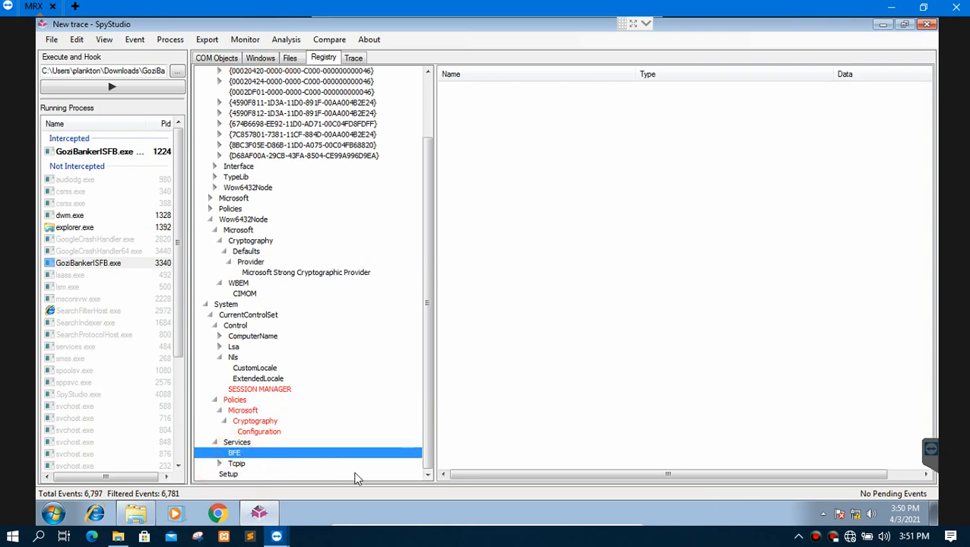
scroll(371, 217, "up", 3)
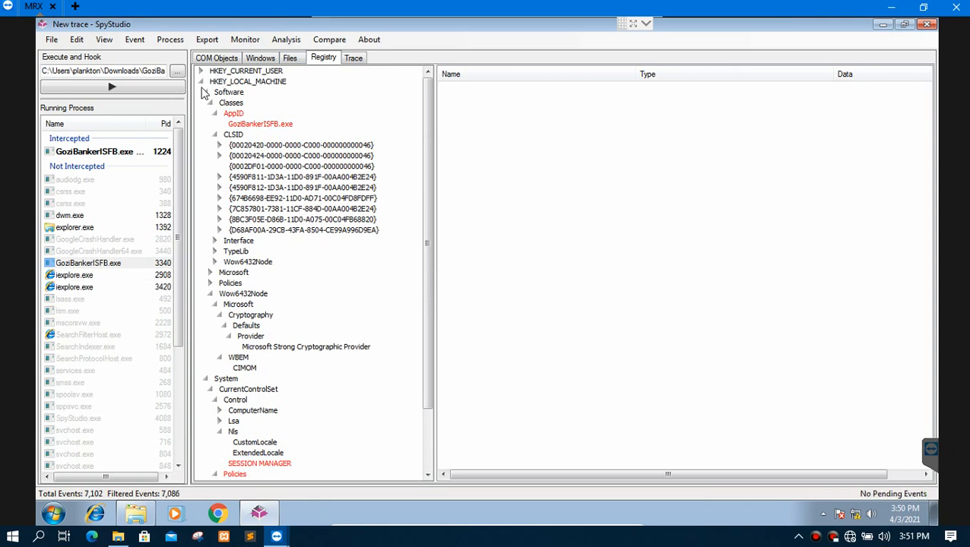
left_click(202, 82)
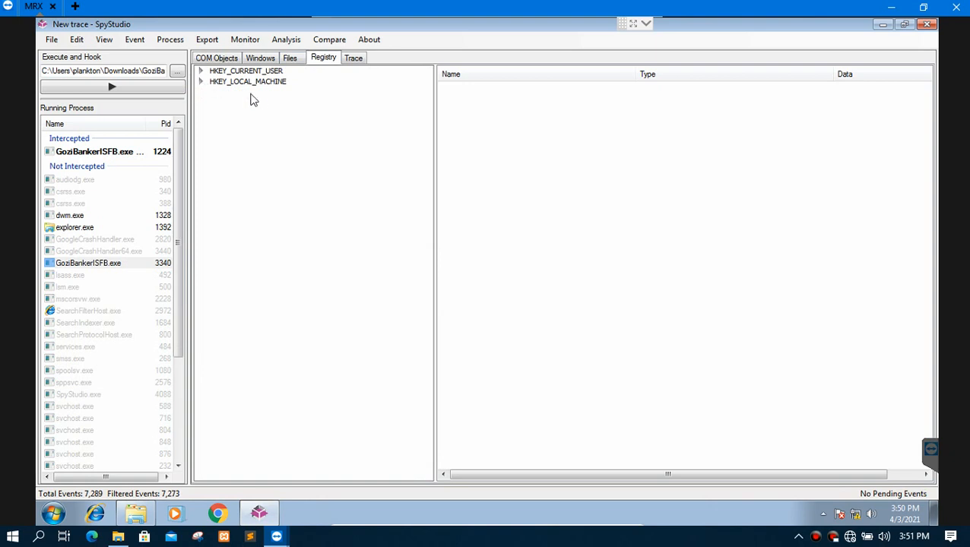
Show the traced file activity and expand C:\Users down to the Downloads folder to examine the access to GoziBankerISFB.exe
left_click(289, 59)
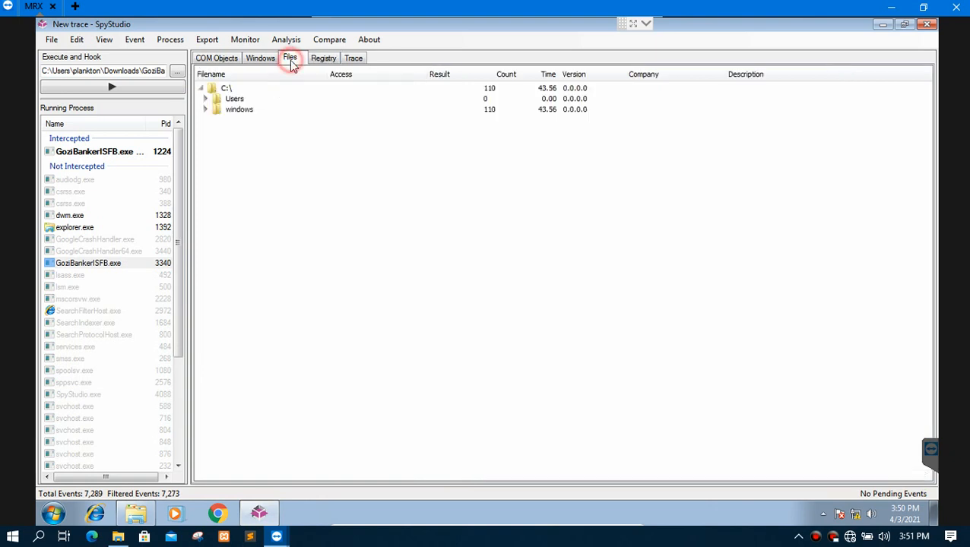
left_click(204, 99)
left_click(210, 109)
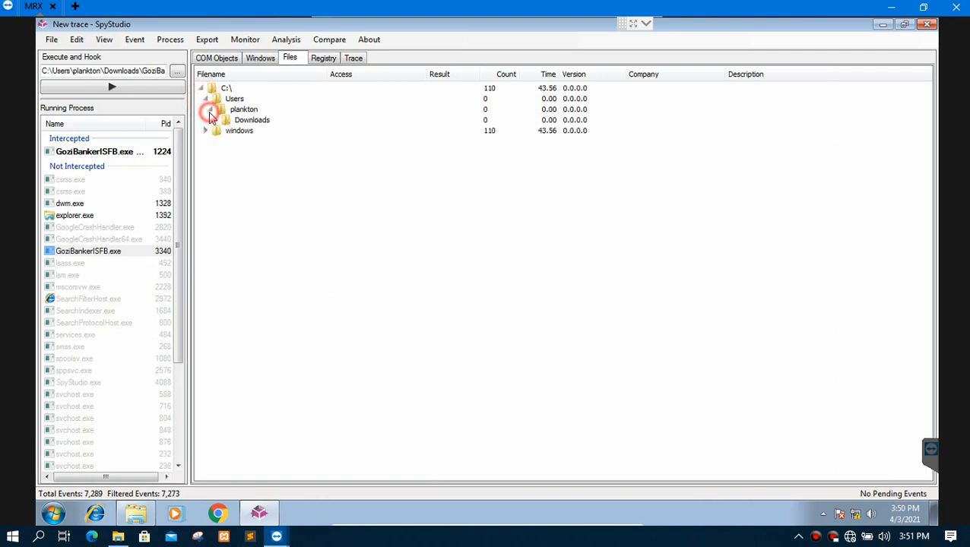
left_click(215, 120)
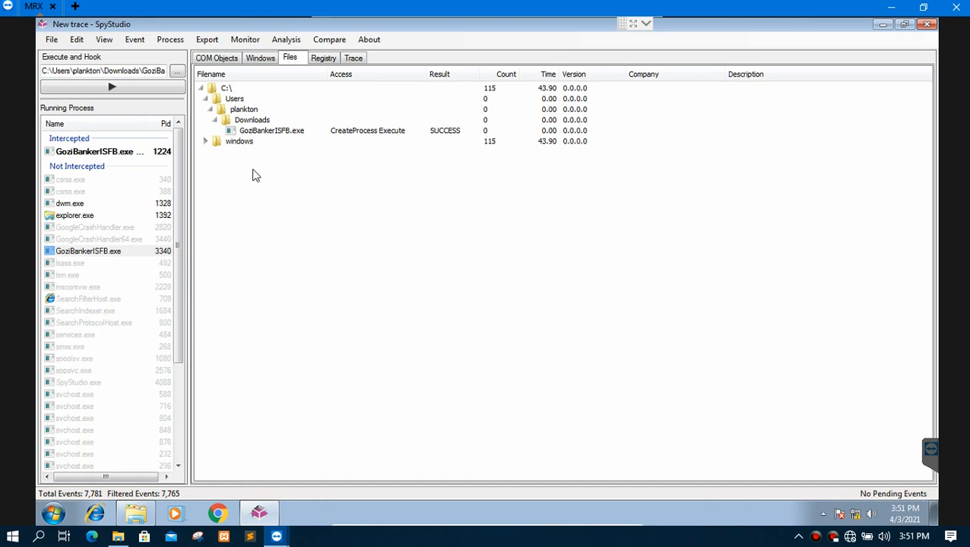
Expand the windows\Globalization\Sorting folder and examine the access and result of sortdefault.nls
left_click(204, 142)
left_click(211, 152)
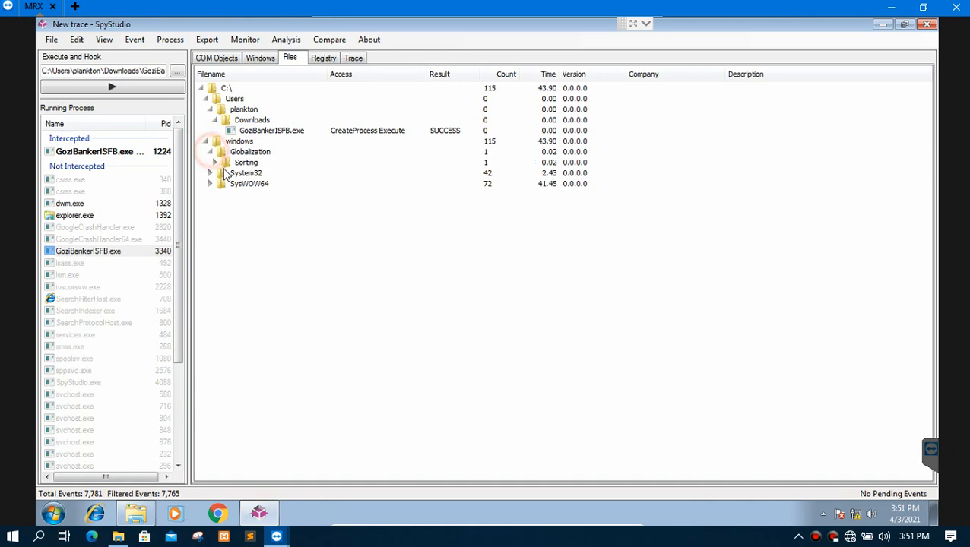
left_click(214, 163)
left_click(232, 173)
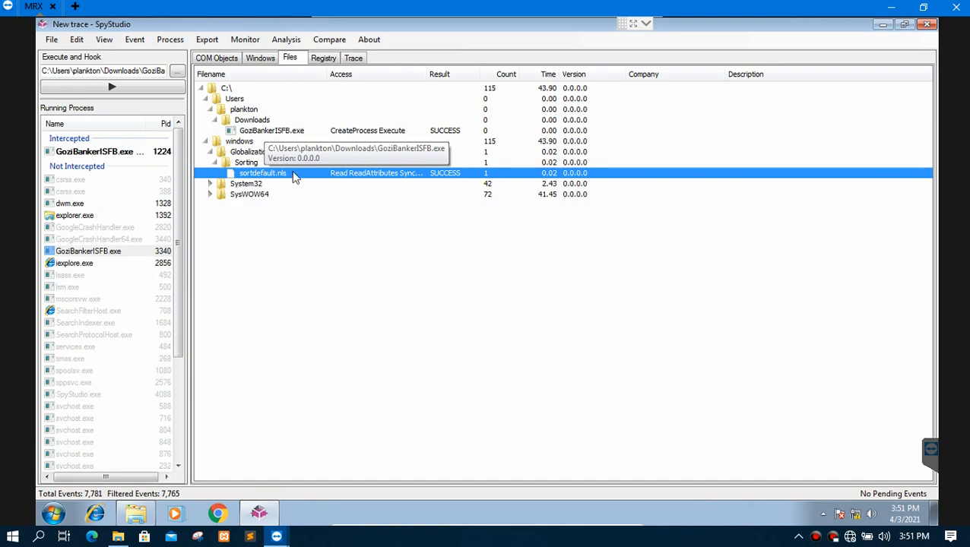
Expand the System32 and SysWOW64 folders and examine the accessed DLLs, including those in the wbem subfolder of SysWOW64
left_click(209, 183)
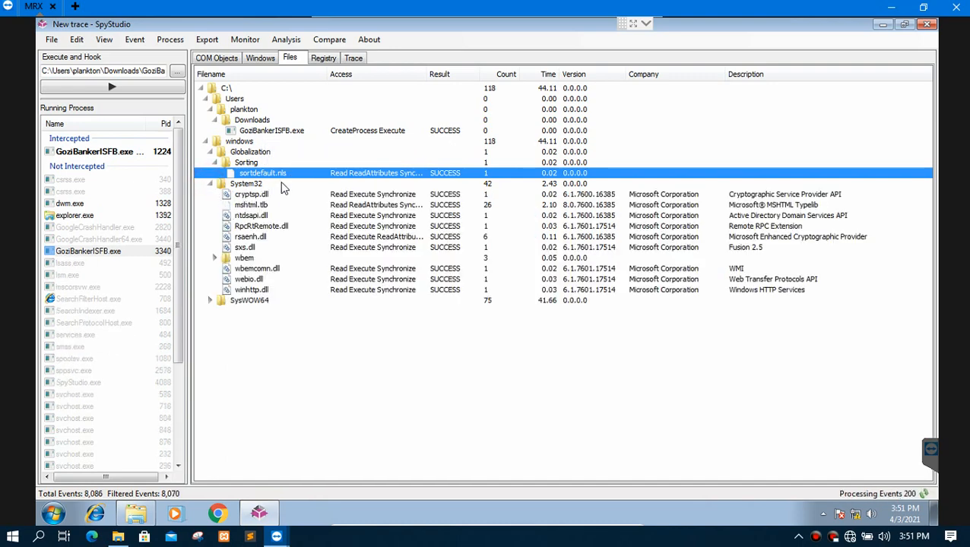
mouse_move(254, 210)
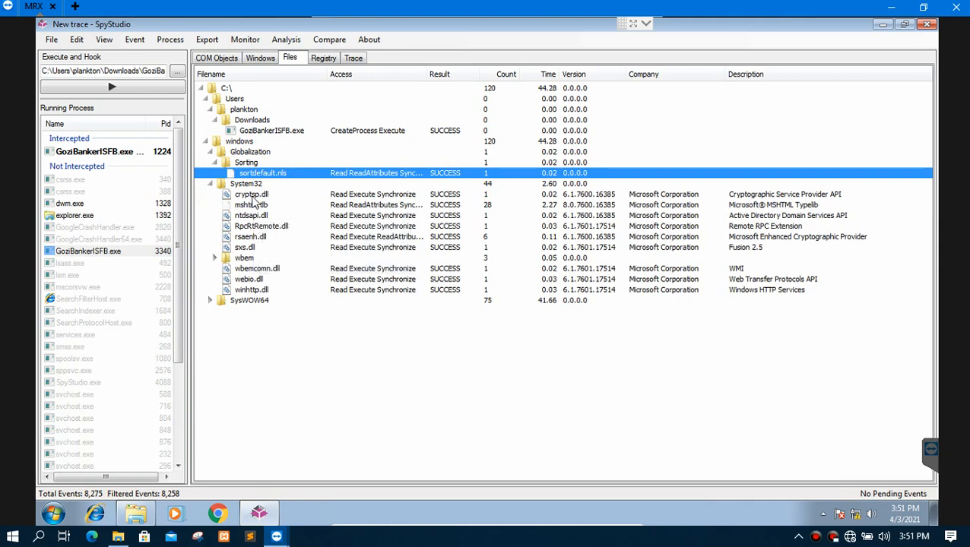
left_click(211, 301)
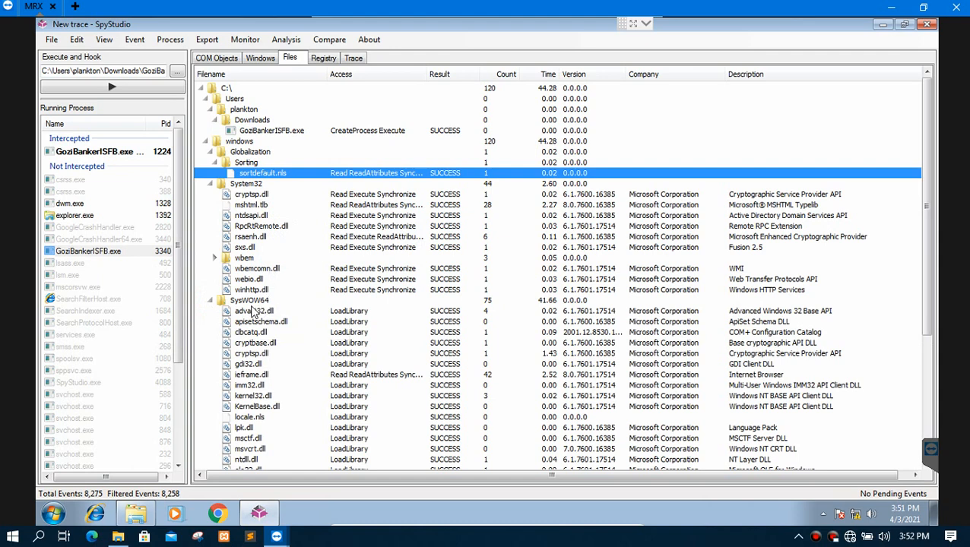
mouse_move(253, 313)
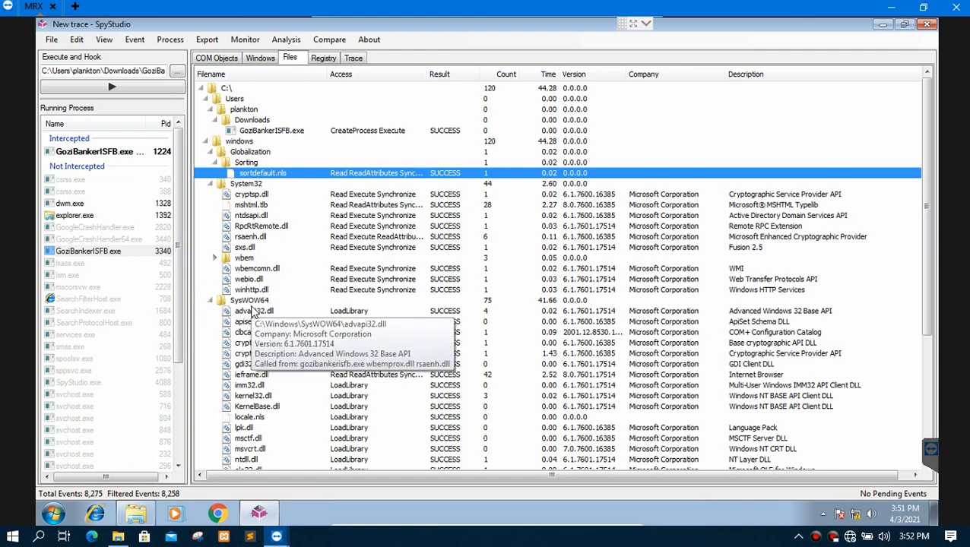
mouse_move(298, 325)
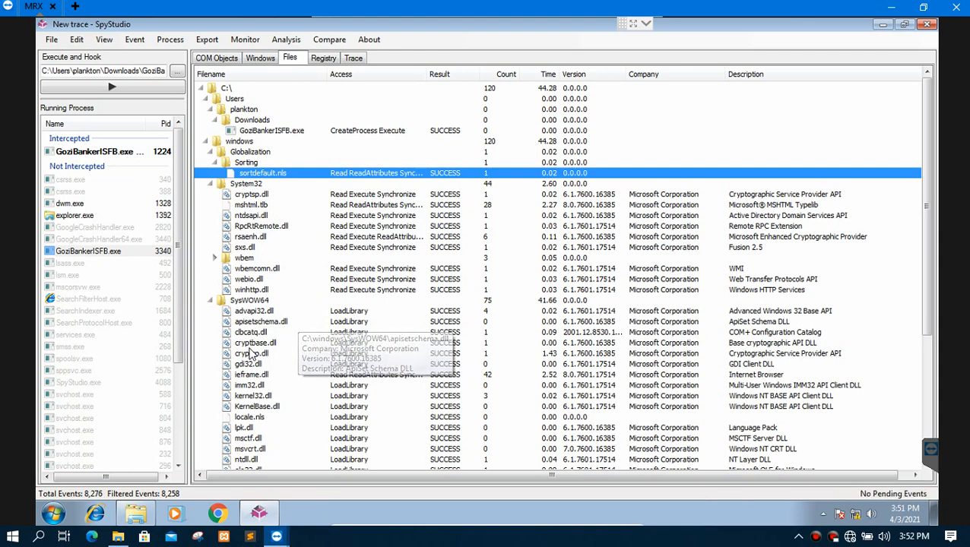
scroll(267, 334, "down", 2)
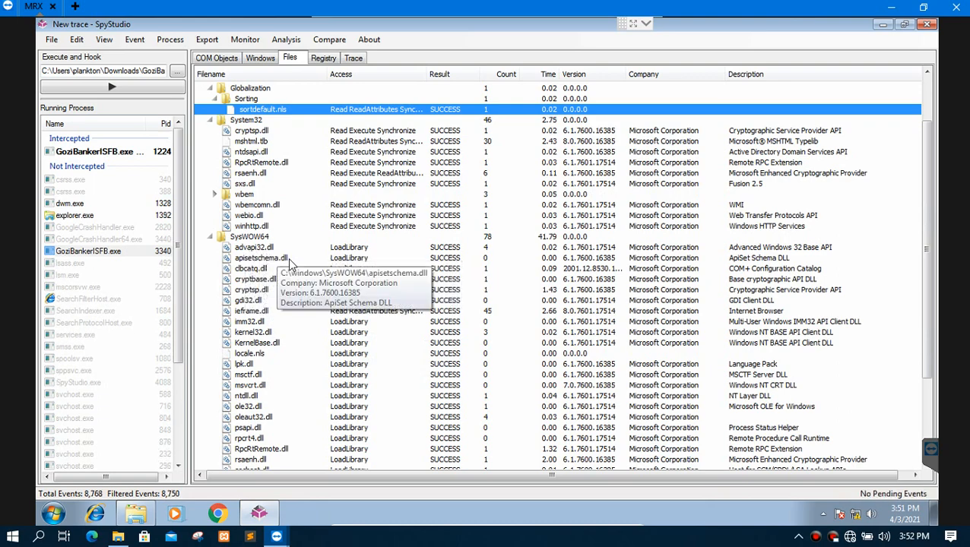
scroll(285, 289, "down", 4)
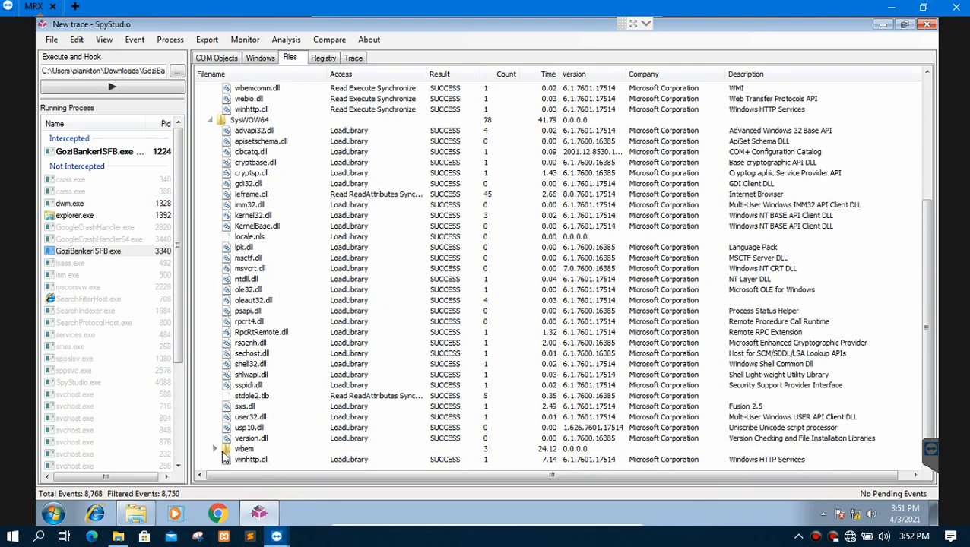
left_click(216, 449)
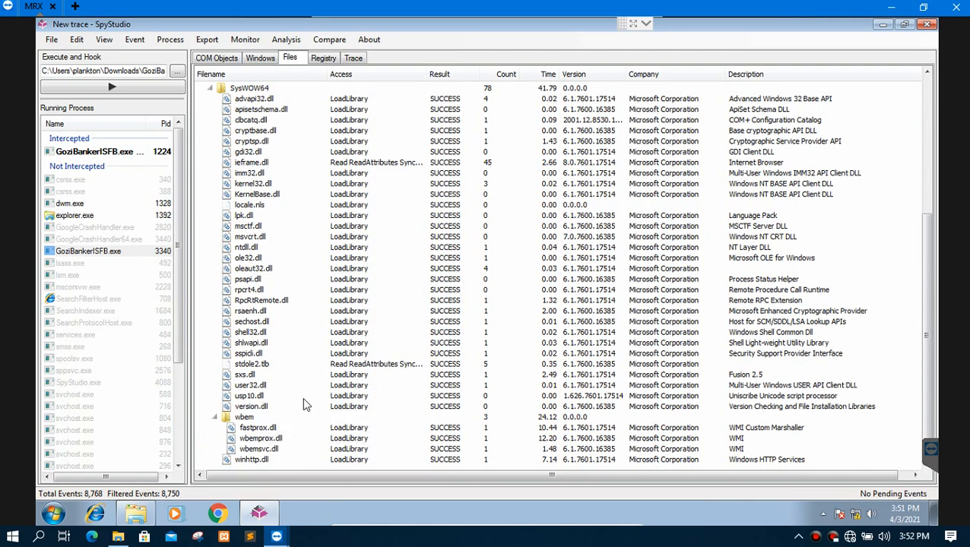
Expand the wbem subfolder of System32 and examine its accessed DLLs
scroll(302, 397, "up", 5)
scroll(290, 353, "up", 2)
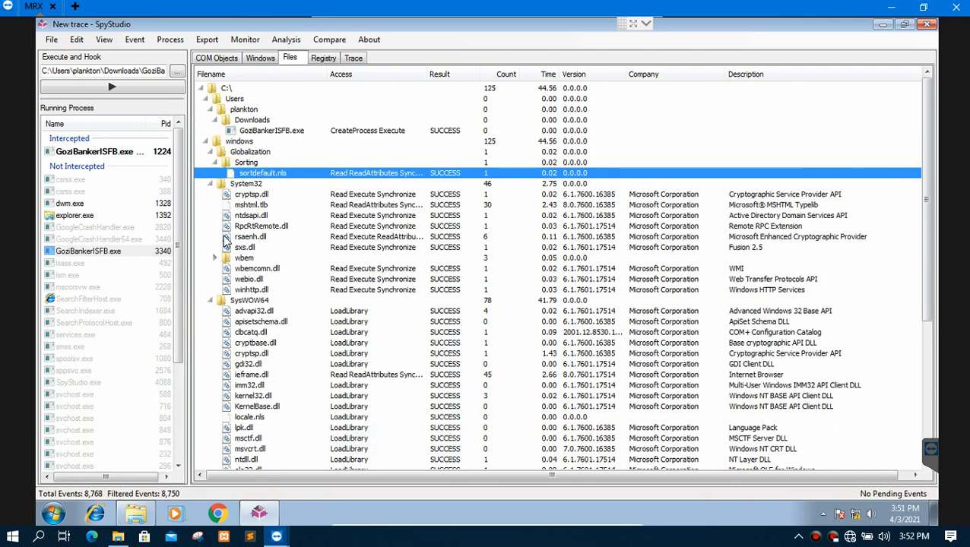
left_click(213, 257)
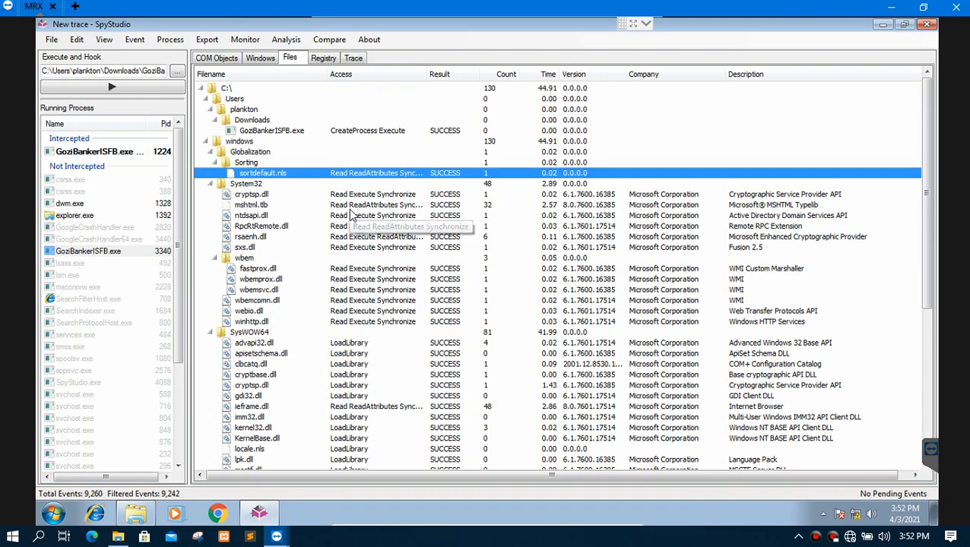
Widen the Access column to fit its contents and examine the access types of the System32 and SysWOW64 files
double_click(428, 74)
left_click(387, 290)
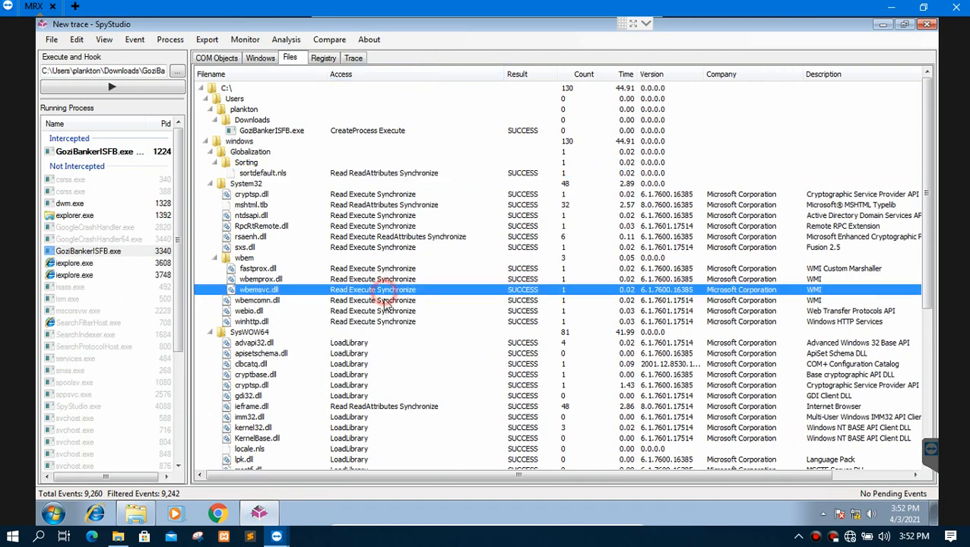
scroll(320, 297, "down", 2)
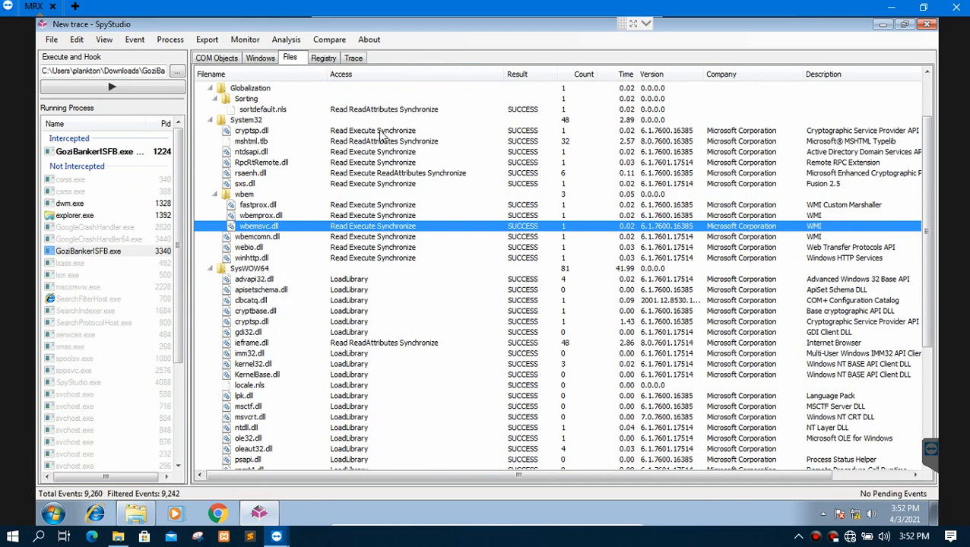
scroll(357, 319, "down", 5)
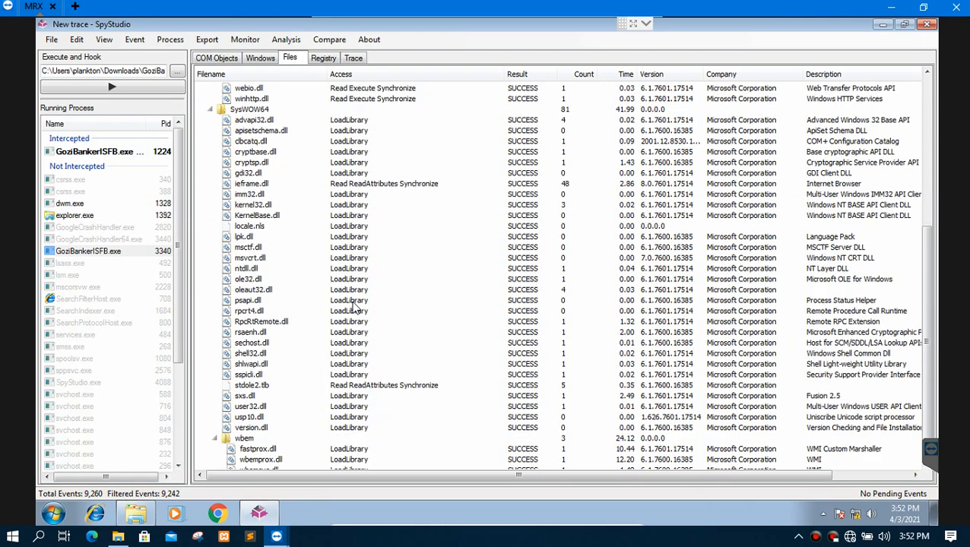
scroll(354, 305, "down", 1)
scroll(347, 194, "up", 8)
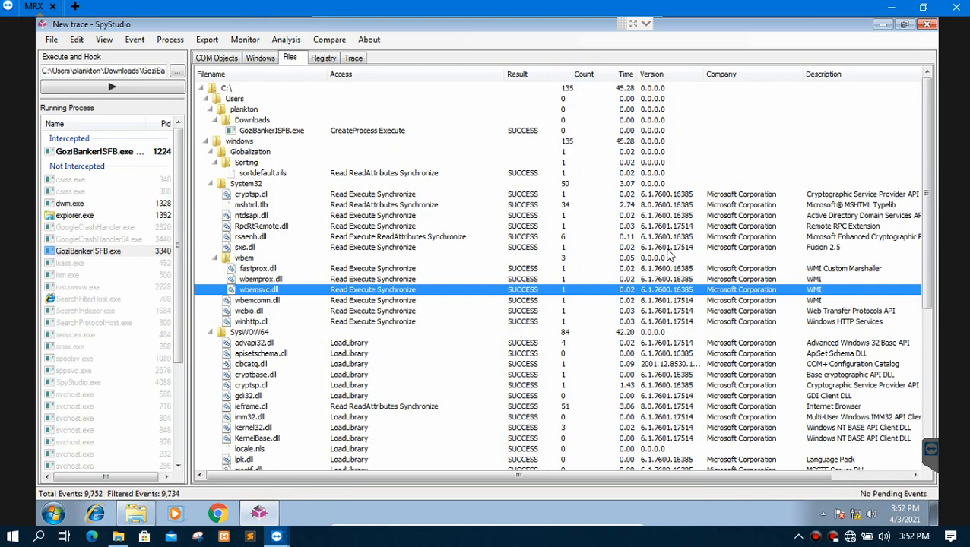
Examine the version and company details of the files in the System32 and SysWOW64 folders
left_click(645, 184)
scroll(722, 249, "down", 1)
scroll(751, 248, "down", 1)
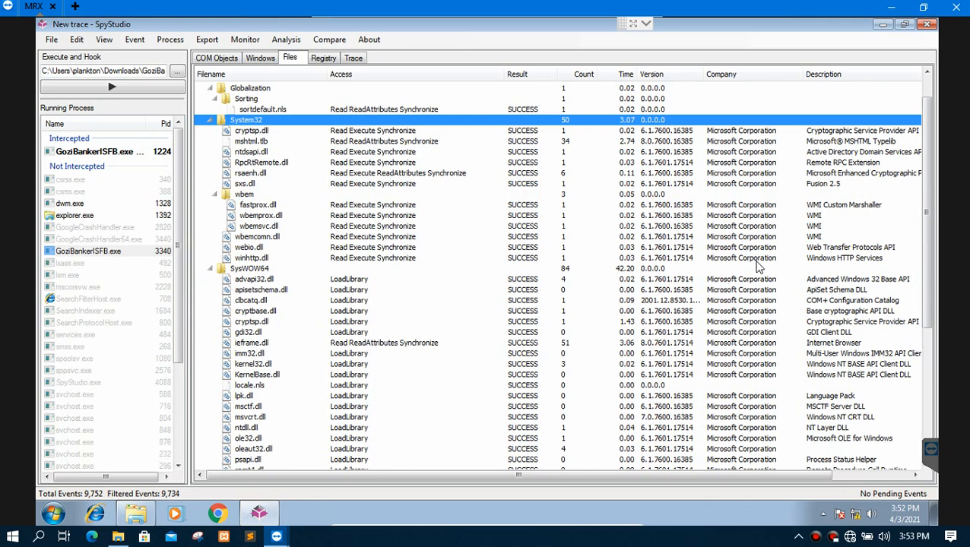
scroll(761, 251, "up", 2)
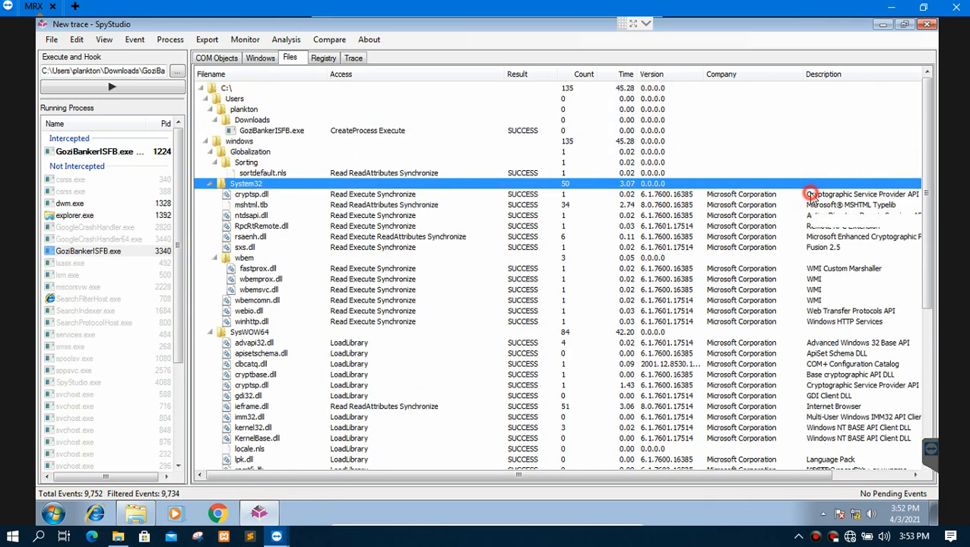
Examine the details and description of cryptsp.dll and the descriptions of the other accessed System32 and SysWOW64 files
left_click(810, 194)
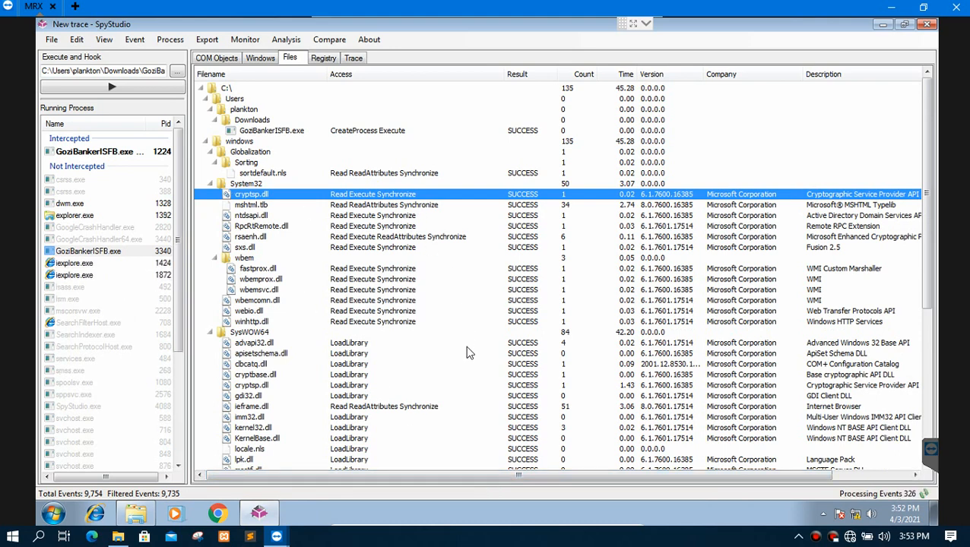
mouse_move(252, 203)
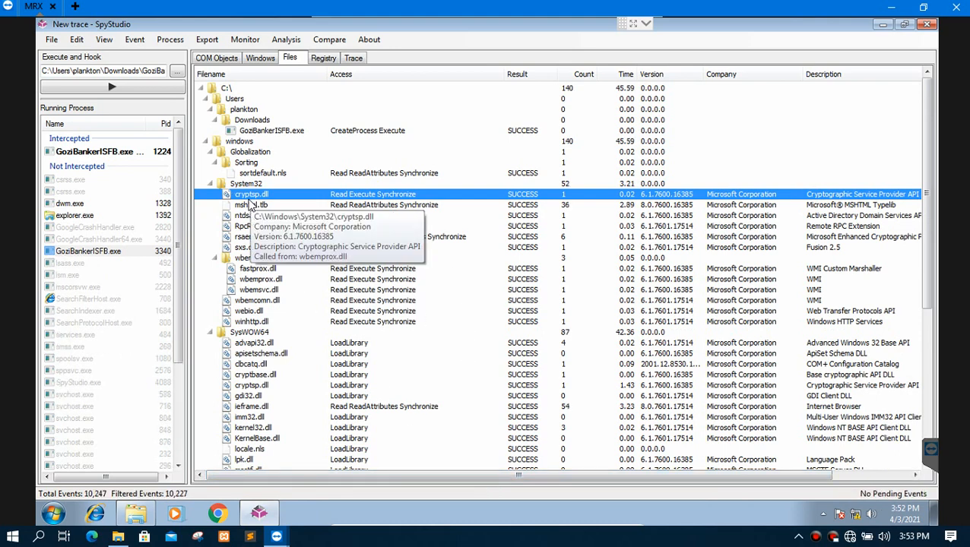
left_click(494, 478)
left_click_drag(494, 478, 566, 478)
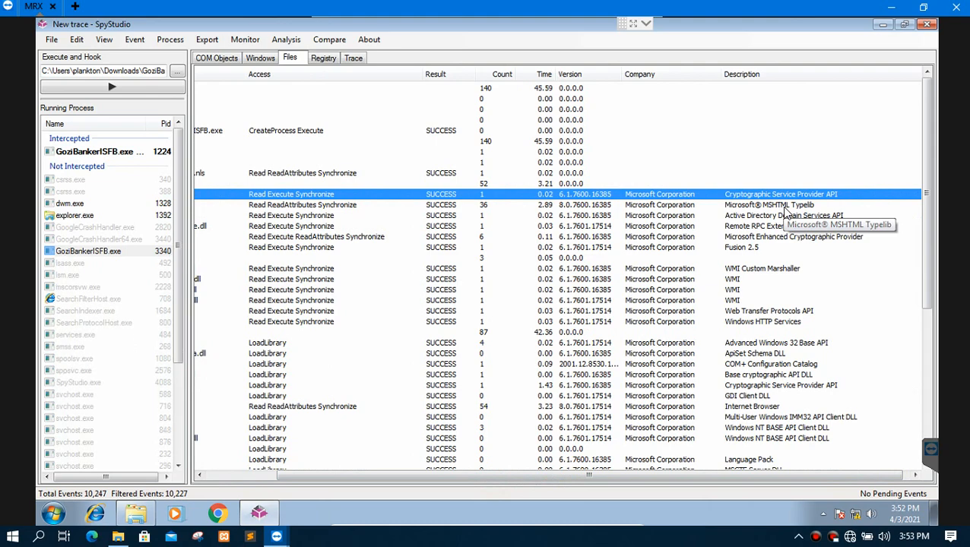
left_click_drag(581, 477, 383, 466)
scroll(431, 371, "down", 8)
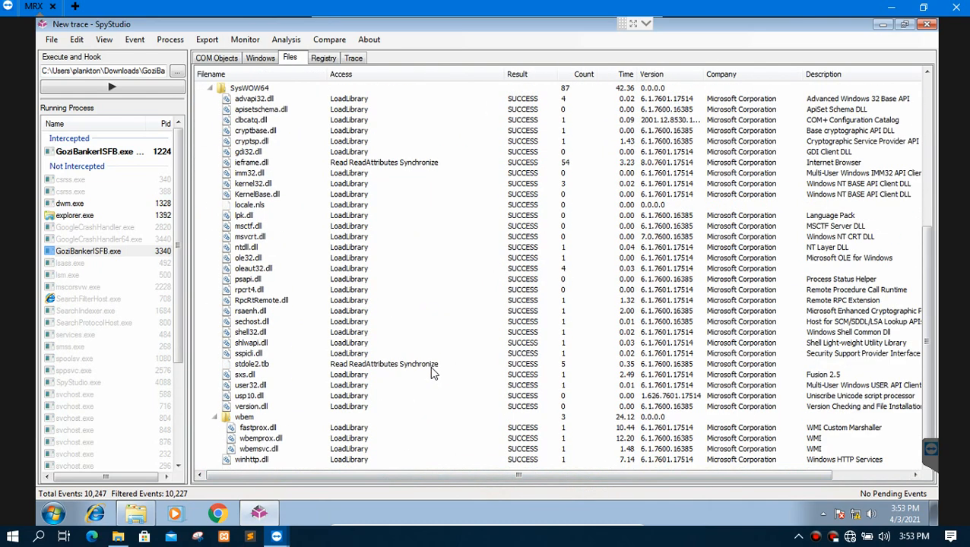
scroll(300, 328, "up", 1)
Show the traced window activity and examine the OleMainThreadWndClass entry
left_click(259, 58)
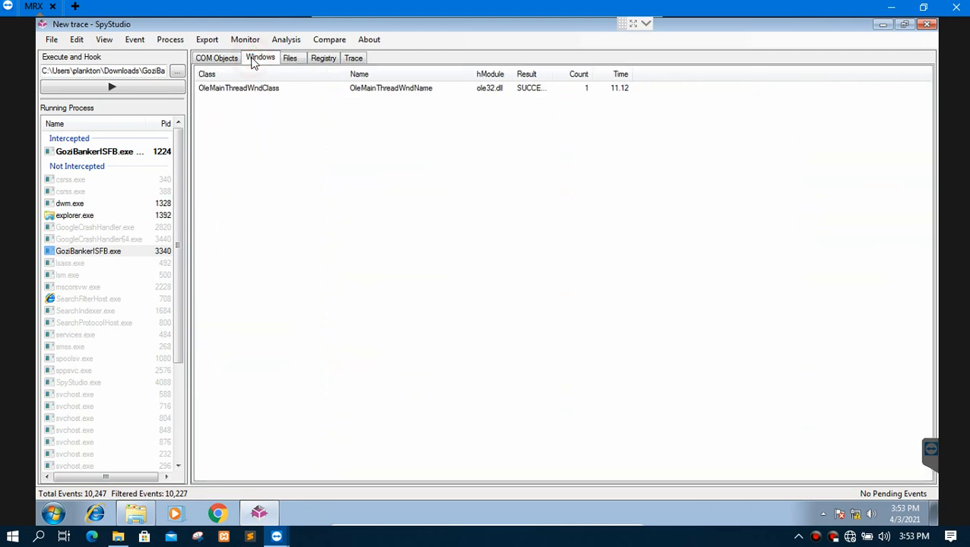
left_click(260, 89)
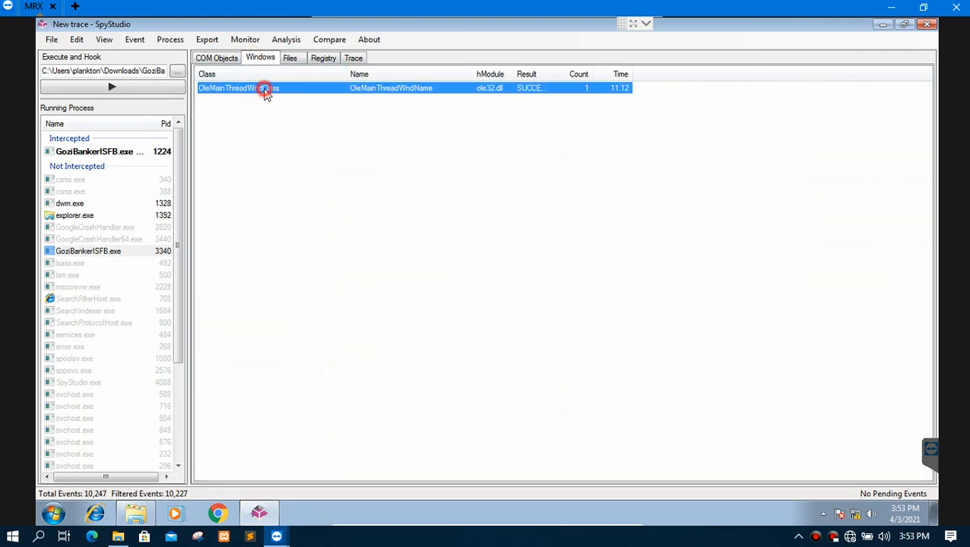
Widen the Result column of the traced window activity to fit its contents
left_click(308, 143)
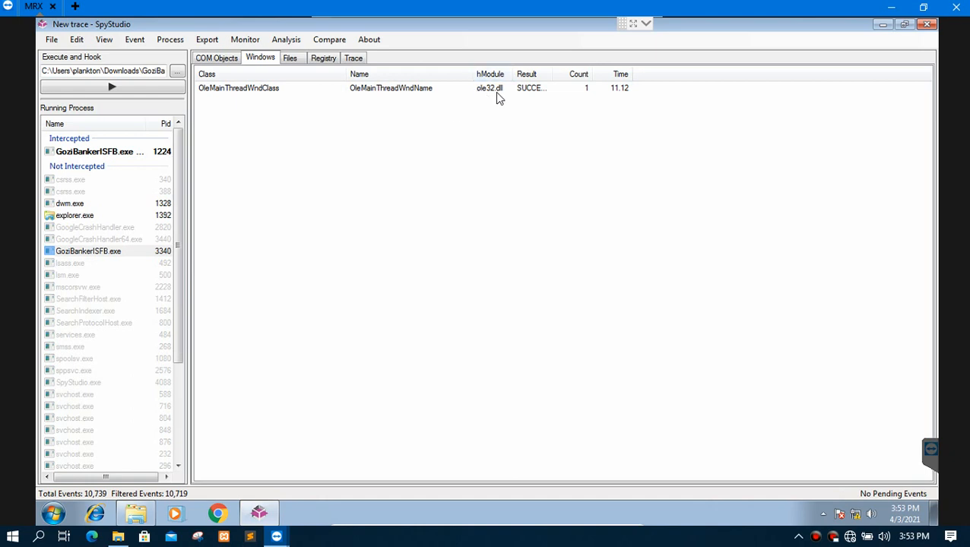
left_click_drag(553, 70, 580, 73)
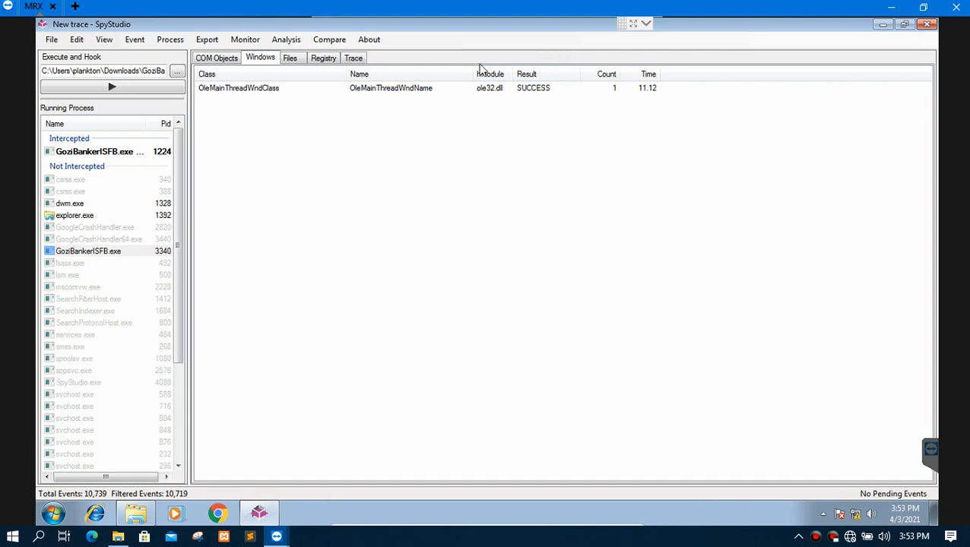
Show the traced COM objects with the Clsid and Object columns widened, and examine the PSFactoryBuffer and Windows Management and Instrumentation entries
left_click(220, 61)
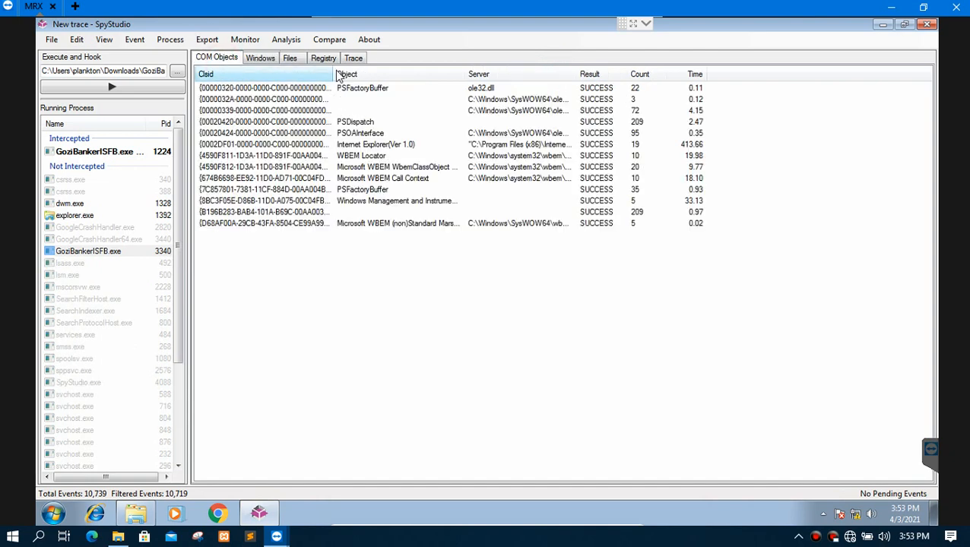
left_click_drag(336, 74, 384, 74)
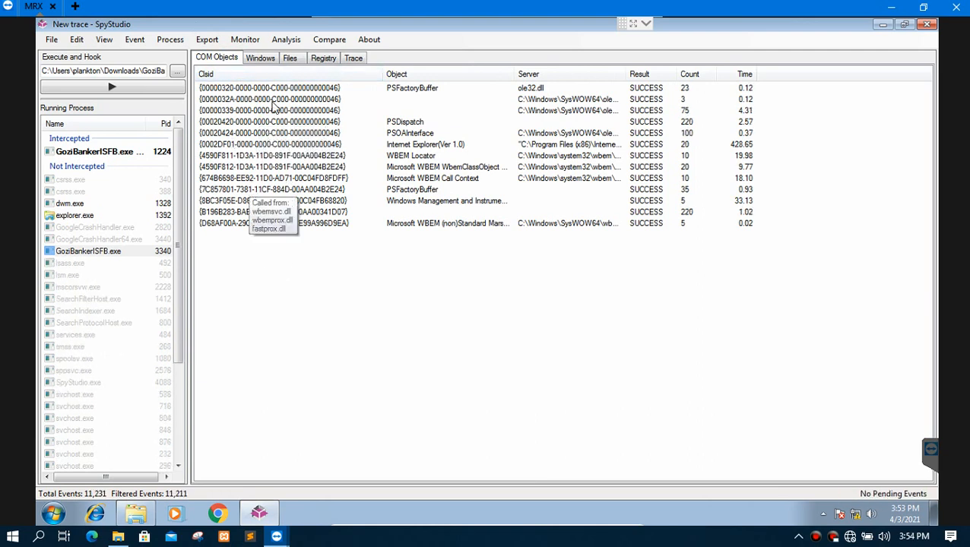
left_click(409, 90)
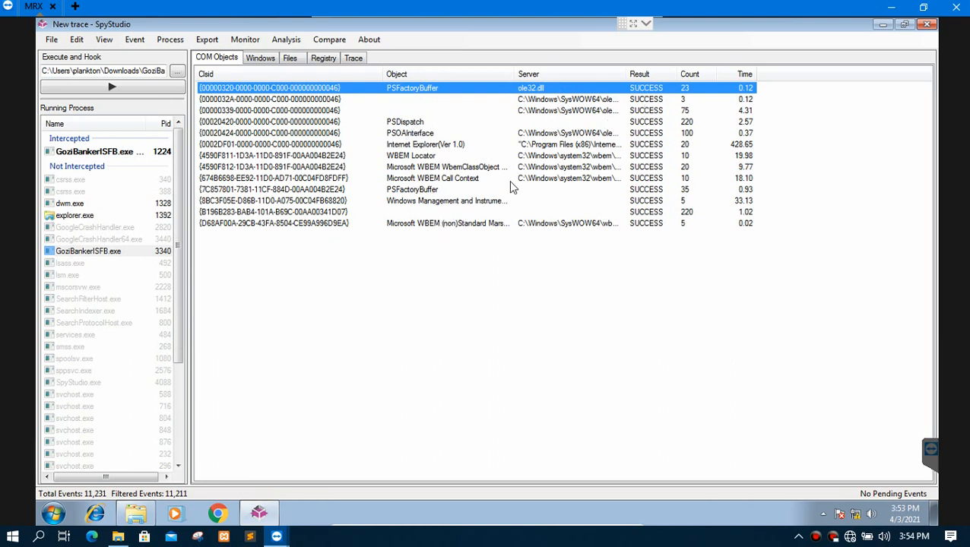
double_click(515, 76)
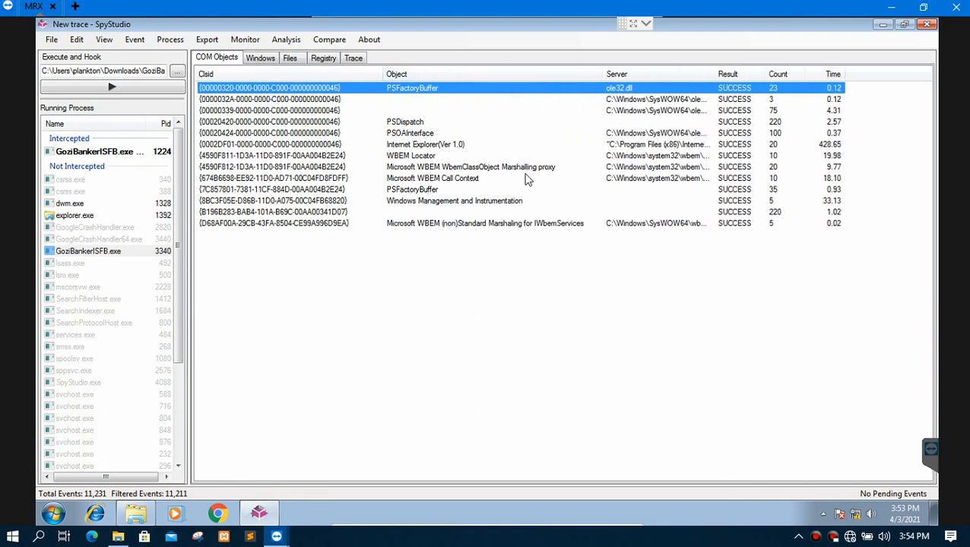
left_click(520, 204)
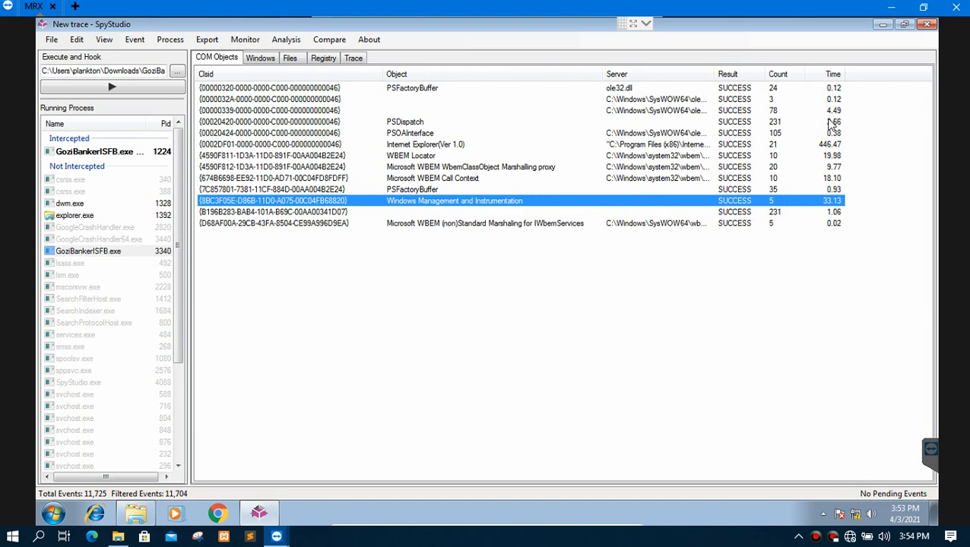
left_click(318, 262)
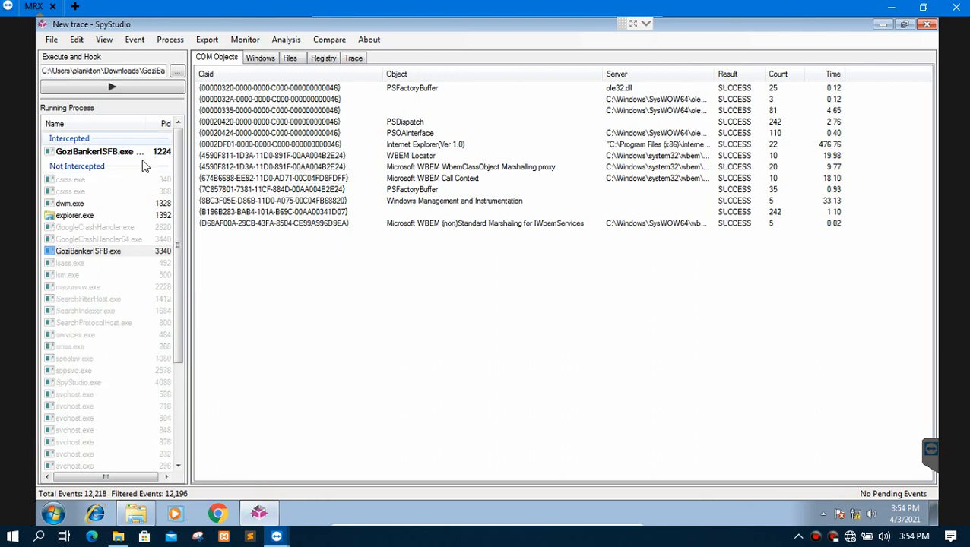
Look through the traced window, file and registry activity and show the full event trace
left_click(257, 58)
left_click(290, 57)
left_click(323, 59)
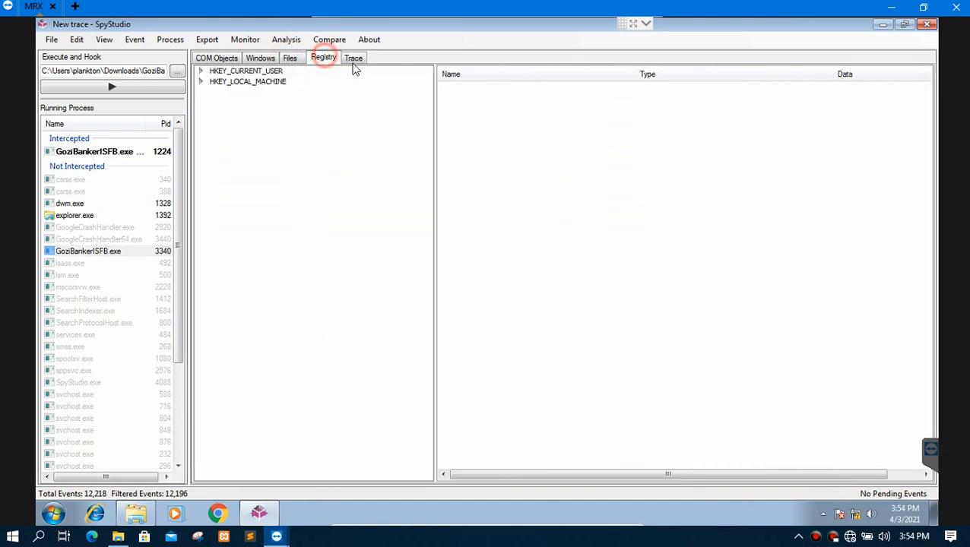
left_click(352, 59)
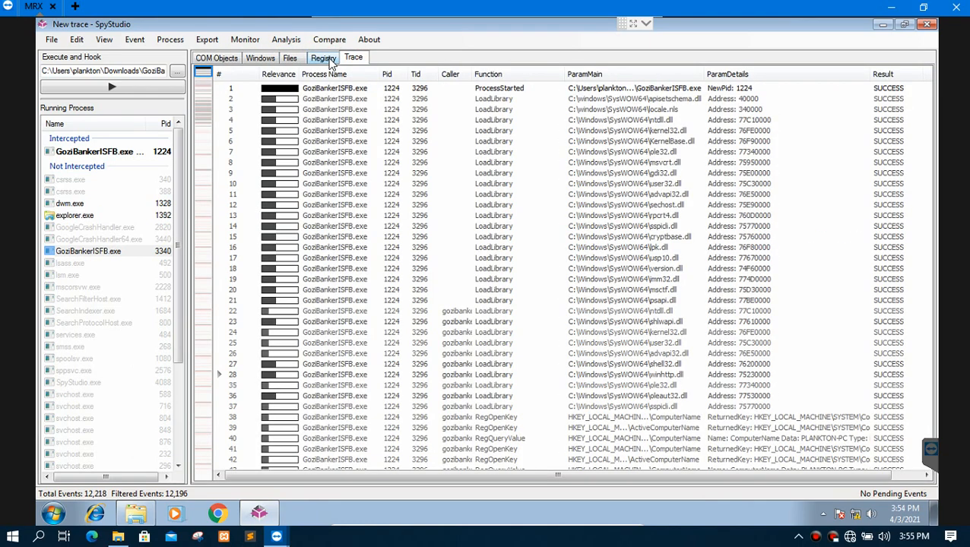